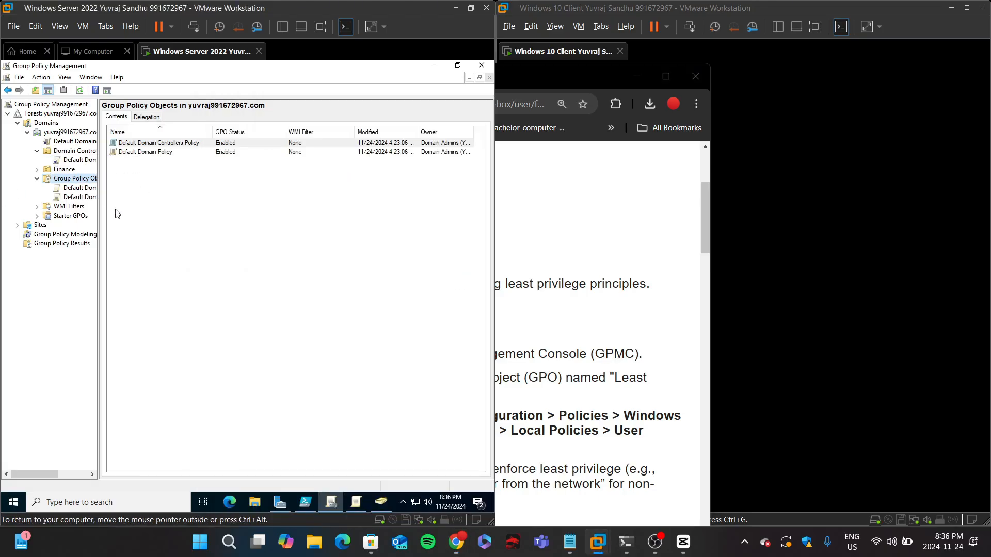
Step: Inspect the Finance OU and the Default Domain Controllers Policy in the domain tree
{"action": "left_click", "coordinate": [62, 169]}
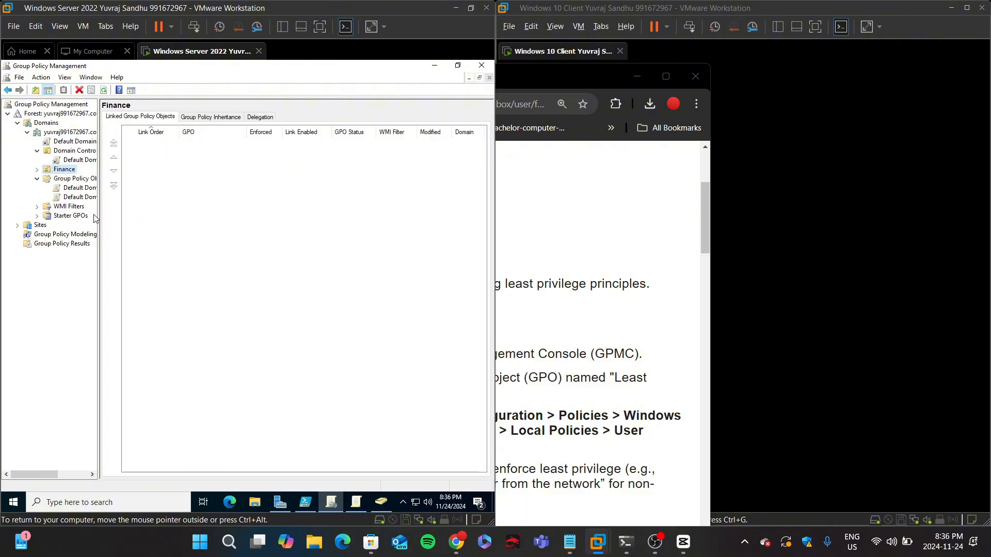
{"action": "left_click", "coordinate": [78, 187]}
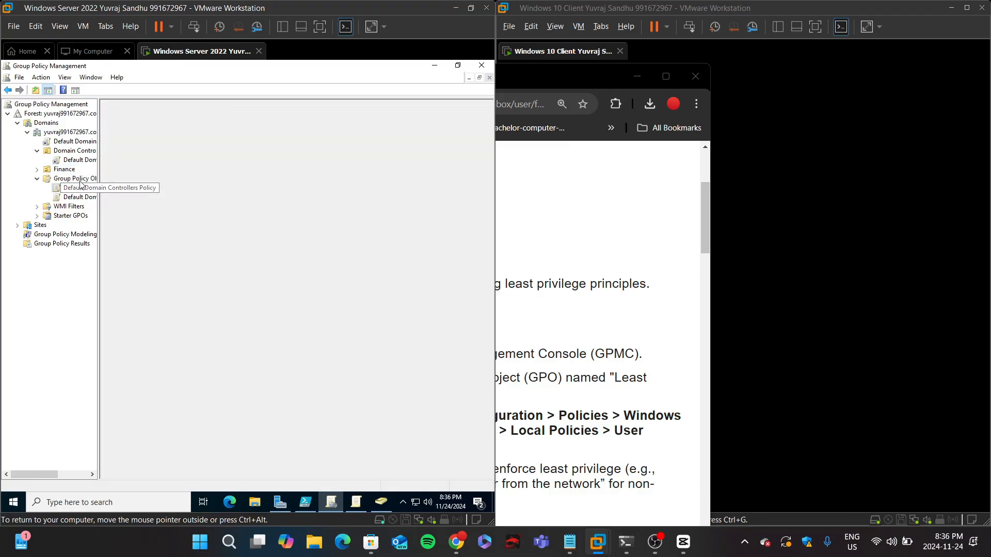
{"action": "left_click", "coordinate": [327, 309]}
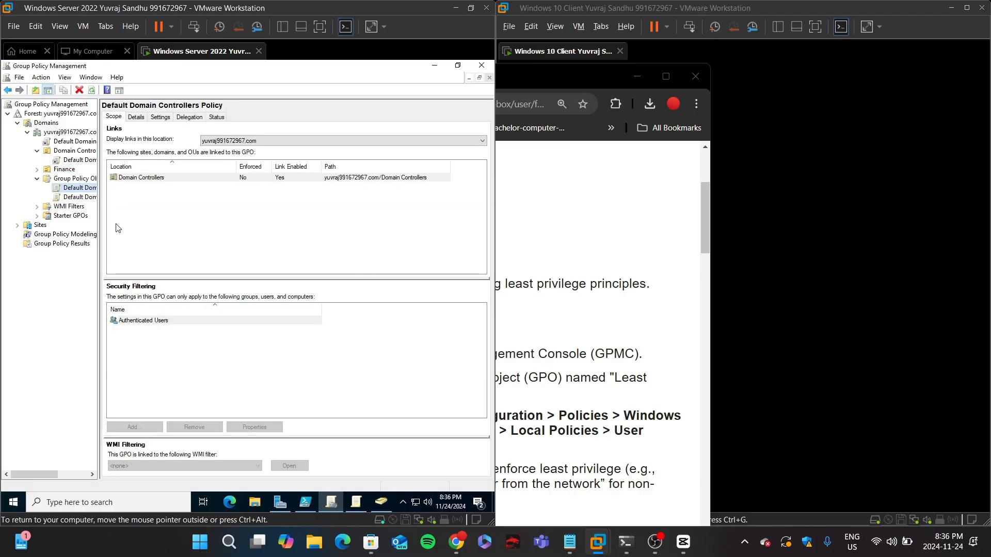
Step: Create a new Group Policy Object named Least Privilege Policy
{"action": "left_click", "coordinate": [67, 179]}
{"action": "right_click", "coordinate": [68, 180]}
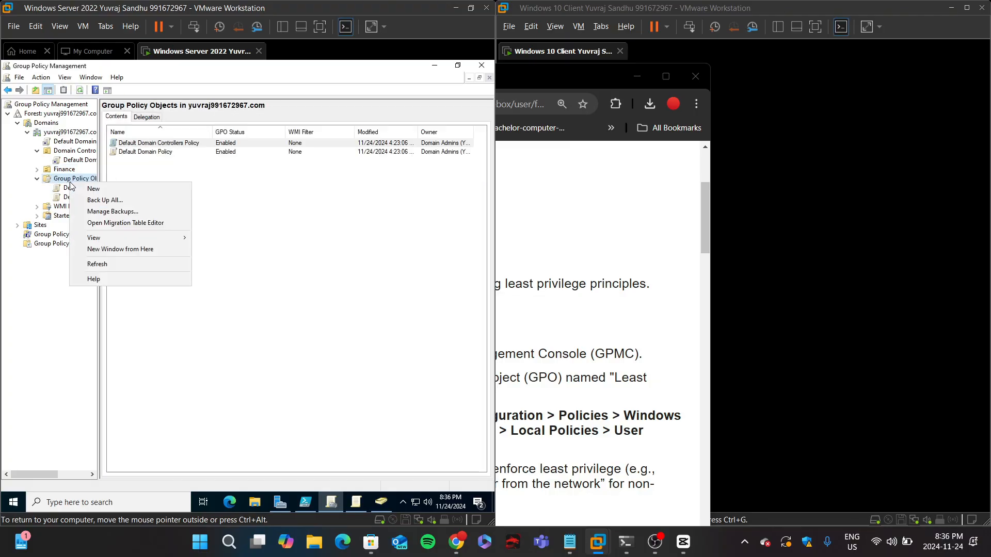
{"action": "left_click", "coordinate": [106, 190]}
{"action": "key", "text": "BackSpace"}
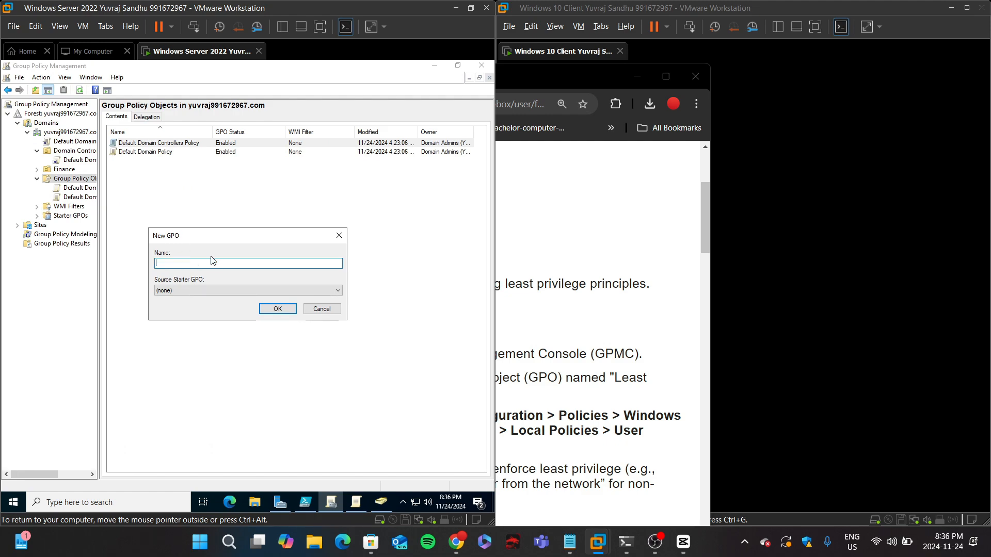
{"action": "type", "text": "Least Privilege Policy"}
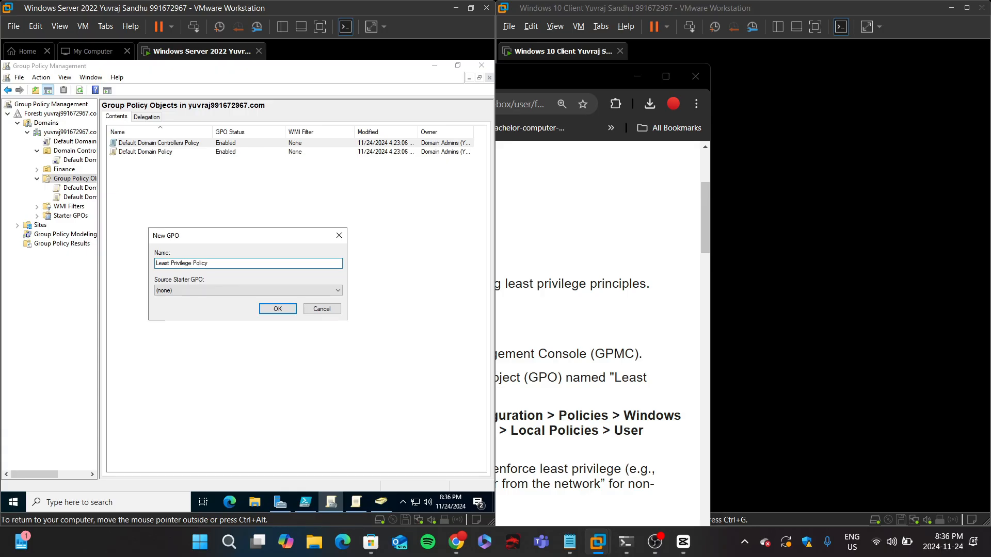
{"action": "key", "text": "Return"}
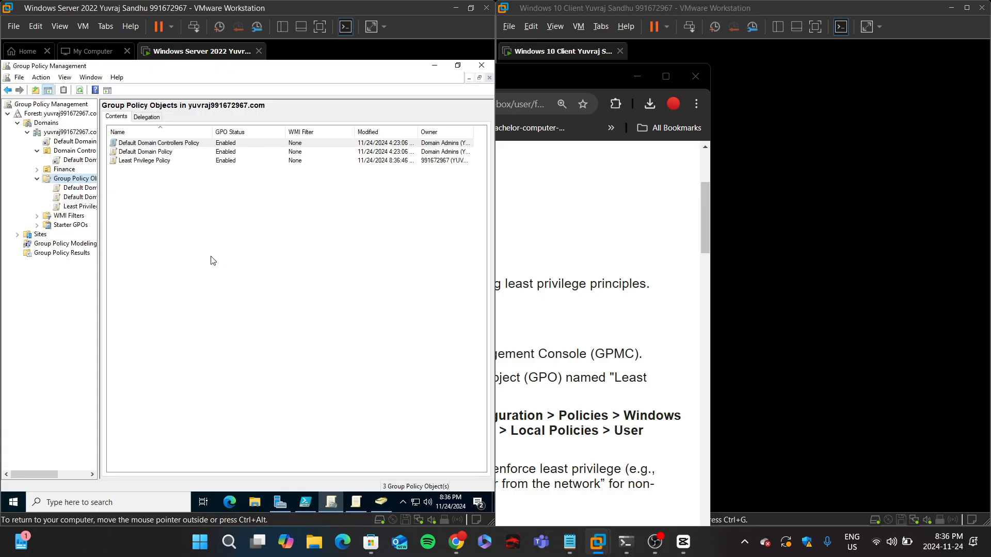
Step: Review the lab instructions and the options available for the new policy
{"action": "left_click", "coordinate": [544, 271]}
{"action": "scroll", "coordinate": [544, 271], "scroll_direction": "down", "scroll_amount": 1}
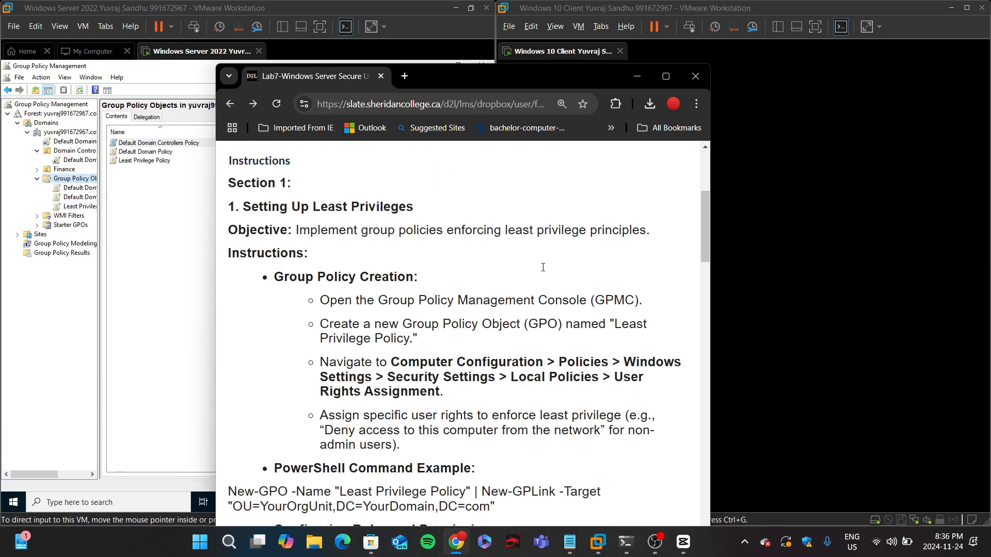
{"action": "left_click", "coordinate": [126, 165]}
{"action": "right_click", "coordinate": [126, 163]}
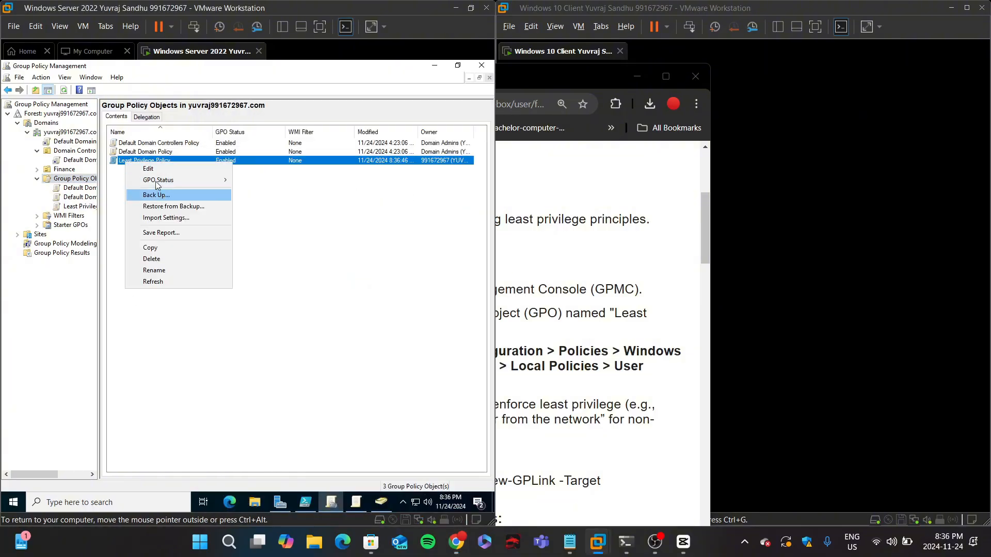
{"action": "mouse_move", "coordinate": [150, 179]}
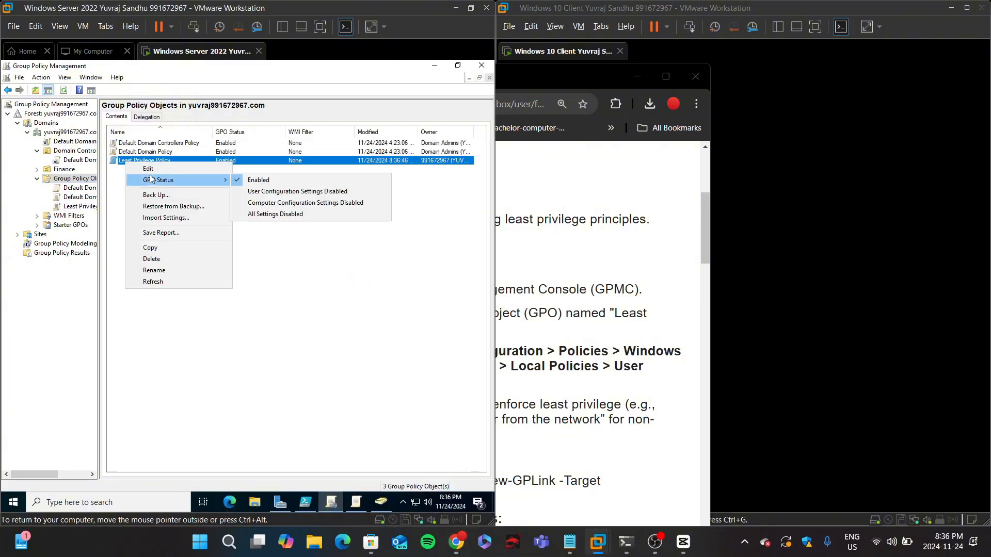
Step: Link the existing Least Privilege Policy GPO to the Finance OU
{"action": "left_click", "coordinate": [64, 170]}
{"action": "right_click", "coordinate": [66, 170]}
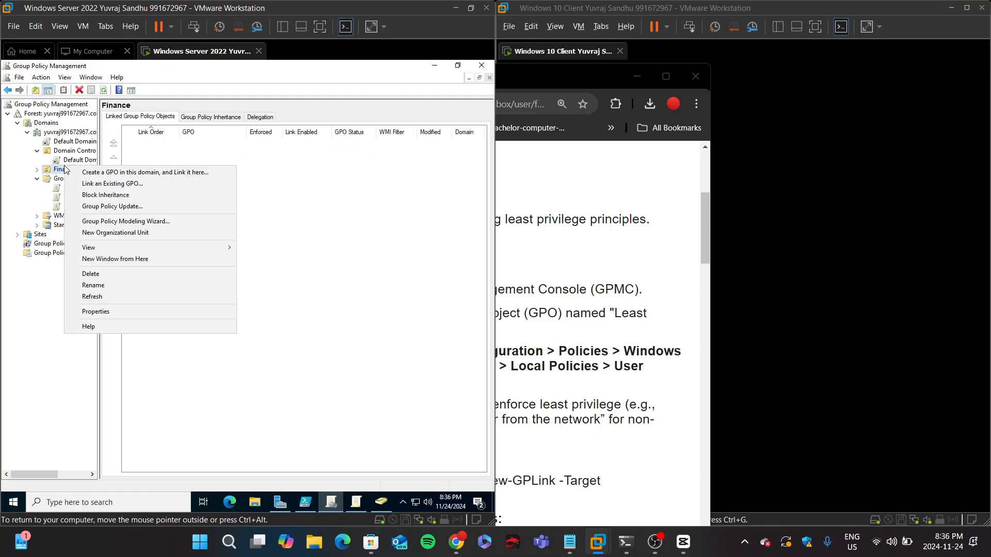
{"action": "left_click", "coordinate": [96, 184]}
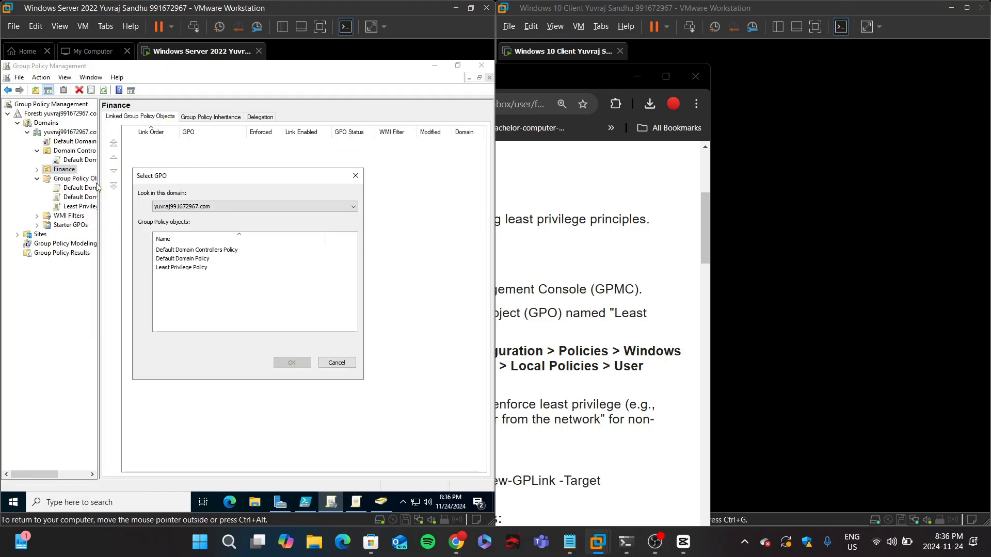
{"action": "left_click", "coordinate": [179, 269]}
{"action": "left_click", "coordinate": [295, 364]}
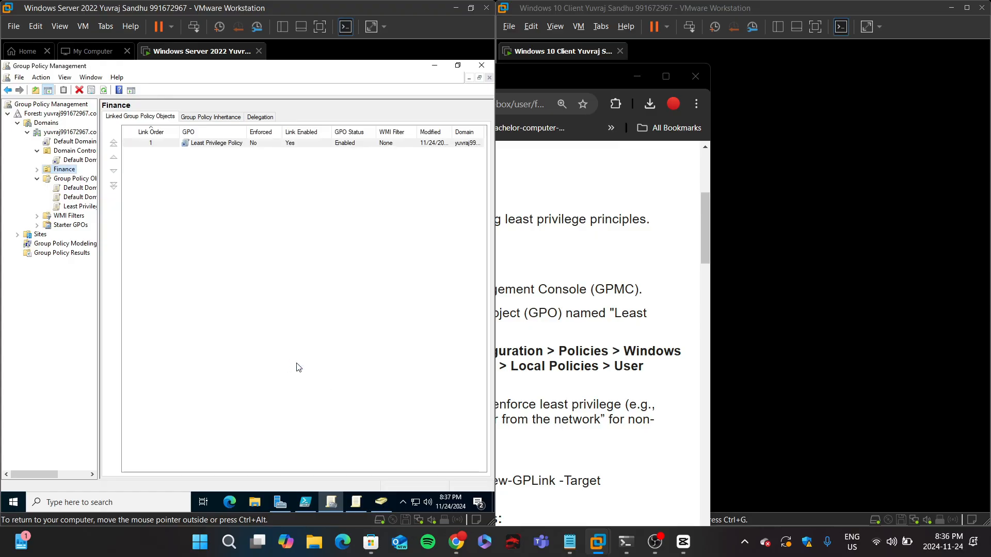
Step: Edit Least Privilege Policy and open User Rights Assignment under Computer Configuration > Policies > Windows Settings > Security Settings > Local Policies
{"action": "right_click", "coordinate": [86, 209]}
{"action": "left_click", "coordinate": [101, 219]}
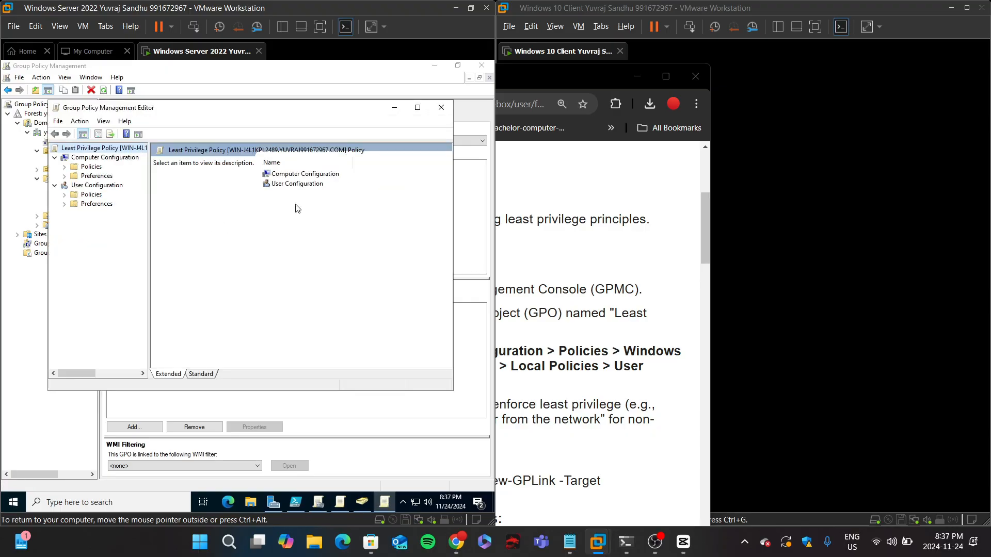
{"action": "double_click", "coordinate": [296, 175]}
{"action": "left_click", "coordinate": [282, 174]}
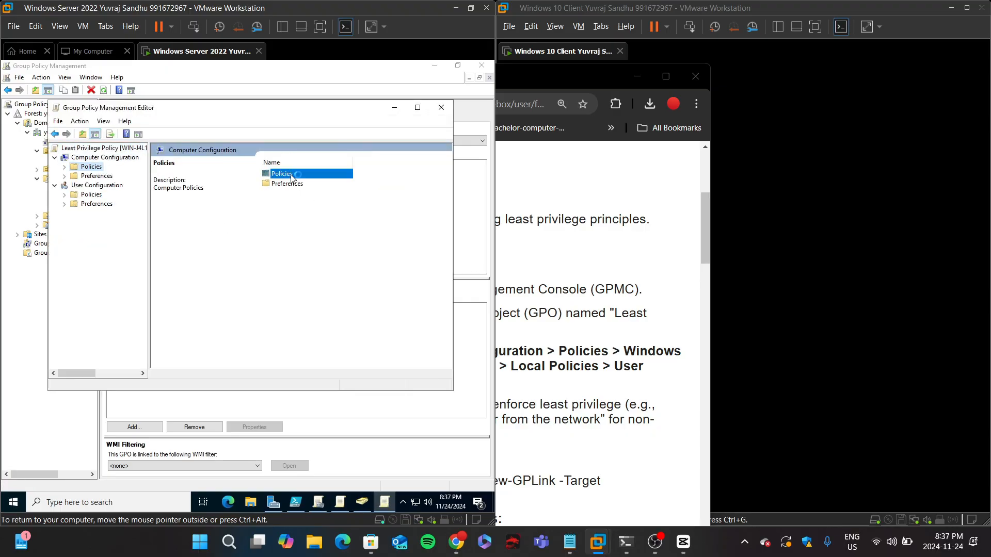
{"action": "double_click", "coordinate": [307, 190]}
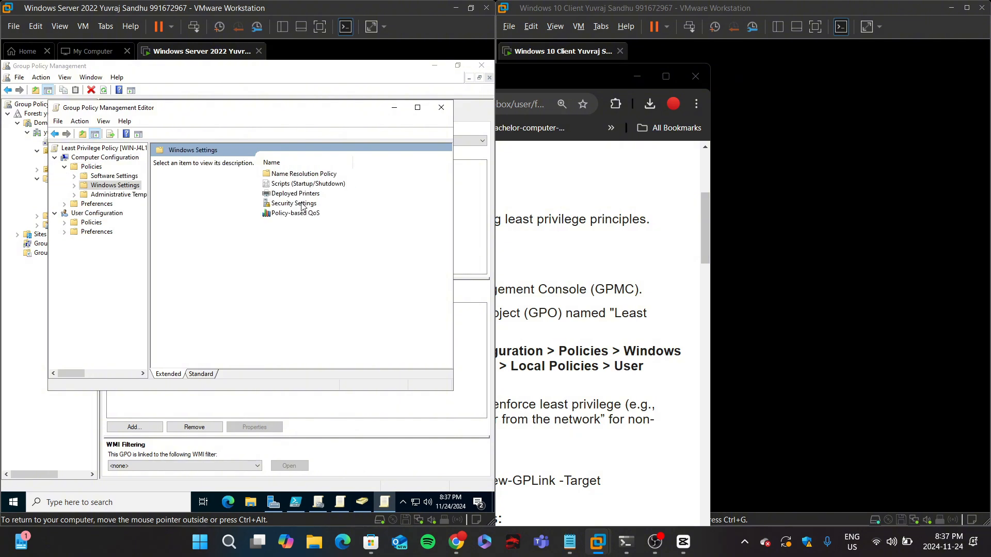
{"action": "double_click", "coordinate": [303, 204]}
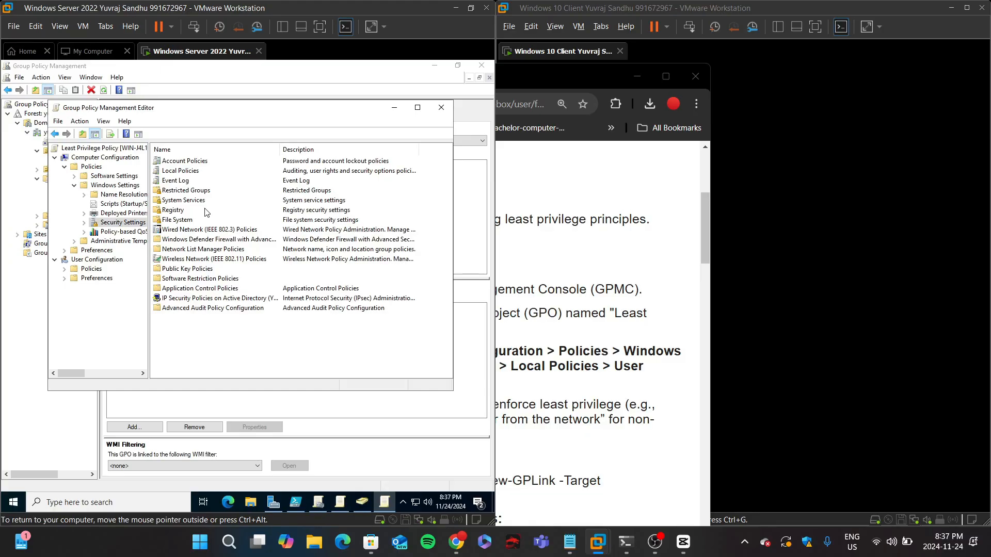
{"action": "double_click", "coordinate": [174, 173]}
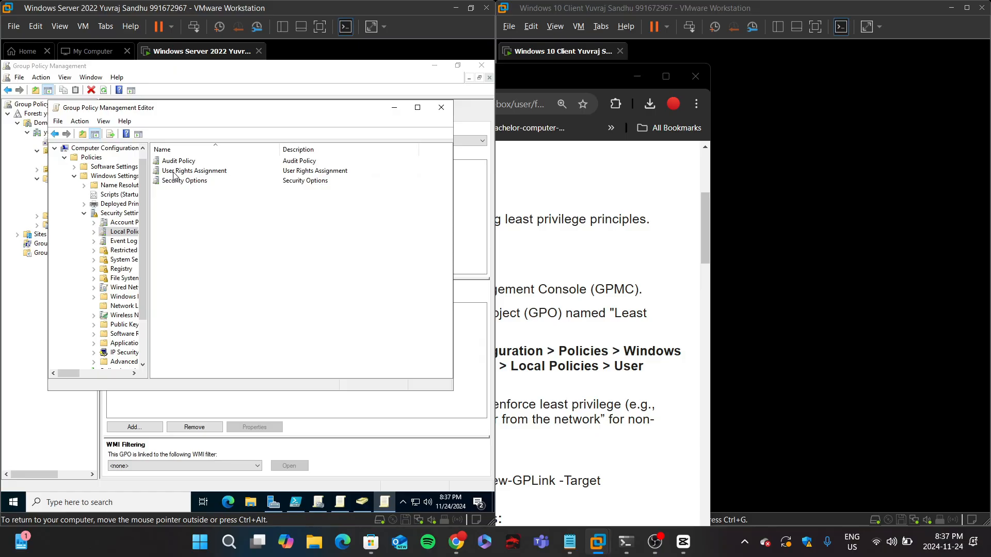
{"action": "double_click", "coordinate": [173, 176]}
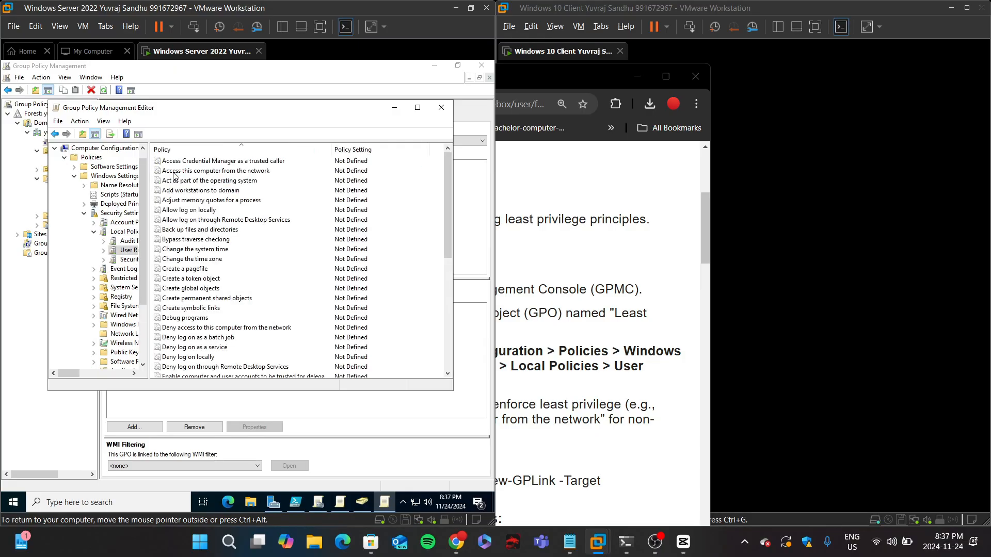
{"action": "scroll", "coordinate": [201, 255], "scroll_direction": "down", "scroll_amount": 4}
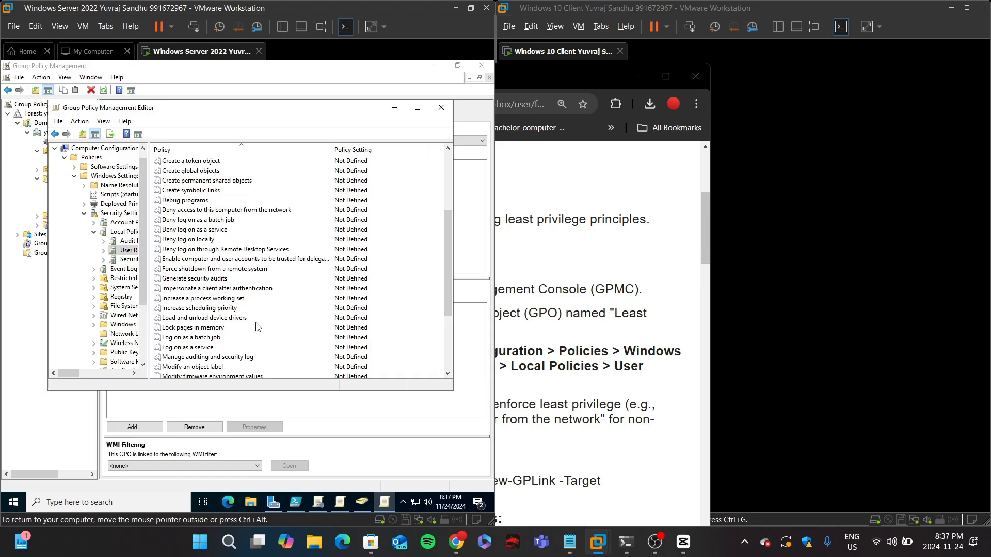
Step: Define the Deny access to this computer from the network right for the Non-Admin group and apply it
{"action": "double_click", "coordinate": [225, 210]}
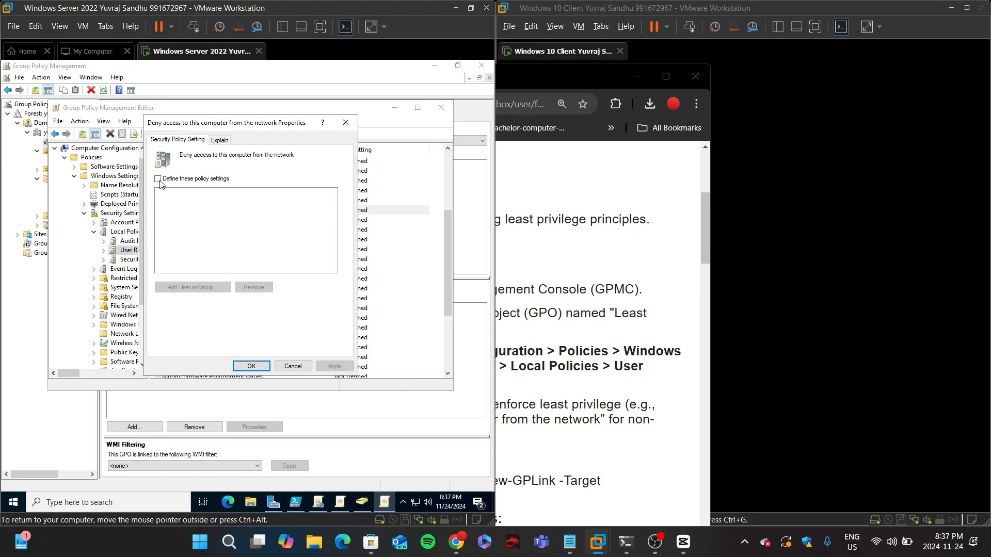
{"action": "left_click", "coordinate": [158, 179]}
{"action": "left_click", "coordinate": [218, 287]}
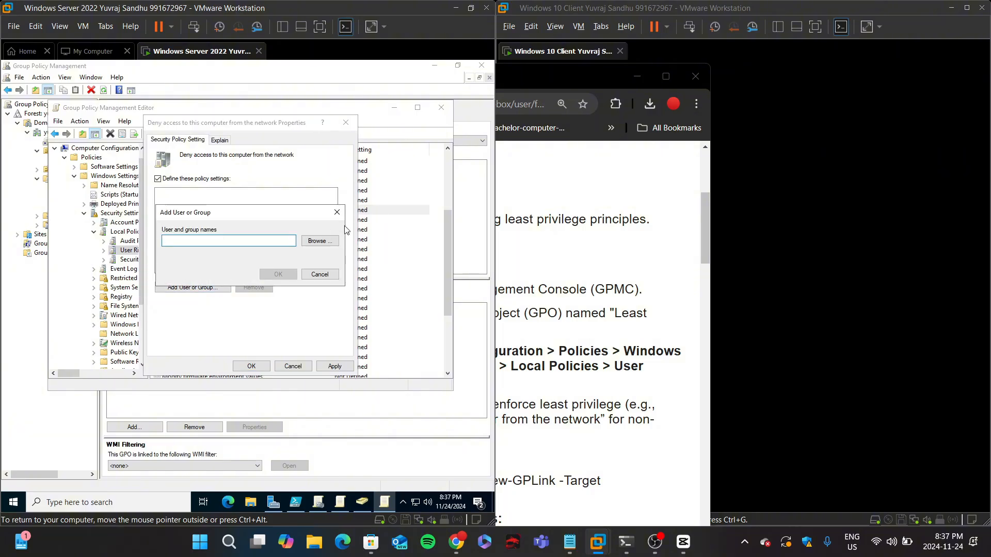
{"action": "left_click", "coordinate": [325, 240]}
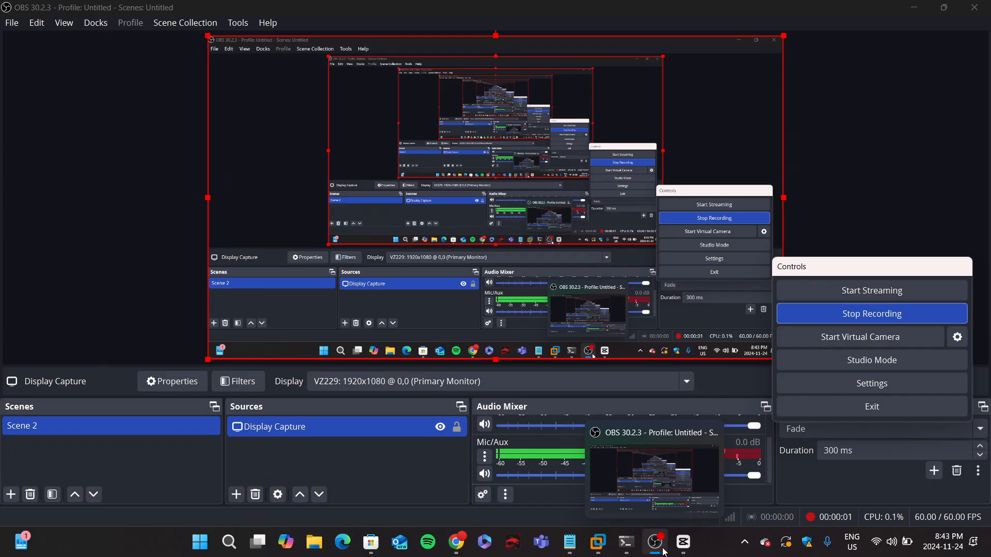
{"action": "left_click", "coordinate": [663, 550]}
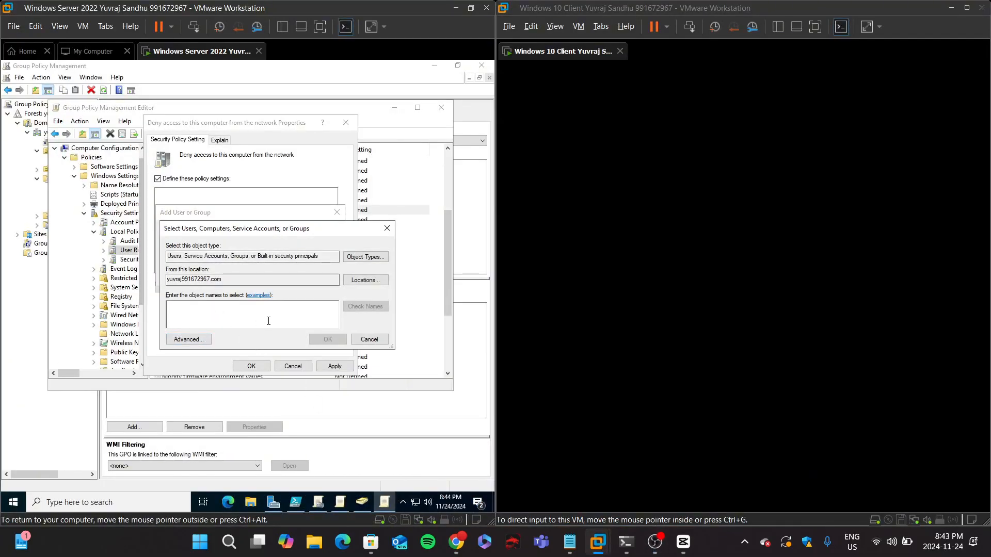
{"action": "left_click", "coordinate": [359, 506]}
{"action": "left_click", "coordinate": [380, 113]}
{"action": "type", "text": "Non"}
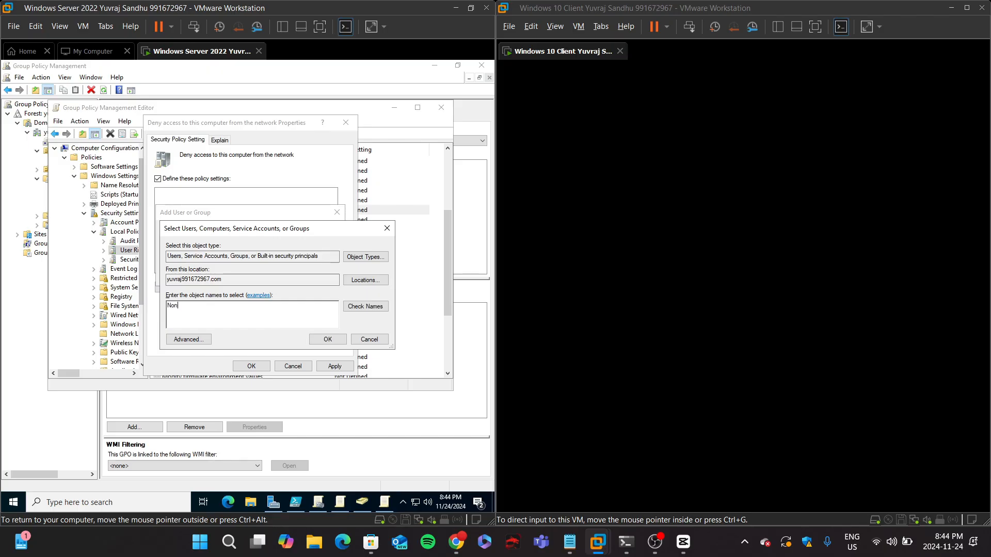
{"action": "type", "text": "-Admin"}
{"action": "key", "text": "Return"}
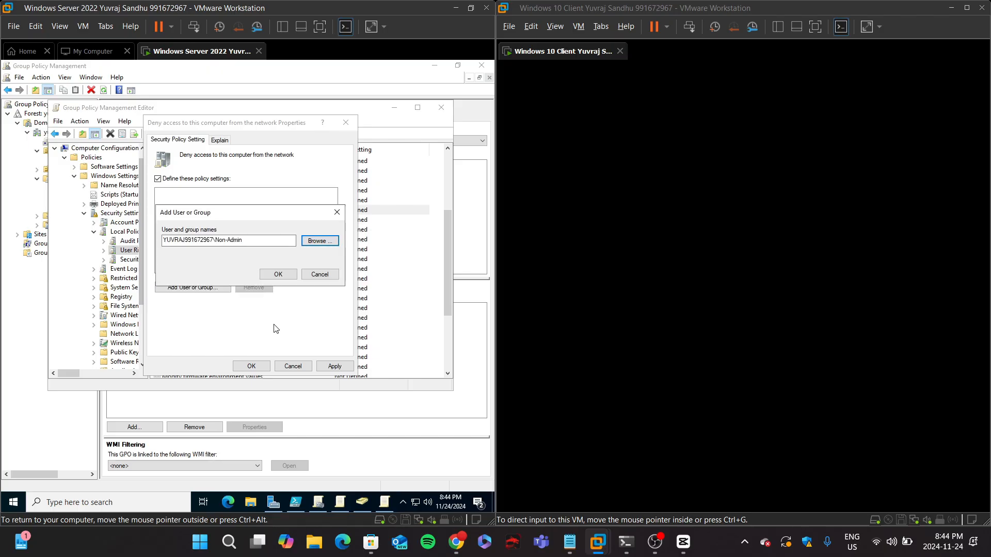
{"action": "left_click", "coordinate": [277, 274]}
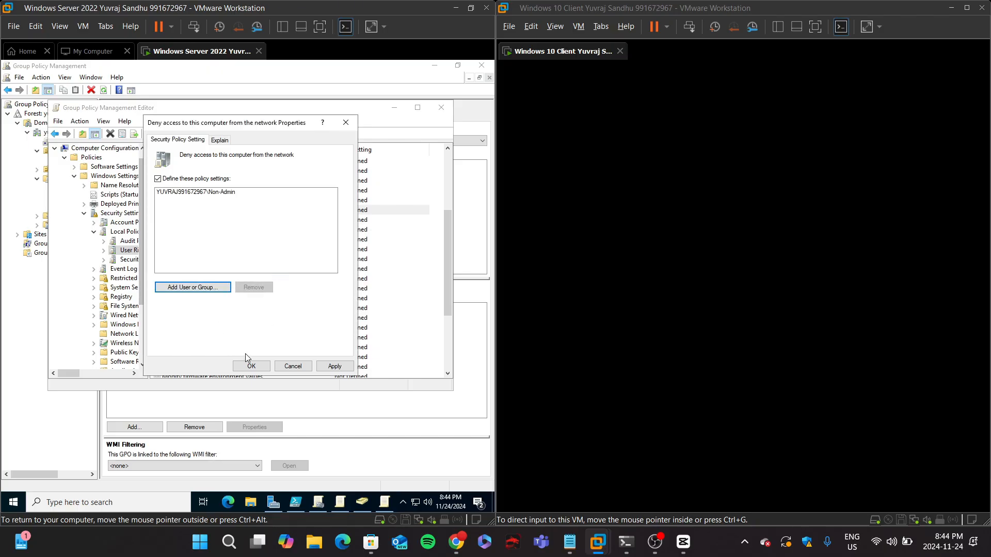
{"action": "left_click", "coordinate": [332, 367]}
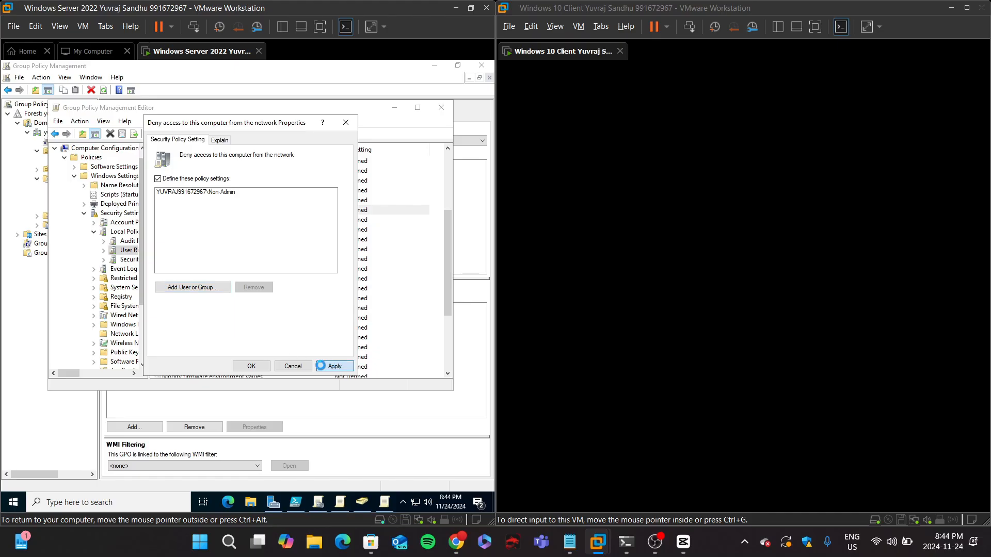
{"action": "left_click", "coordinate": [250, 367]}
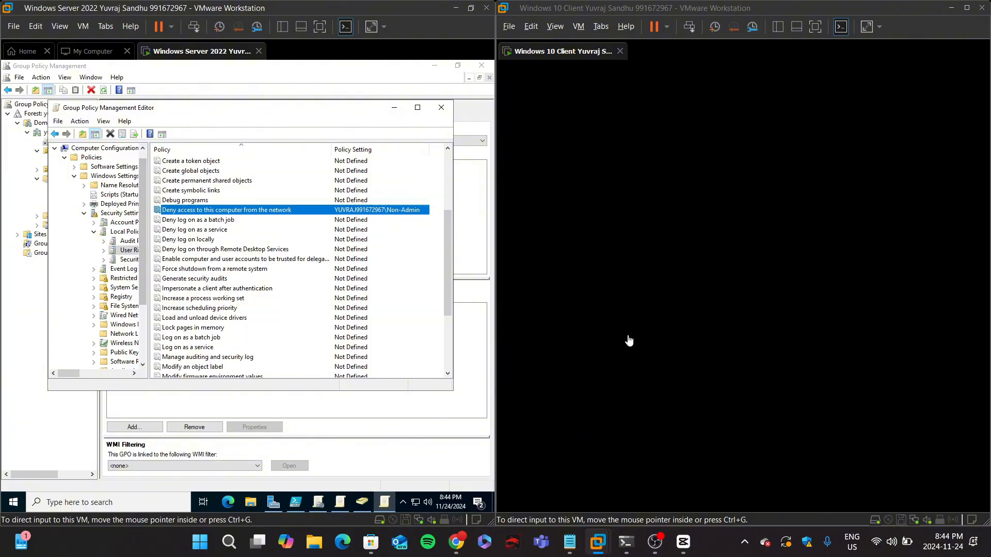
Step: Review the lab instructions and the Least Privilege Policy's links in Group Policy Management
{"action": "left_click", "coordinate": [689, 350]}
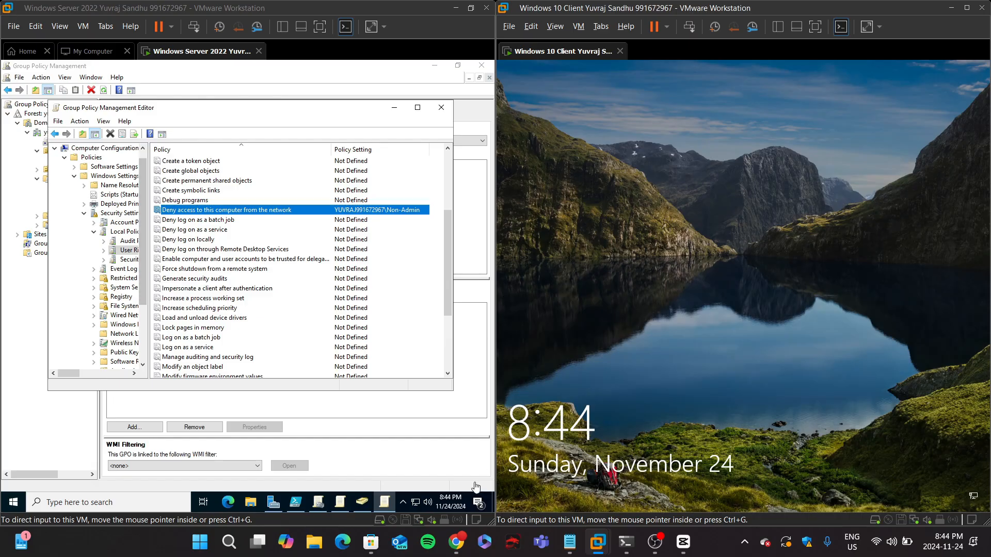
{"action": "left_click", "coordinate": [456, 542]}
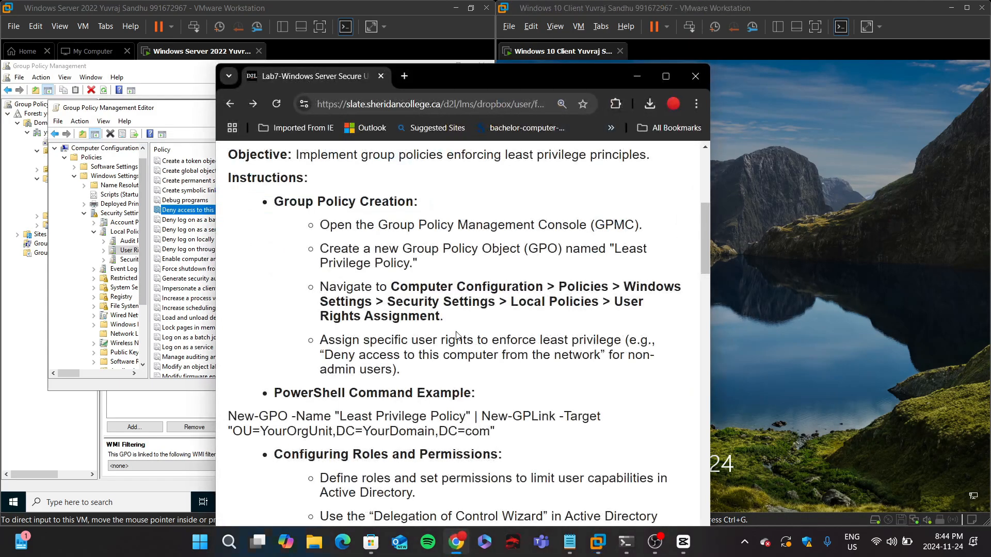
{"action": "scroll", "coordinate": [456, 336], "scroll_direction": "down", "scroll_amount": 1}
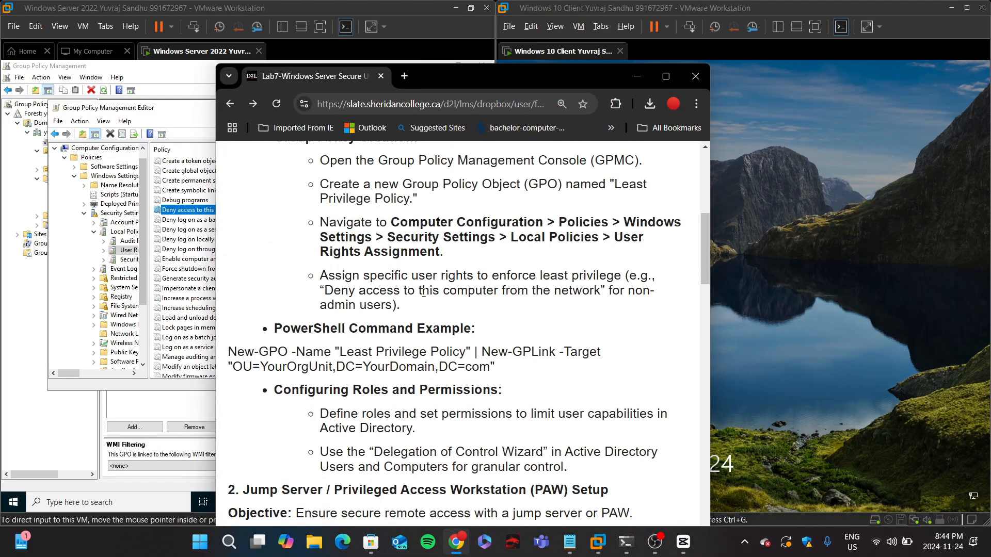
{"action": "scroll", "coordinate": [277, 317], "scroll_direction": "down", "scroll_amount": 1}
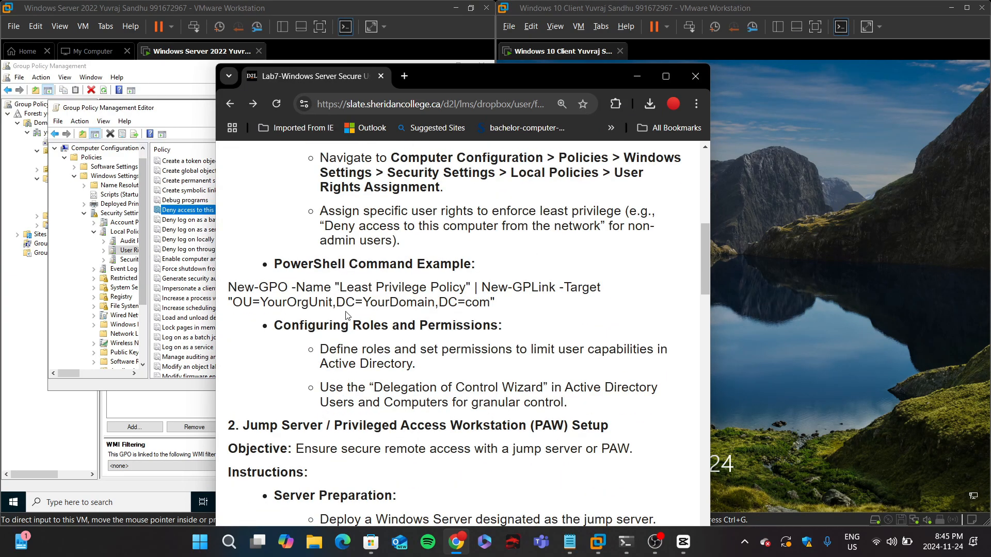
{"action": "scroll", "coordinate": [349, 289], "scroll_direction": "up", "scroll_amount": 2}
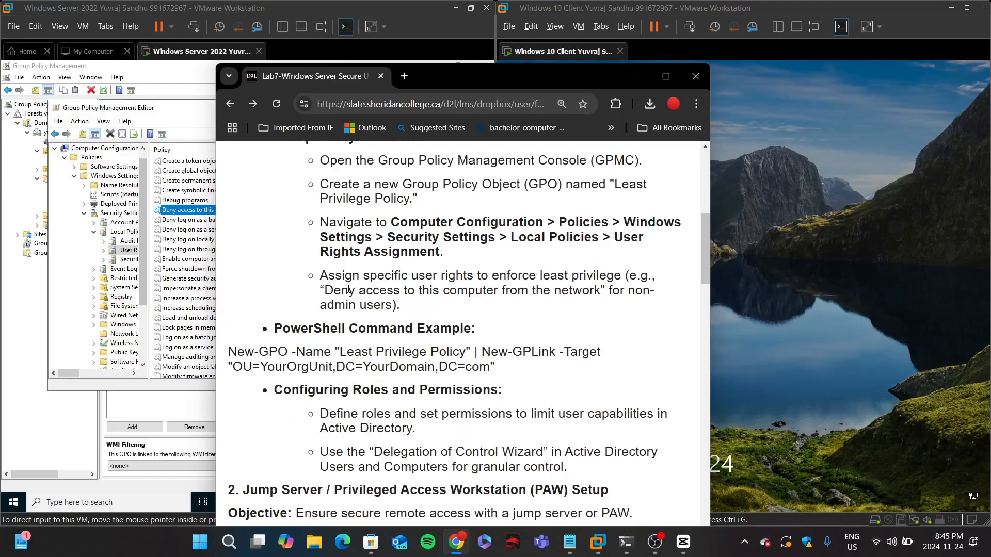
{"action": "scroll", "coordinate": [349, 289], "scroll_direction": "down", "scroll_amount": 1}
{"action": "left_click", "coordinate": [33, 284]}
{"action": "left_click", "coordinate": [33, 284]}
{"action": "left_click", "coordinate": [75, 159]}
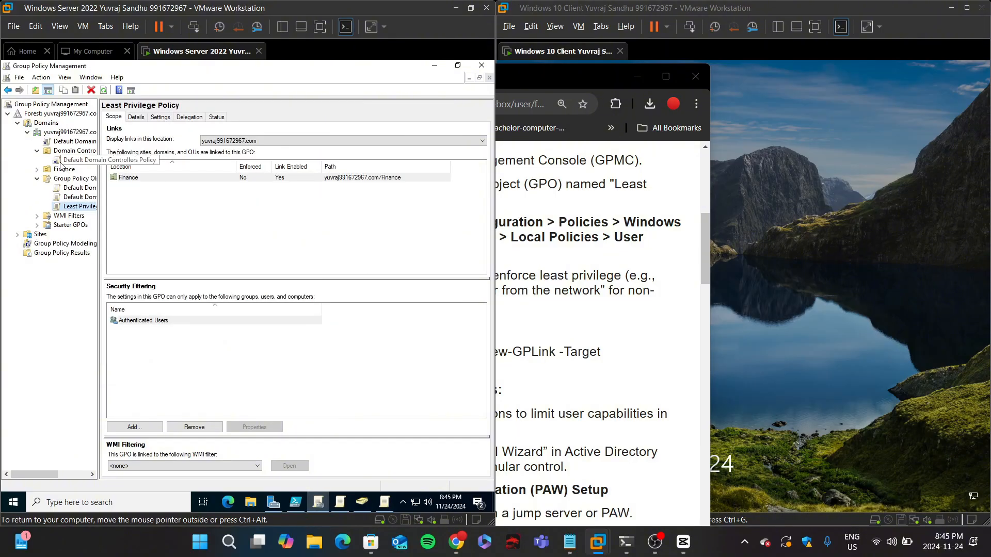
Step: Review which containers the domain GPOs are linked to, then read the lab's roles and permissions instructions
{"action": "left_click", "coordinate": [319, 304]}
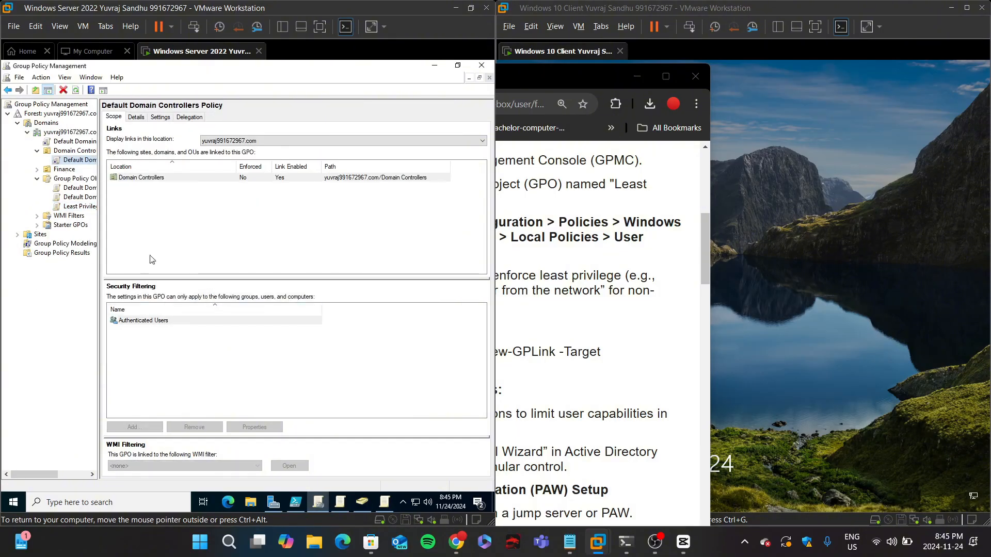
{"action": "left_click", "coordinate": [57, 170]}
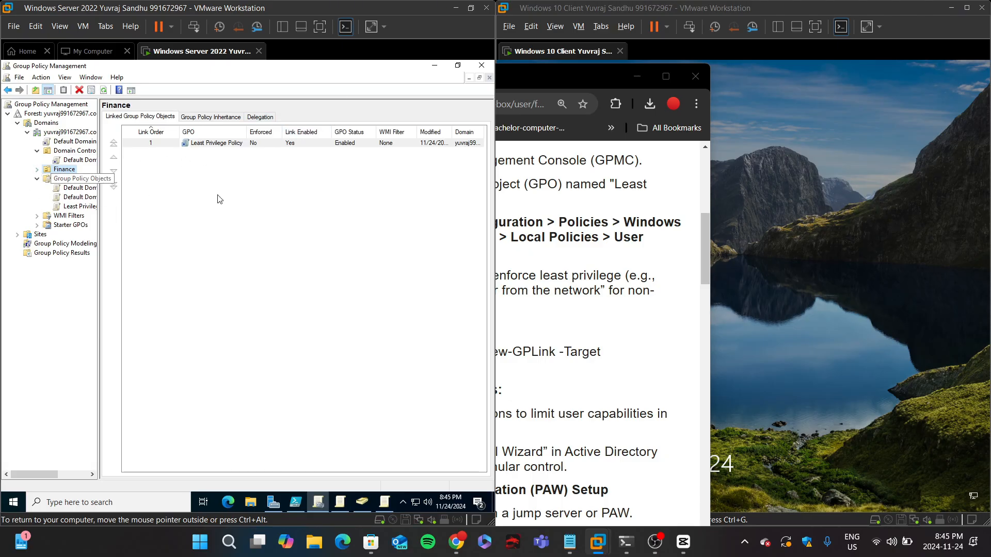
{"action": "left_click", "coordinate": [518, 214]}
{"action": "scroll", "coordinate": [492, 303], "scroll_direction": "down", "scroll_amount": 1}
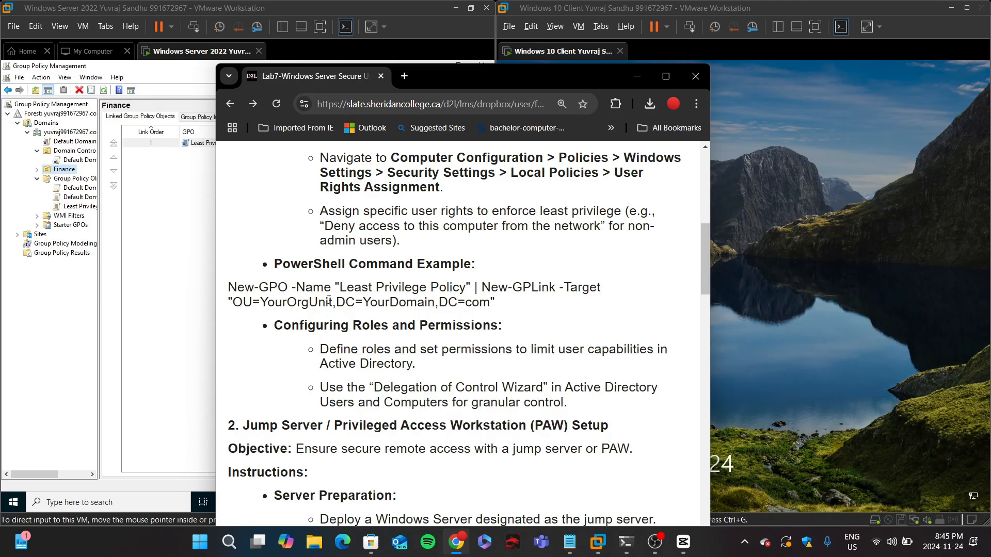
{"action": "scroll", "coordinate": [329, 300], "scroll_direction": "down", "scroll_amount": 1}
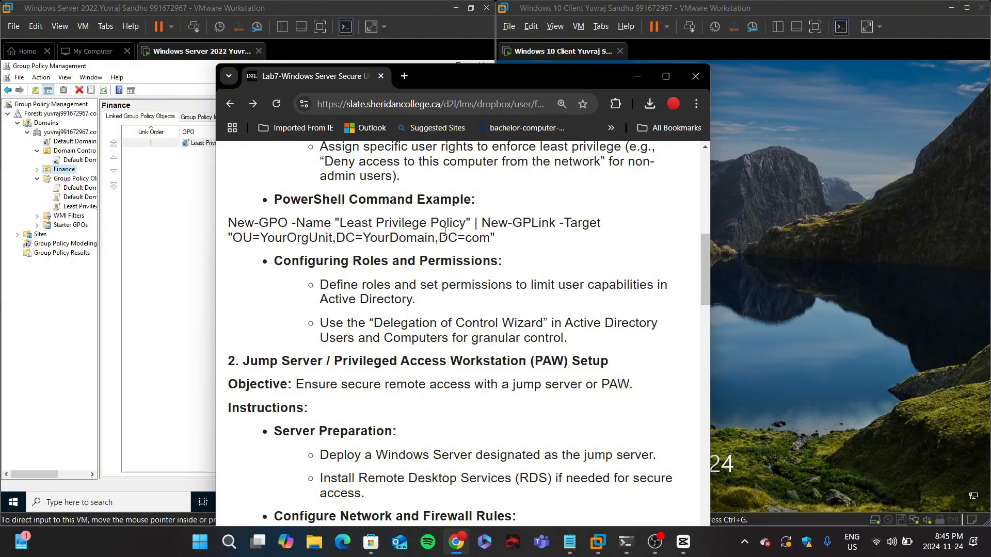
{"action": "scroll", "coordinate": [444, 238], "scroll_direction": "down", "scroll_amount": 1}
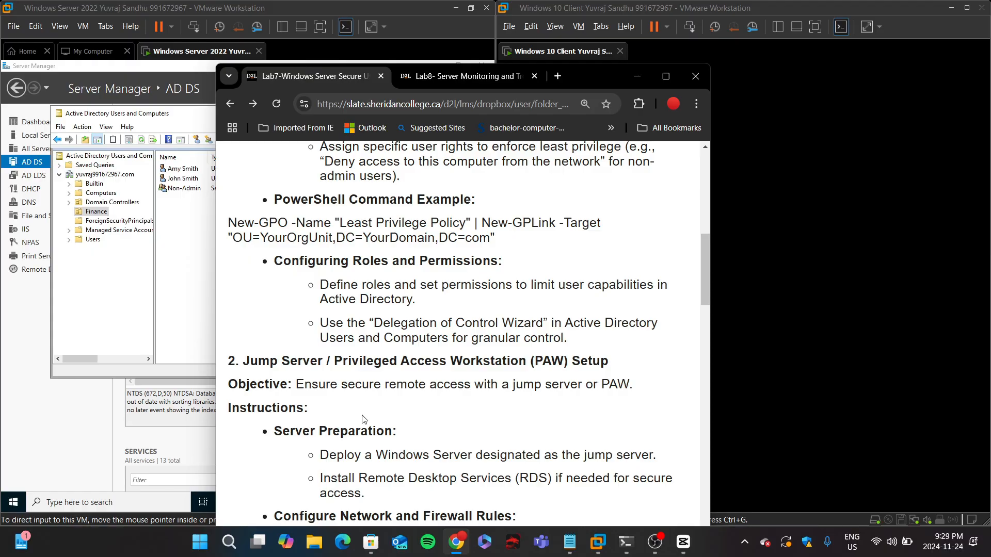
{"action": "left_click", "coordinate": [94, 217]}
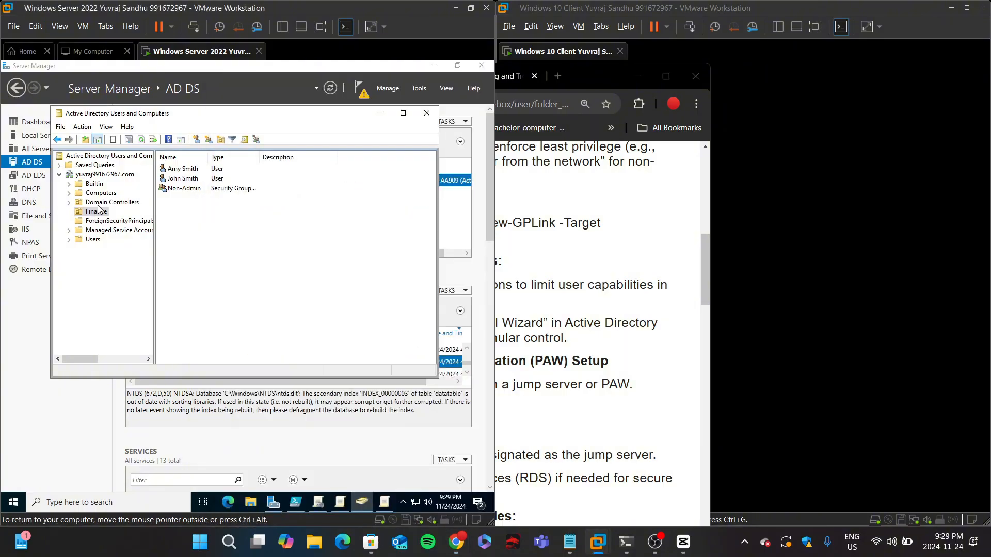
{"action": "right_click", "coordinate": [102, 216]}
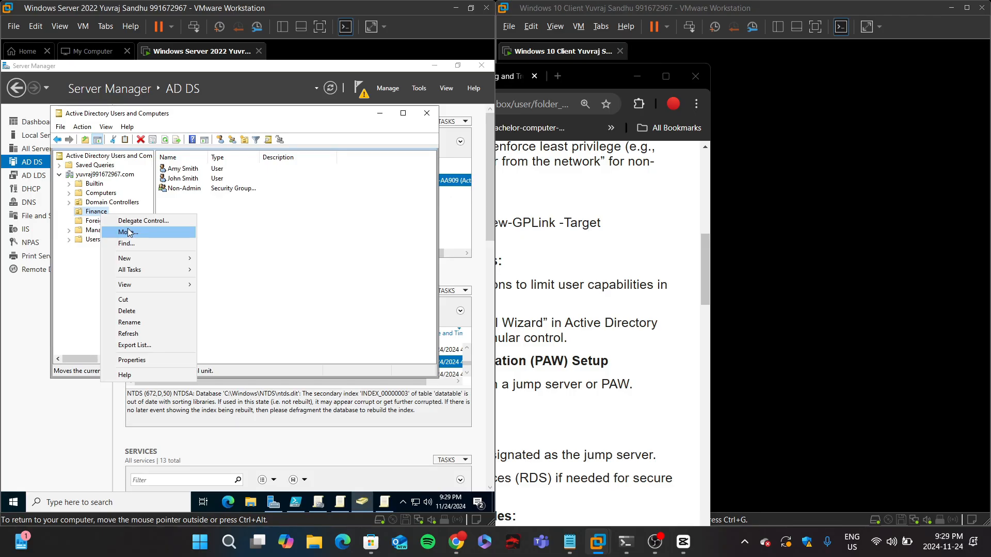
{"action": "left_click", "coordinate": [122, 221]}
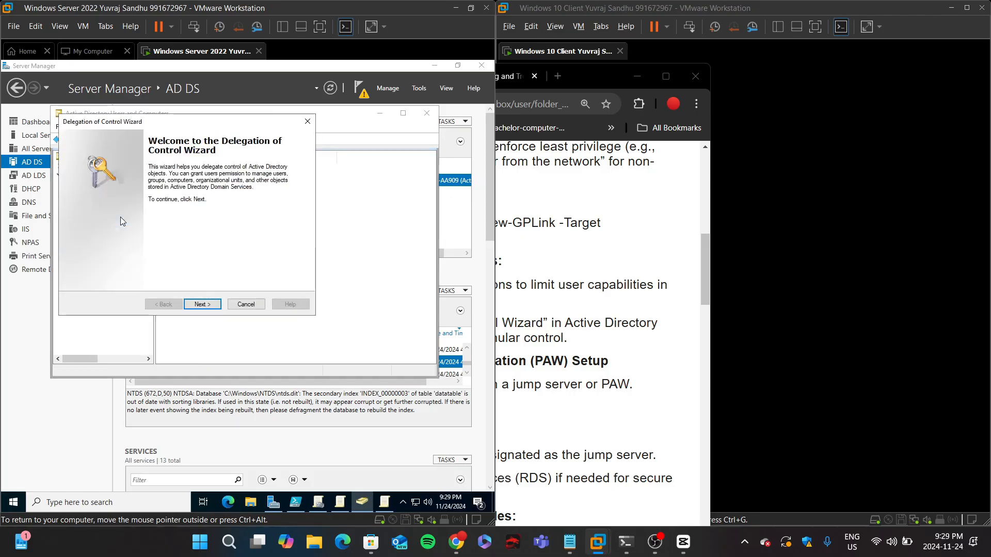
{"action": "left_click", "coordinate": [211, 304]}
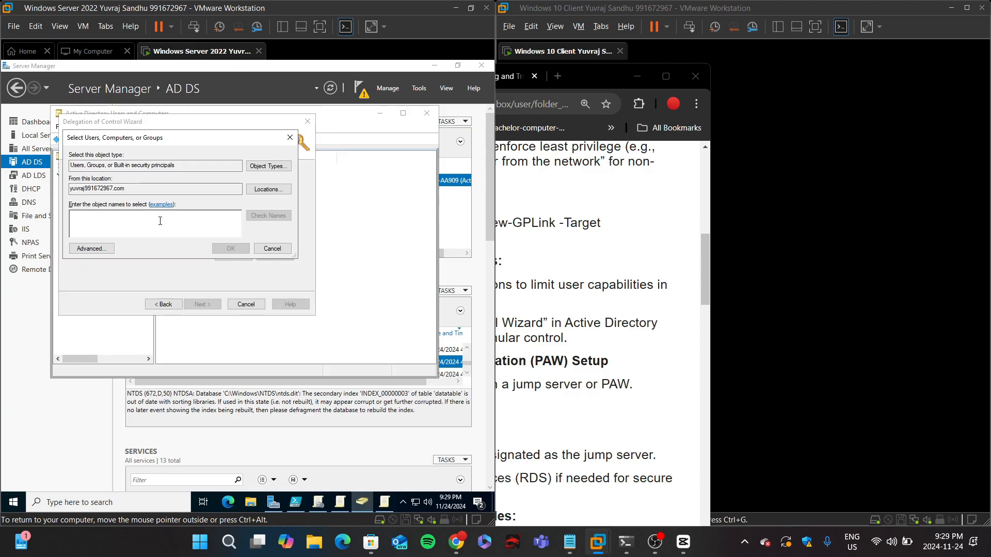
{"action": "type", "text": "Non-"}
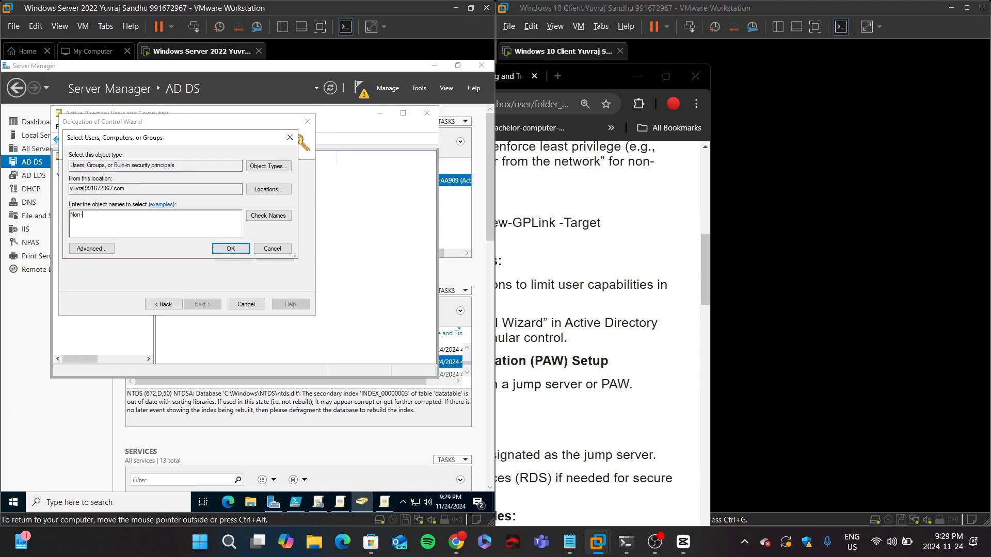
{"action": "type", "text": "Admin"}
{"action": "key", "text": "Return"}
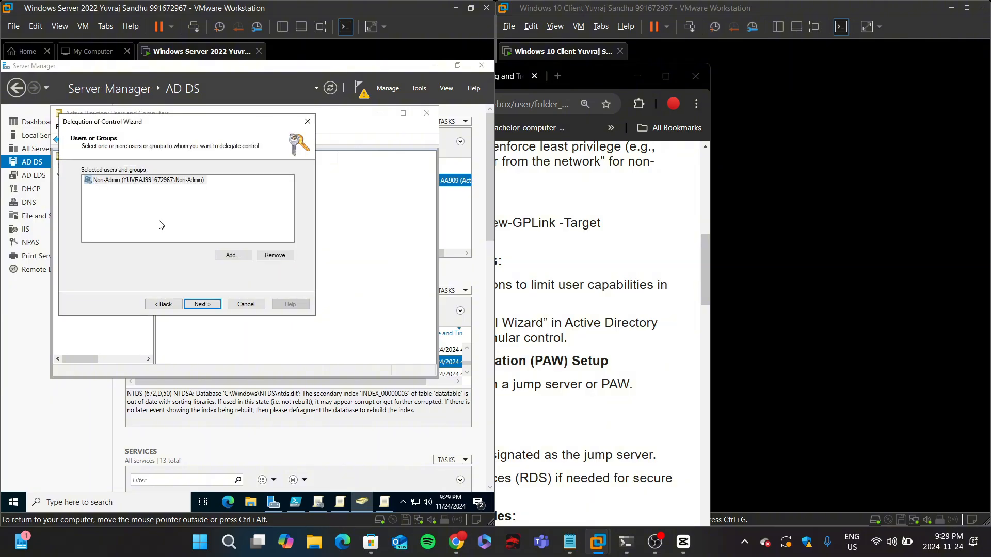
{"action": "left_click", "coordinate": [275, 255]}
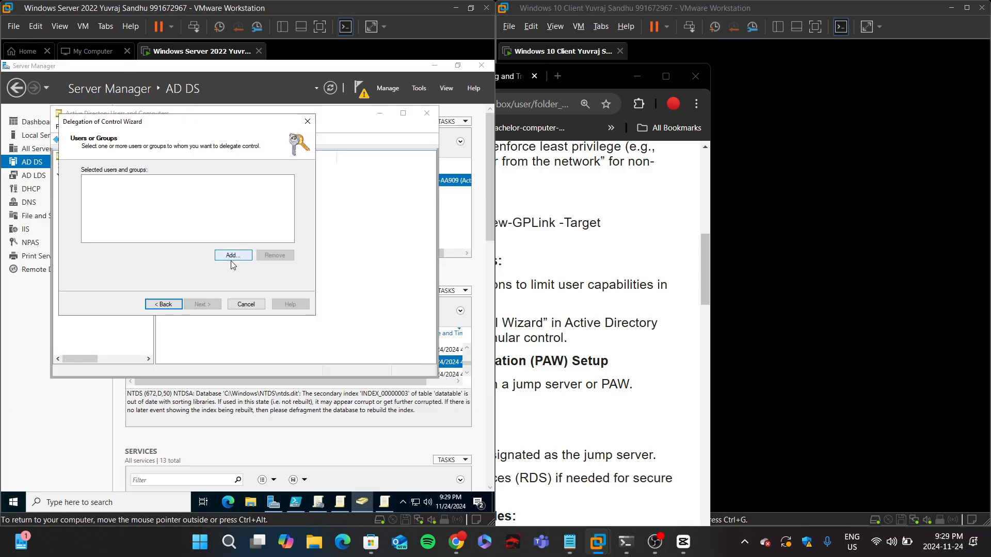
{"action": "left_click", "coordinate": [232, 255]}
{"action": "type", "text": "James"}
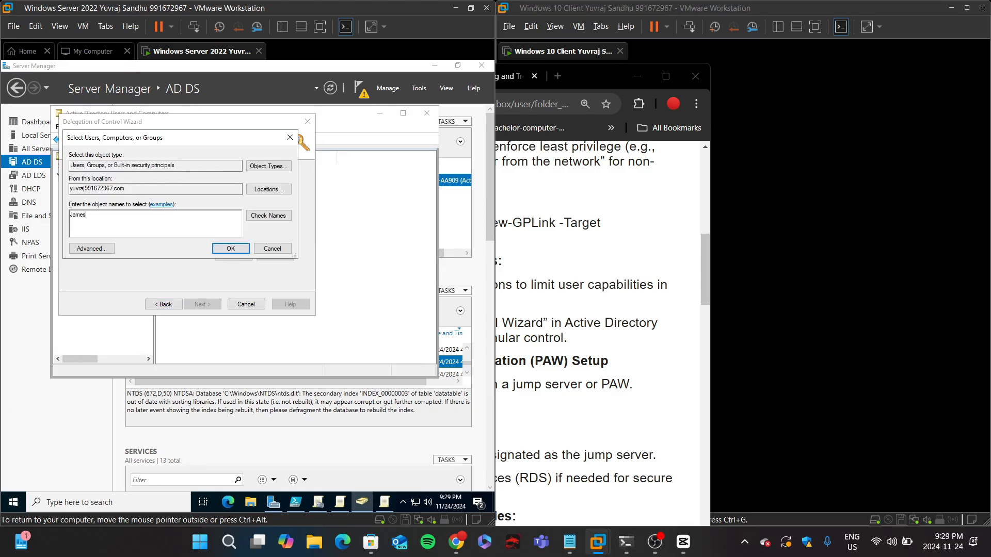
{"action": "key", "text": "Return"}
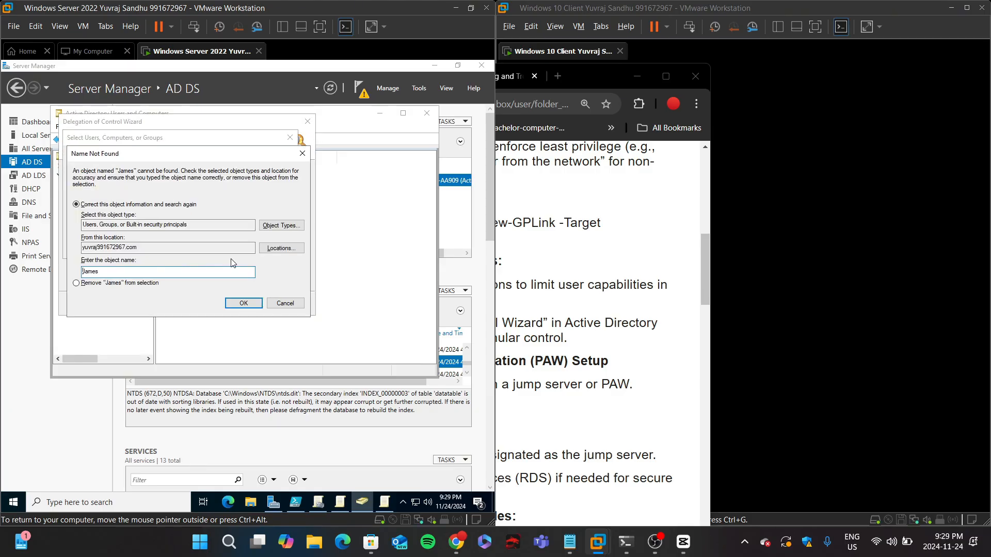
{"action": "left_click", "coordinate": [361, 262]}
{"action": "left_click", "coordinate": [303, 151]}
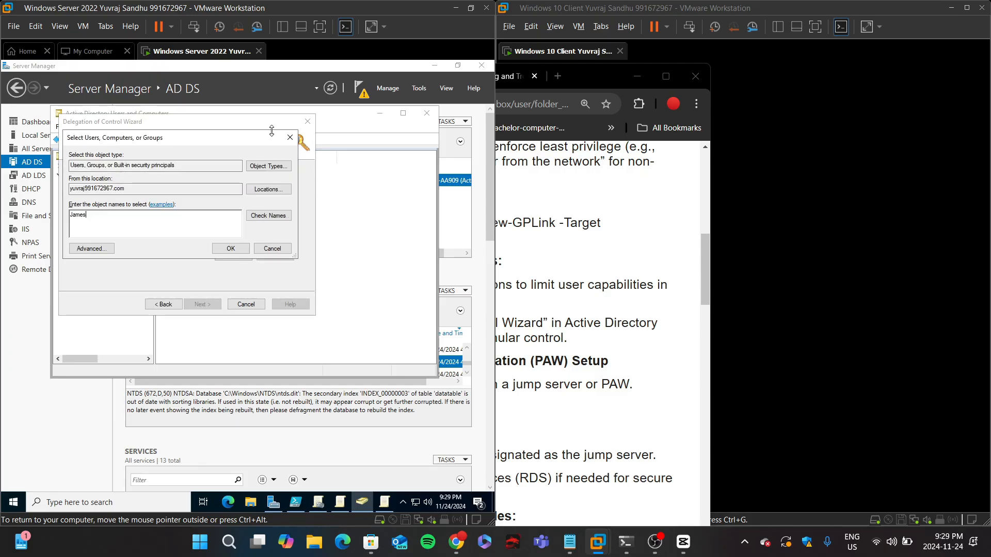
{"action": "left_click", "coordinate": [290, 137]}
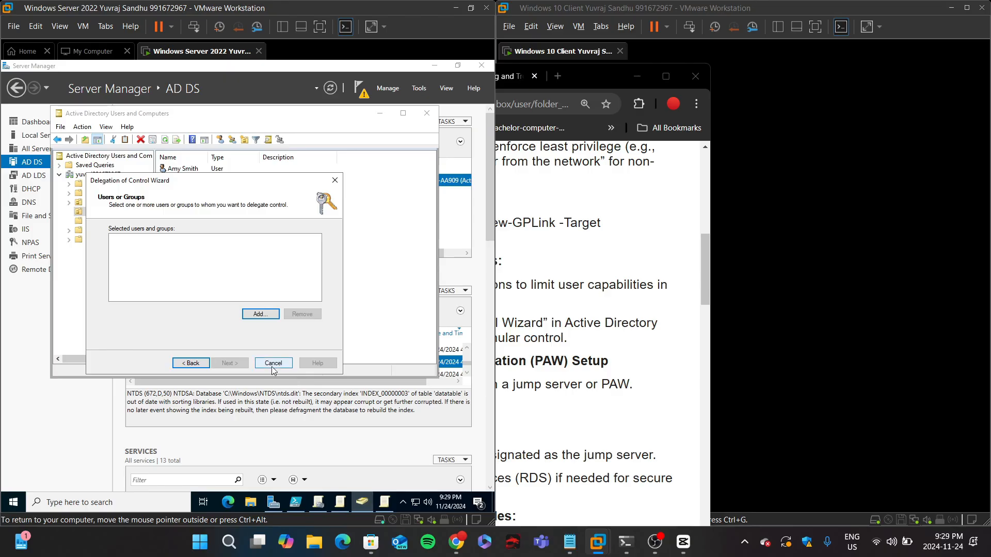
{"action": "left_click", "coordinate": [272, 365]}
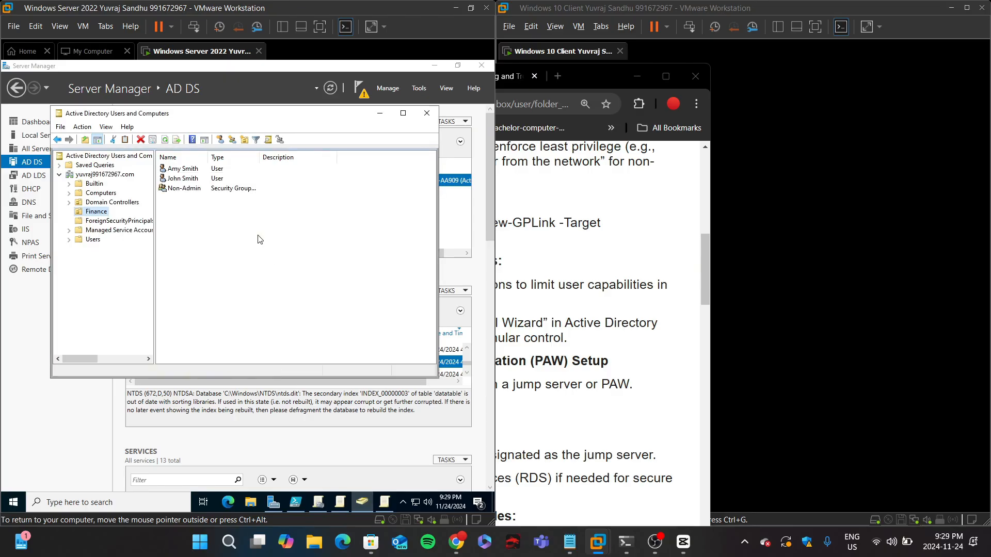
Step: Start the Delegation of Control Wizard on the Finance OU and add the Finance user account as the delegate
{"action": "right_click", "coordinate": [98, 212]}
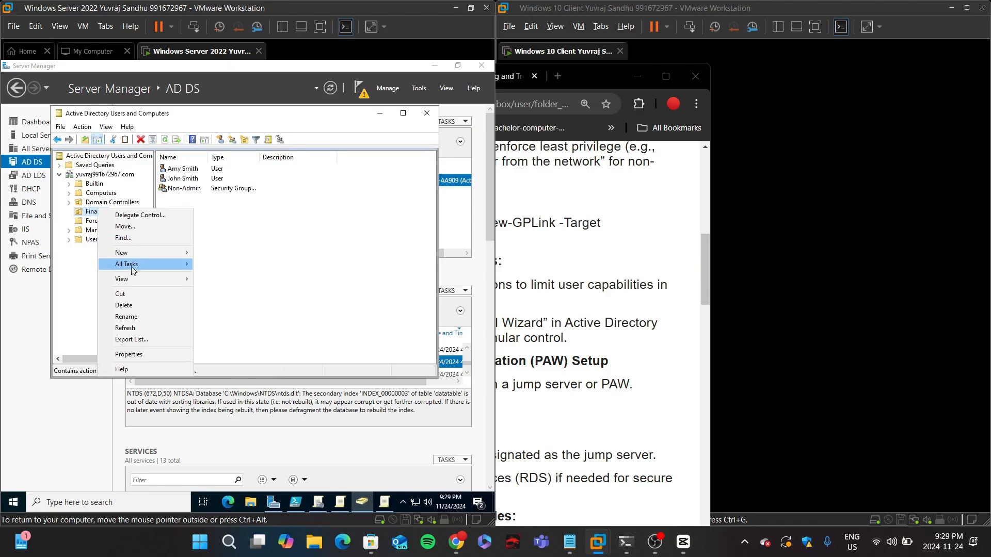
{"action": "left_click", "coordinate": [128, 215]}
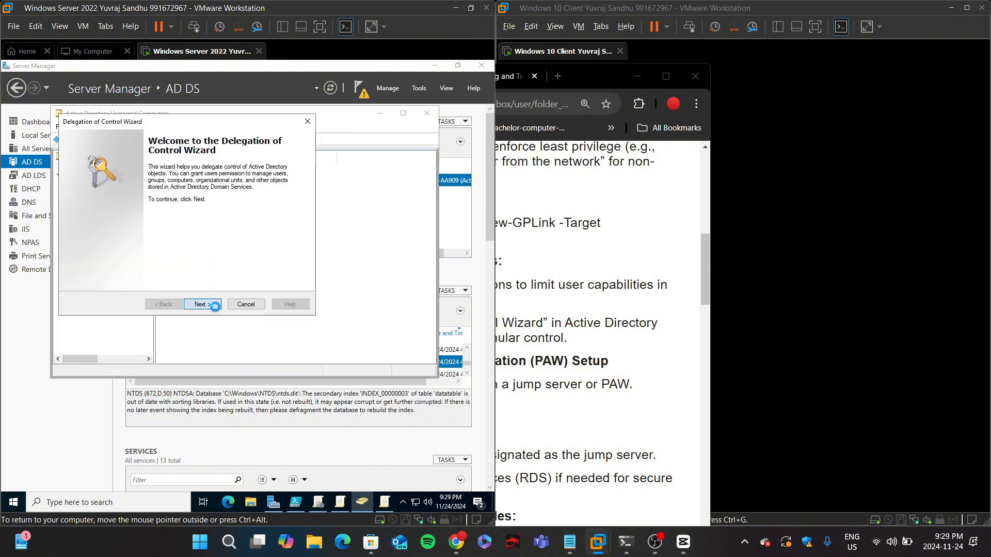
{"action": "left_click", "coordinate": [214, 305]}
{"action": "left_click", "coordinate": [230, 254]}
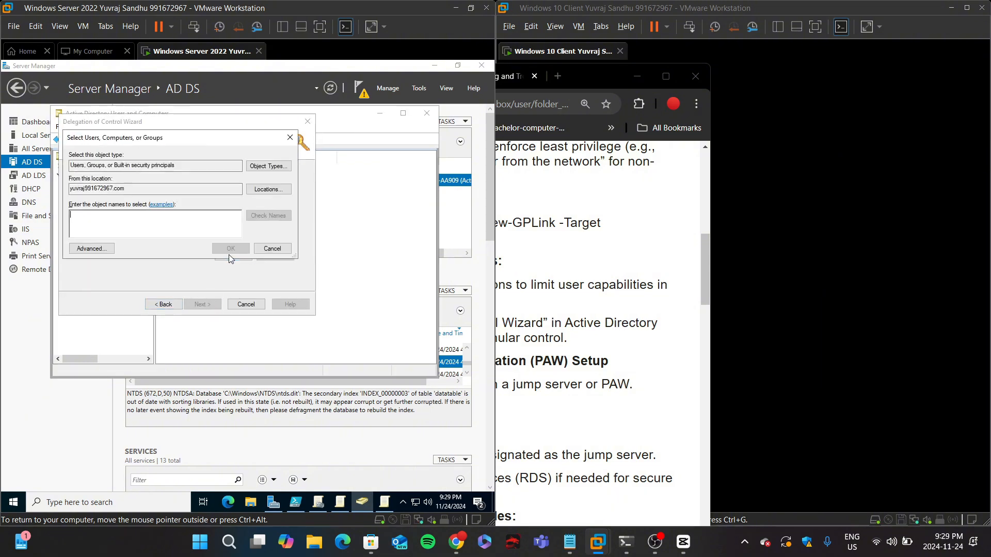
{"action": "type", "text": "John Smith"}
{"action": "key", "text": "Return"}
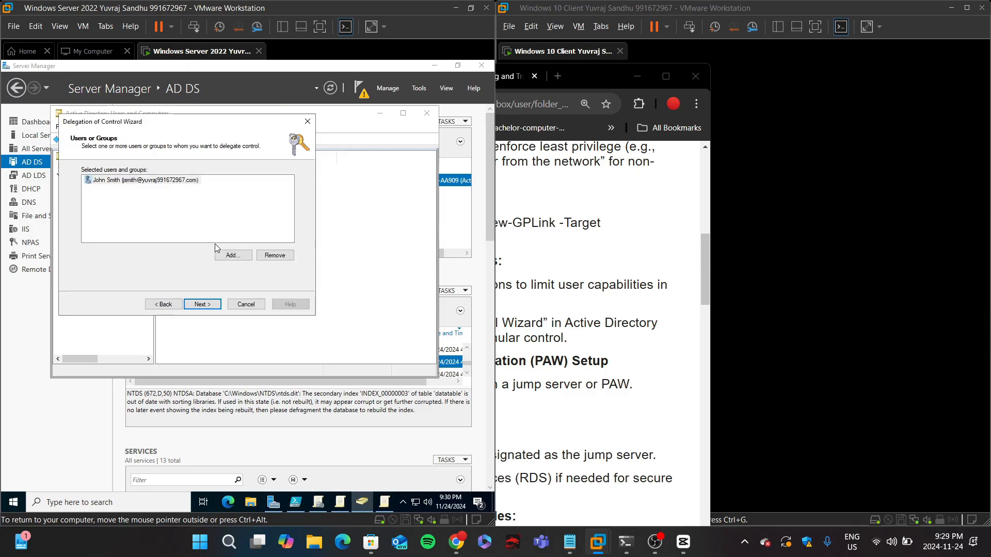
{"action": "left_click", "coordinate": [202, 304]}
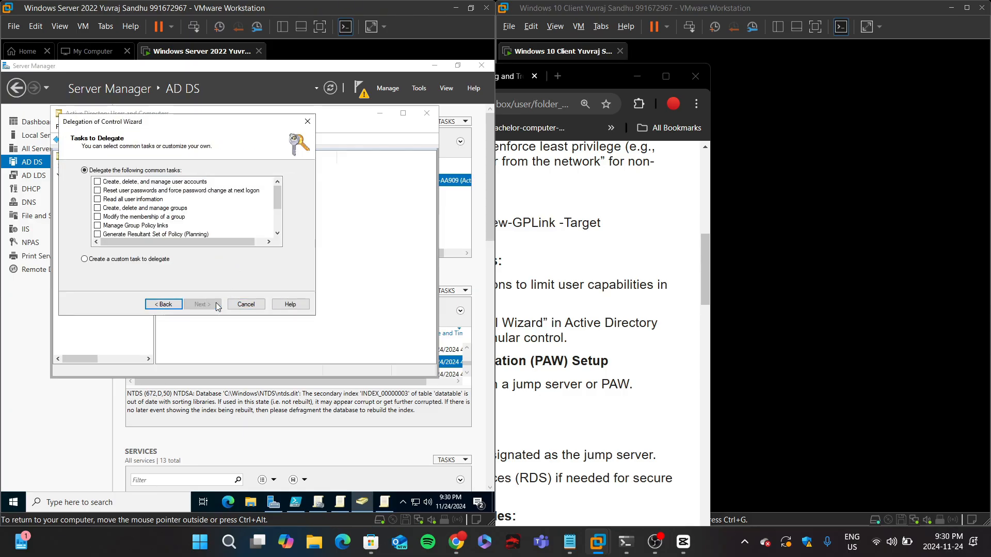
Step: Delegate the Reset user passwords and force password change at next logon task and finish the wizard
{"action": "scroll", "coordinate": [135, 196], "scroll_direction": "down", "scroll_amount": 2}
{"action": "scroll", "coordinate": [136, 202], "scroll_direction": "up", "scroll_amount": 2}
{"action": "scroll", "coordinate": [105, 208], "scroll_direction": "down", "scroll_amount": 1}
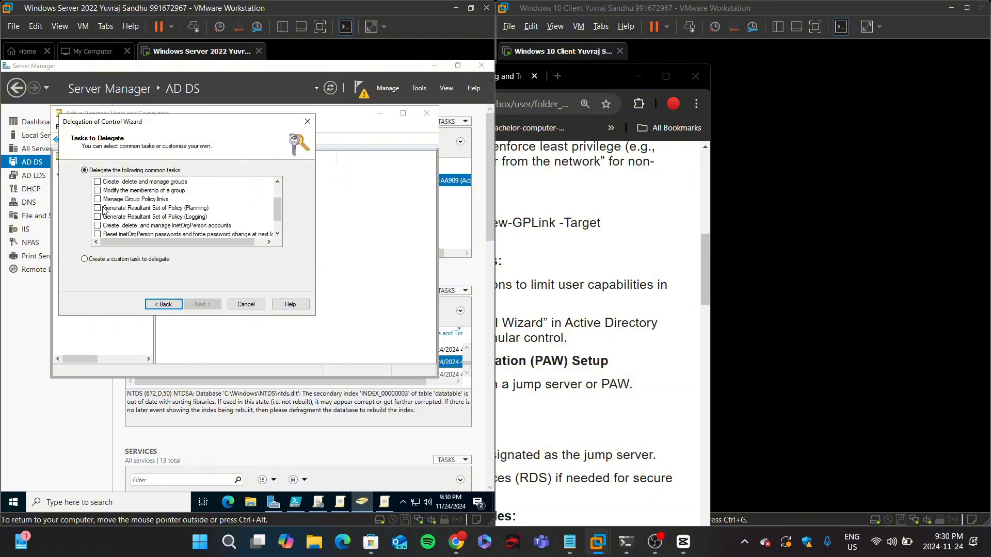
{"action": "scroll", "coordinate": [105, 212], "scroll_direction": "down", "scroll_amount": 1}
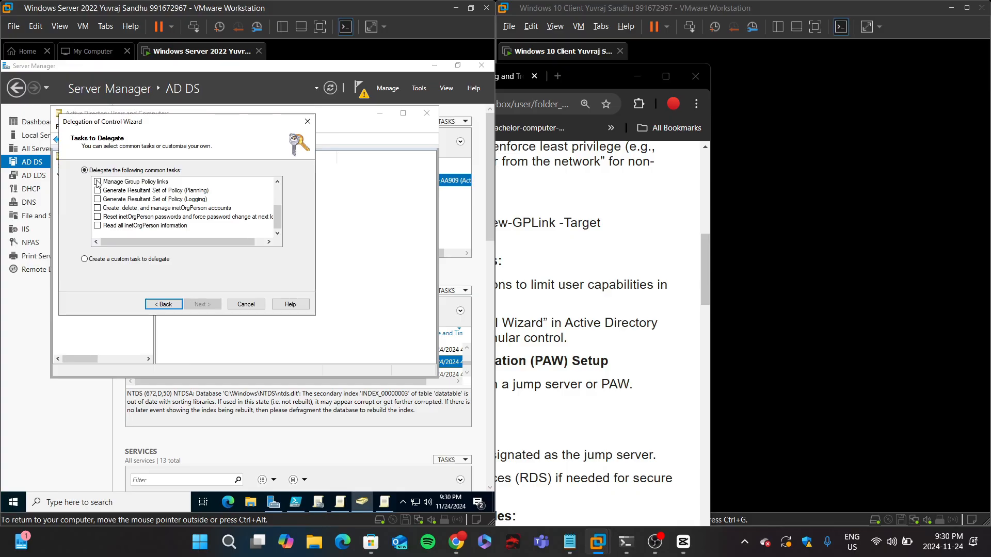
{"action": "scroll", "coordinate": [123, 225], "scroll_direction": "up", "scroll_amount": 2}
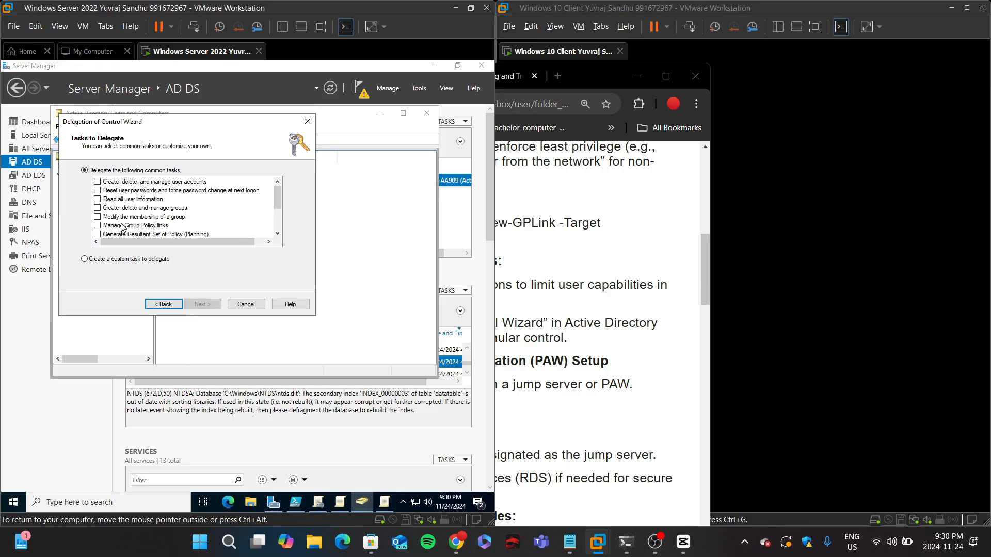
{"action": "left_click", "coordinate": [105, 192]}
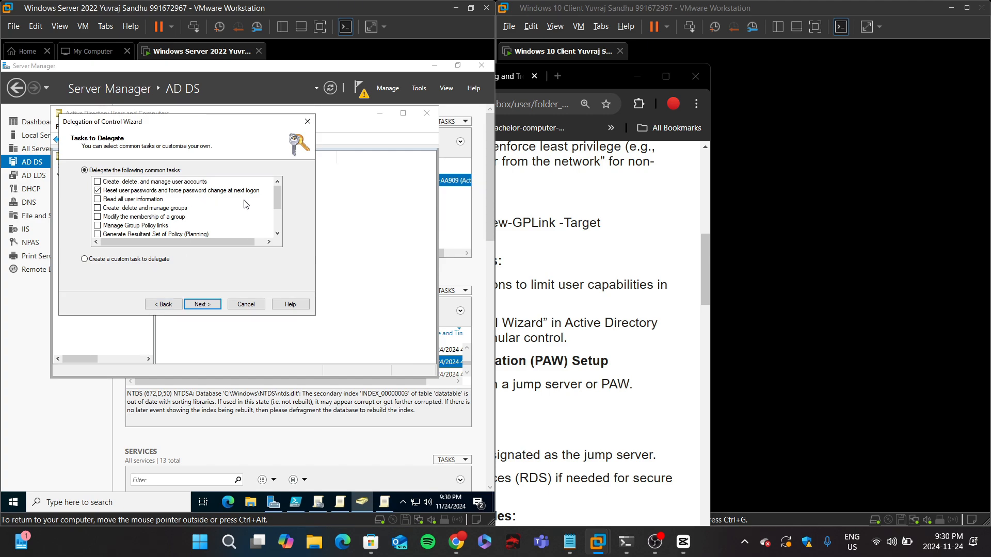
{"action": "left_click", "coordinate": [205, 304]}
{"action": "left_click", "coordinate": [203, 305]}
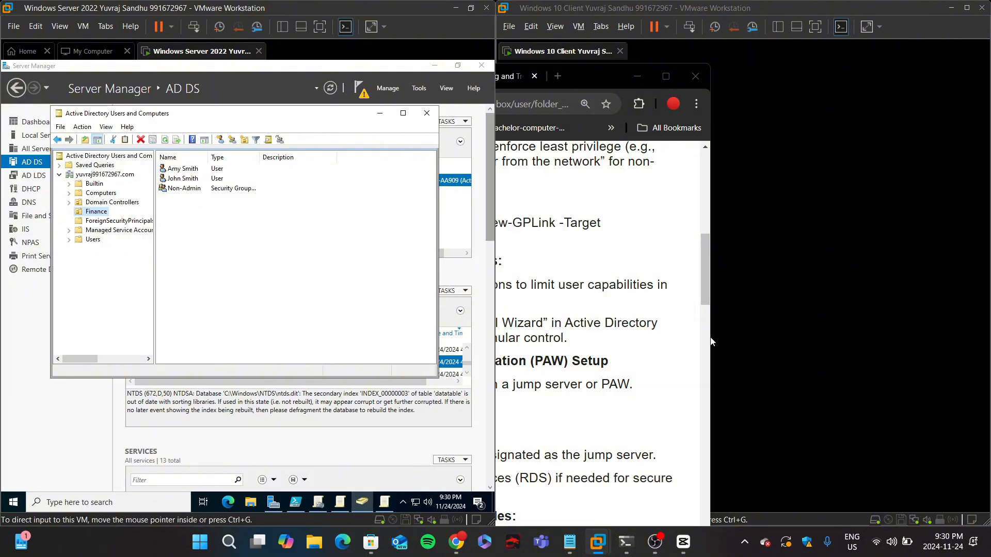
Step: Open the delegated Finance user's properties and inspect its Remote control, Member Of and Account tabs
{"action": "left_click", "coordinate": [184, 178]}
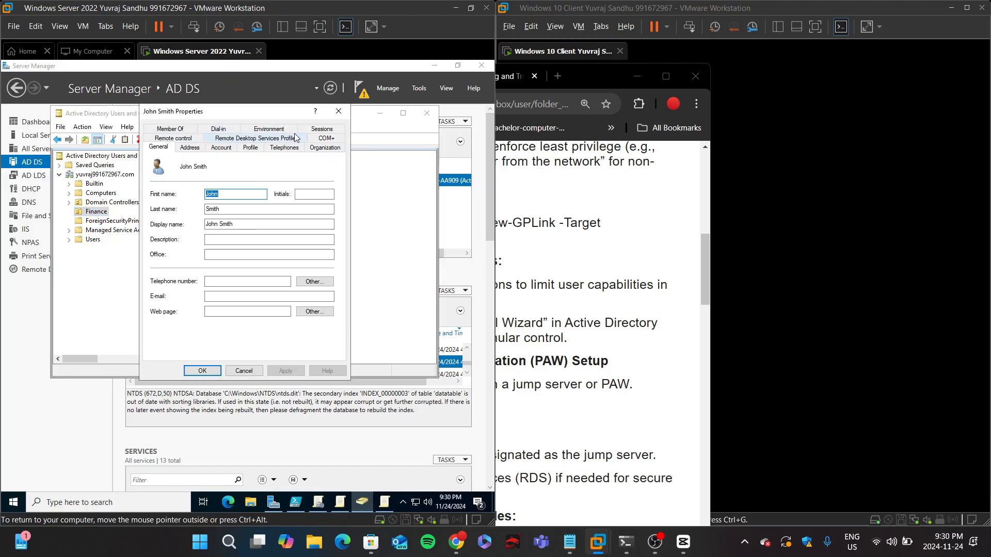
{"action": "left_click", "coordinate": [178, 139]}
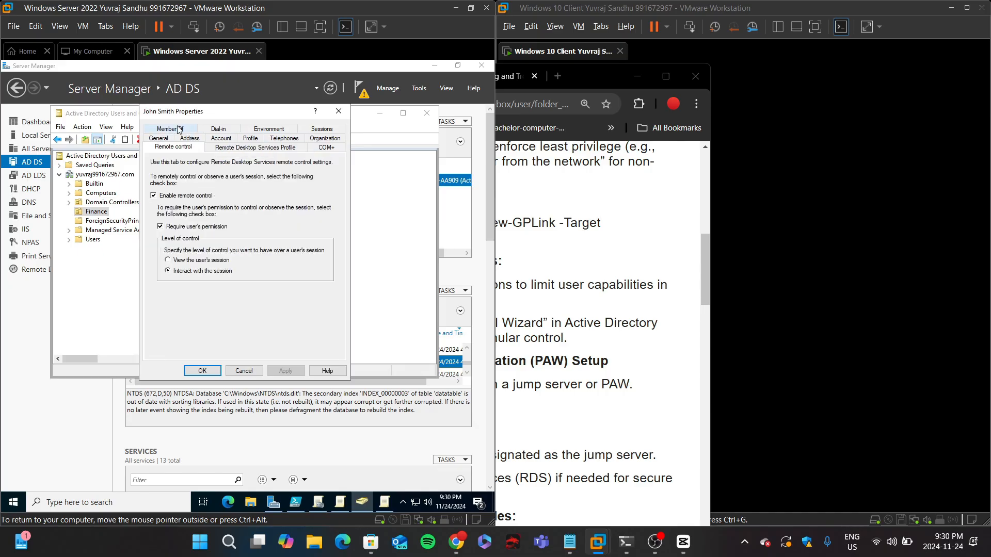
{"action": "left_click", "coordinate": [178, 129]}
{"action": "left_click", "coordinate": [214, 129]}
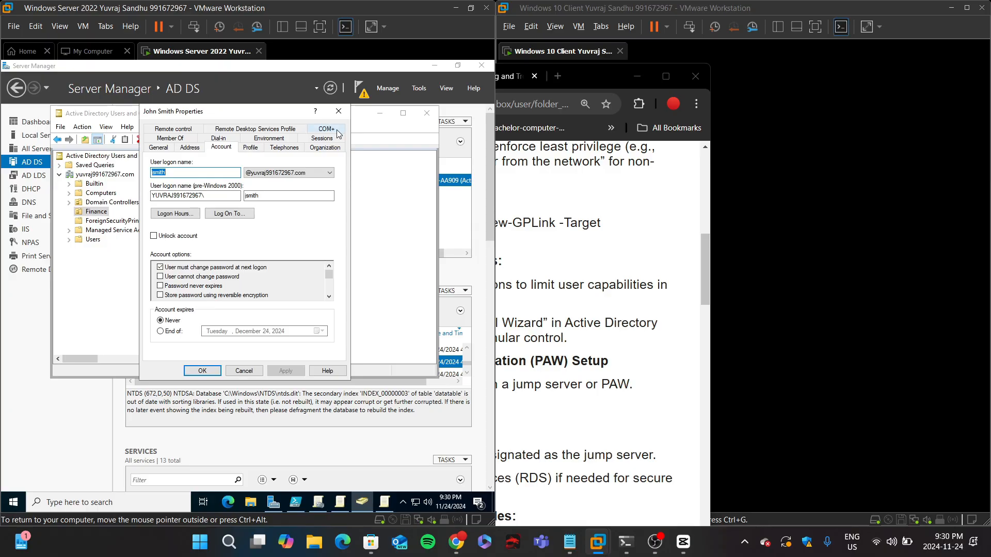
{"action": "left_click", "coordinate": [338, 110]}
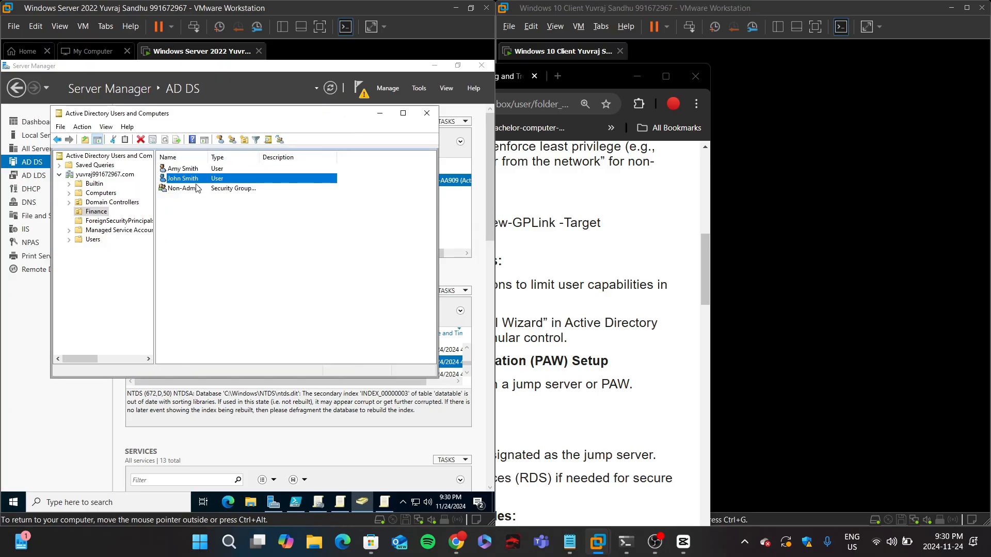
Step: Read the lab instructions for the jump server and privileged access workstation section
{"action": "left_click", "coordinate": [521, 254]}
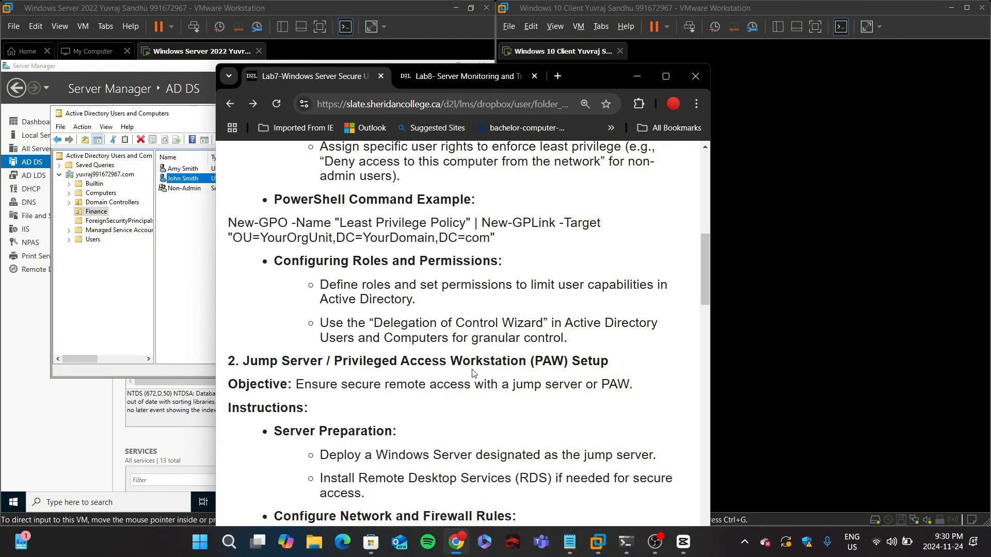
{"action": "scroll", "coordinate": [474, 373], "scroll_direction": "down", "scroll_amount": 3}
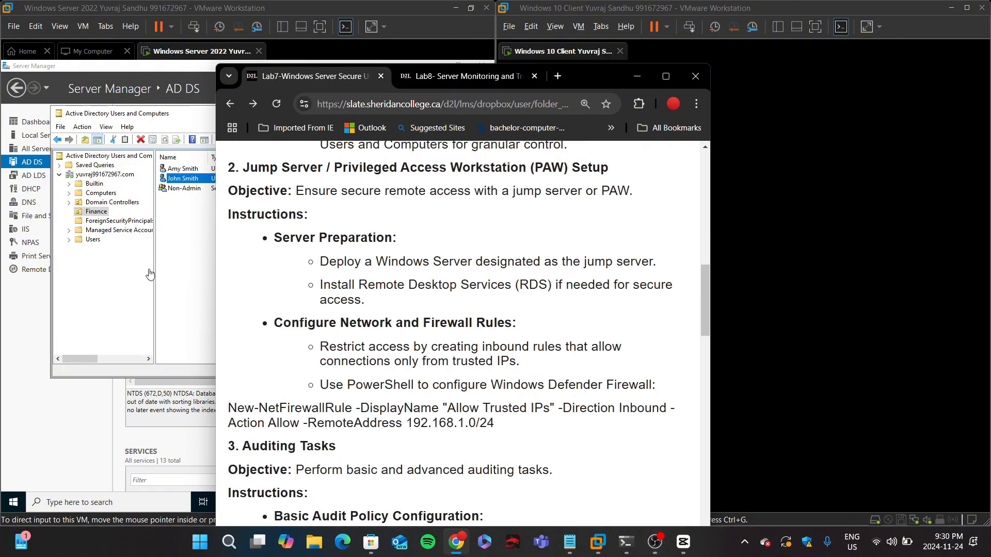
{"action": "left_click", "coordinate": [189, 267]}
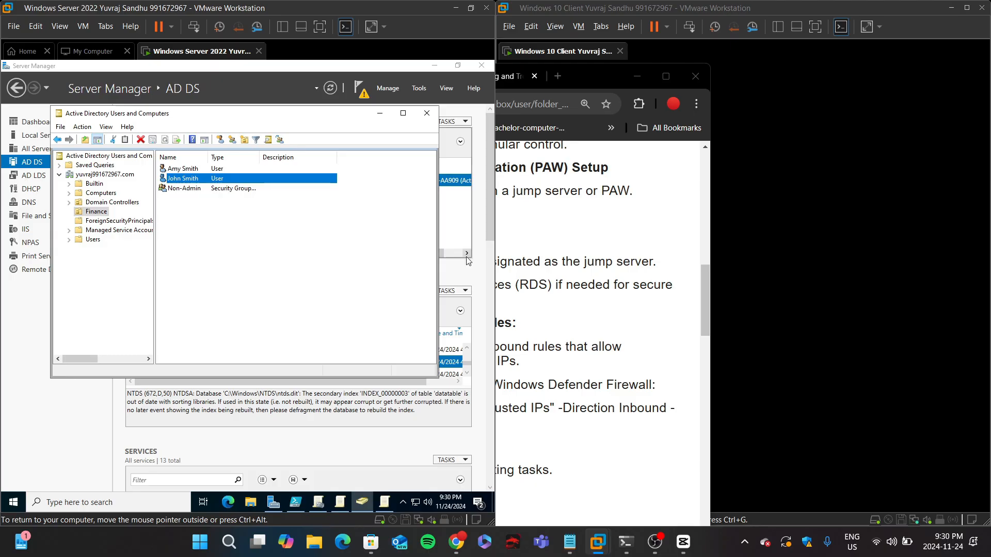
{"action": "key", "text": "alt+Tab"}
{"action": "left_click", "coordinate": [187, 260]}
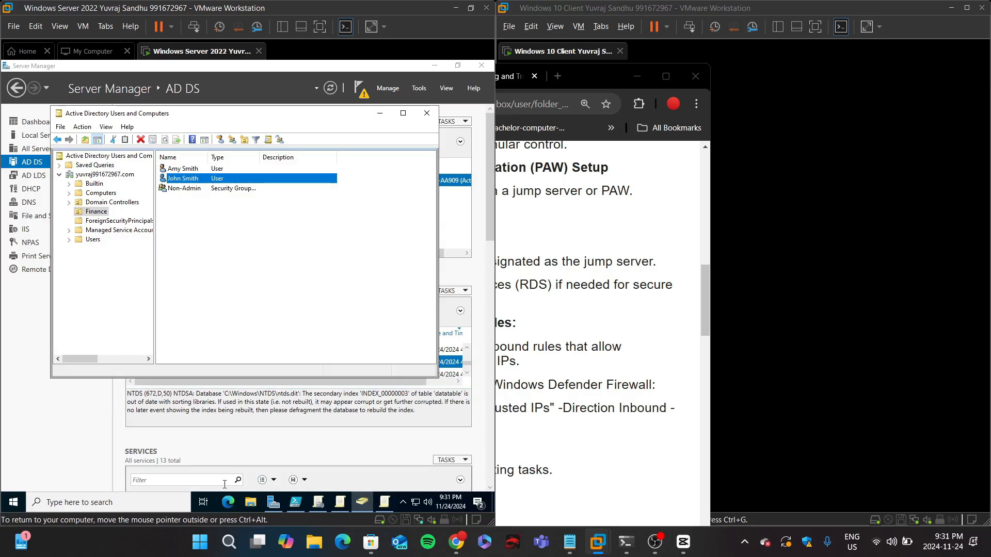
{"action": "left_click", "coordinate": [128, 507]}
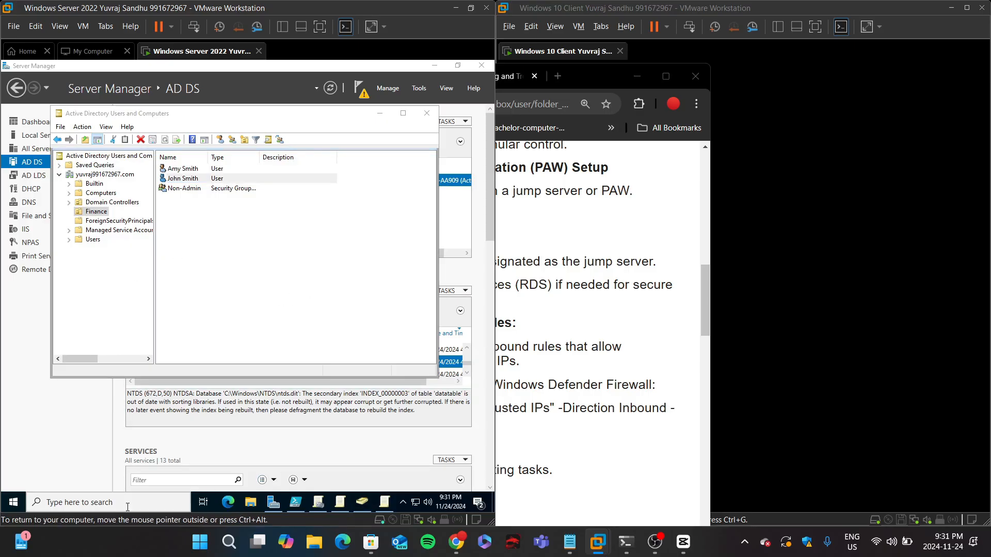
{"action": "left_click", "coordinate": [127, 507]}
{"action": "type", "text": "powershell"}
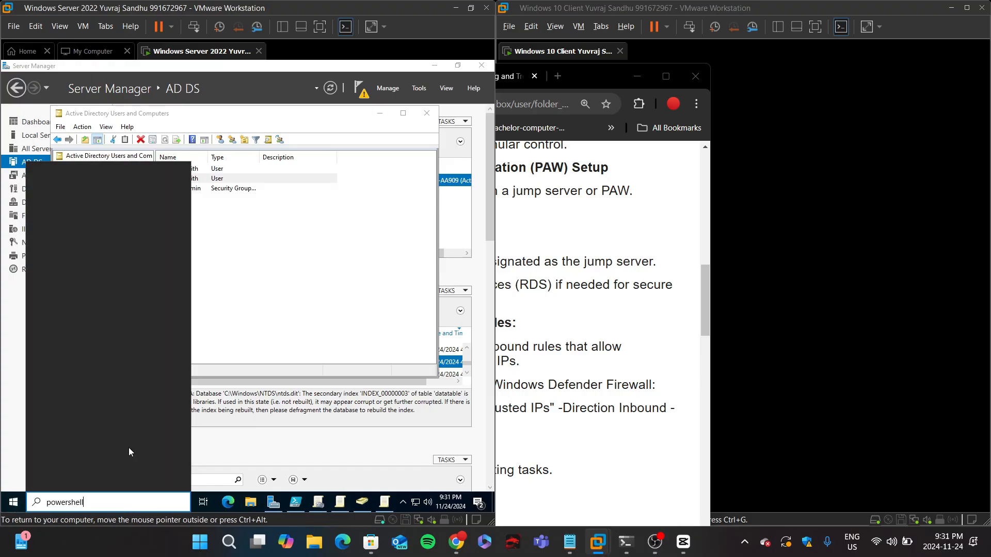
{"action": "key", "text": "ctrl+alt"}
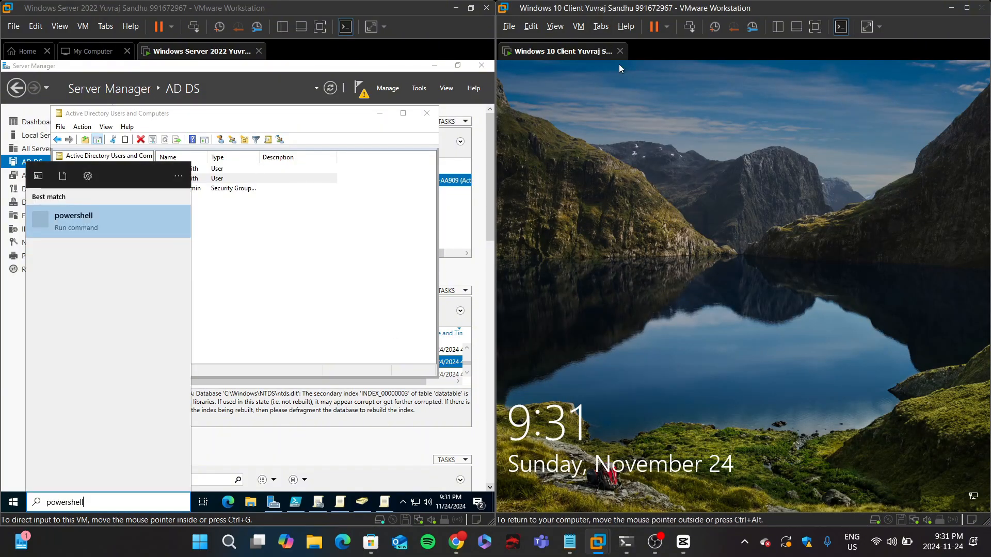
Step: Sign in to the Windows 10 client VM with the domain user's password
{"action": "left_click", "coordinate": [653, 140]}
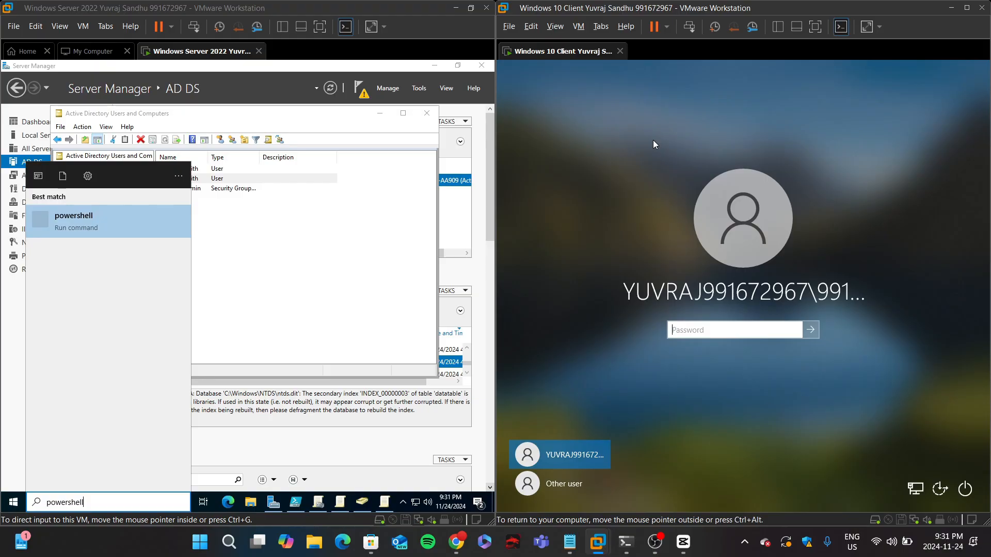
{"action": "type", "text": "••••••••"}
{"action": "key", "text": "Return"}
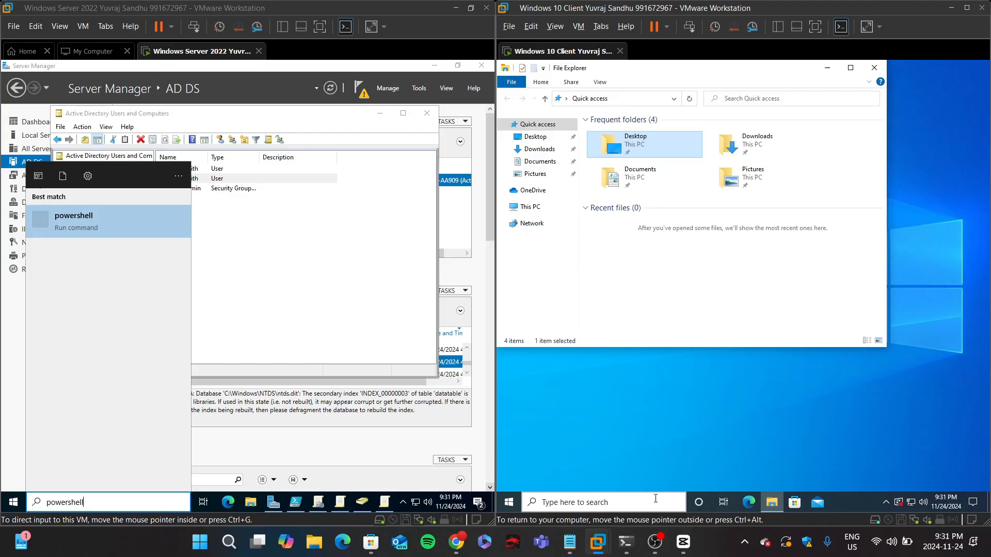
Step: Open Windows PowerShell as administrator on the Windows 10 client and approve the elevation prompt
{"action": "left_click", "coordinate": [626, 497]}
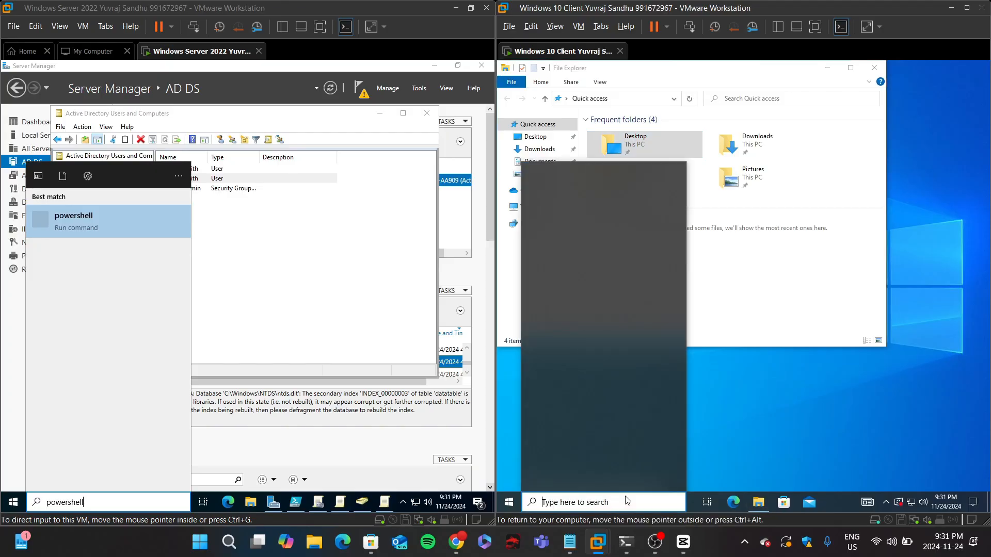
{"action": "type", "text": "power"}
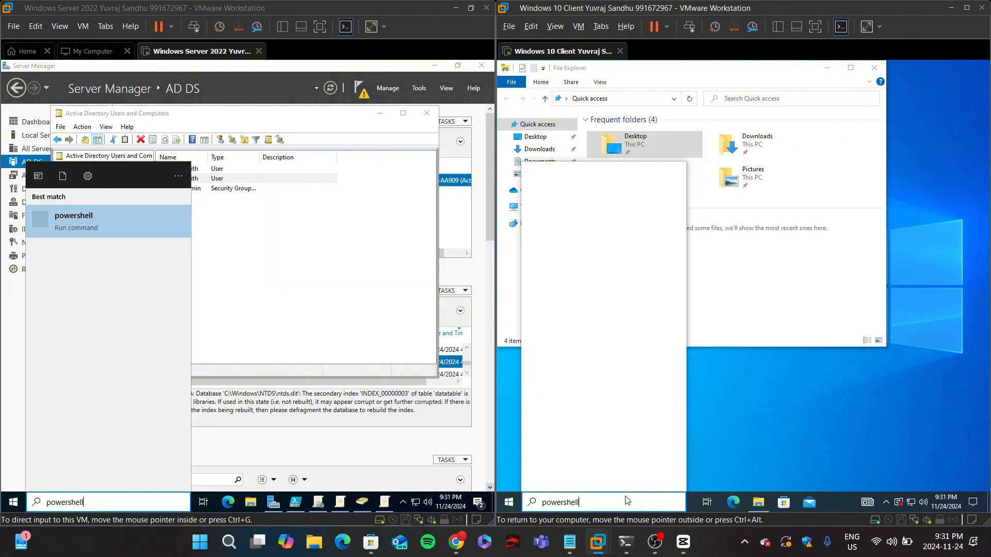
{"action": "type", "text": "shell"}
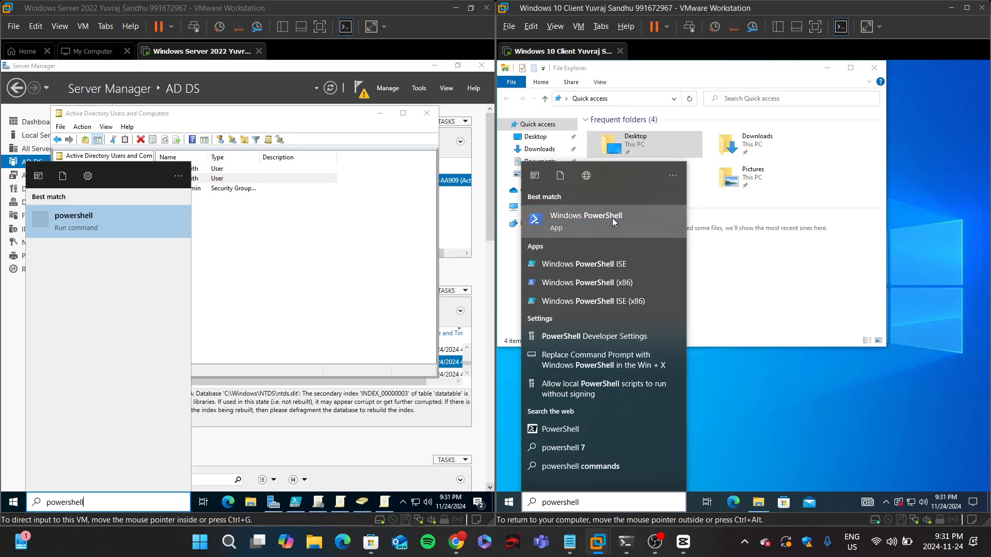
{"action": "right_click", "coordinate": [612, 218]}
{"action": "left_click", "coordinate": [592, 231]}
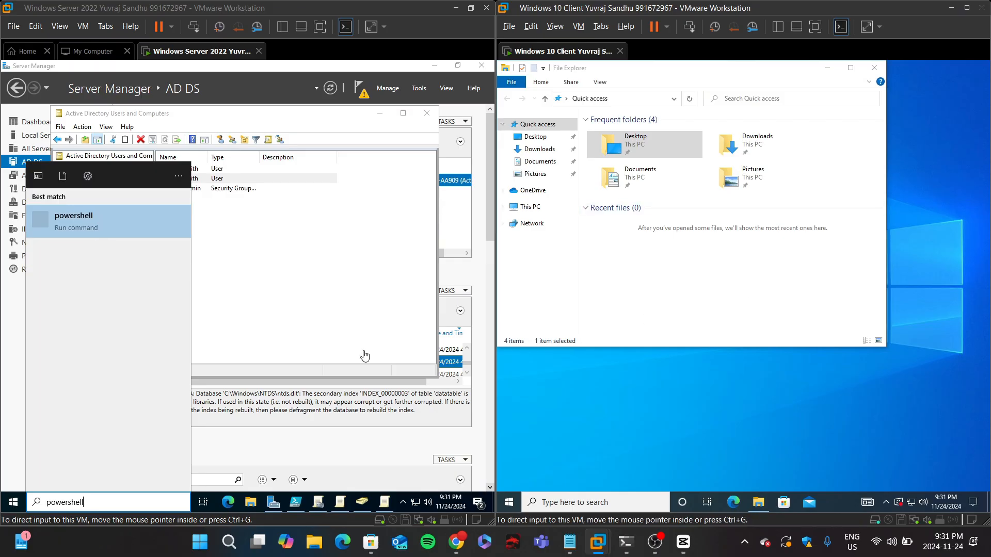
{"action": "left_click", "coordinate": [617, 504]}
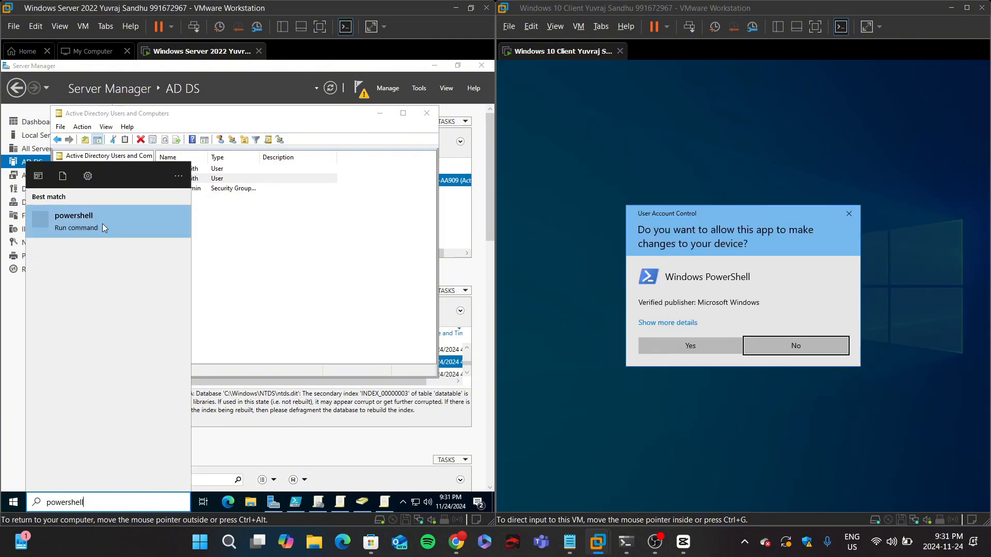
{"action": "left_click", "coordinate": [693, 342]}
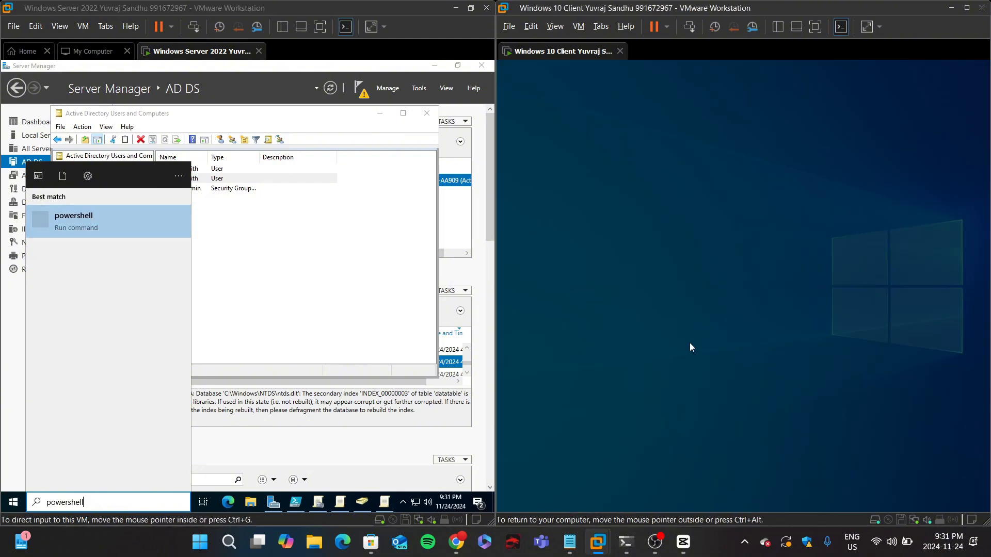
{"action": "left_click", "coordinate": [13, 501]}
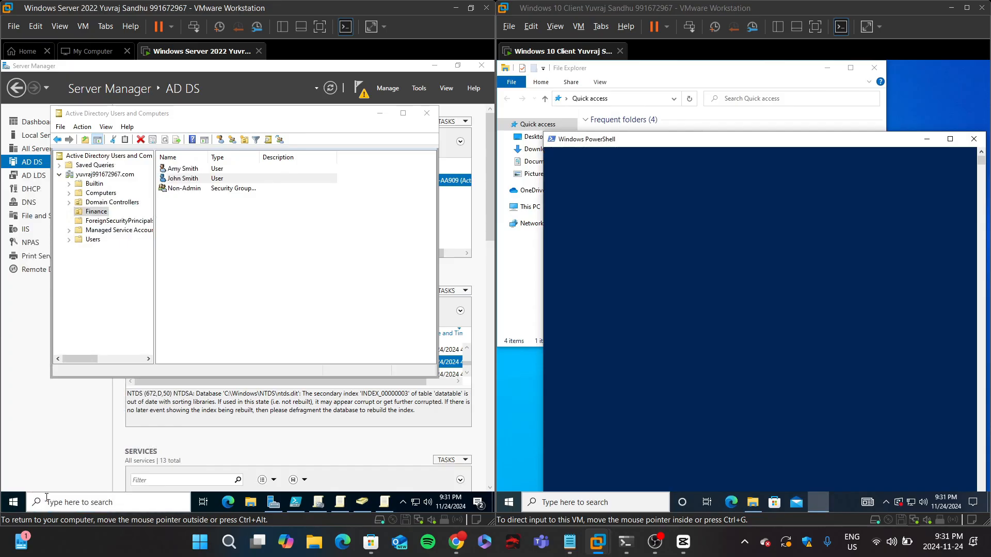
{"action": "left_click", "coordinate": [105, 503]}
{"action": "type", "text": "powershell"}
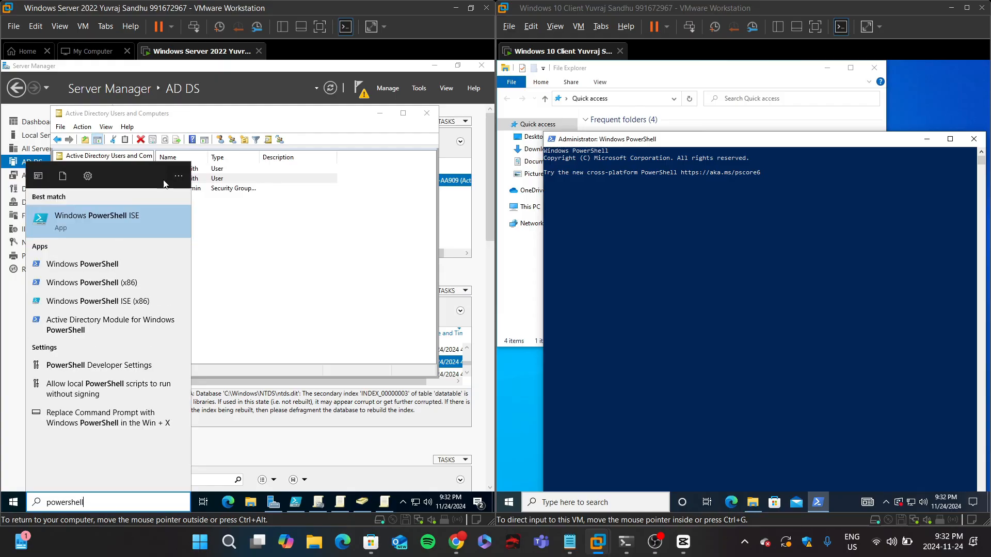
{"action": "right_click", "coordinate": [112, 221]}
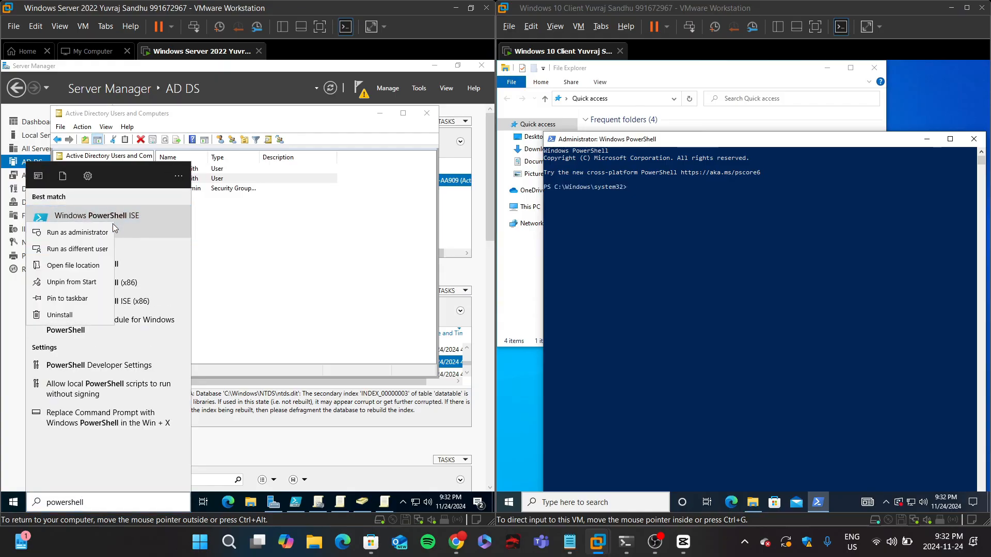
{"action": "left_click", "coordinate": [91, 253]}
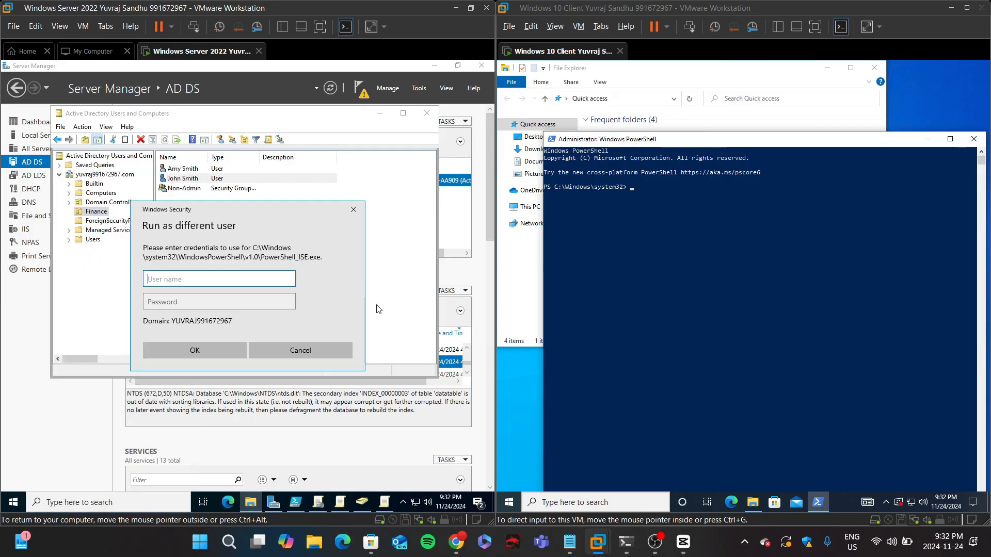
Step: Open Windows PowerShell ISE as administrator on the server and approve the elevation prompt
{"action": "left_click", "coordinate": [91, 502]}
{"action": "type", "text": "power"}
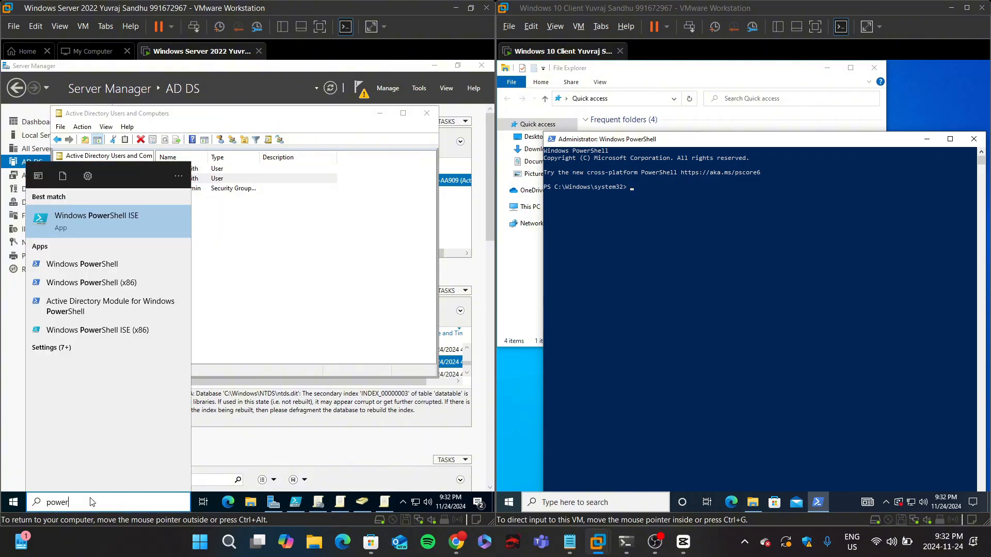
{"action": "right_click", "coordinate": [100, 225]}
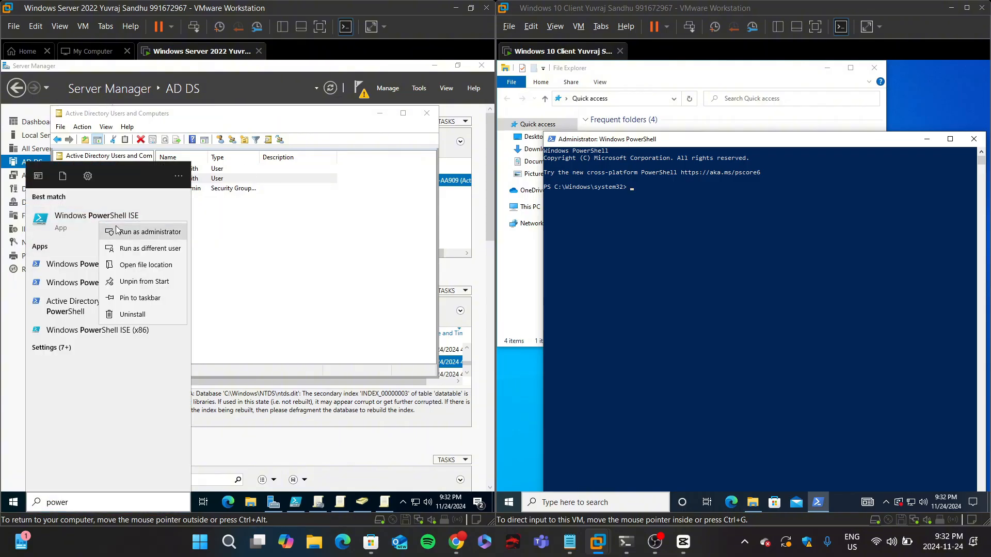
{"action": "left_click", "coordinate": [122, 231]}
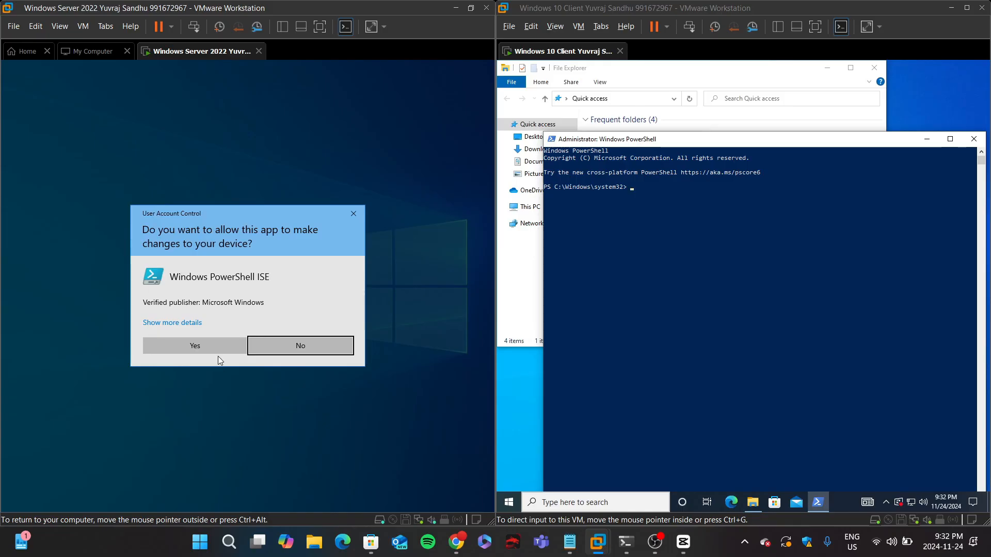
{"action": "left_click", "coordinate": [200, 348]}
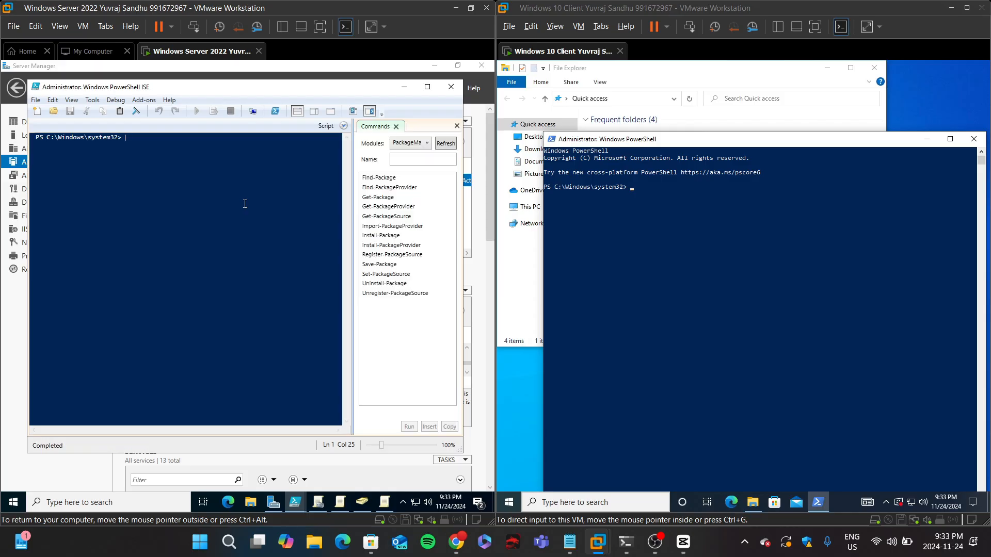
Step: Enter the command gpupdate /force in the server's PowerShell ISE console
{"action": "type", "text": "gpupdate /force"}
{"action": "left_click", "coordinate": [867, 380]}
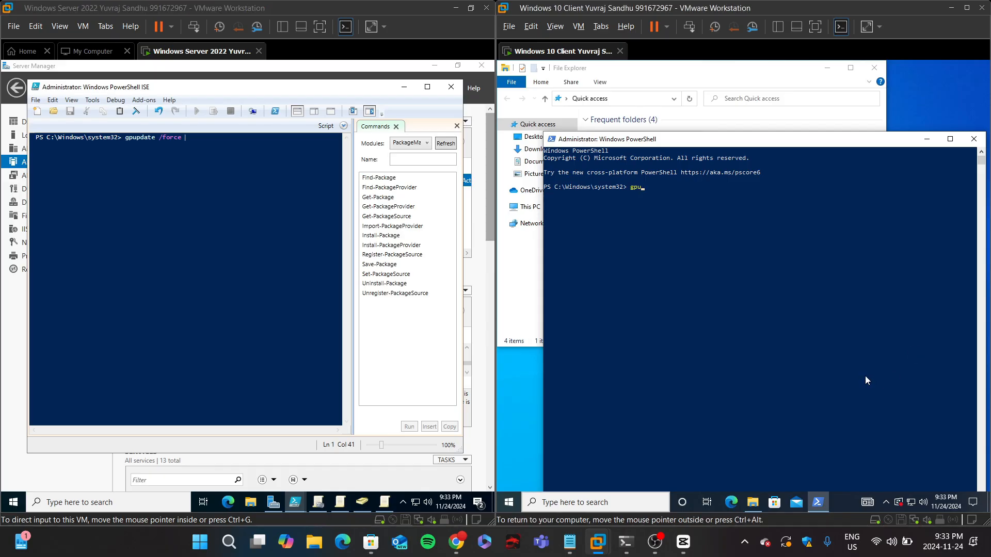
Step: Run gpupdate /force in the client's PowerShell, and execute the pending gpupdate /force command on the server
{"action": "type", "text": "gpp"}
{"action": "key", "text": "BackSpace"}
{"action": "type", "text": "gpupdate /force"}
{"action": "key", "text": "Return"}
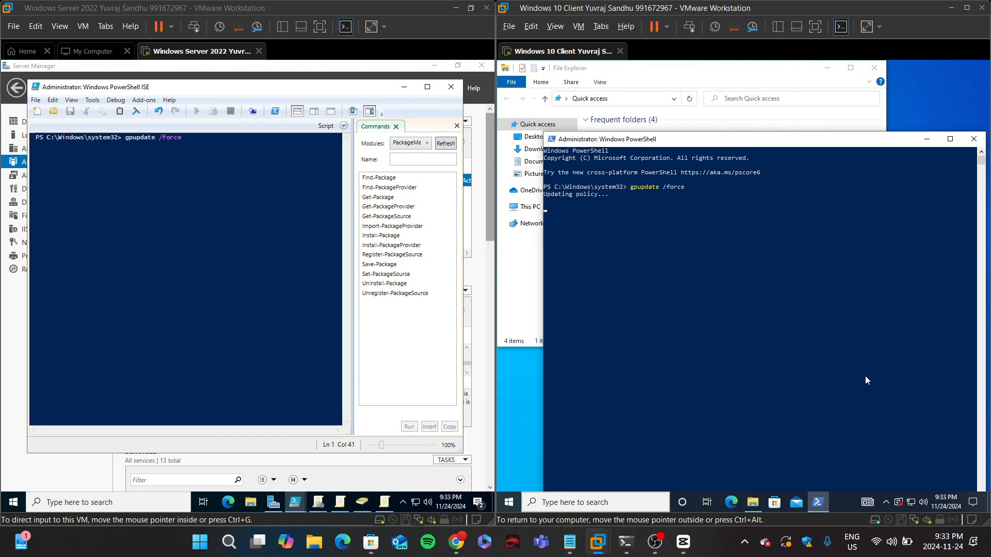
{"action": "left_click", "coordinate": [104, 199]}
{"action": "key", "text": "Return"}
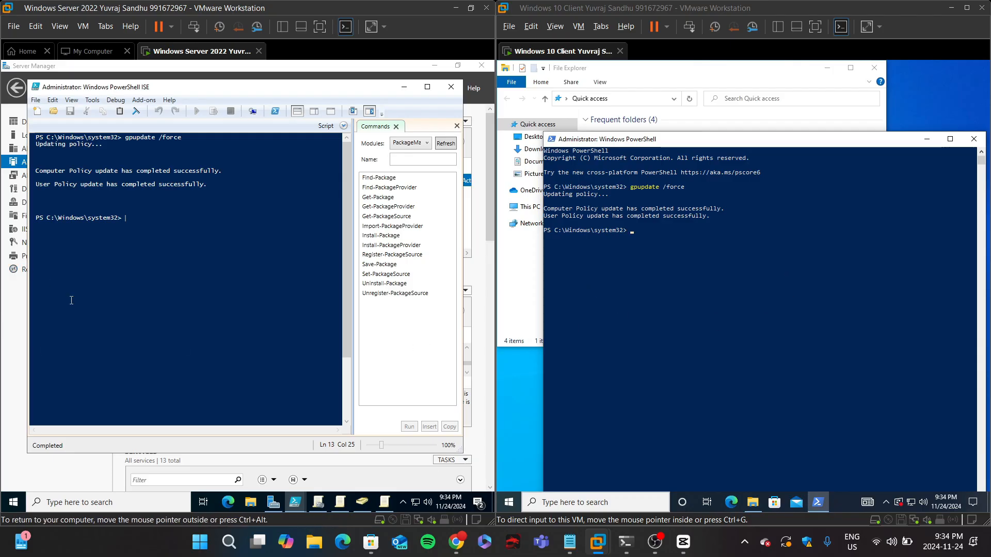
Step: Review the jump server firewall rule instructions alongside the jump server's Server Manager and open the server entry's menu
{"action": "left_click", "coordinate": [368, 510]}
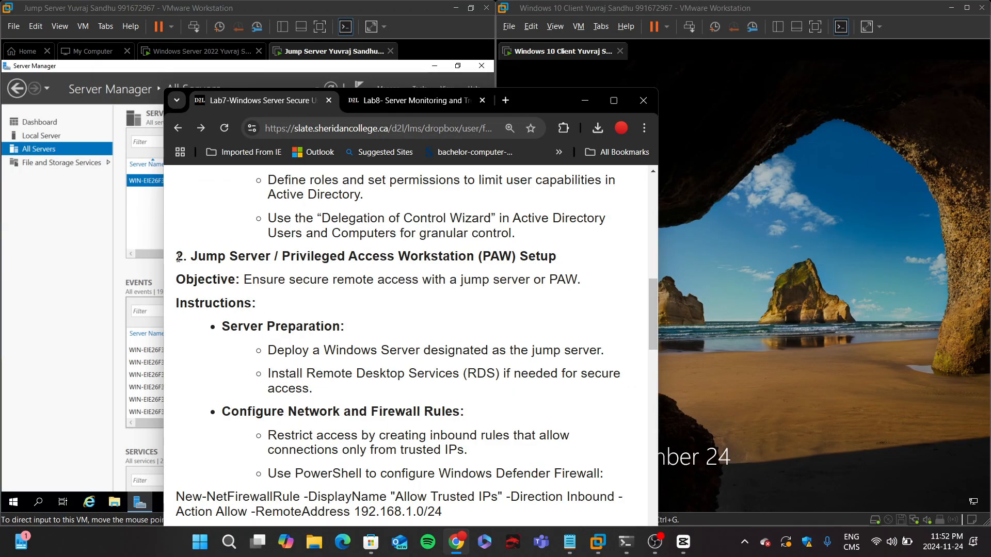
{"action": "scroll", "coordinate": [178, 256], "scroll_direction": "down", "scroll_amount": 1}
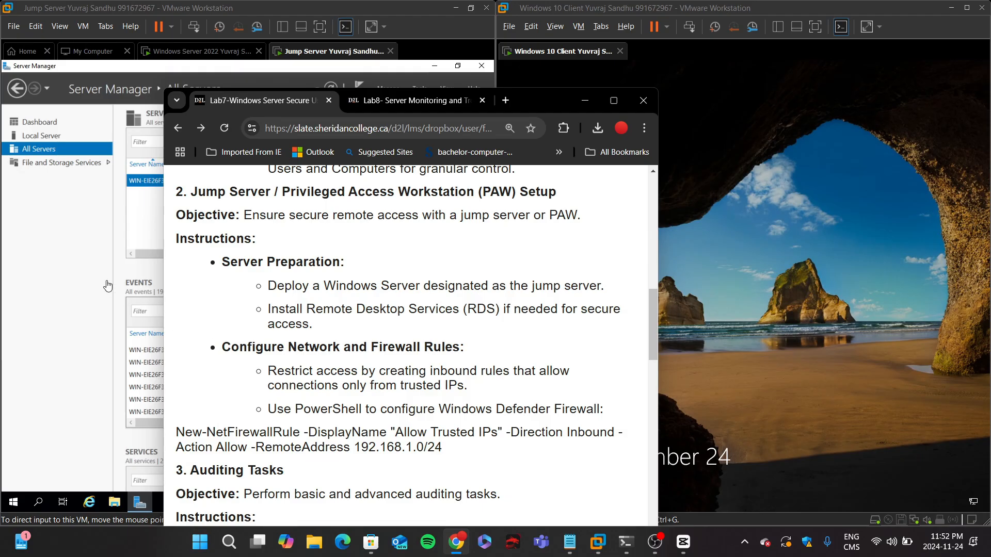
{"action": "left_click", "coordinate": [59, 242]}
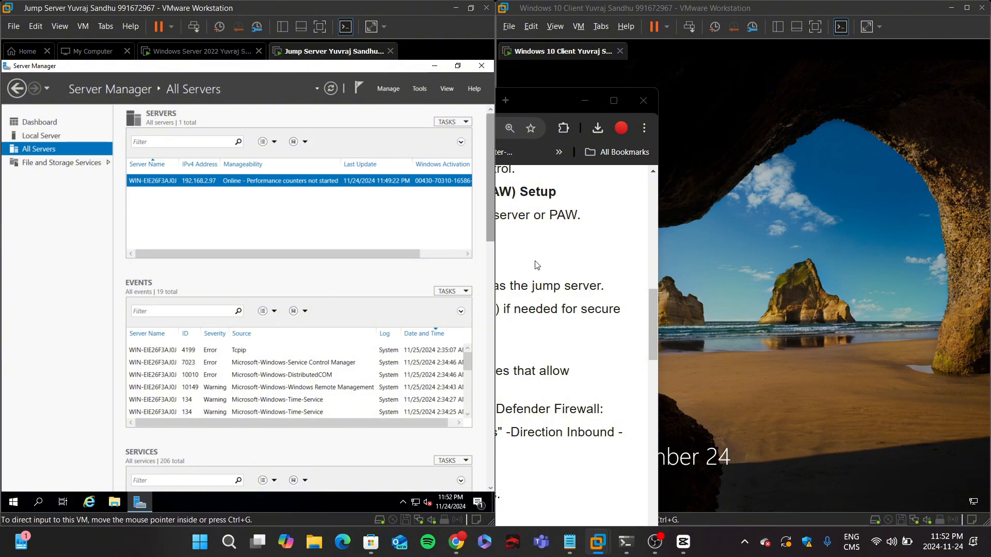
{"action": "left_click", "coordinate": [546, 273]}
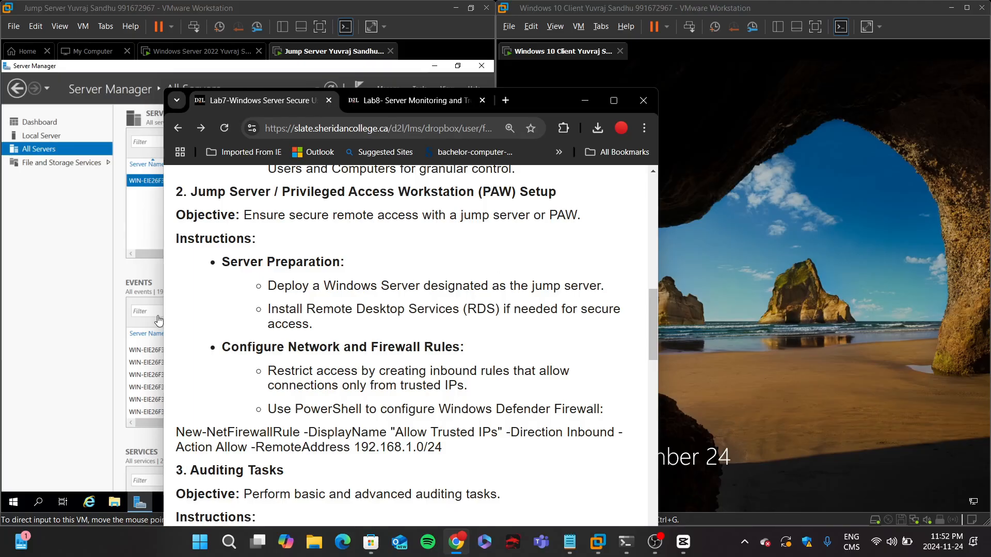
{"action": "left_click", "coordinate": [90, 284]}
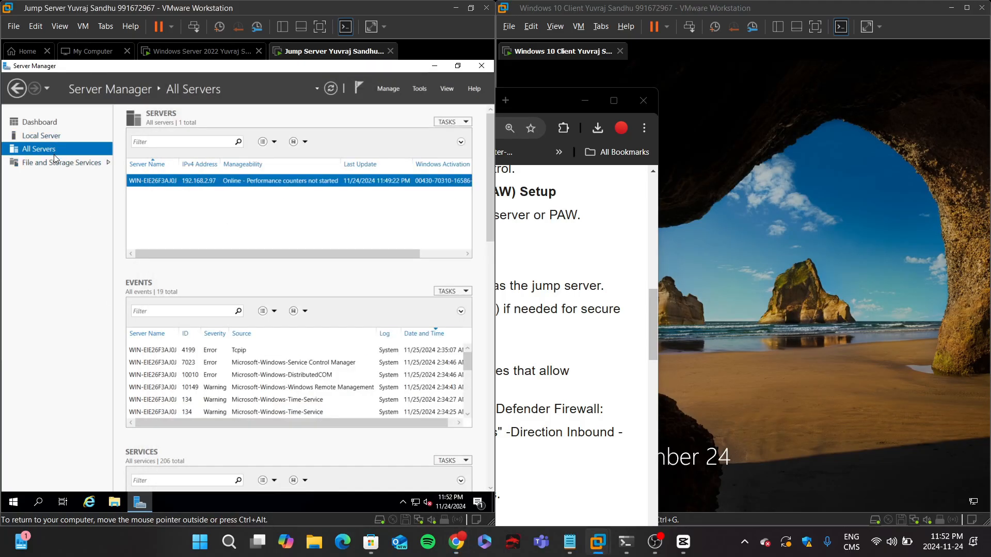
{"action": "right_click", "coordinate": [161, 181]}
{"action": "left_click", "coordinate": [186, 193]}
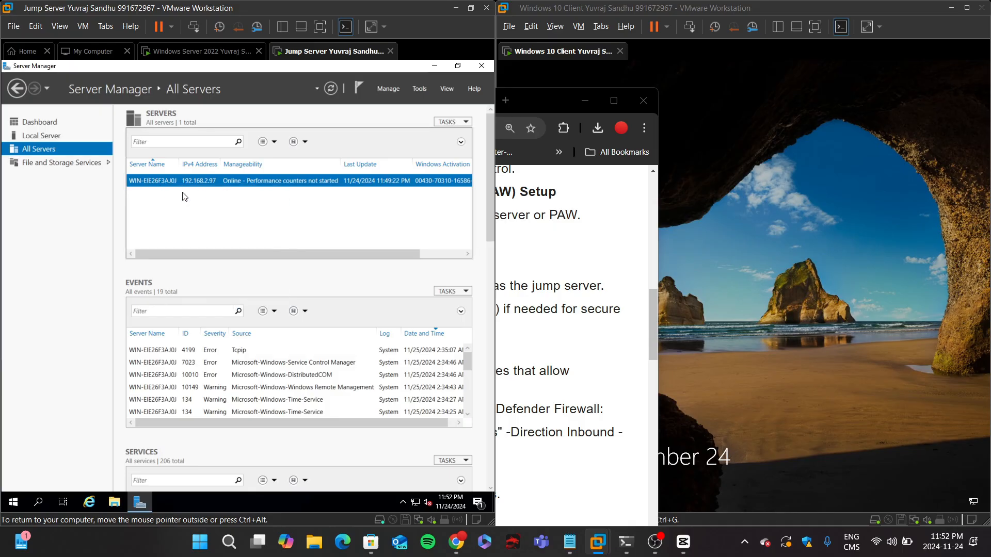
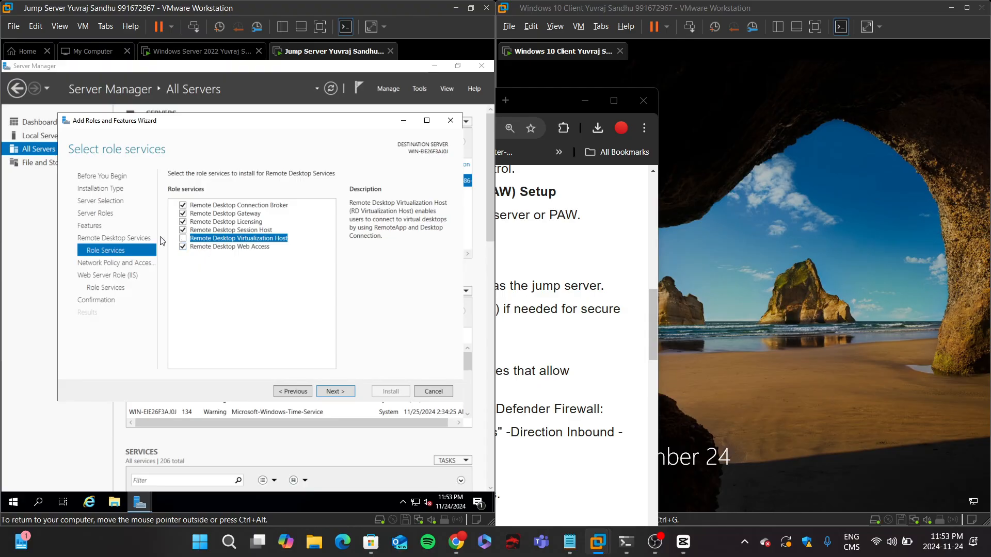
Step: Try to add the Remote Desktop Virtualization Host role service along with its required Hyper-V features
{"action": "left_click", "coordinate": [184, 238]}
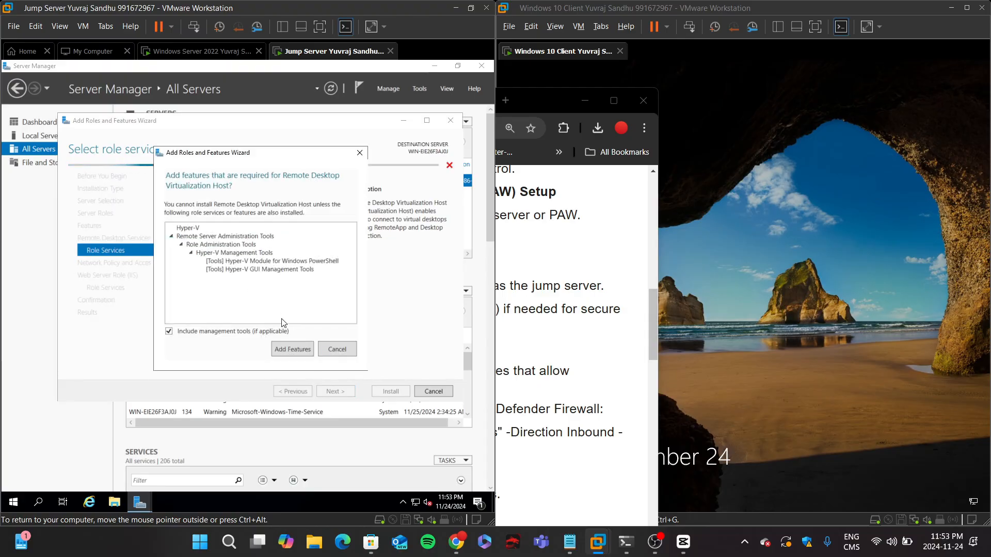
{"action": "left_click", "coordinate": [298, 353]}
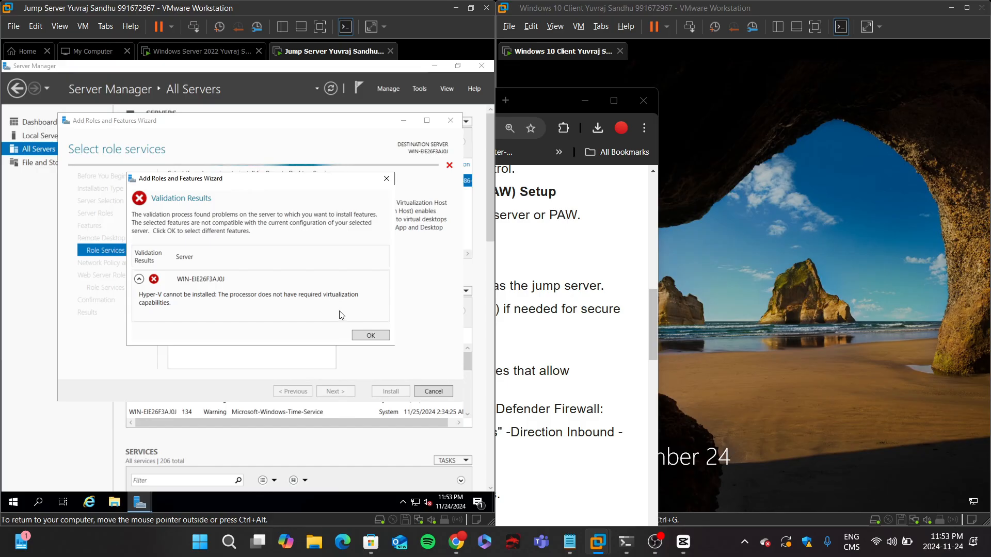
{"action": "left_click", "coordinate": [362, 335]}
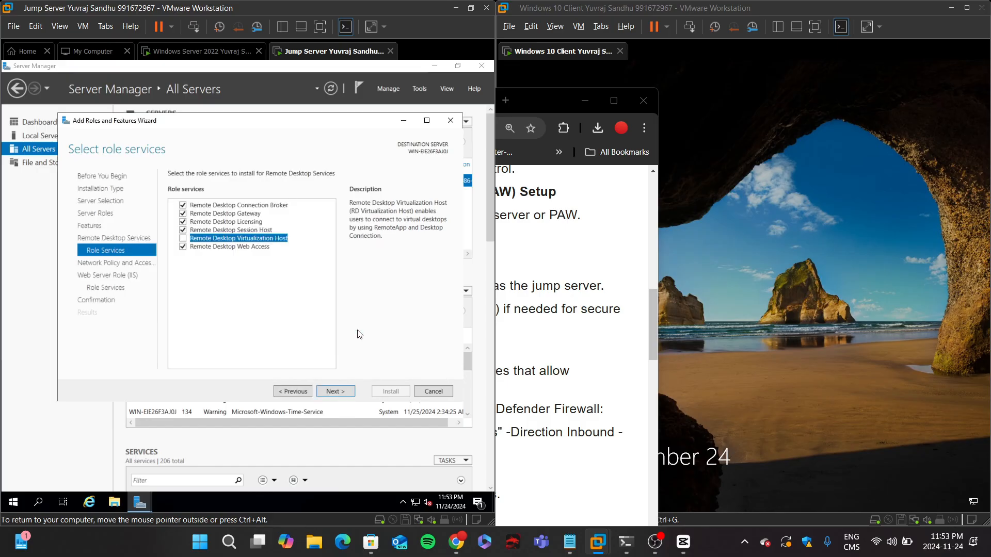
Step: Advance through the wizard to the confirmation page and enable automatic restart of the destination server if required
{"action": "left_click", "coordinate": [333, 392]}
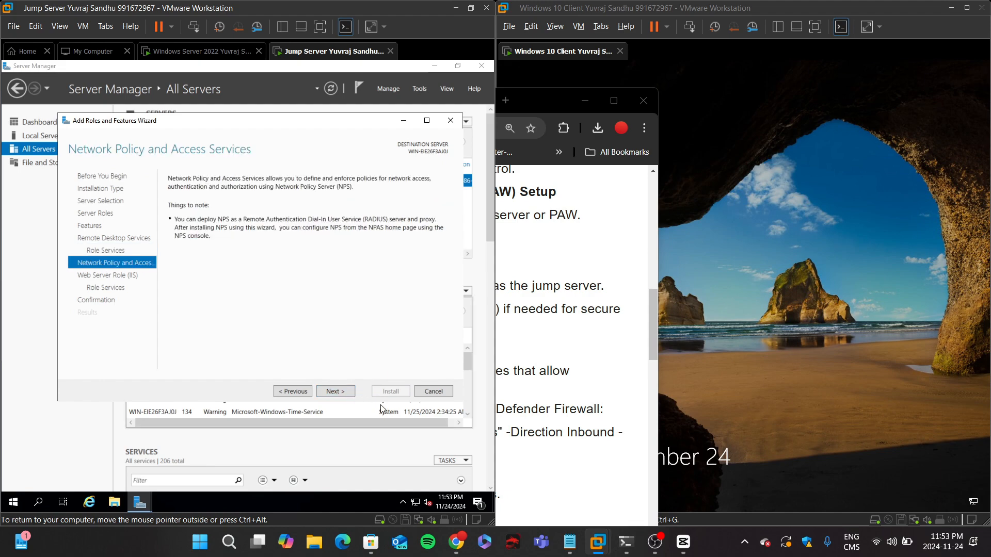
{"action": "left_click", "coordinate": [342, 391]}
{"action": "left_click", "coordinate": [342, 391]}
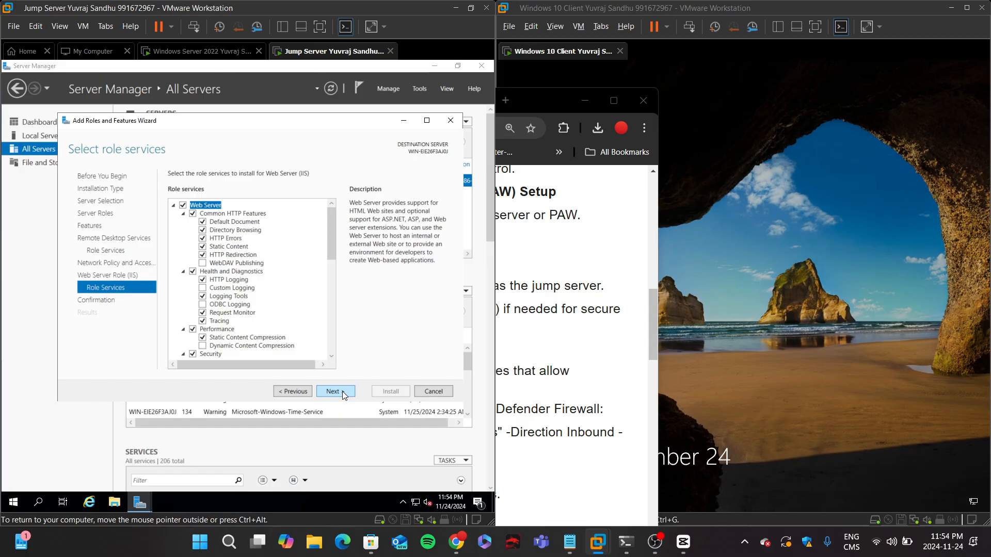
{"action": "left_click", "coordinate": [342, 391]}
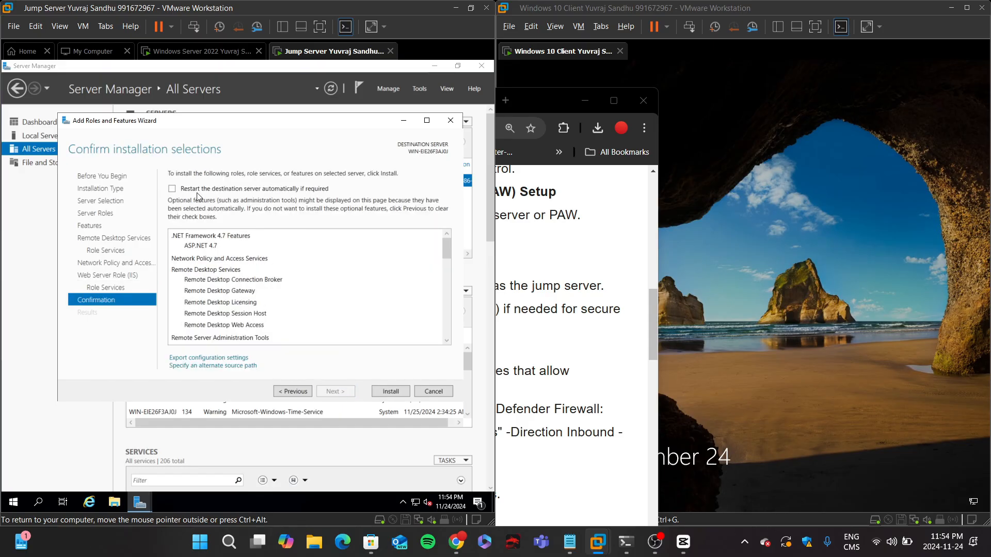
{"action": "left_click", "coordinate": [172, 189]}
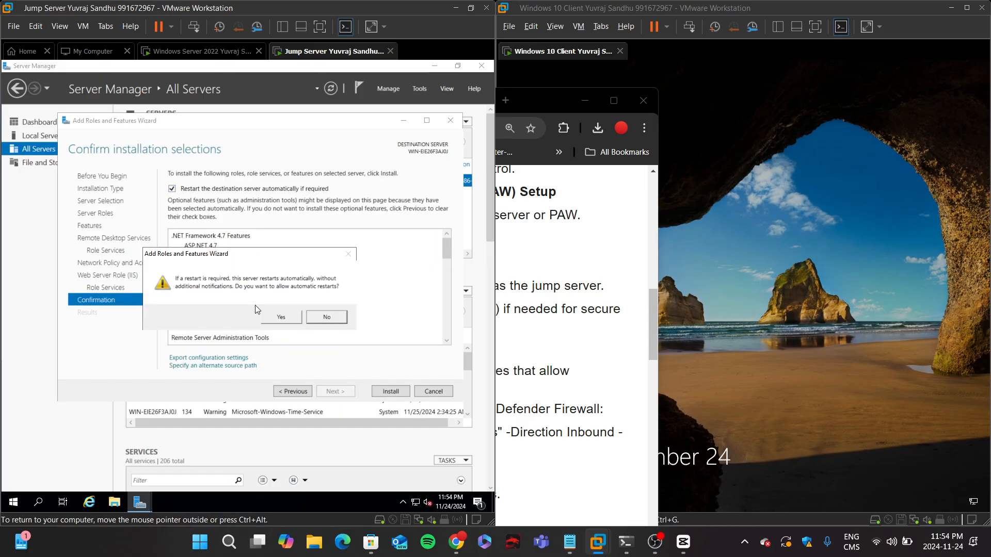
{"action": "left_click", "coordinate": [282, 320]}
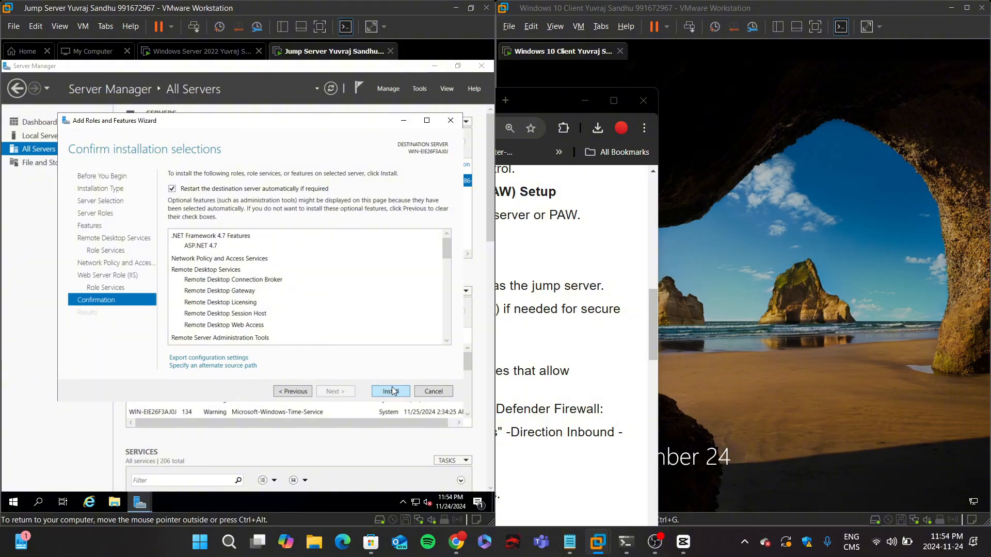
Step: Go back to the role services and retry adding Remote Desktop Virtualization Host with its required features
{"action": "left_click", "coordinate": [282, 391]}
{"action": "left_click", "coordinate": [283, 391]}
{"action": "left_click", "coordinate": [283, 391]}
{"action": "left_click", "coordinate": [282, 391]}
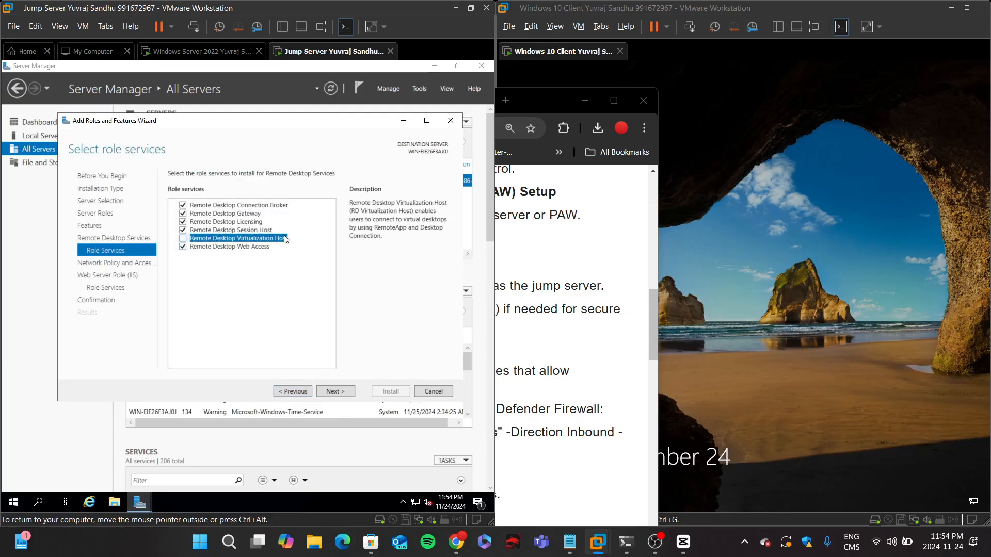
{"action": "left_click", "coordinate": [182, 239]}
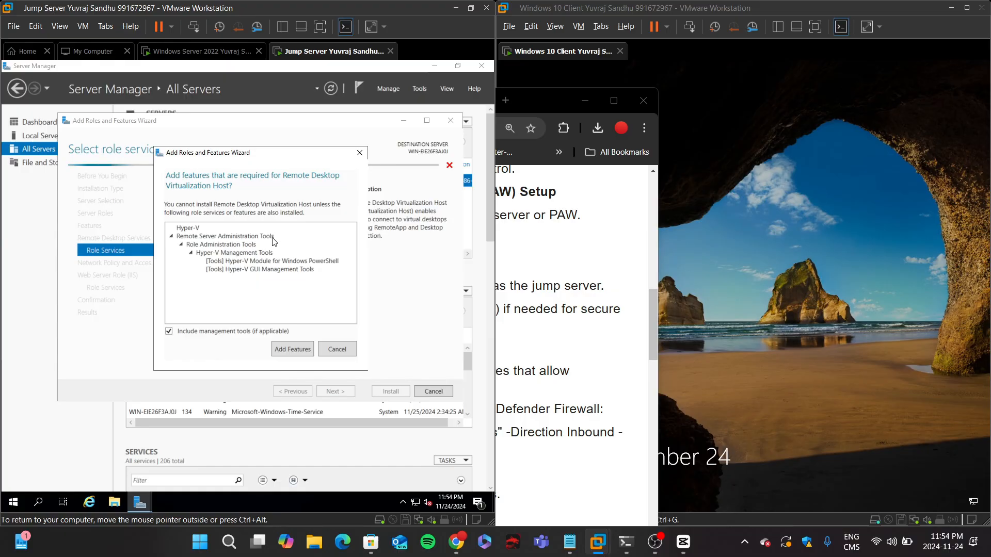
{"action": "left_click", "coordinate": [298, 351]}
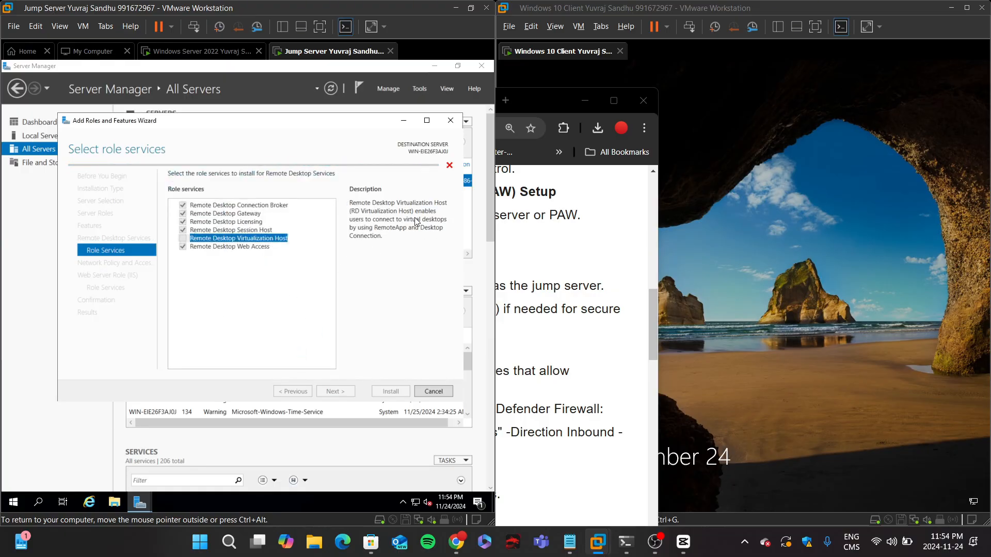
{"action": "left_click", "coordinate": [373, 336]}
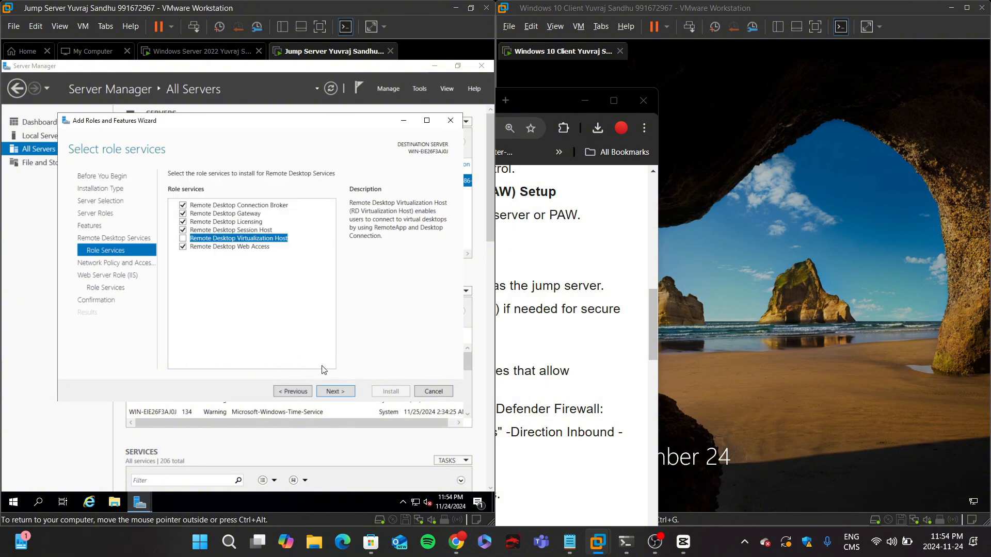
Step: Advance to the confirmation page again and install the selected Remote Desktop, NPAS and IIS roles
{"action": "left_click", "coordinate": [335, 391]}
{"action": "left_click", "coordinate": [338, 391]}
{"action": "left_click", "coordinate": [341, 391]}
{"action": "left_click", "coordinate": [346, 391]}
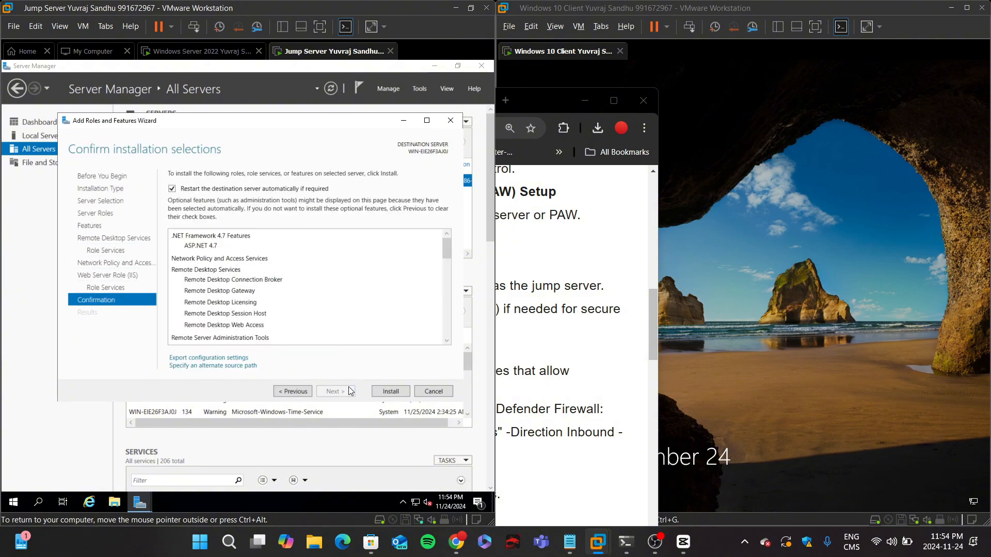
{"action": "left_click", "coordinate": [390, 391]}
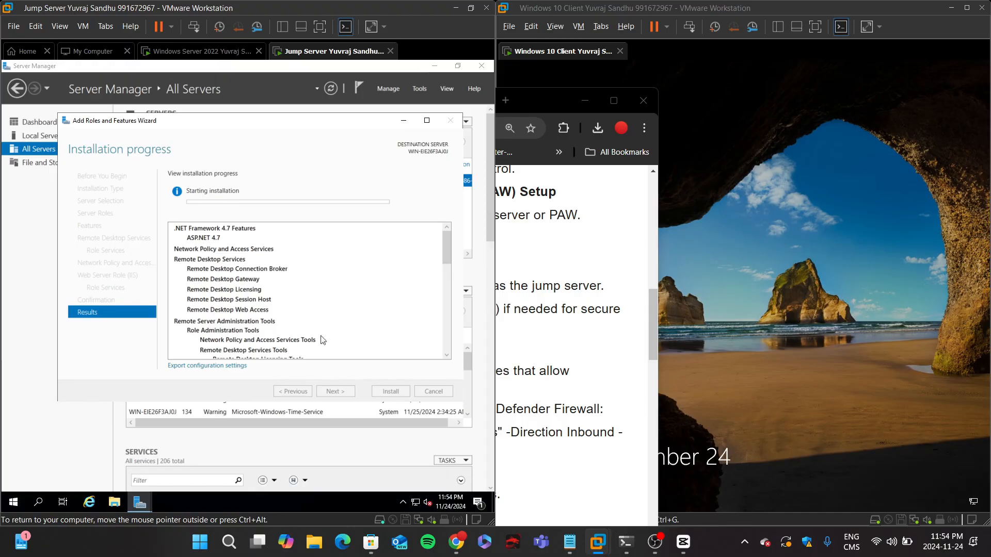
{"action": "scroll", "coordinate": [322, 339], "scroll_direction": "down", "scroll_amount": 10}
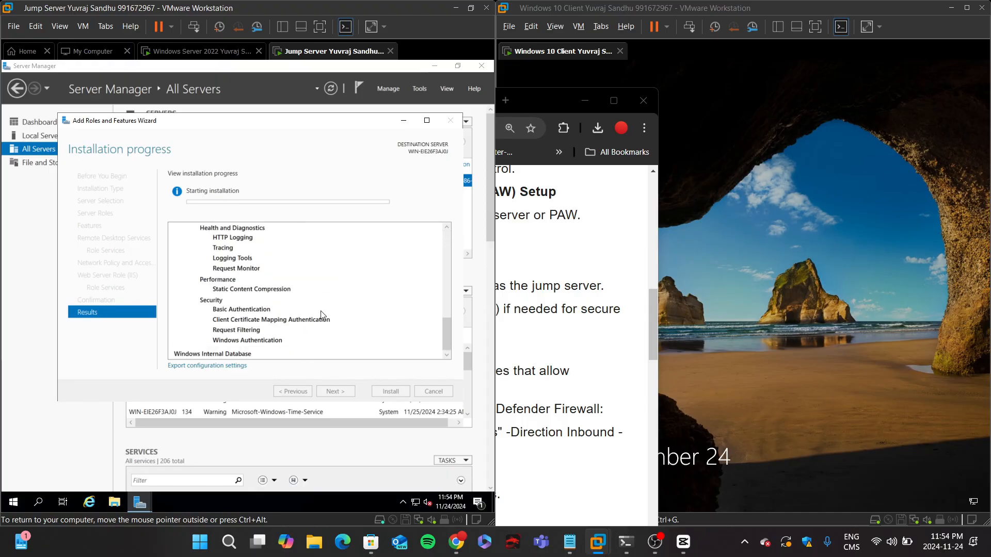
{"action": "scroll", "coordinate": [321, 315], "scroll_direction": "up", "scroll_amount": 10}
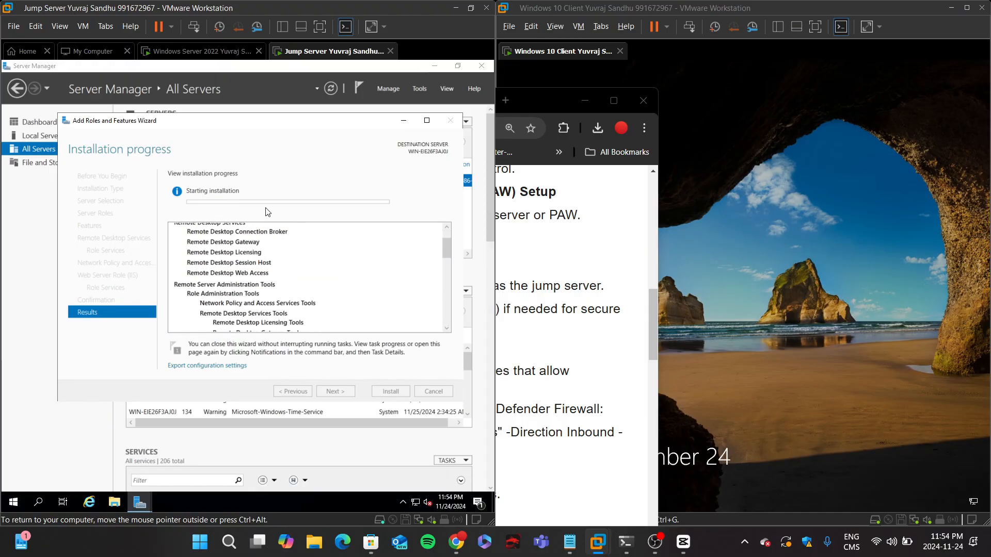
Step: Run ipconfig in the jump server's PowerShell to check its network configuration
{"action": "left_click", "coordinate": [511, 278]}
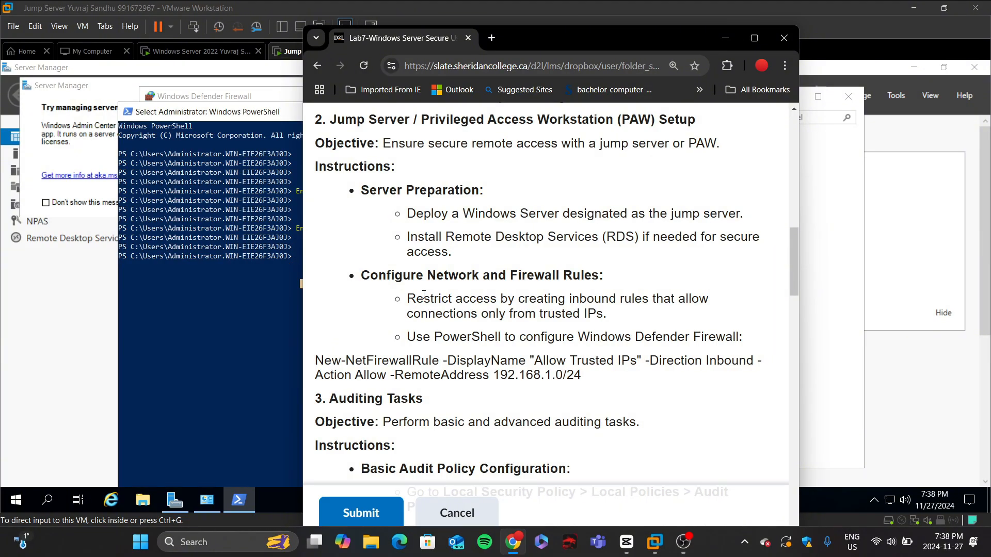
{"action": "left_click", "coordinate": [287, 331]}
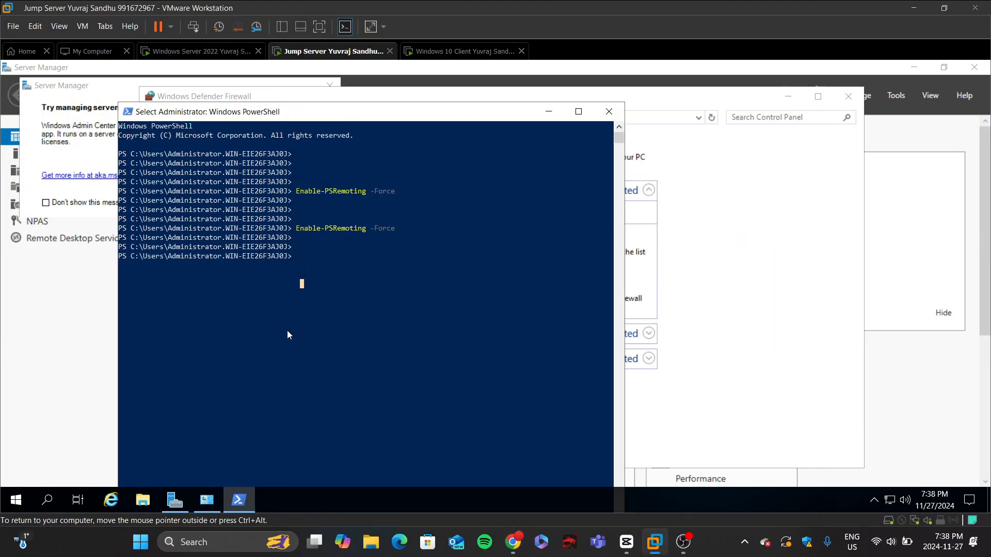
{"action": "type", "text": "ipconfig"}
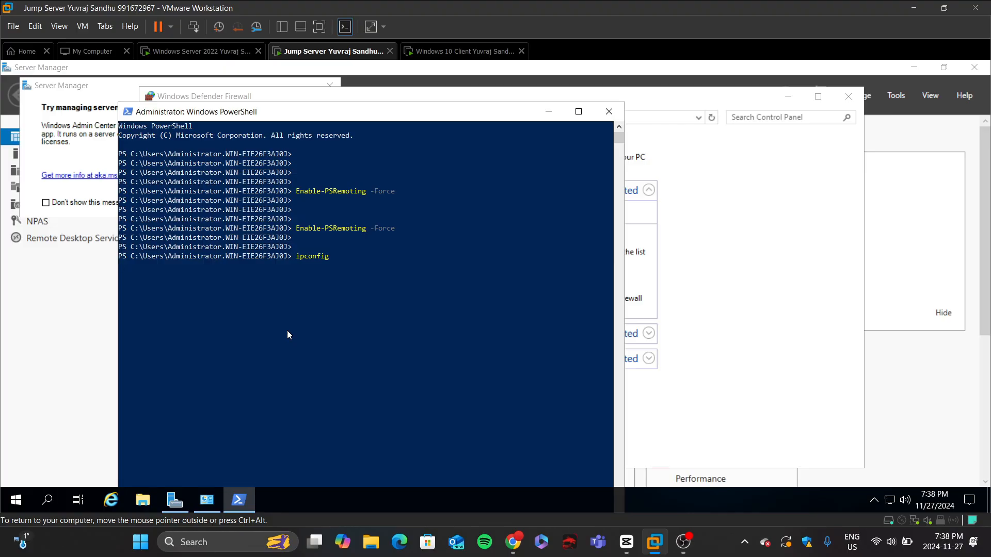
{"action": "key", "text": "Return"}
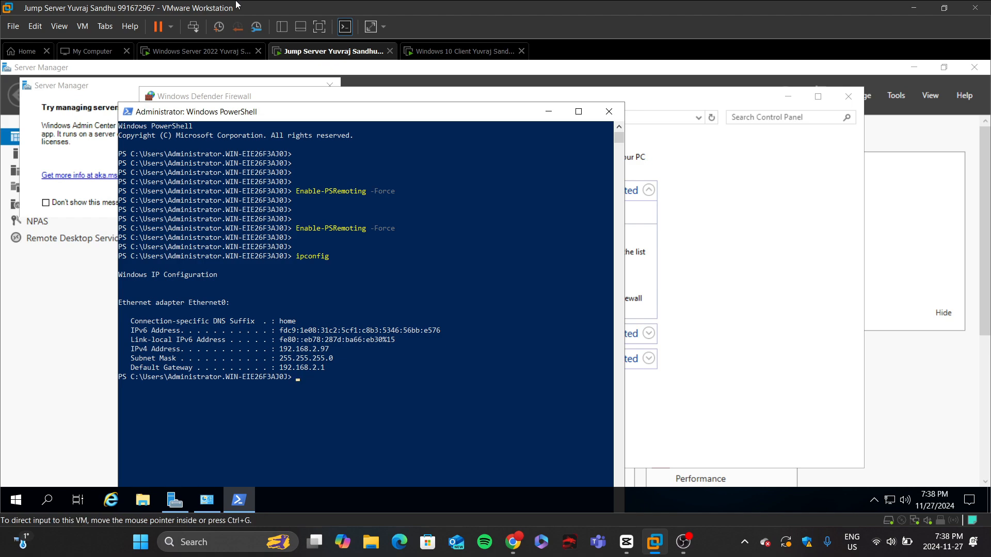
Step: Copy the New-NetFirewallRule command from the lab instructions in the browser
{"action": "left_click", "coordinate": [513, 542]}
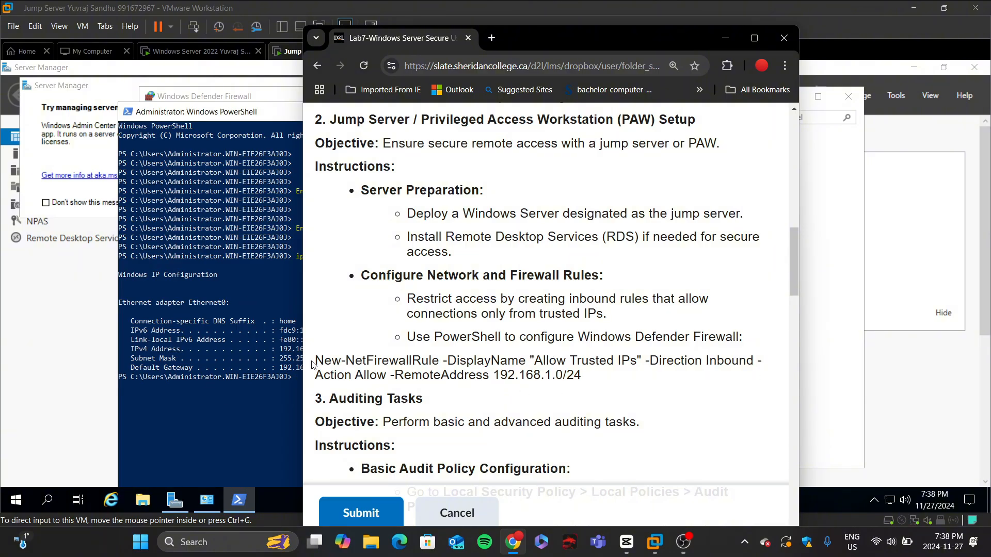
{"action": "left_click_drag", "start_coordinate": [314, 360], "coordinate": [578, 372]}
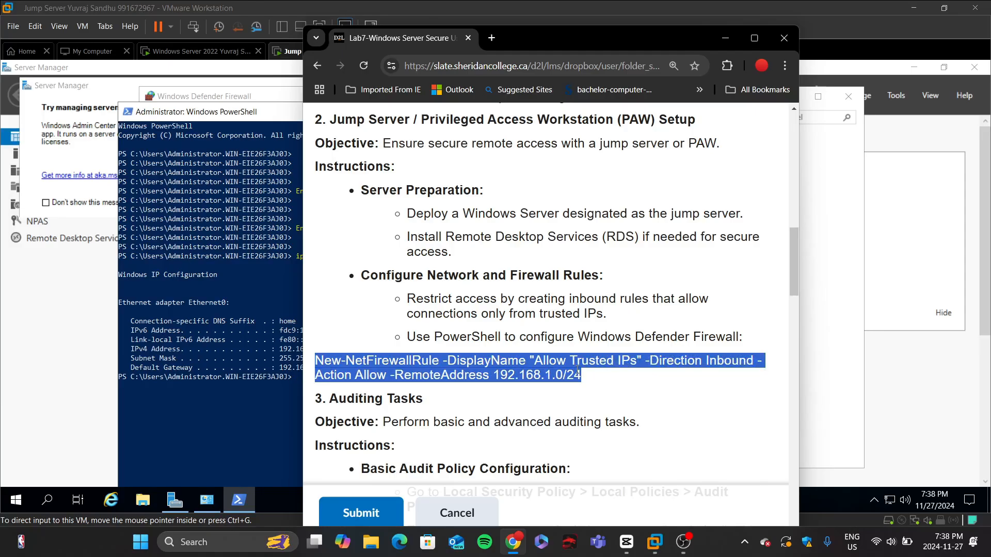
{"action": "right_click", "coordinate": [577, 372]}
{"action": "left_click", "coordinate": [631, 196]}
{"action": "left_click", "coordinate": [229, 403]}
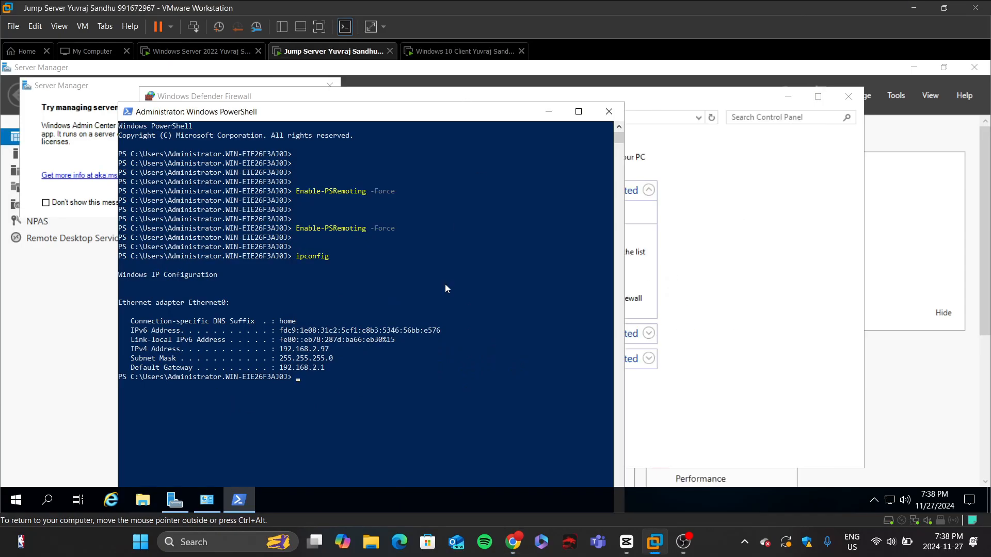
Step: Paste the firewall command into PowerShell, change the remote address to 192.168.2.0/24, and run it
{"action": "right_click", "coordinate": [430, 367]}
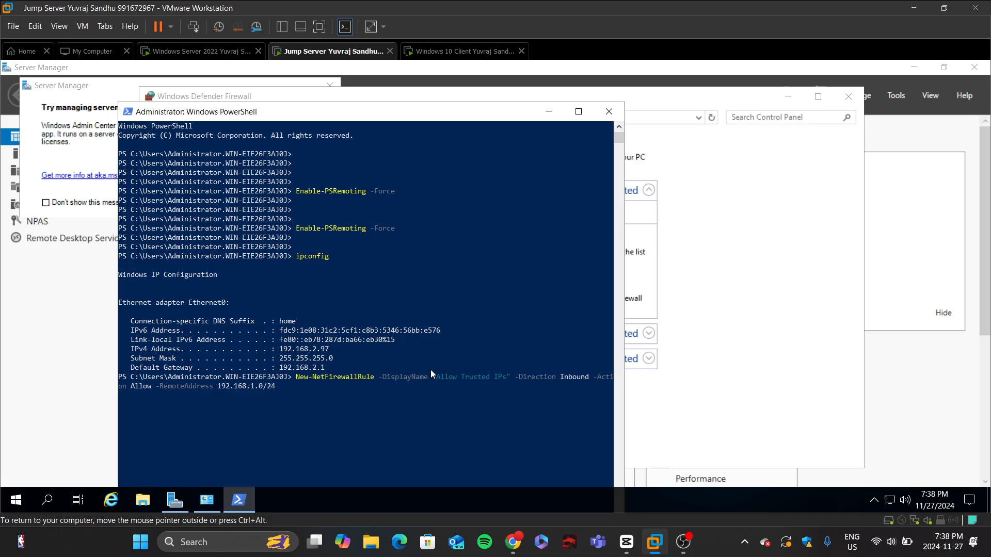
{"action": "key", "text": "Left"}
{"action": "key", "text": "Left"}
{"action": "key", "text": "Left"}
{"action": "key", "text": "Left"}
{"action": "key", "text": "Left"}
{"action": "key", "text": "BackSpace"}
{"action": "type", "text": "2"}
{"action": "key", "text": "Return"}
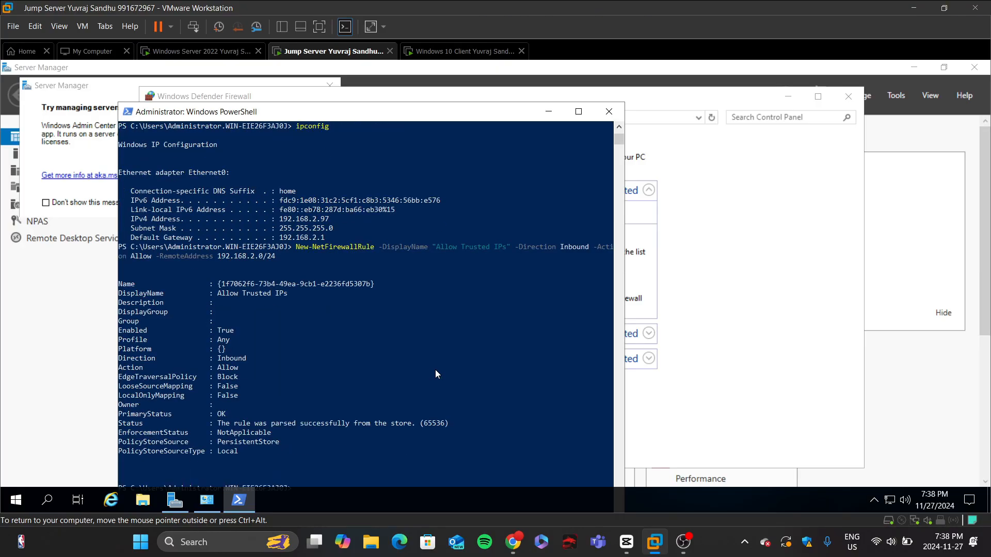
Step: Search for and open Windows Defender Firewall with Advanced Security
{"action": "left_click", "coordinate": [95, 309]}
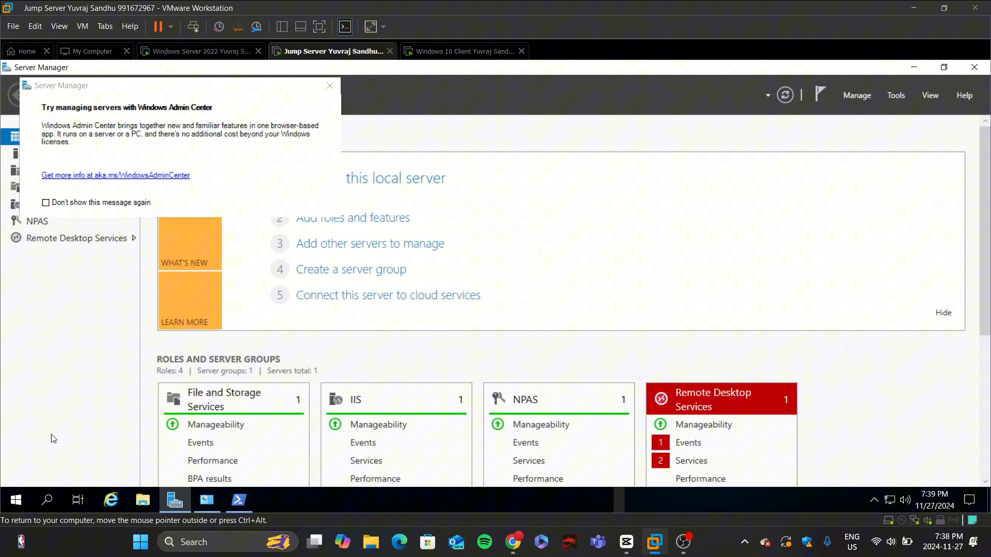
{"action": "left_click", "coordinate": [47, 501]}
{"action": "type", "text": "window"}
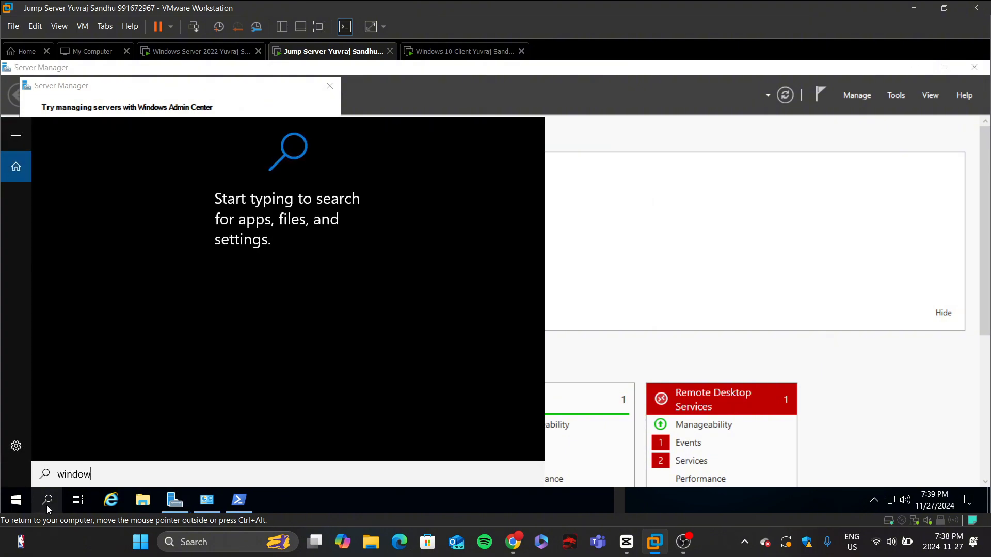
{"action": "type", "text": "s defender with"}
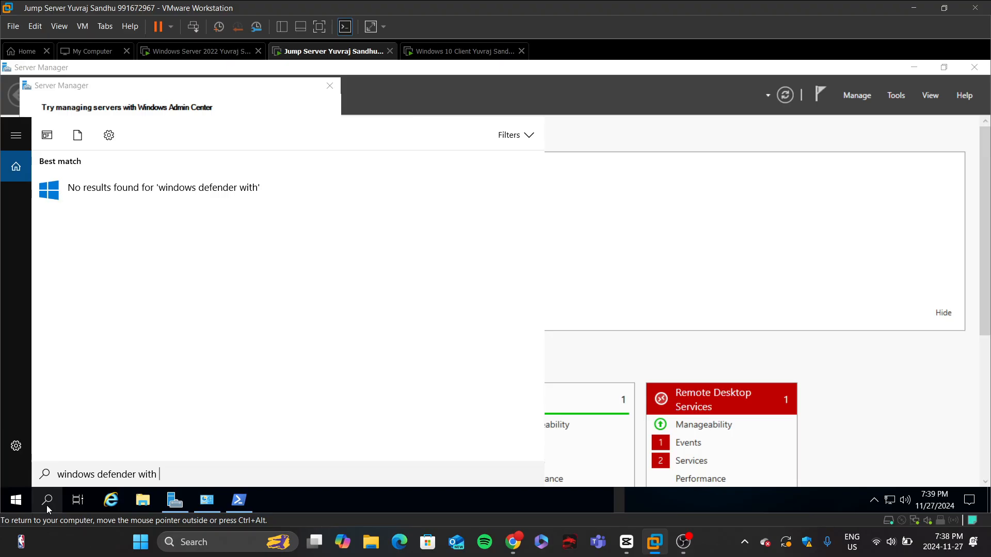
{"action": "key", "text": "BackSpace"}
{"action": "key", "text": "BackSpace"}
{"action": "key", "text": "BackSpace"}
{"action": "key", "text": "BackSpace"}
{"action": "key", "text": "BackSpace"}
{"action": "key", "text": "BackSpace"}
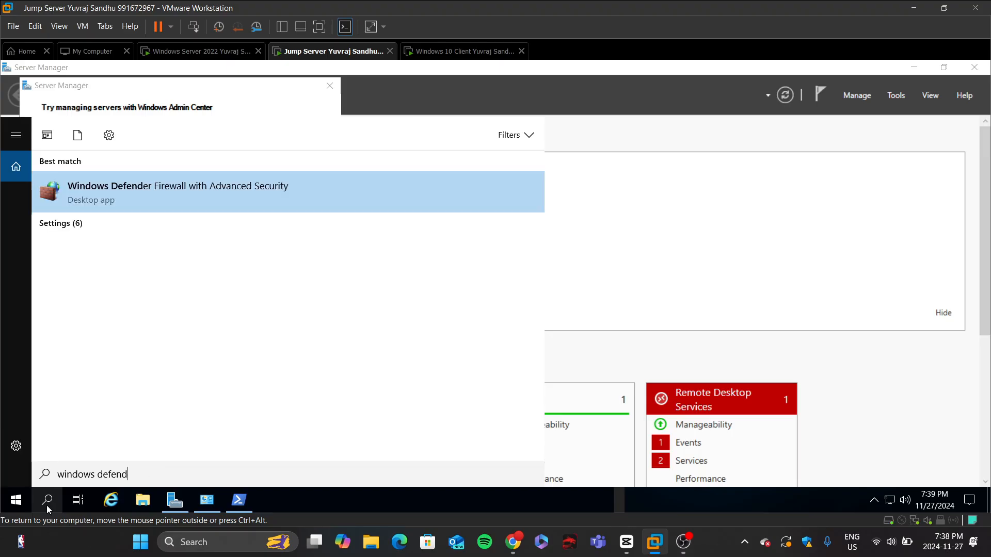
{"action": "key", "text": "Return"}
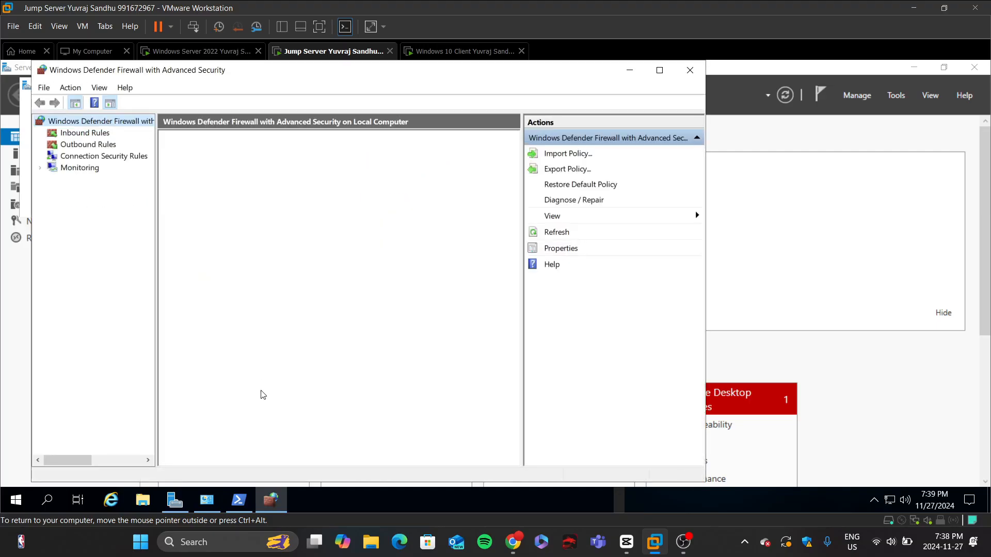
Step: Browse the inbound rules, connection security rules, monitoring and outbound rules sections of the firewall
{"action": "left_click", "coordinate": [93, 135]}
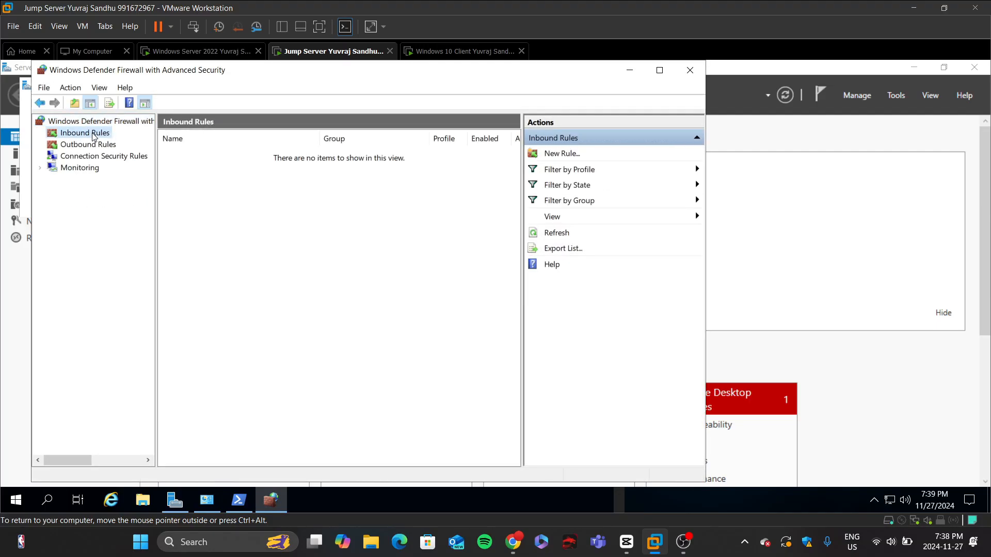
{"action": "left_click", "coordinate": [93, 156]}
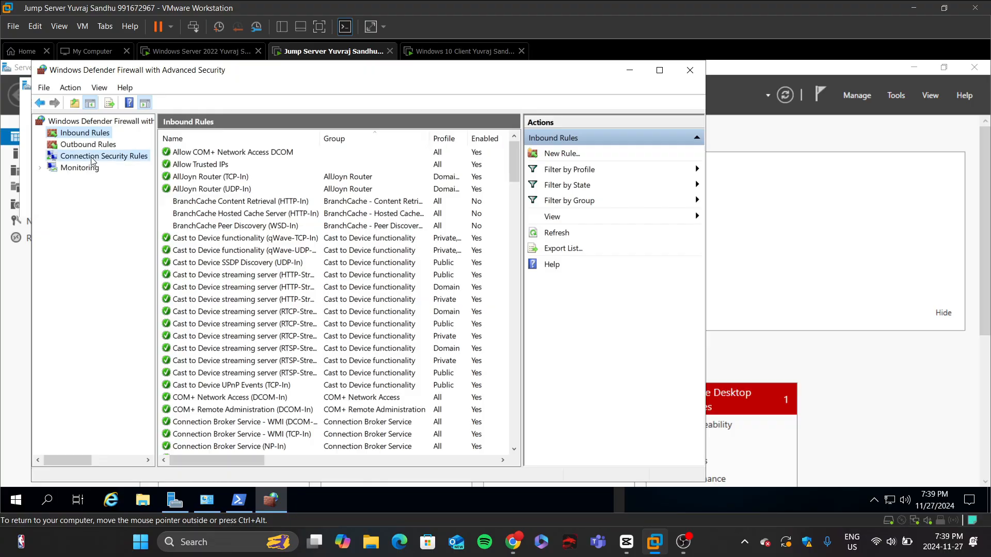
{"action": "left_click", "coordinate": [92, 168]}
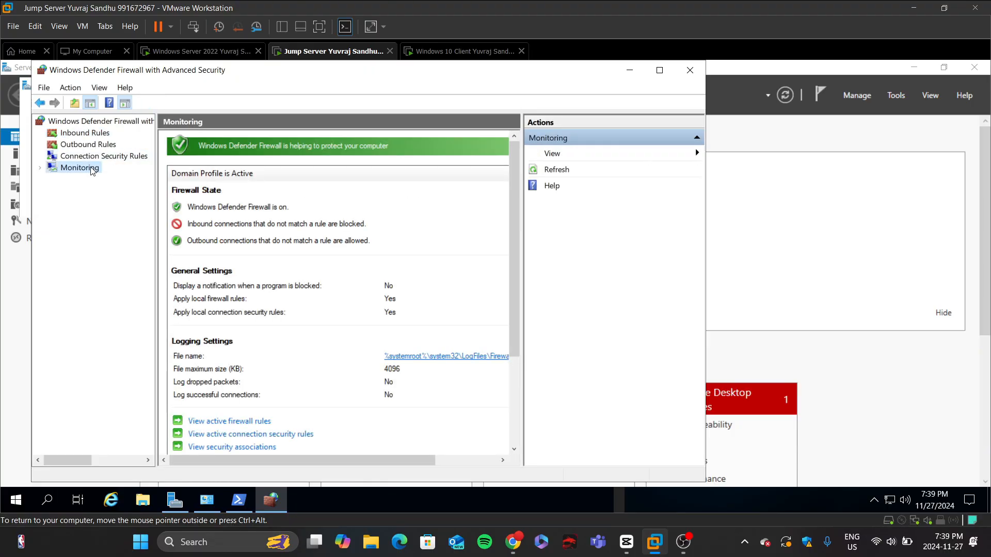
{"action": "left_click", "coordinate": [109, 145]}
{"action": "left_click", "coordinate": [96, 134]}
{"action": "scroll", "coordinate": [237, 241], "scroll_direction": "down", "scroll_amount": 20}
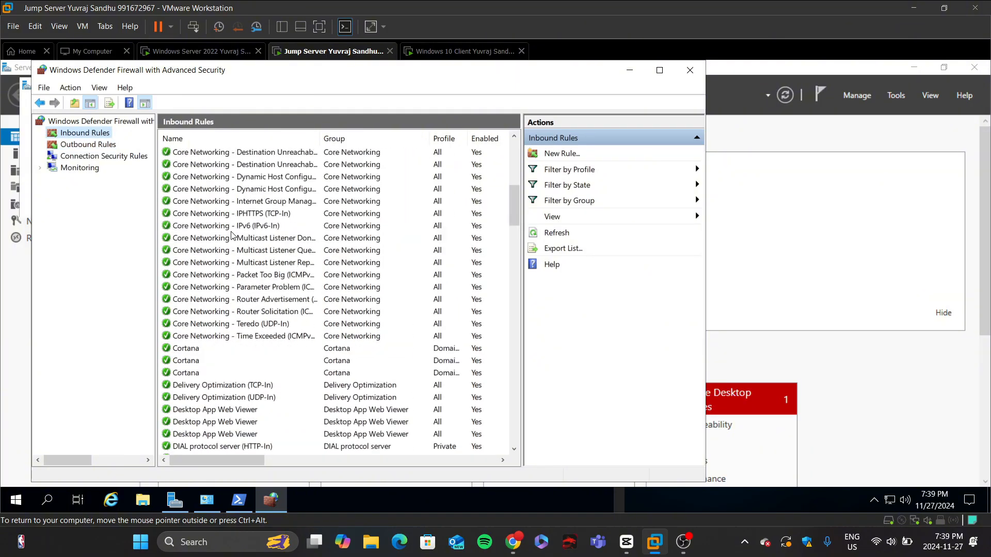
{"action": "scroll", "coordinate": [219, 351], "scroll_direction": "up", "scroll_amount": 20}
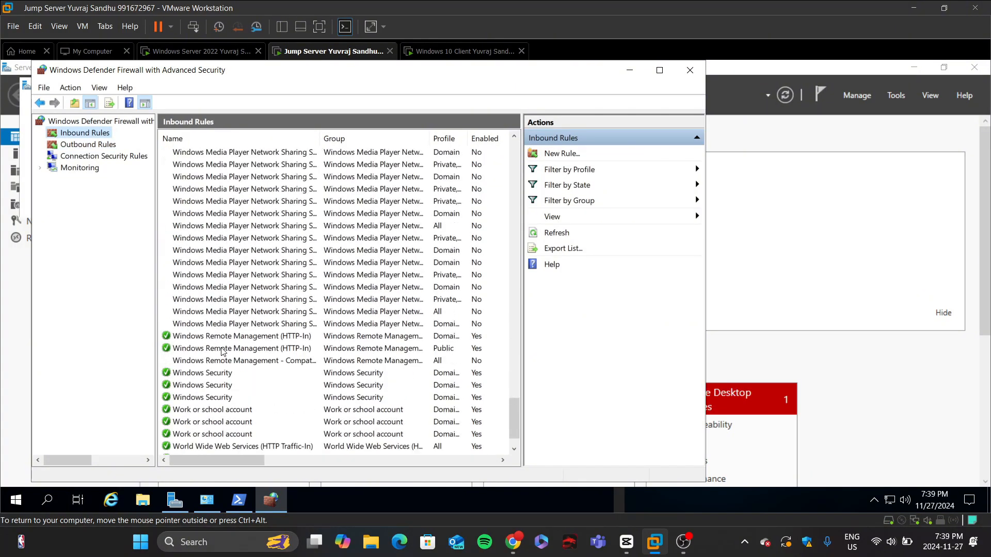
Step: Locate and select the Allow Trusted IPs rule among the inbound rules
{"action": "scroll", "coordinate": [214, 357], "scroll_direction": "up", "scroll_amount": 20}
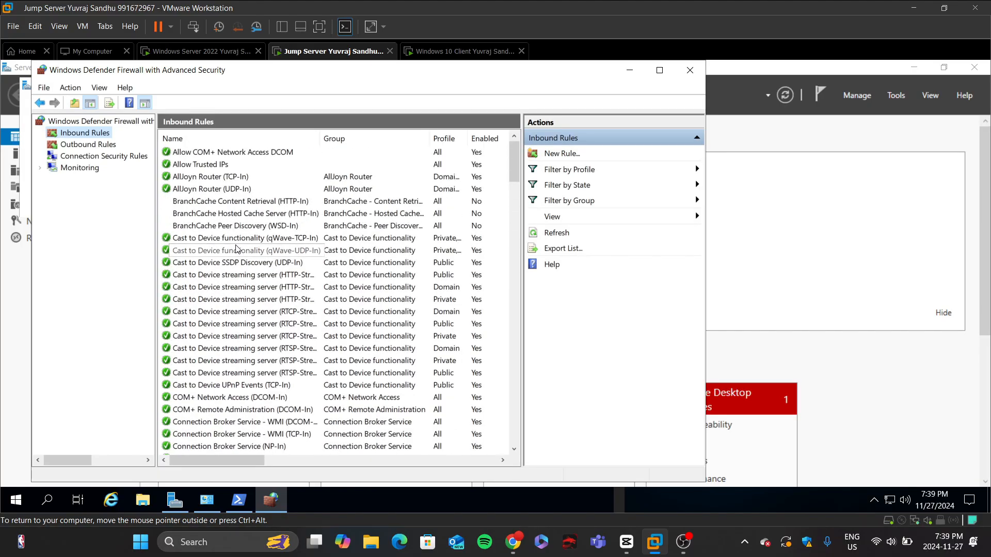
{"action": "left_click", "coordinate": [199, 165]}
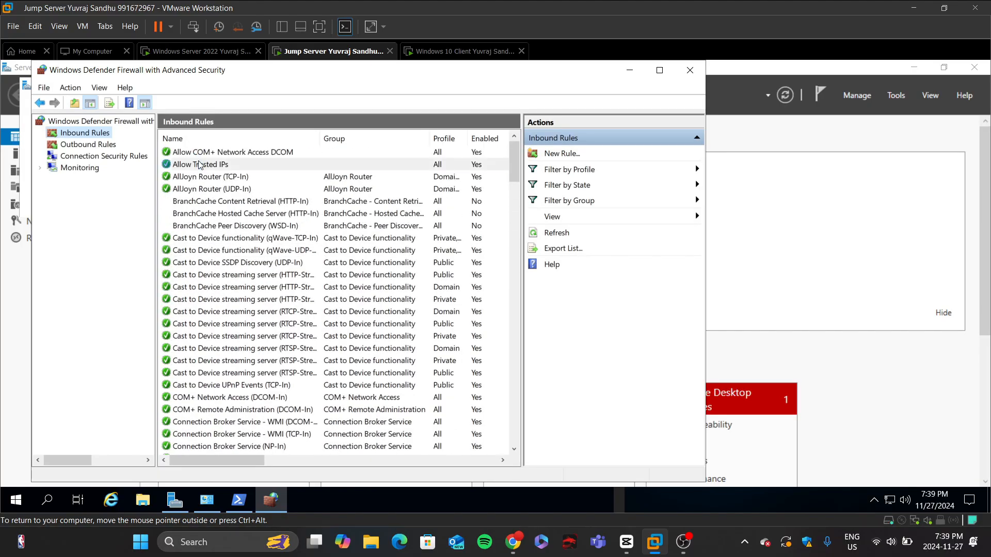
{"action": "left_click", "coordinate": [199, 165]}
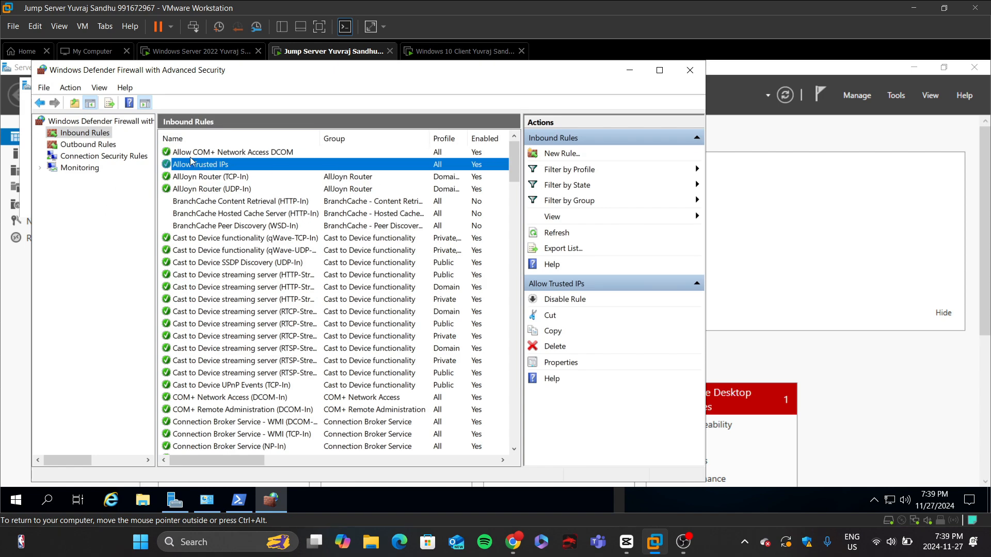
Step: Switch to the browser and scroll the lab instructions down to the auditing tasks section
{"action": "left_click", "coordinate": [513, 552]}
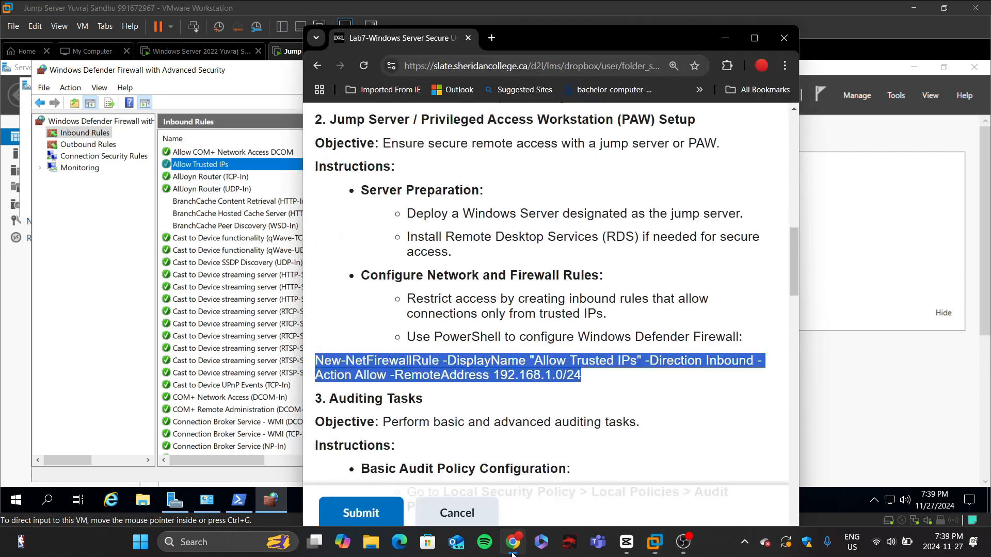
{"action": "scroll", "coordinate": [484, 345], "scroll_direction": "down", "scroll_amount": 3}
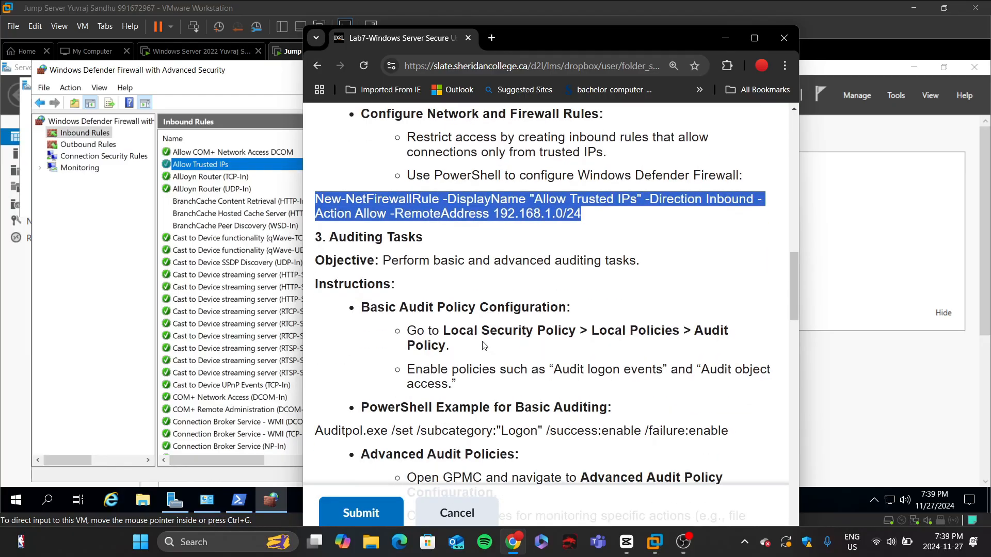
{"action": "scroll", "coordinate": [484, 346], "scroll_direction": "down", "scroll_amount": 2}
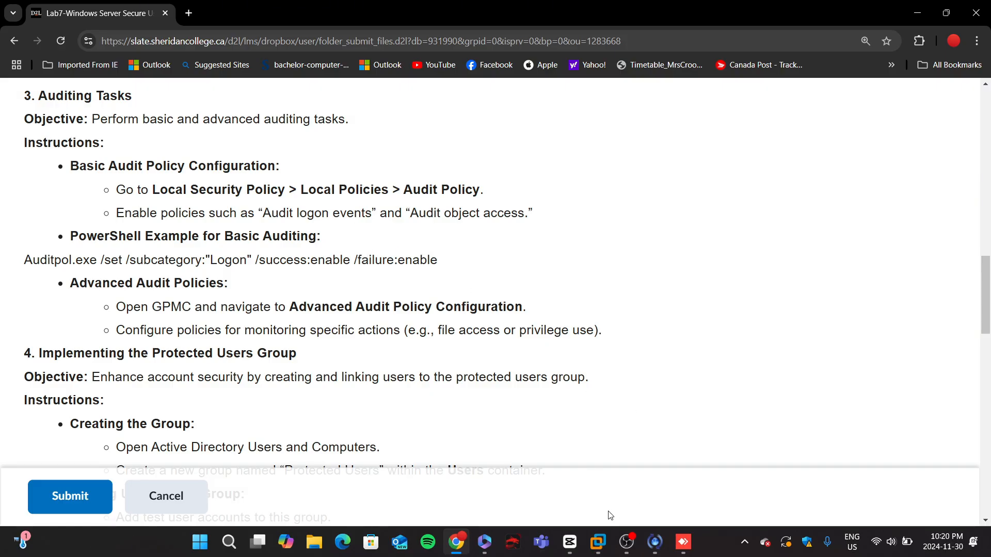
Step: Switch to the Windows Server 2022 virtual machine
{"action": "mouse_move", "coordinate": [597, 542]}
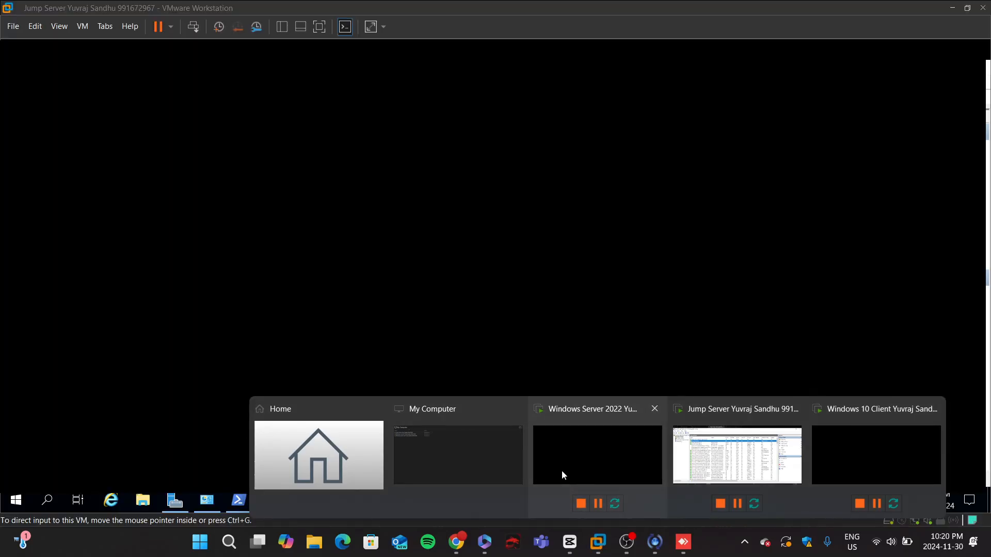
{"action": "left_click", "coordinate": [562, 471]}
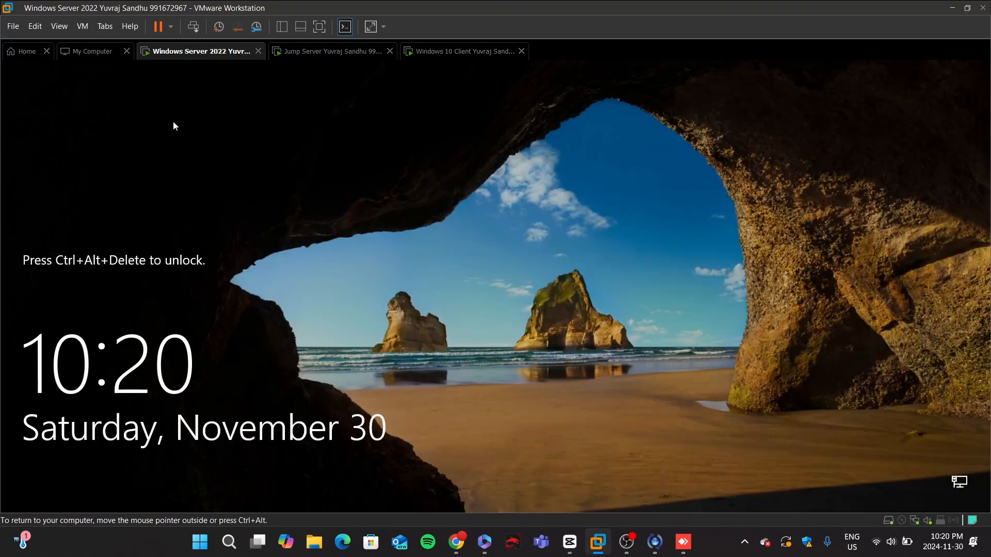
{"action": "left_click", "coordinate": [193, 26]}
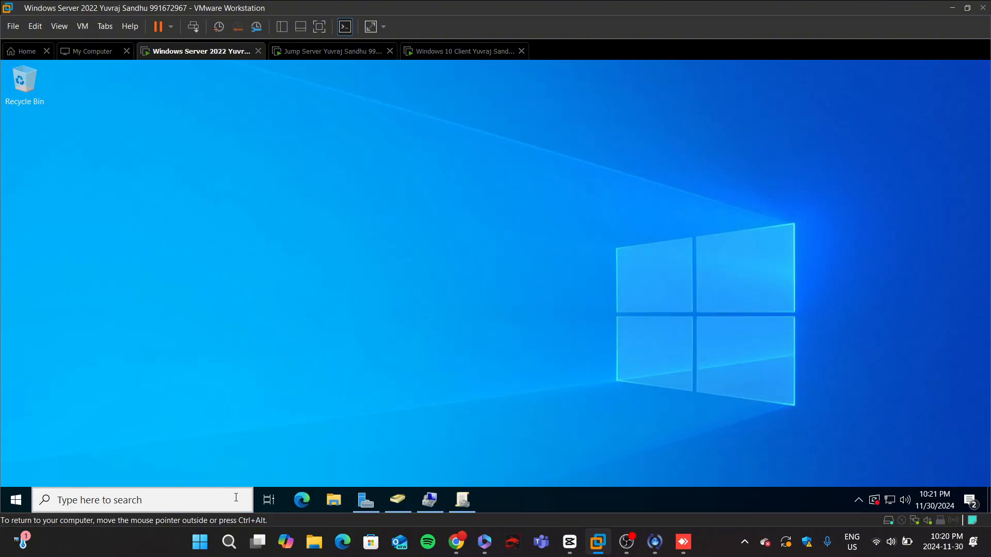
{"action": "left_click", "coordinate": [203, 500]}
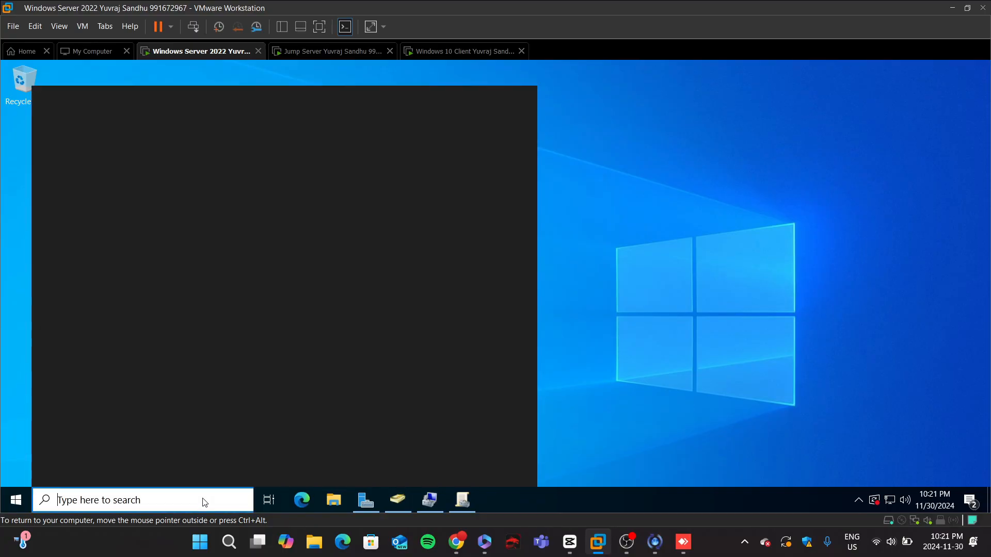
{"action": "type", "text": "local"}
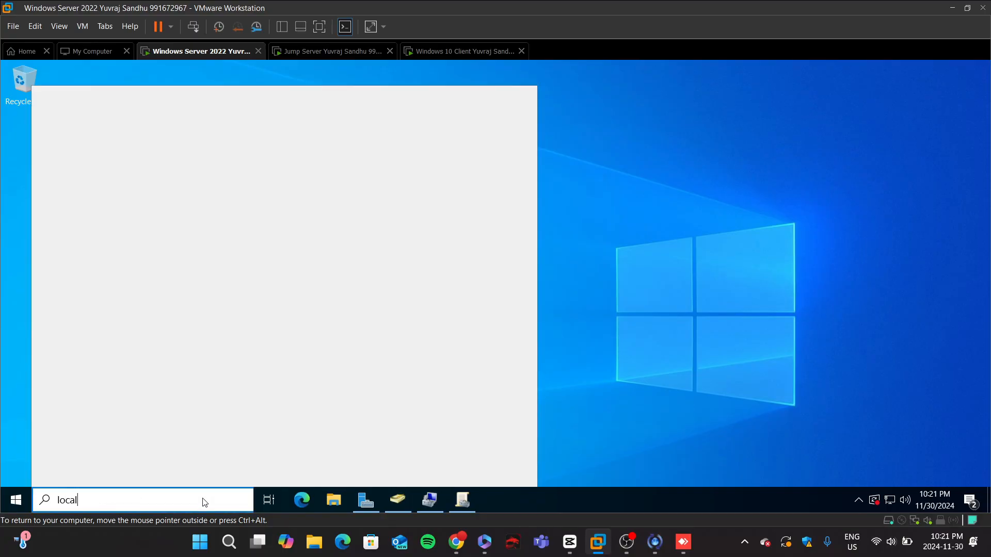
{"action": "type", "text": " security policy"}
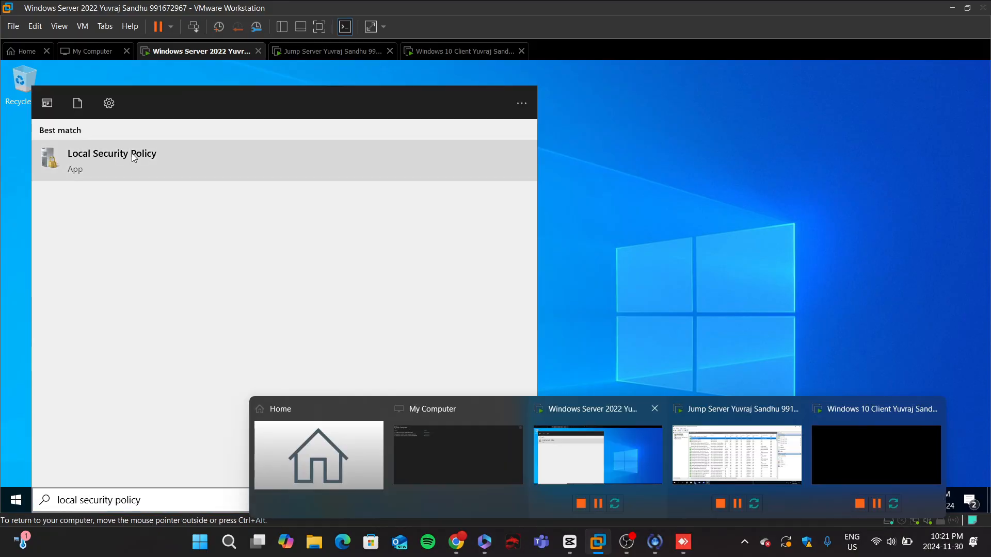
{"action": "left_click", "coordinate": [131, 156]}
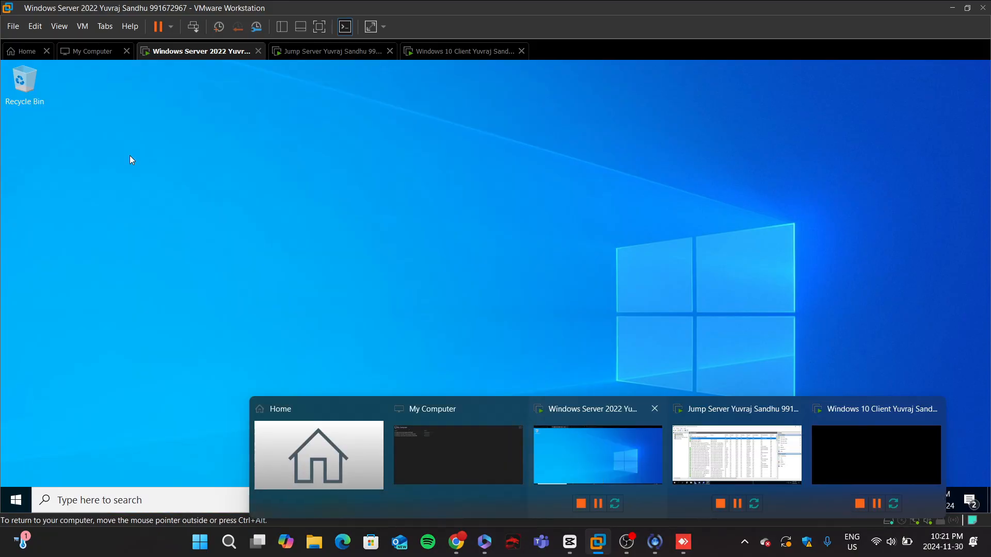
{"action": "left_click", "coordinate": [457, 541]}
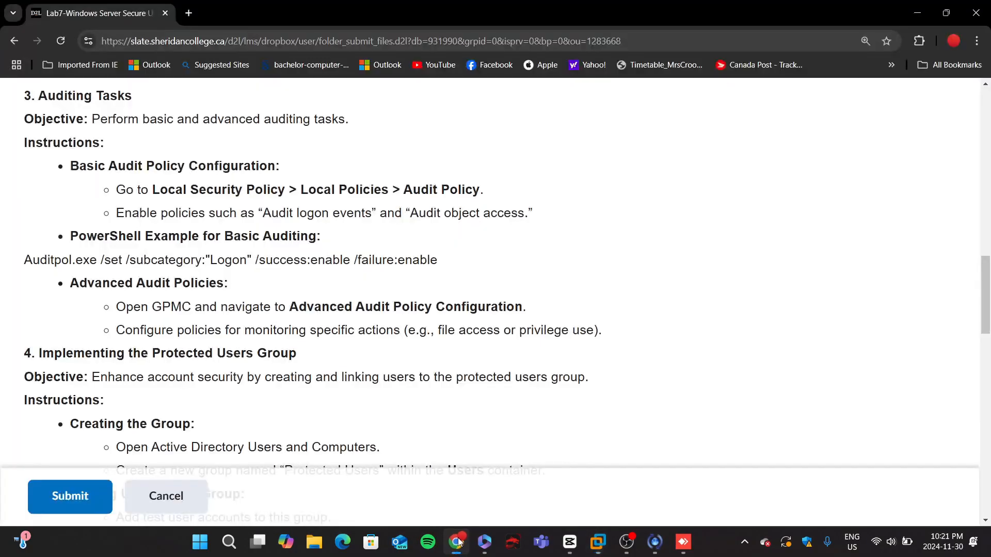
{"action": "left_click", "coordinate": [459, 541]}
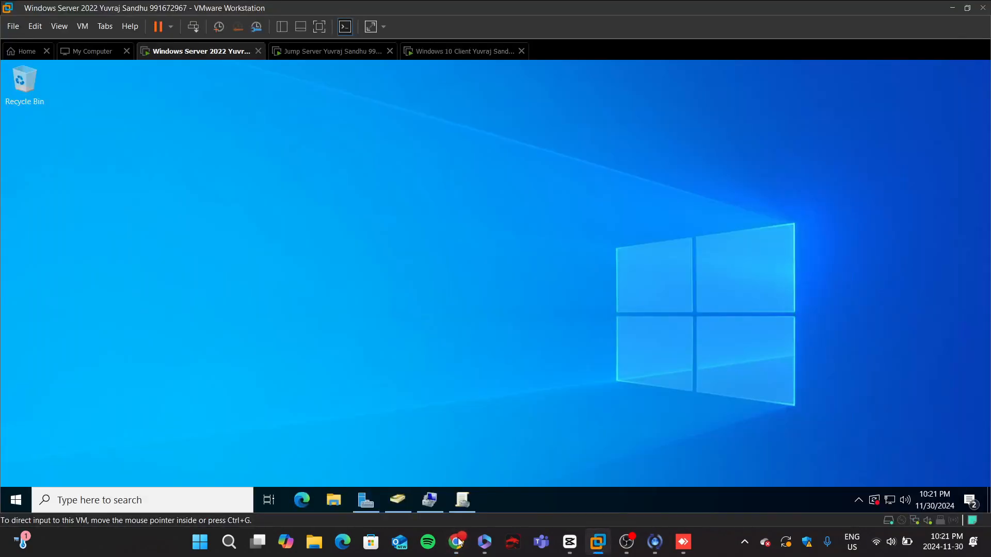
Step: Search for and open Local Security Policy, then open Account Policies
{"action": "left_click", "coordinate": [189, 503]}
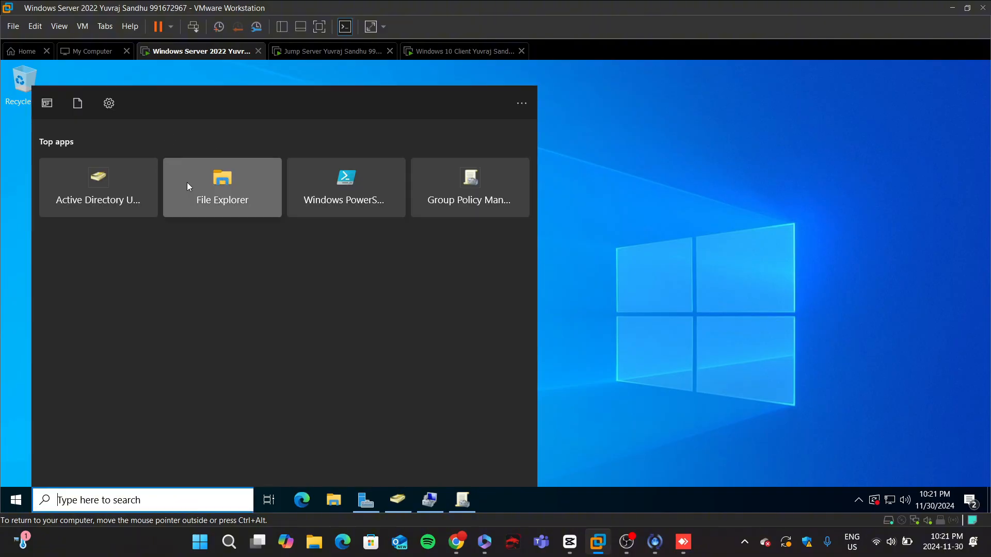
{"action": "type", "text": "local s"}
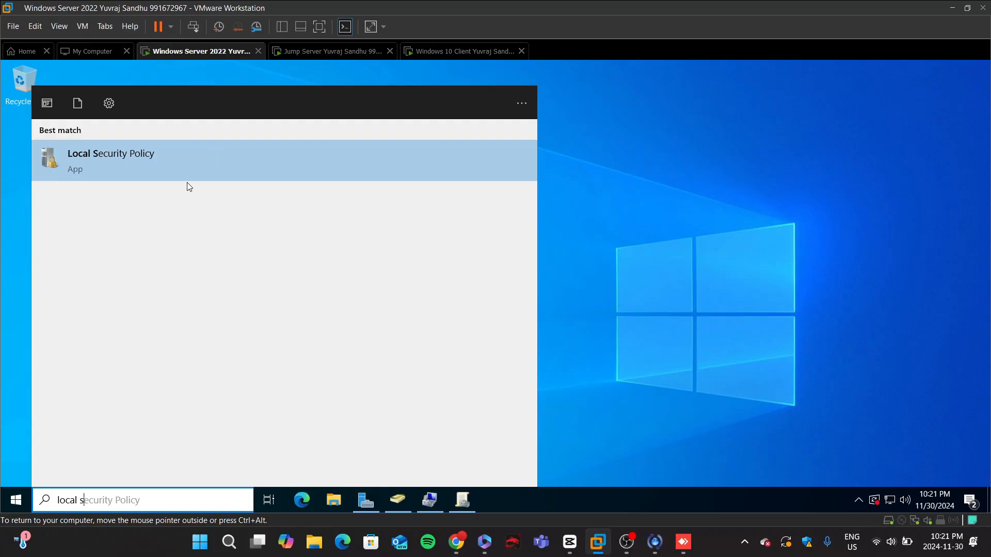
{"action": "left_click", "coordinate": [200, 166]}
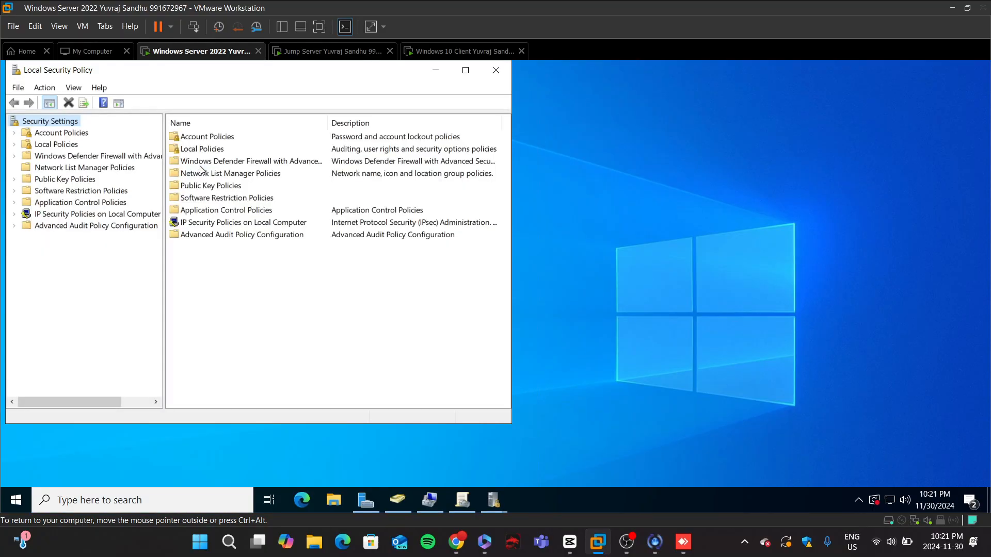
{"action": "left_click", "coordinate": [70, 133]}
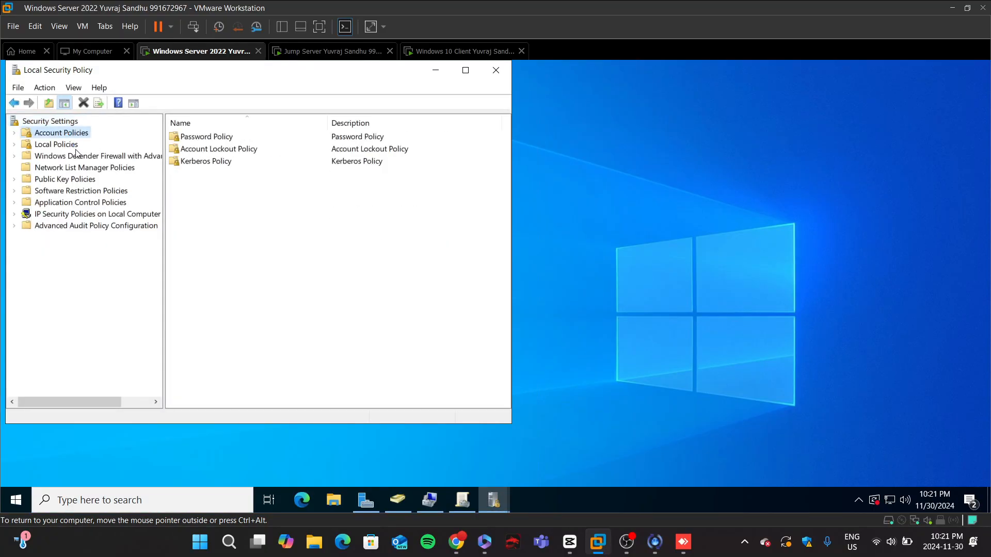
Step: Enable Success auditing for Audit logon events under Local Policies > Audit Policy
{"action": "left_click", "coordinate": [453, 538]}
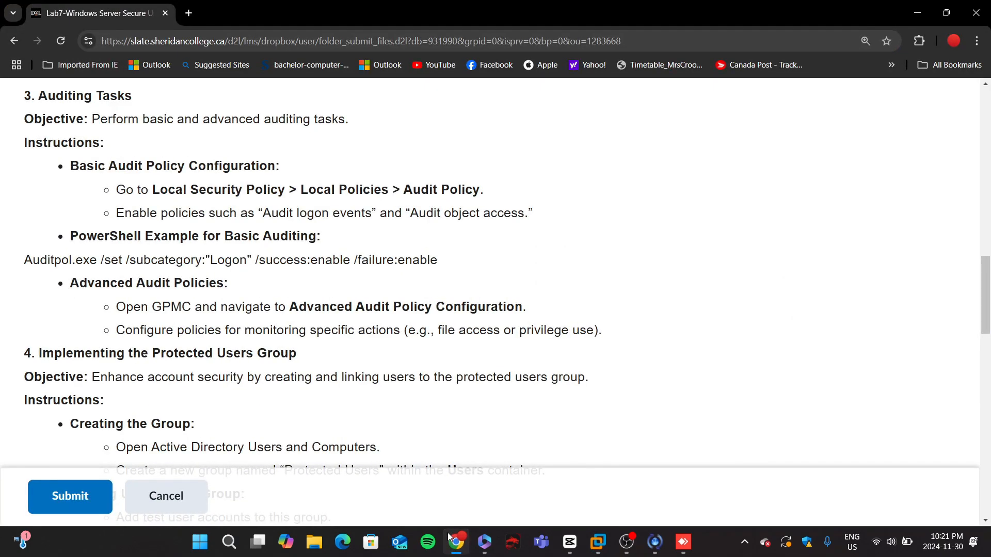
{"action": "left_click", "coordinate": [450, 539]}
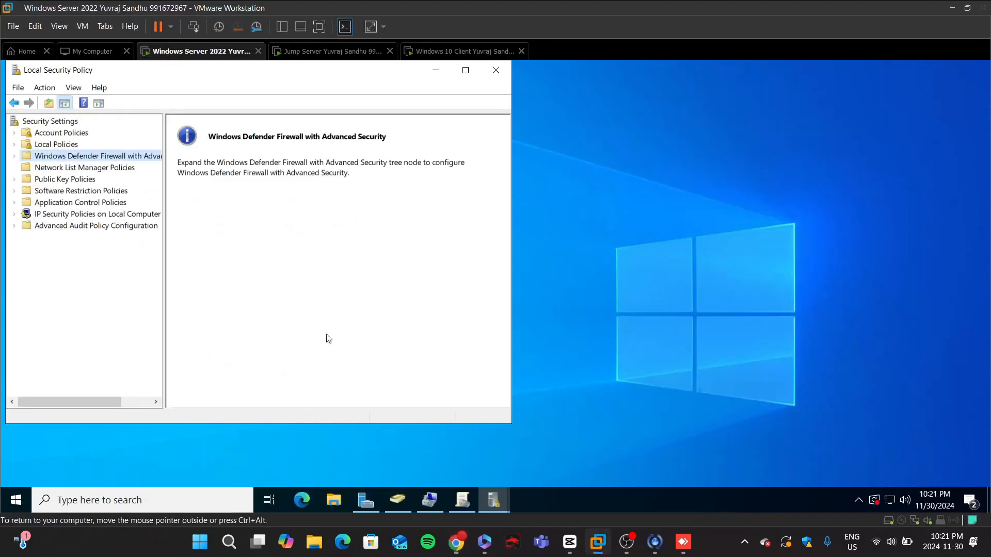
{"action": "left_click", "coordinate": [47, 144]}
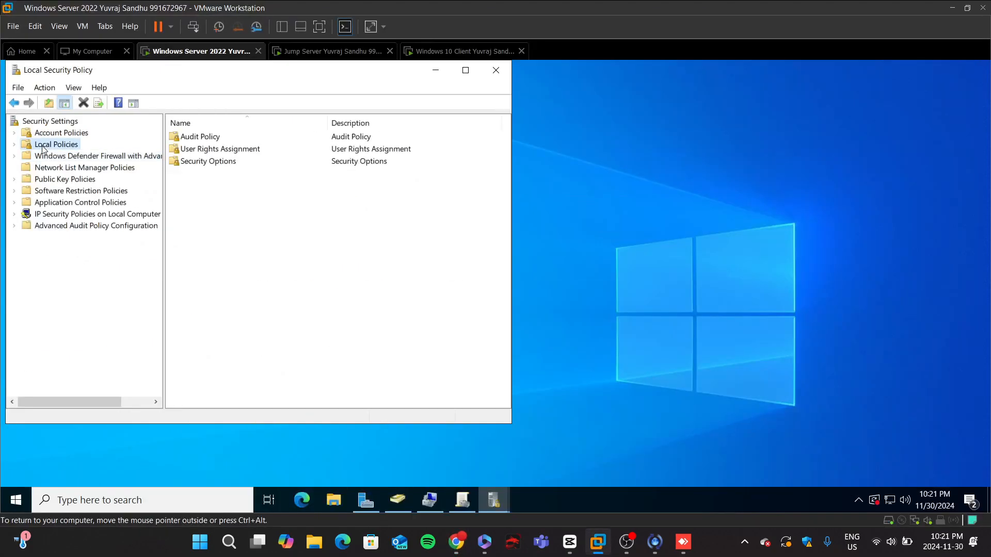
{"action": "double_click", "coordinate": [199, 137]}
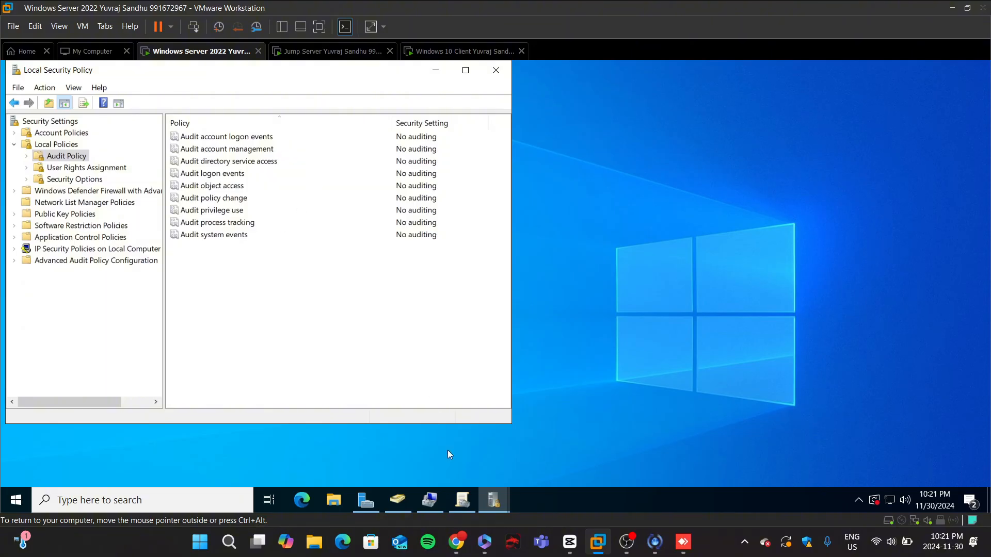
{"action": "left_click", "coordinate": [458, 546]}
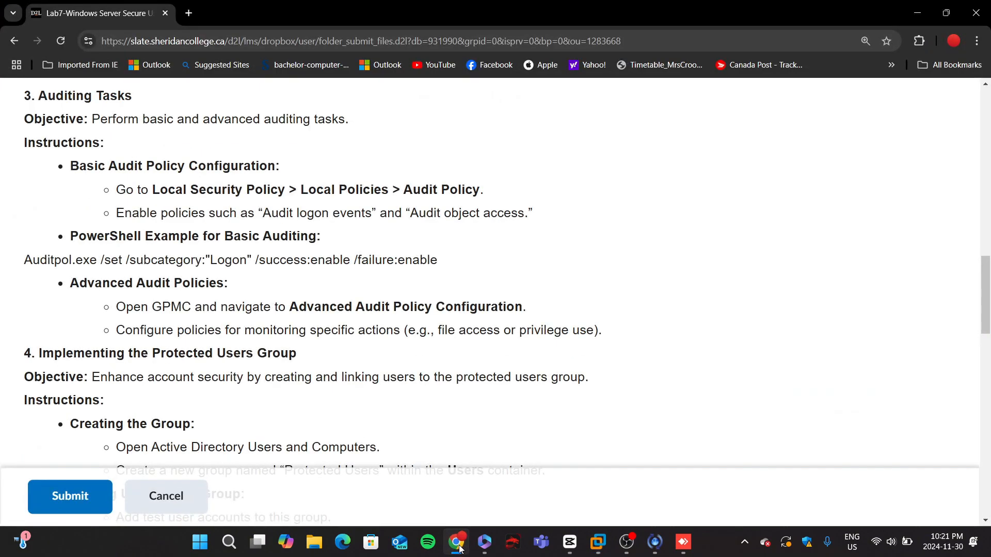
{"action": "left_click", "coordinate": [457, 546]}
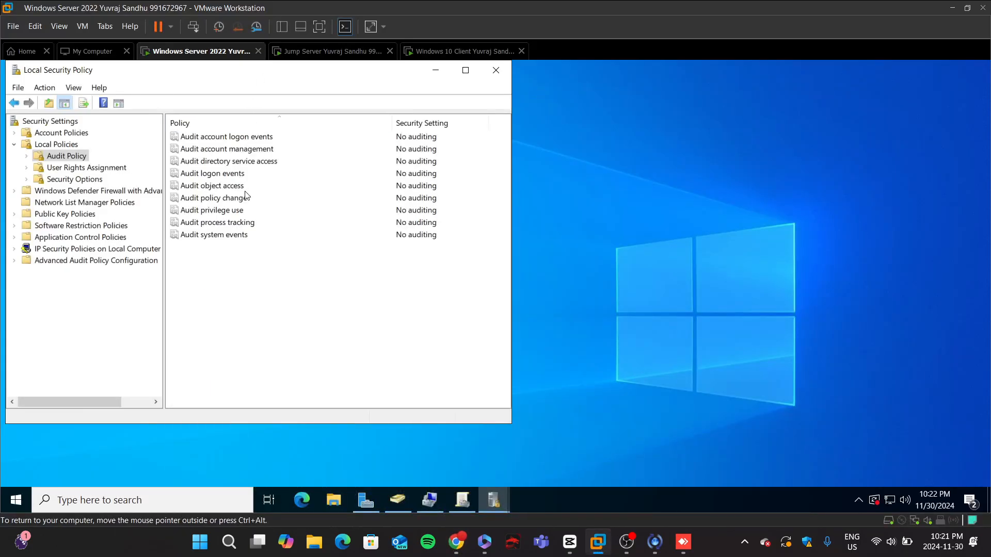
{"action": "double_click", "coordinate": [231, 176]}
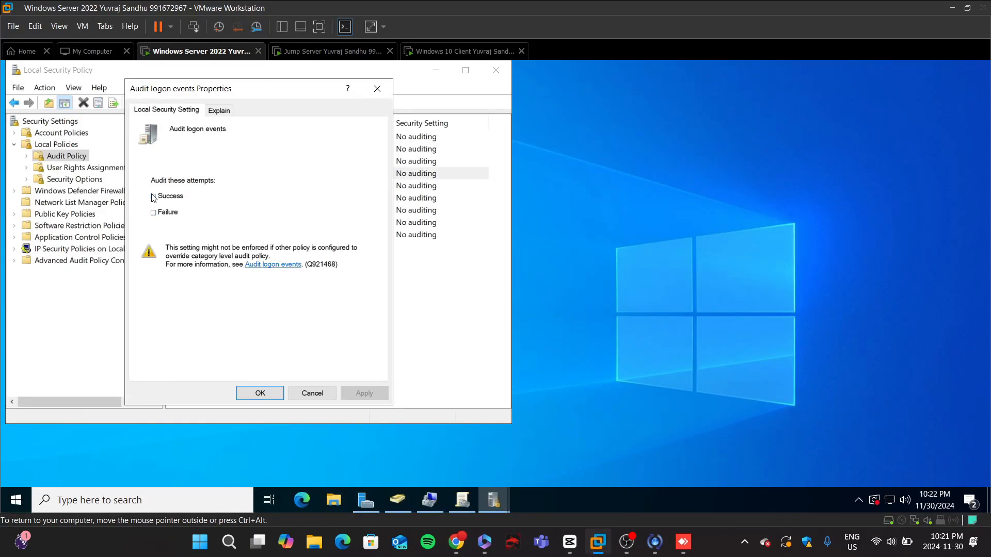
{"action": "left_click", "coordinate": [154, 197]}
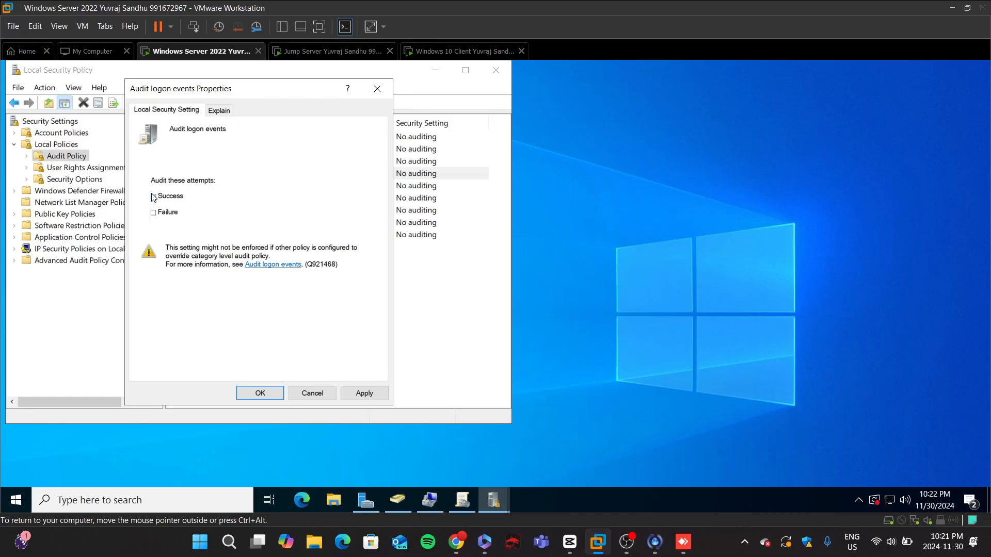
{"action": "left_click", "coordinate": [363, 393]}
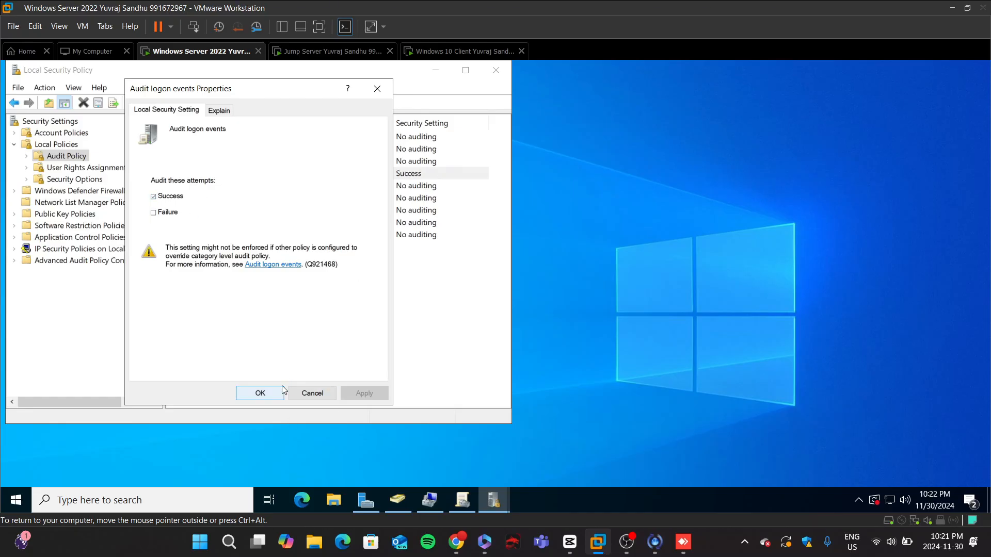
{"action": "left_click", "coordinate": [283, 391]}
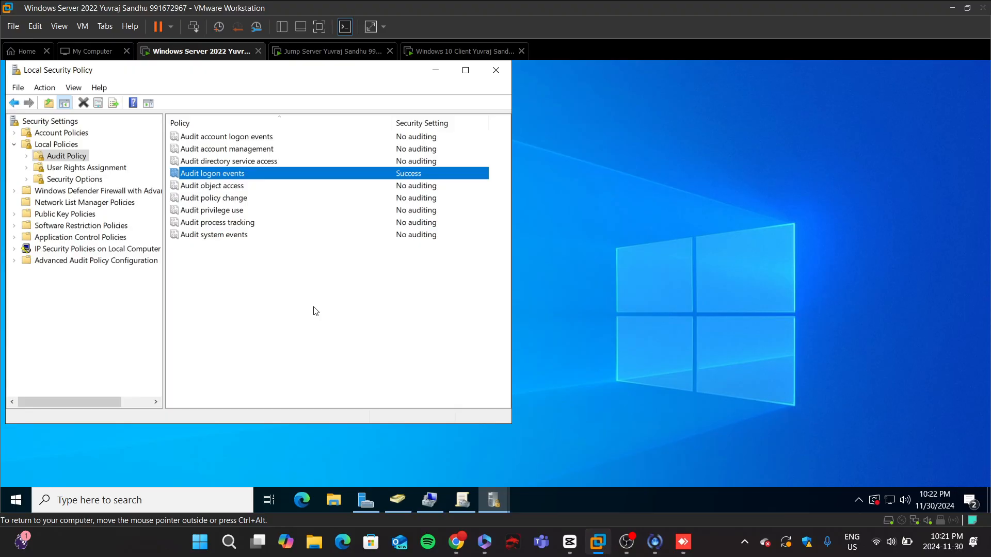
Step: Enable Success auditing for Audit object access in the Audit Policy
{"action": "left_click", "coordinate": [457, 542]}
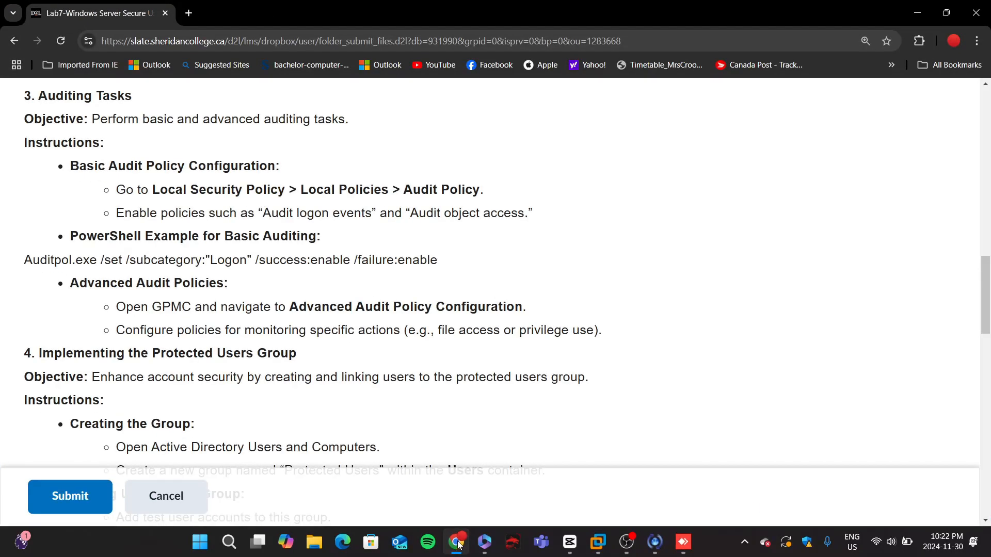
{"action": "left_click", "coordinate": [456, 542]}
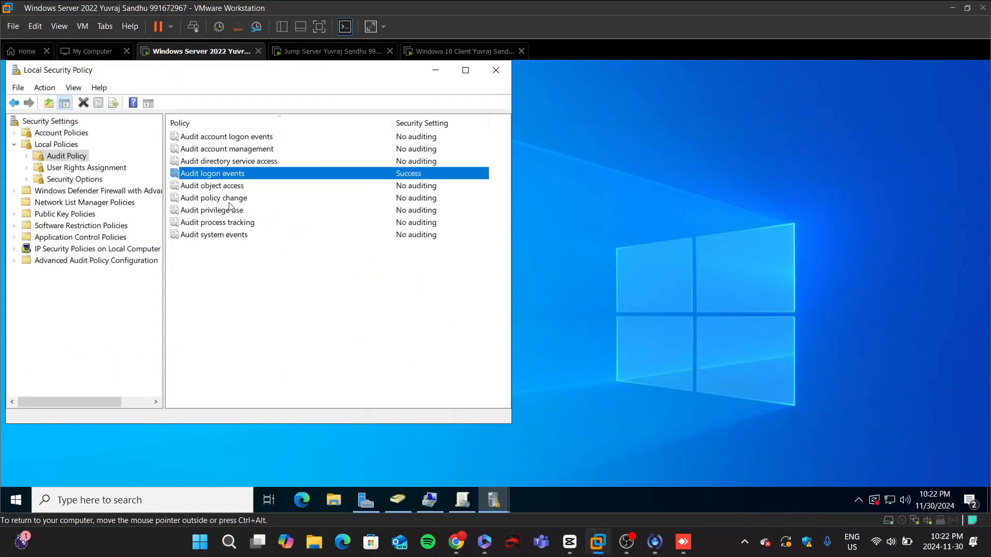
{"action": "left_click", "coordinate": [220, 188]}
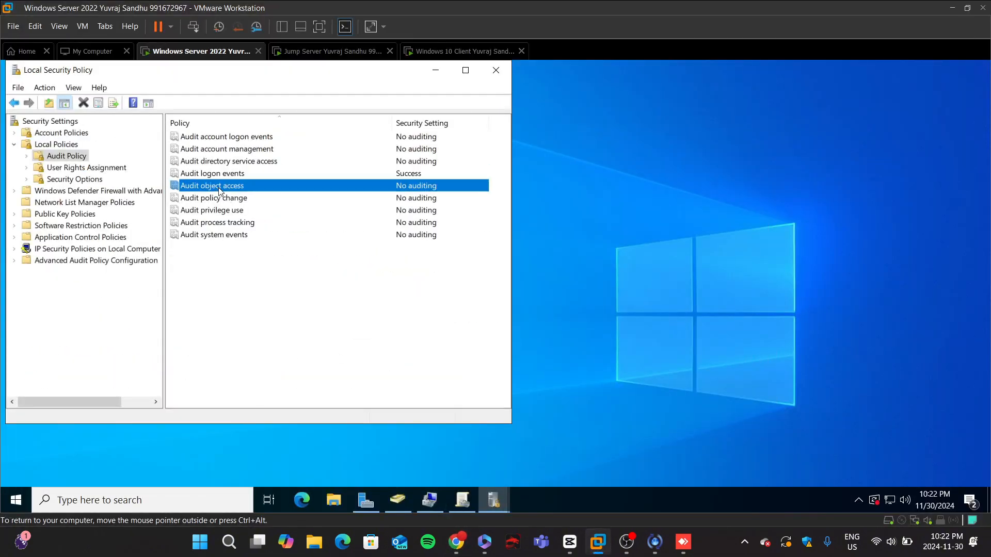
{"action": "double_click", "coordinate": [220, 191]}
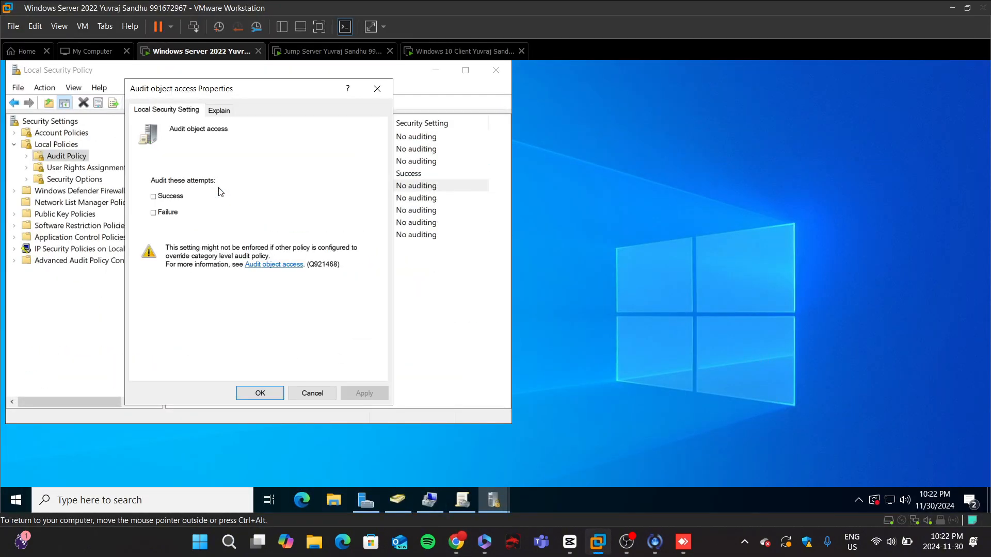
{"action": "left_click", "coordinate": [153, 197]}
{"action": "left_click", "coordinate": [353, 393]}
{"action": "left_click", "coordinate": [260, 394]}
Step: Copy the Auditpol command for Logon success and failure auditing from the lab instructions in the browser
{"action": "left_click", "coordinate": [455, 550]}
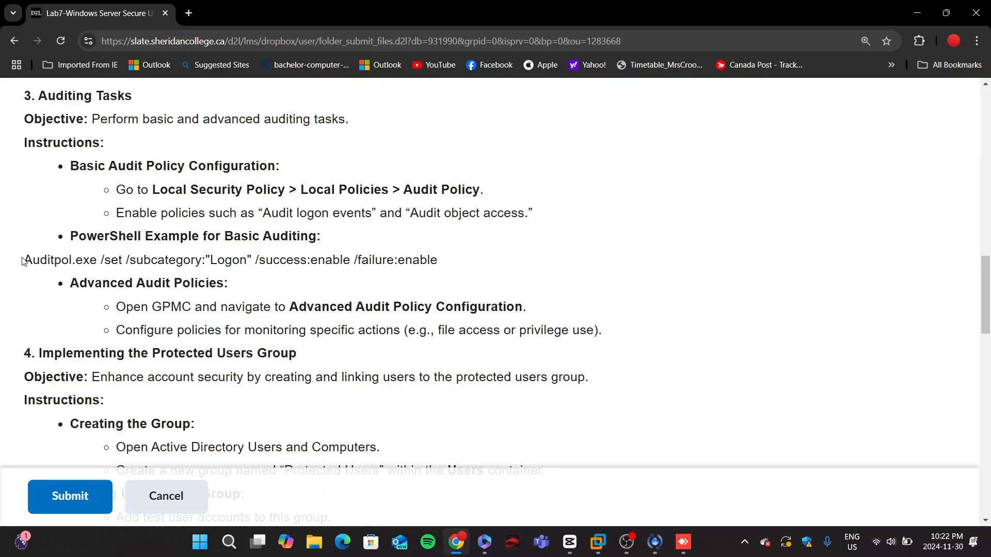
{"action": "left_click_drag", "start_coordinate": [23, 263], "coordinate": [299, 279]}
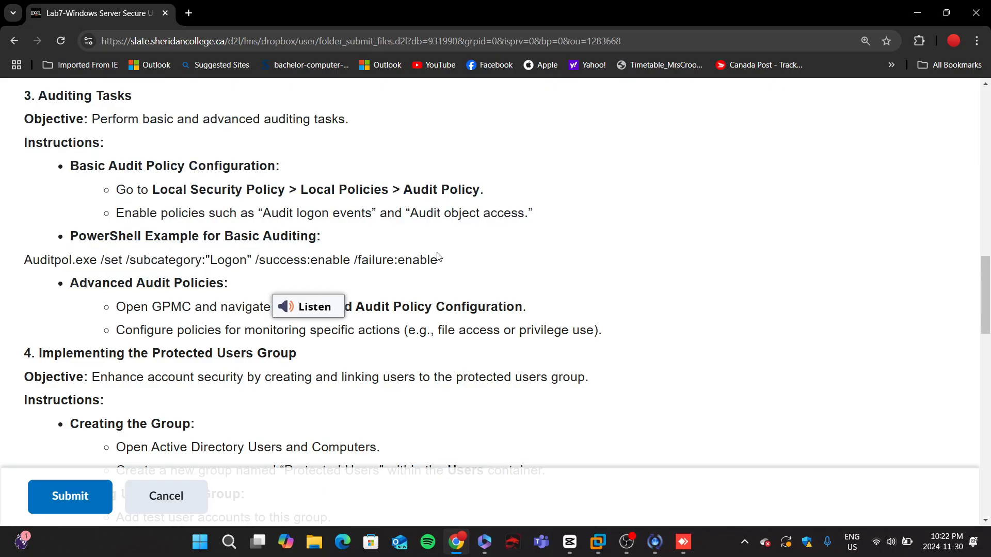
{"action": "left_click_drag", "start_coordinate": [438, 259], "coordinate": [26, 258]}
{"action": "right_click", "coordinate": [80, 265]}
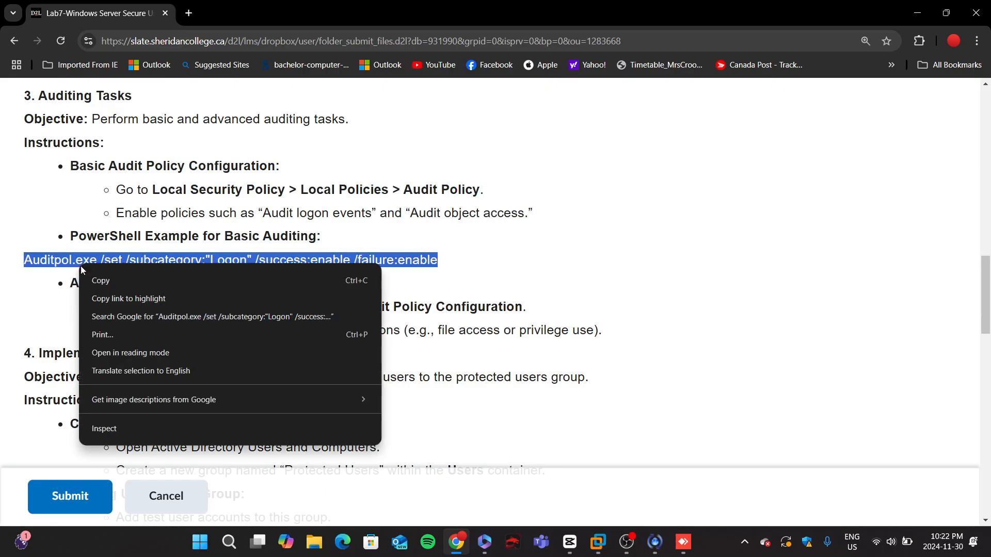
{"action": "left_click", "coordinate": [90, 281]}
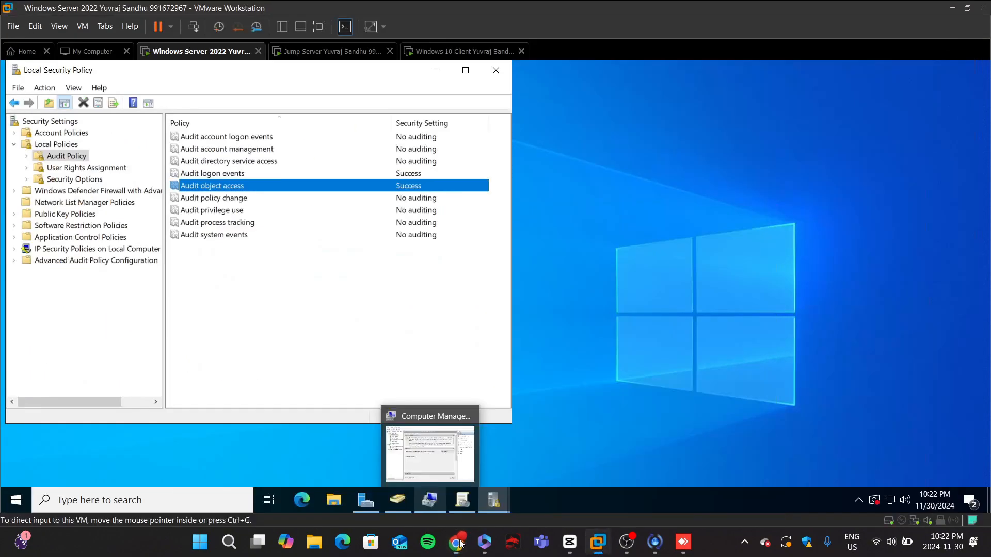
Step: Search for and launch Windows PowerShell ISE as administrator on the server, approving the elevation prompt
{"action": "key", "text": "alt+Tab"}
{"action": "left_click", "coordinate": [184, 508]}
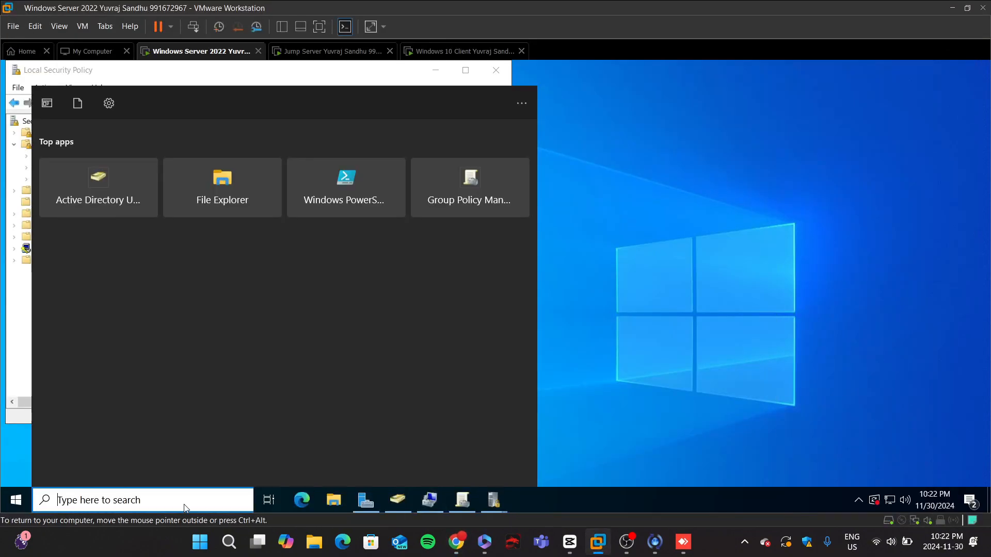
{"action": "type", "text": "powershel"}
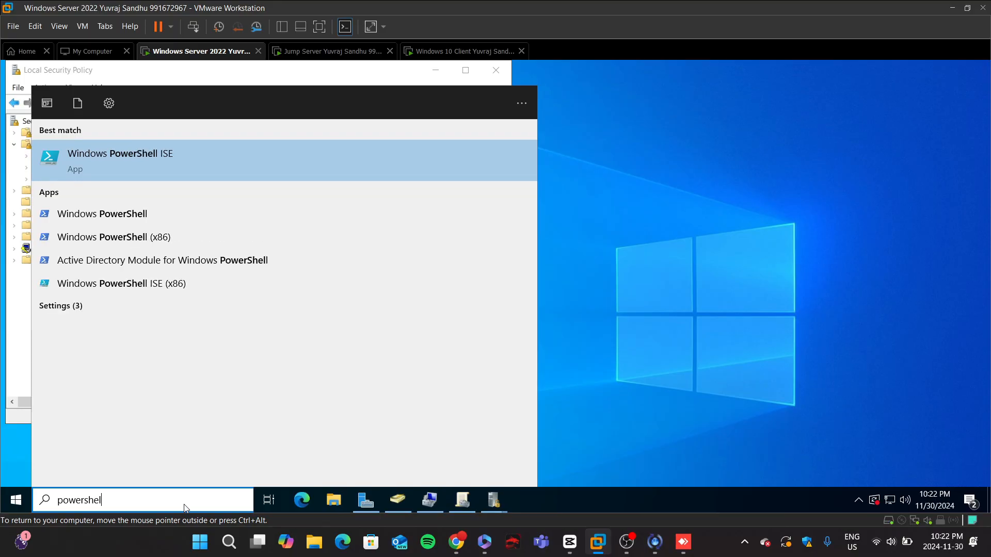
{"action": "right_click", "coordinate": [242, 156]}
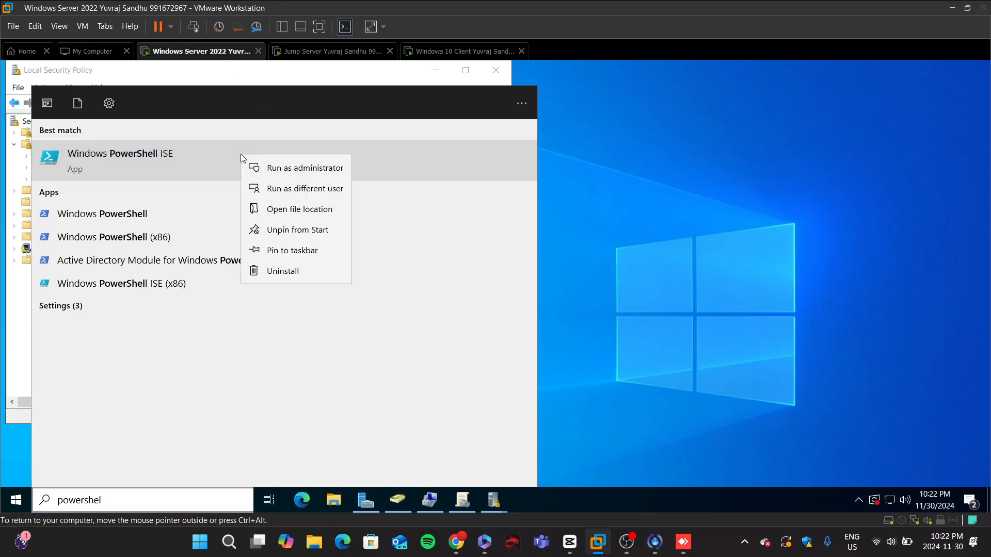
{"action": "left_click", "coordinate": [273, 169]}
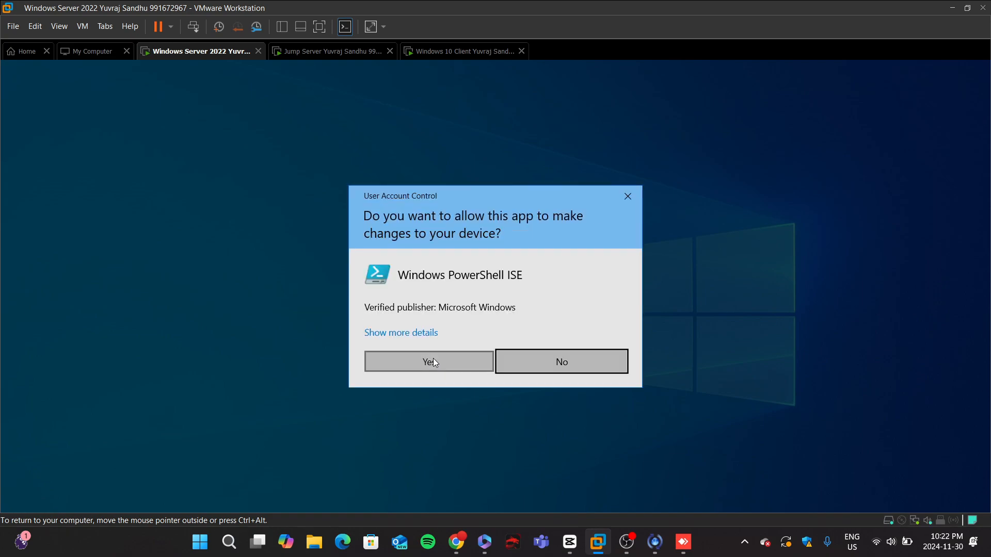
{"action": "left_click", "coordinate": [432, 360]}
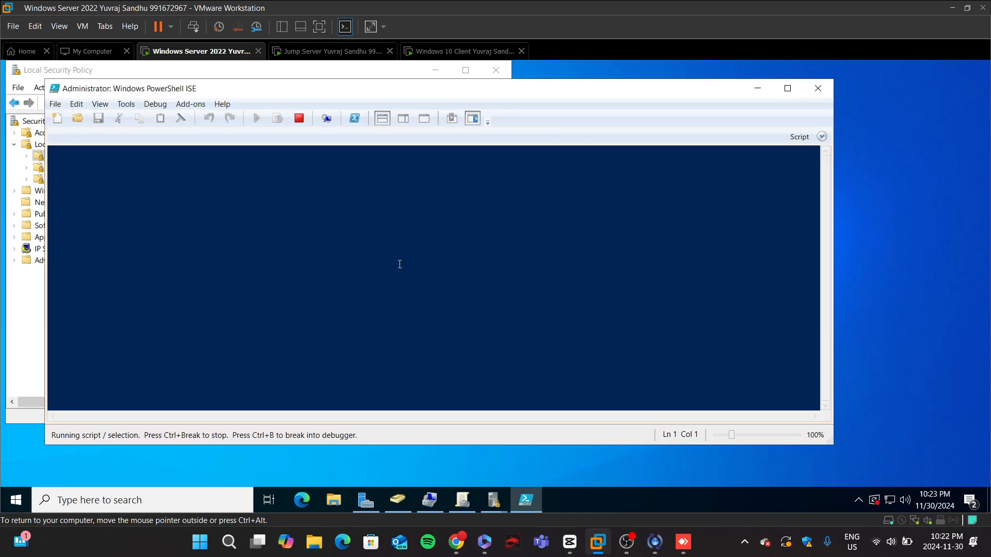
Step: Paste and run Auditpol.exe /set /subcategory:"Logon" /success:enable /failure:enable in the PowerShell console
{"action": "right_click", "coordinate": [536, 177]}
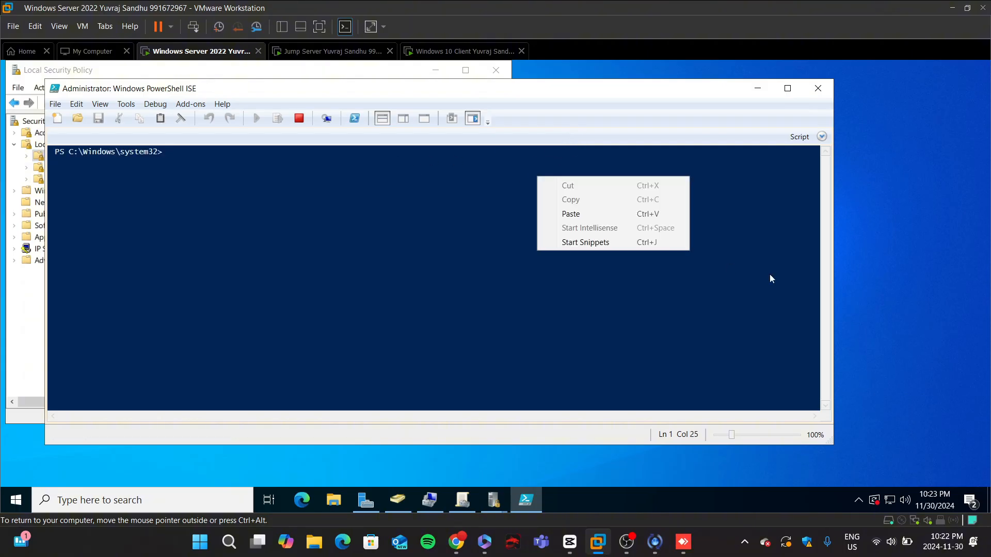
{"action": "right_click", "coordinate": [573, 213]}
{"action": "left_click", "coordinate": [609, 249]}
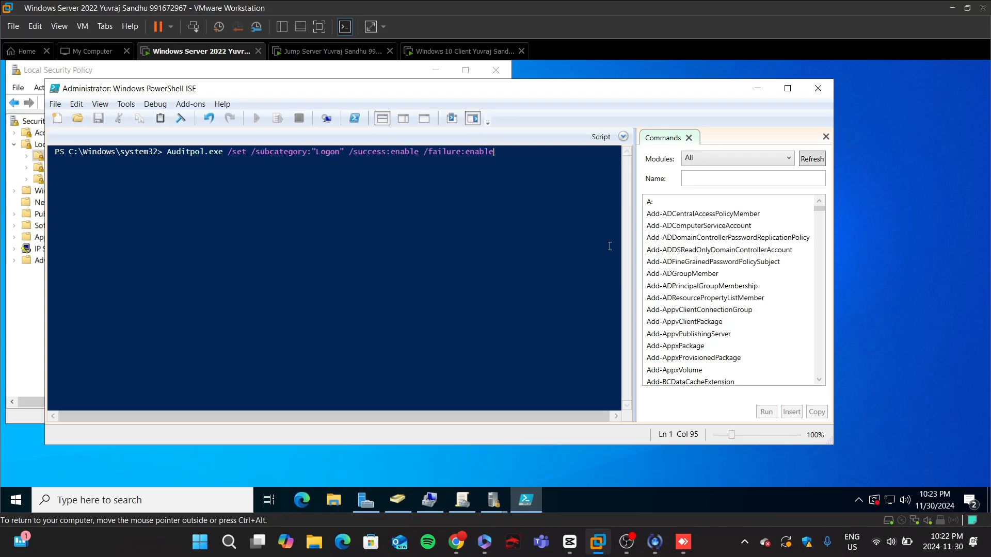
{"action": "key", "text": "Return"}
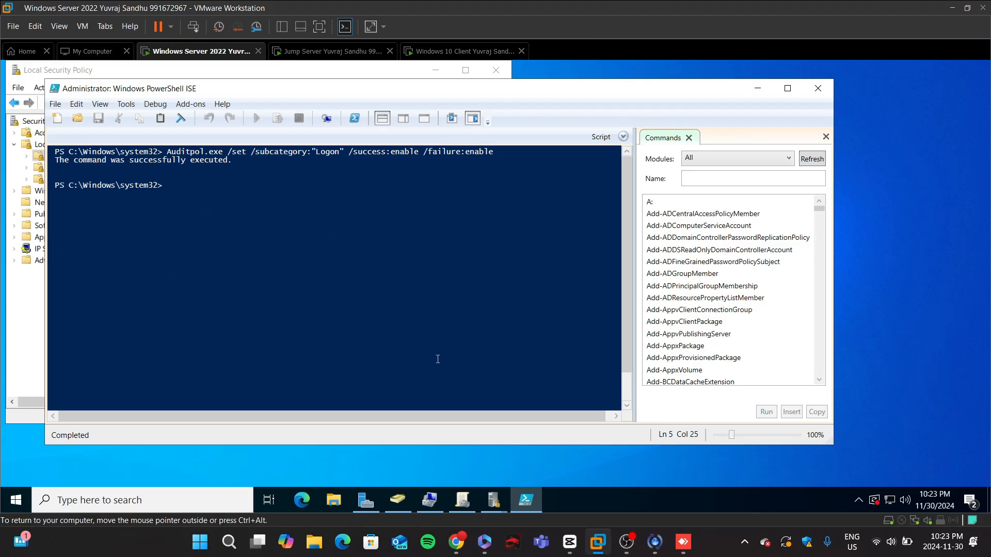
Step: Review the Advanced Audit Policies instructions in the lab document
{"action": "left_click", "coordinate": [456, 541]}
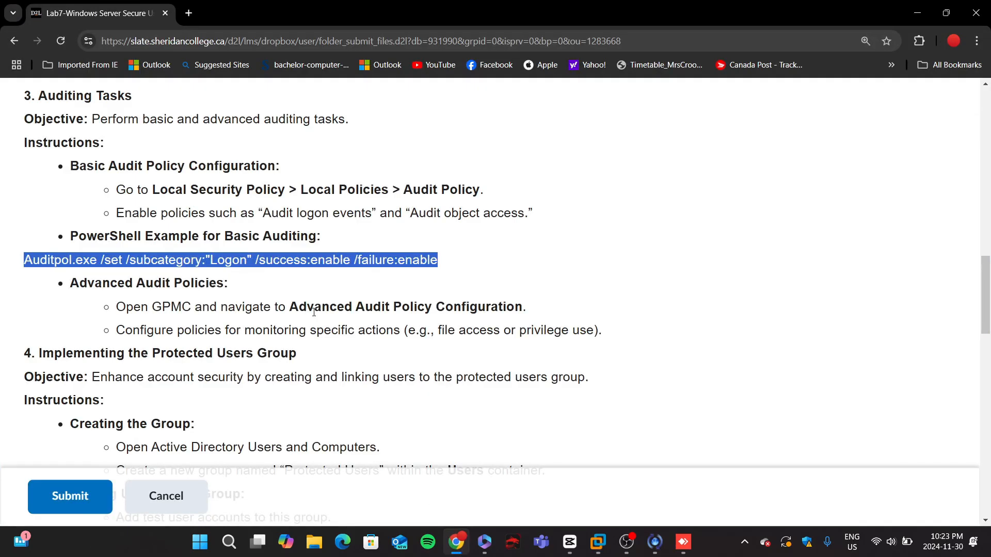
{"action": "scroll", "coordinate": [338, 327], "scroll_direction": "down", "scroll_amount": 1}
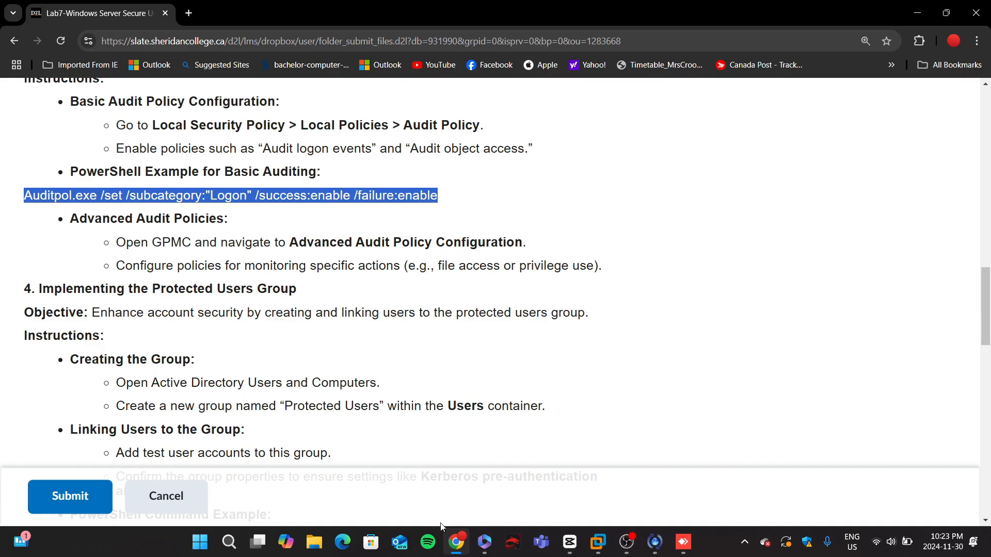
{"action": "left_click", "coordinate": [457, 540]}
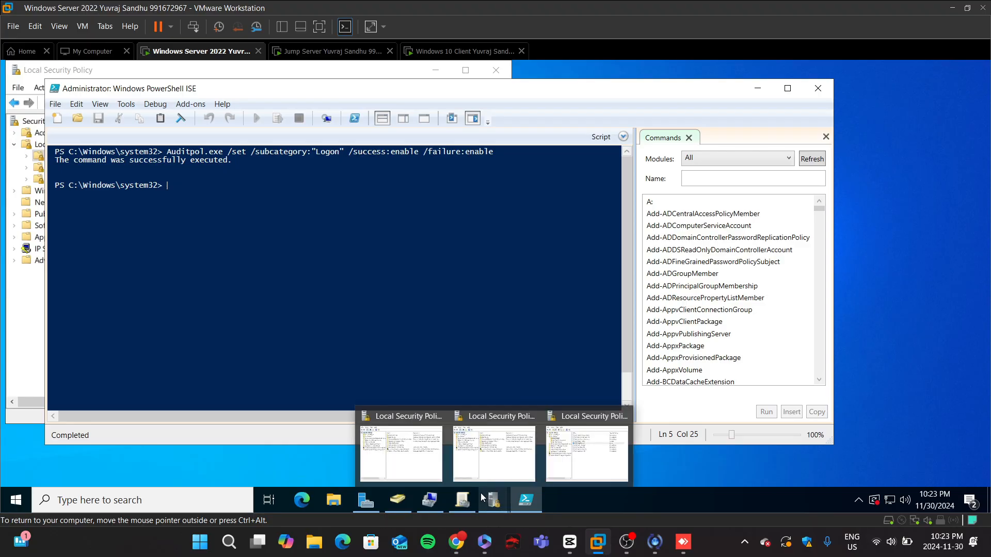
Step: Create a new GPO named Audit Policy For File Access under Group Policy Objects in Group Policy Management
{"action": "left_click", "coordinate": [466, 501]}
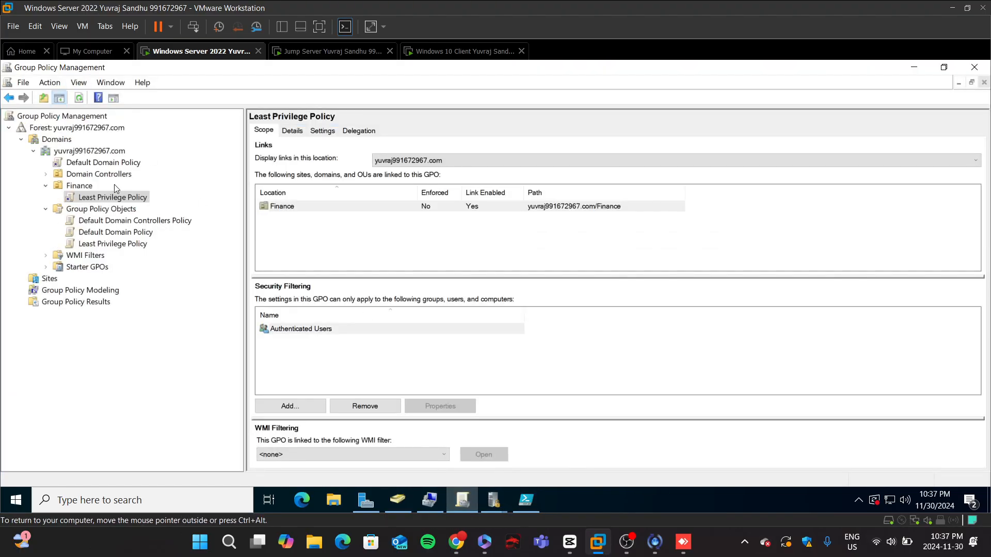
{"action": "left_click", "coordinate": [103, 208]}
{"action": "right_click", "coordinate": [104, 208]}
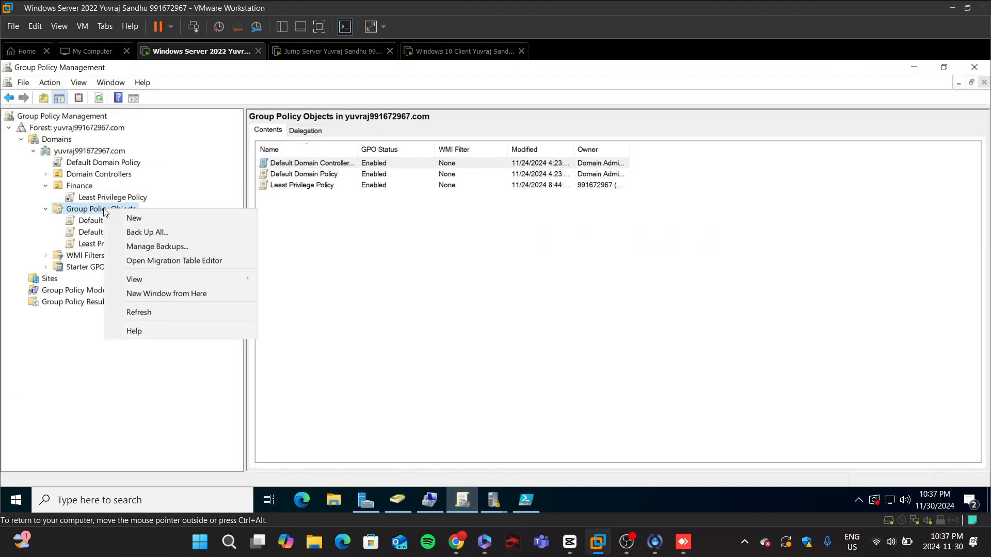
{"action": "left_click", "coordinate": [129, 216]}
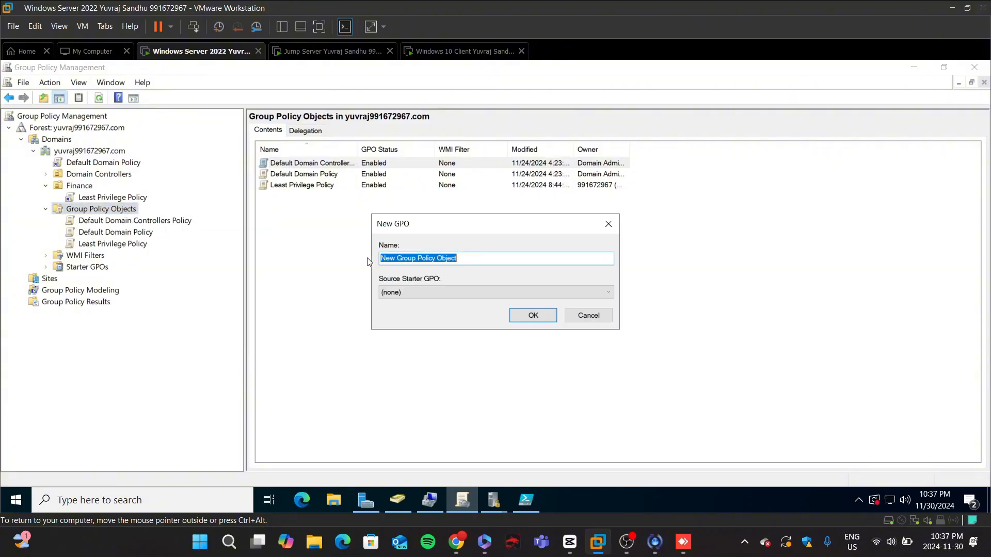
{"action": "key", "text": "BackSpace"}
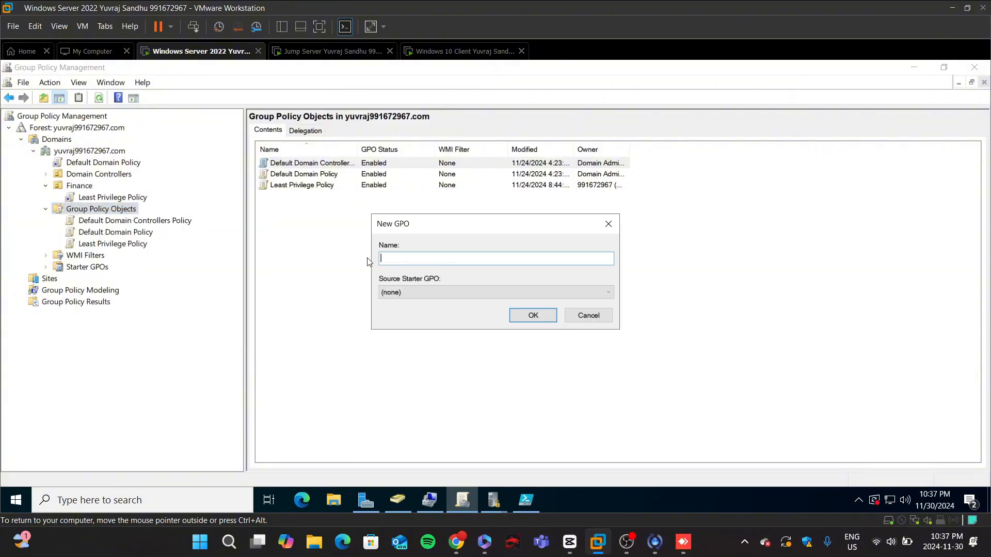
{"action": "type", "text": "Audi"}
{"action": "type", "text": "ess"}
{"action": "key", "text": "Return"}
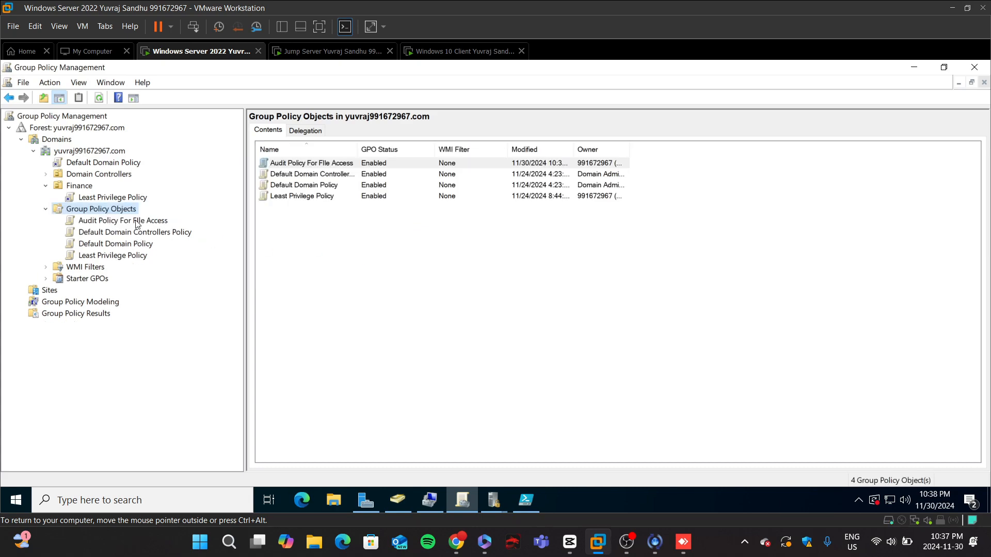
Step: Add Domain Users to the security filtering of the Audit Policy For File Access GPO
{"action": "left_click", "coordinate": [137, 223]}
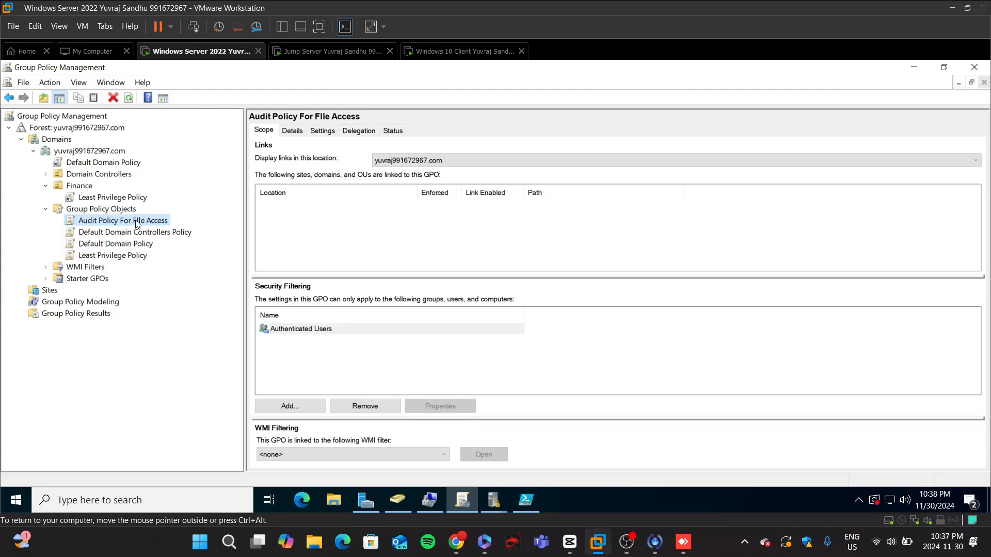
{"action": "right_click", "coordinate": [147, 223]}
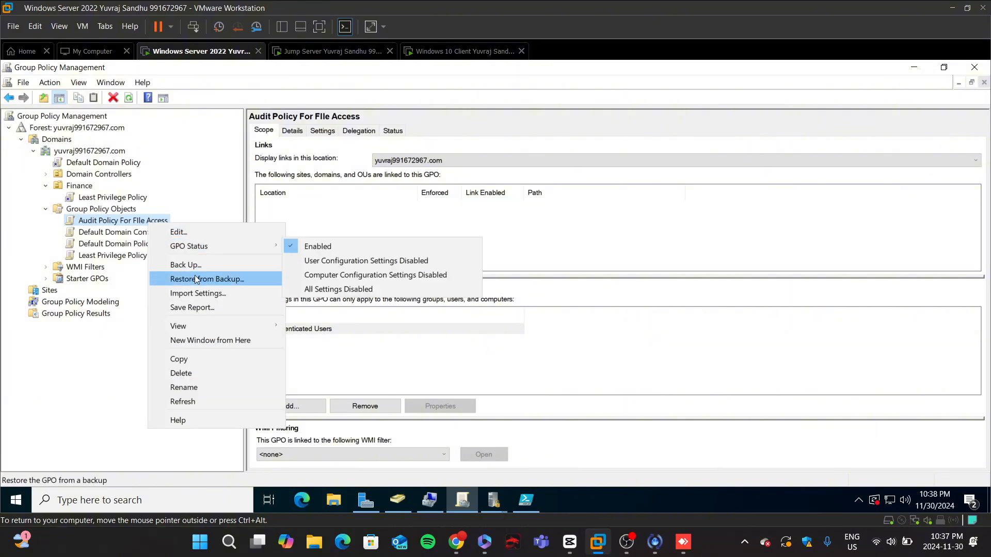
{"action": "left_click", "coordinate": [358, 174]}
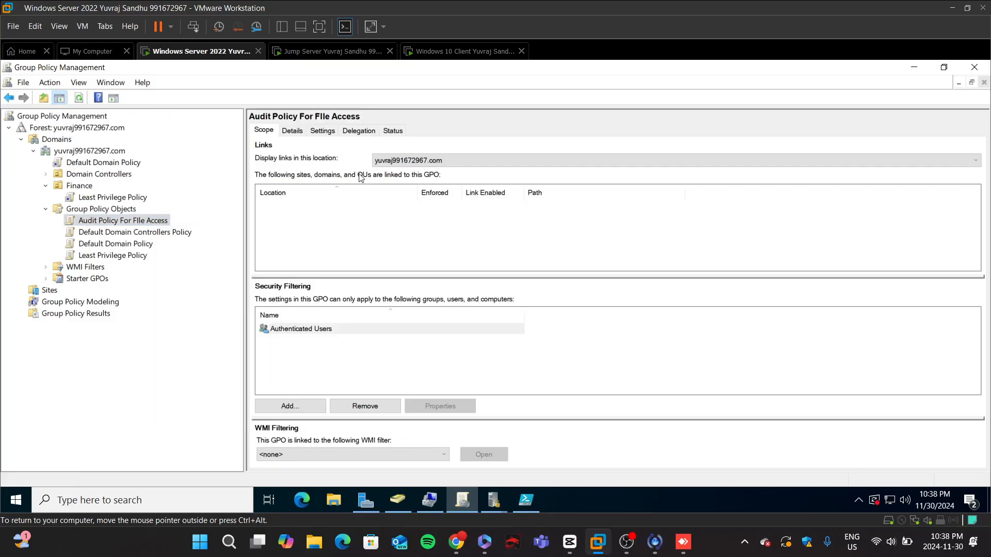
{"action": "left_click", "coordinate": [298, 406]}
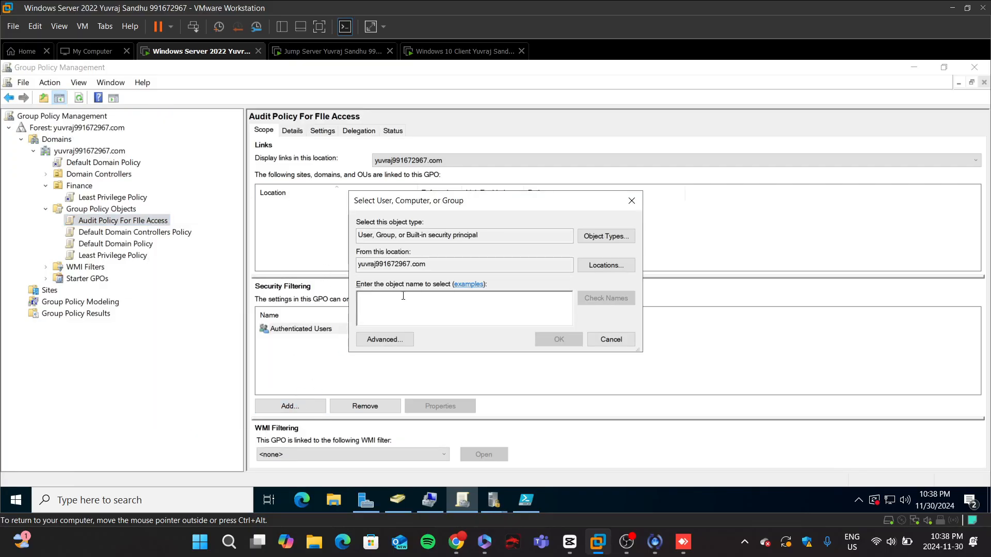
{"action": "type", "text": "Domain "}
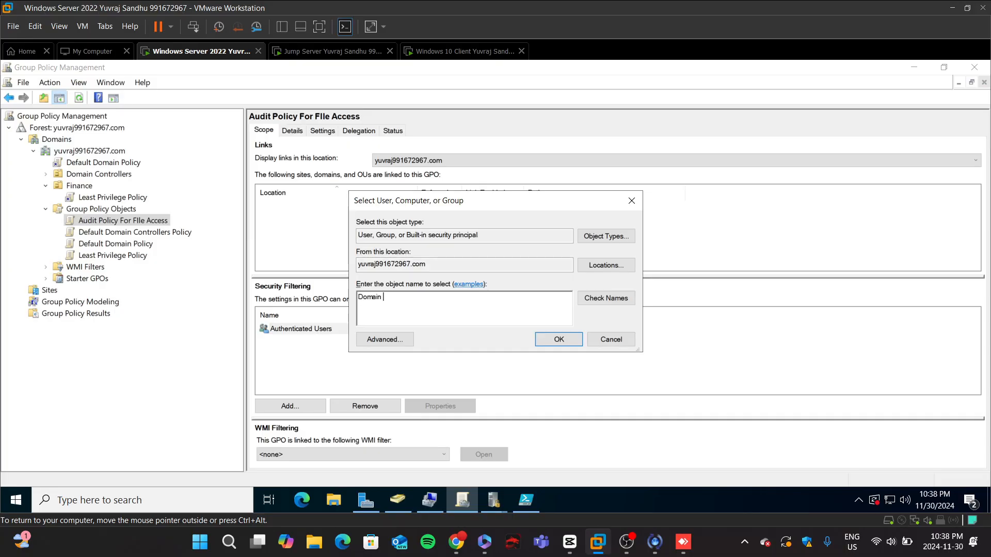
{"action": "type", "text": "Users"}
{"action": "key", "text": "Return"}
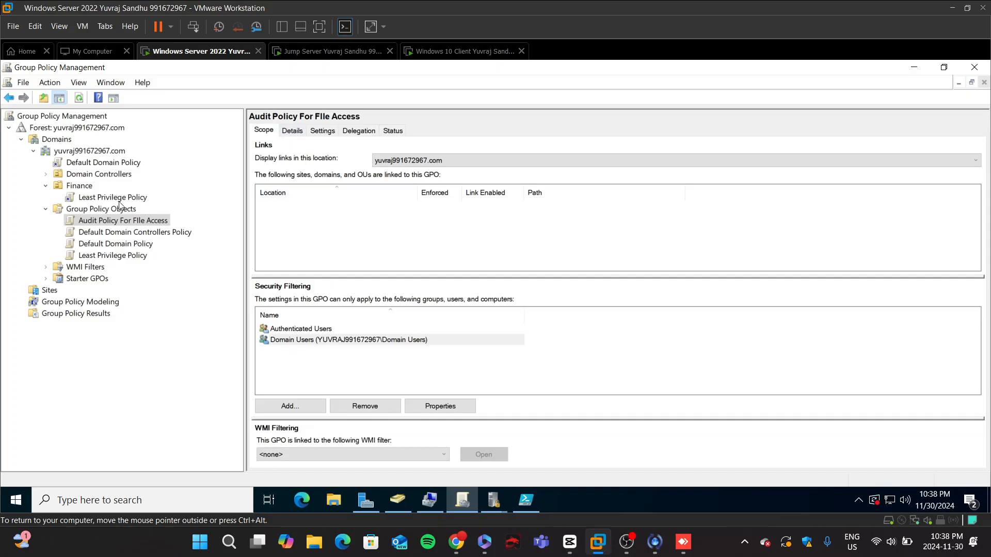
Step: Edit the GPO and expand Computer Configuration > Policies > Windows Settings > Security Settings > Advanced Audit Policy Configuration
{"action": "left_click", "coordinate": [79, 187]}
{"action": "left_click", "coordinate": [131, 221]}
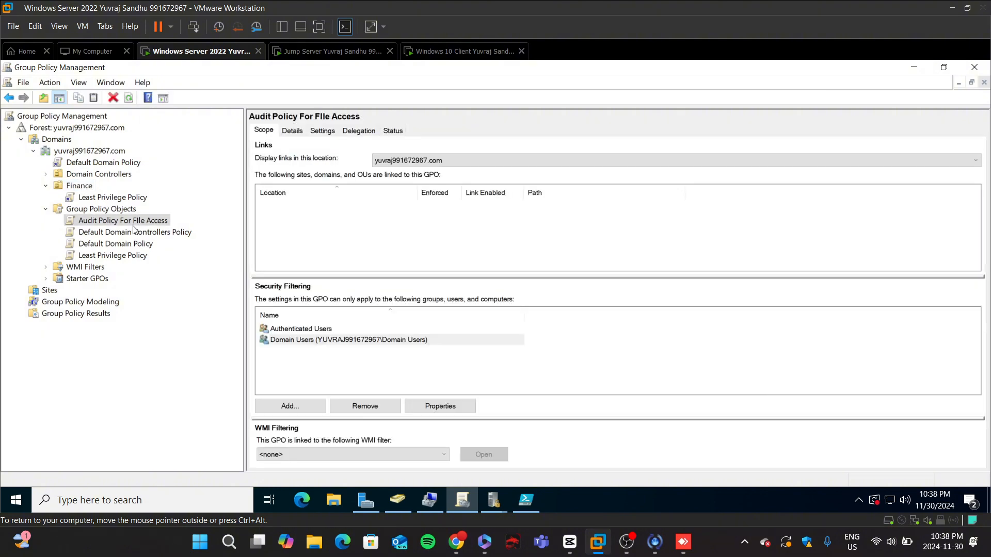
{"action": "right_click", "coordinate": [128, 225]}
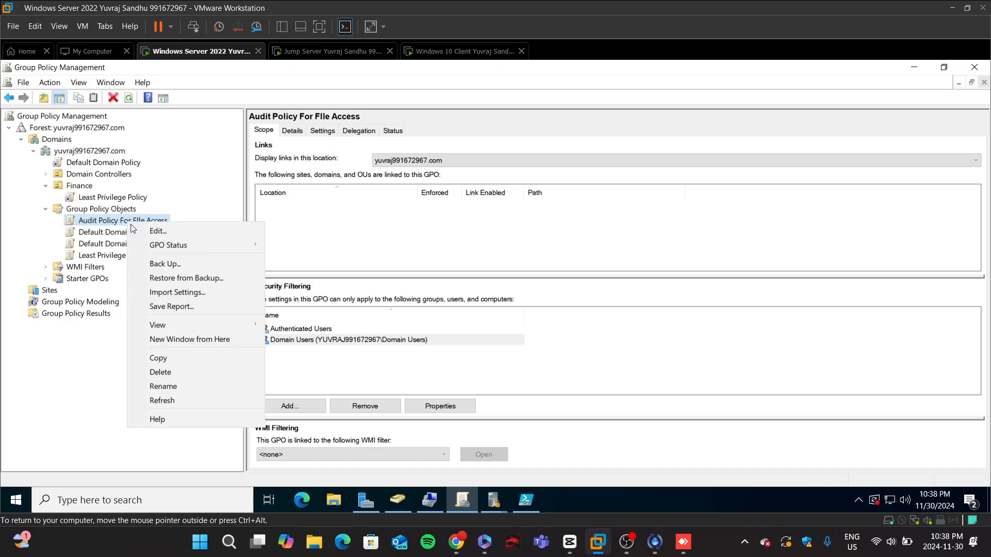
{"action": "left_click", "coordinate": [152, 235]}
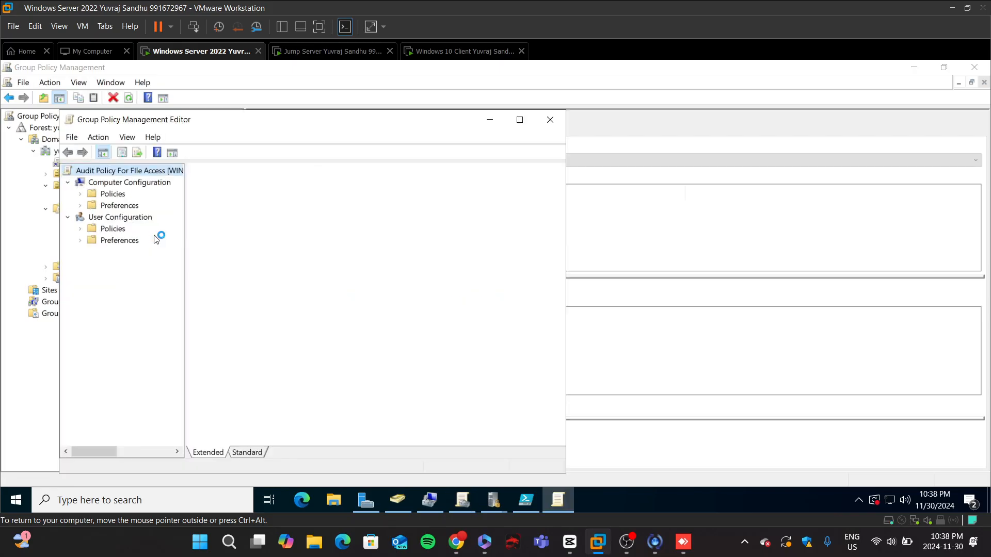
{"action": "double_click", "coordinate": [112, 194]}
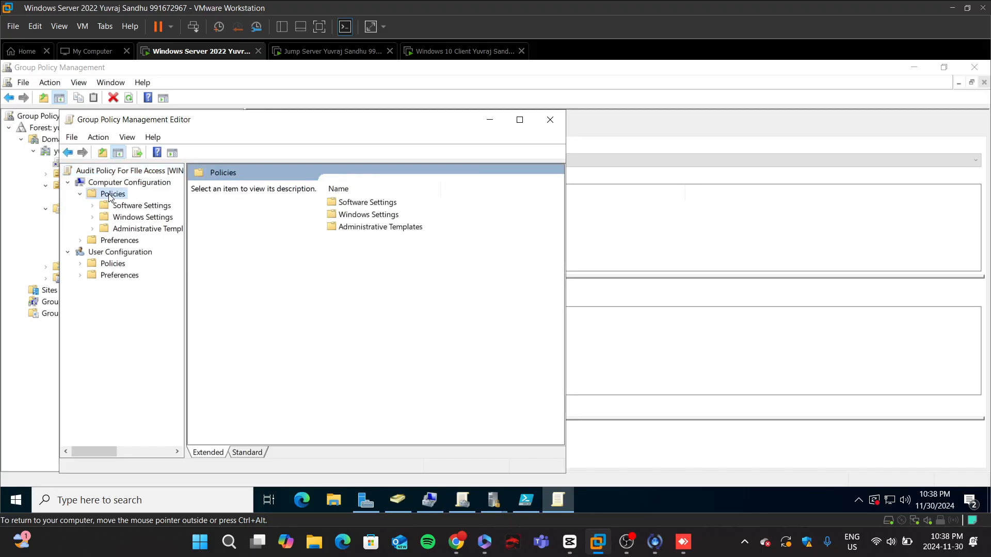
{"action": "double_click", "coordinate": [395, 216]}
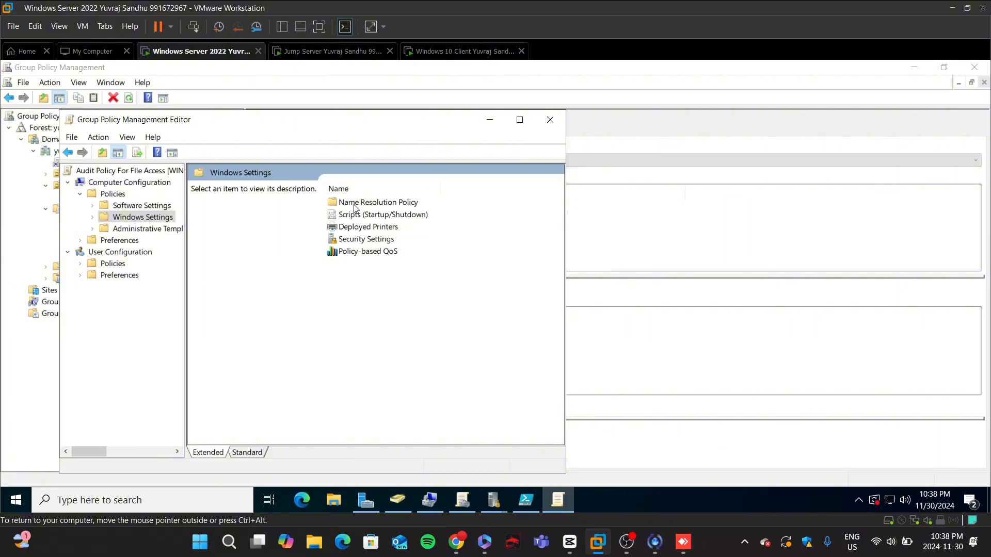
{"action": "double_click", "coordinate": [356, 240]}
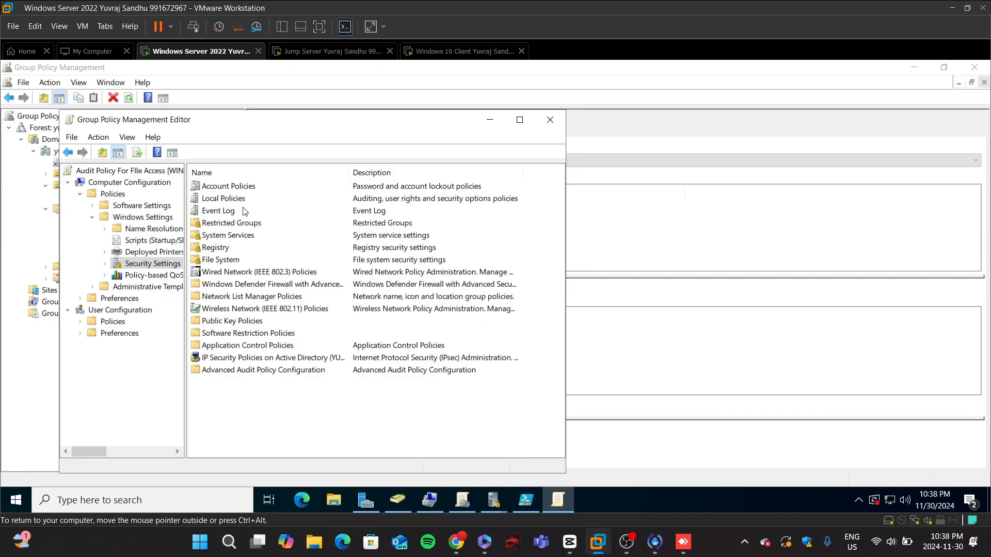
{"action": "double_click", "coordinate": [241, 372]}
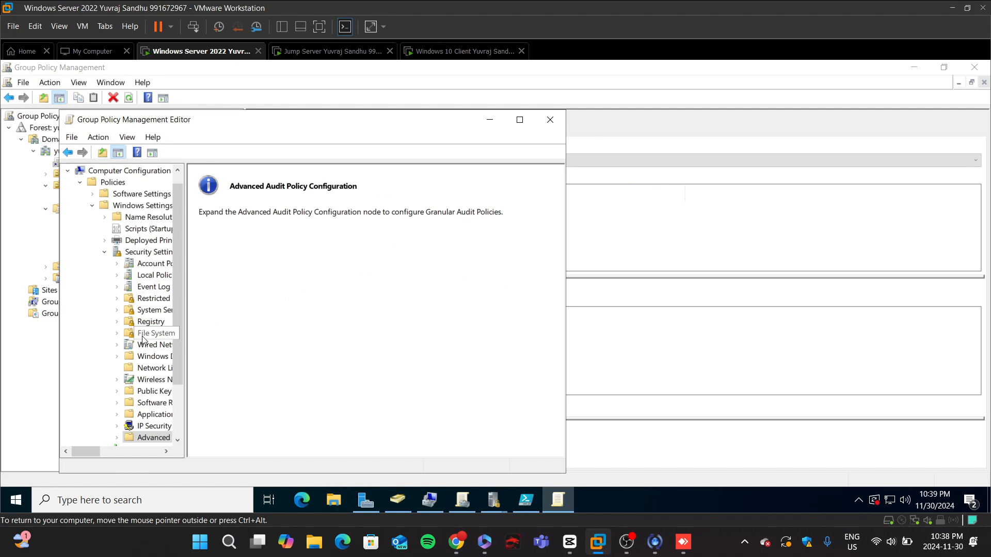
{"action": "scroll", "coordinate": [150, 335], "scroll_direction": "down", "scroll_amount": 1}
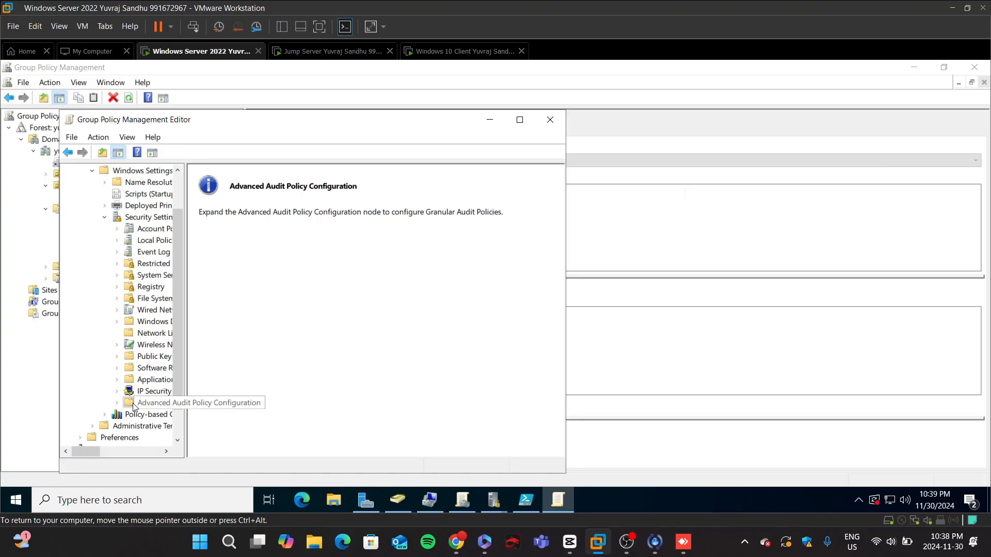
{"action": "left_click", "coordinate": [116, 404]}
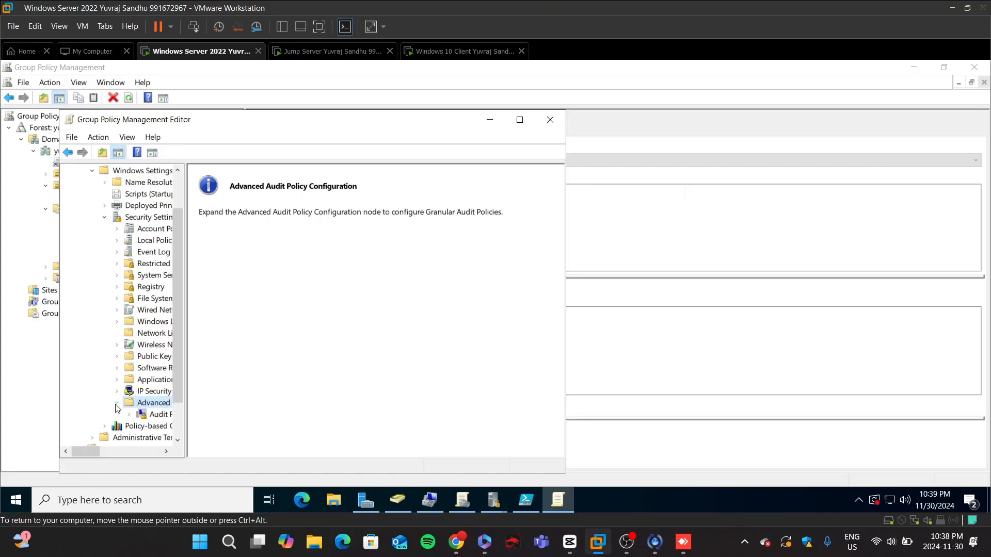
Step: Expand Audit Policies and browse its subcategory categories, checking the lab's advanced audit instructions in the browser
{"action": "double_click", "coordinate": [158, 415]}
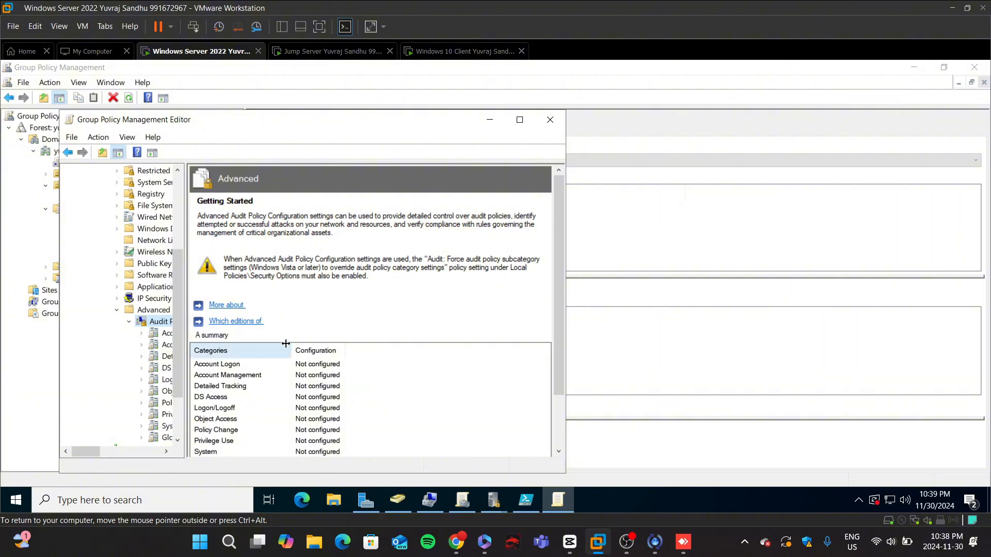
{"action": "left_click_drag", "start_coordinate": [185, 285], "coordinate": [243, 285]}
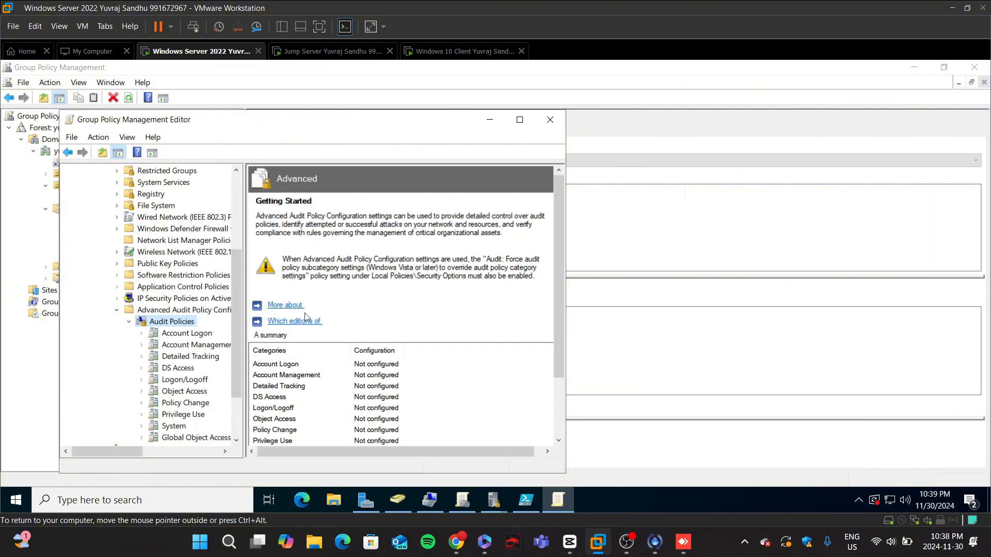
{"action": "scroll", "coordinate": [361, 309], "scroll_direction": "down", "scroll_amount": 3}
{"action": "scroll", "coordinate": [197, 360], "scroll_direction": "down", "scroll_amount": 2}
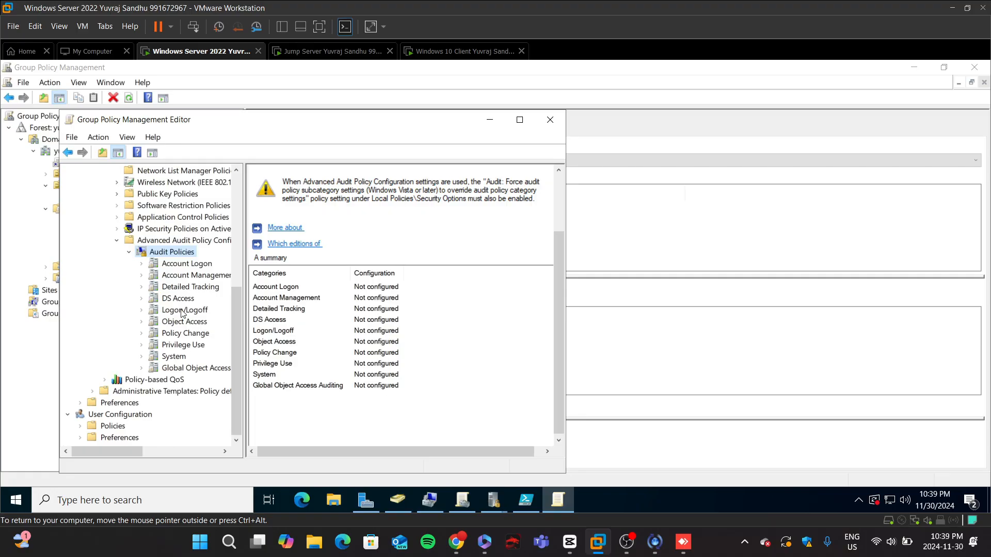
{"action": "left_click", "coordinate": [519, 119]}
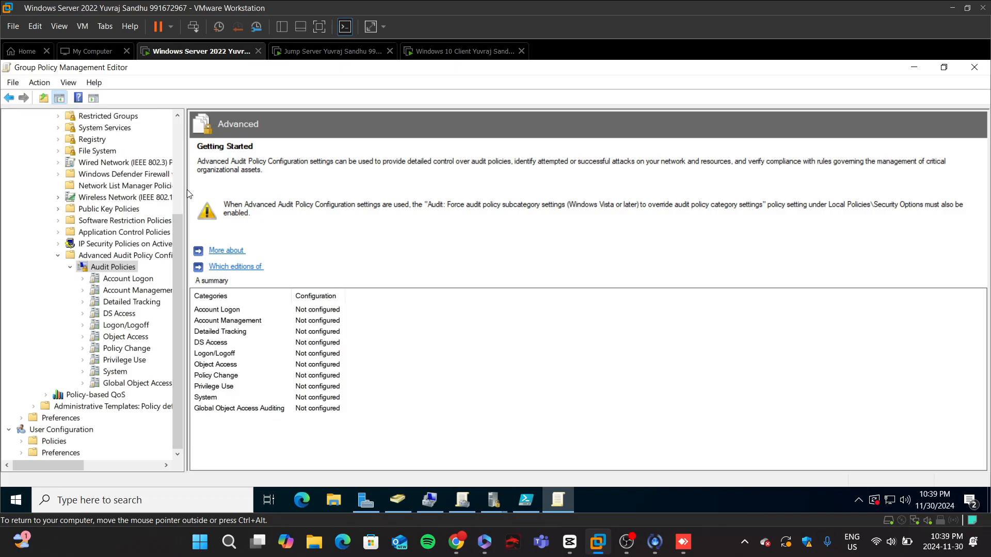
{"action": "left_click_drag", "start_coordinate": [183, 190], "coordinate": [236, 196]}
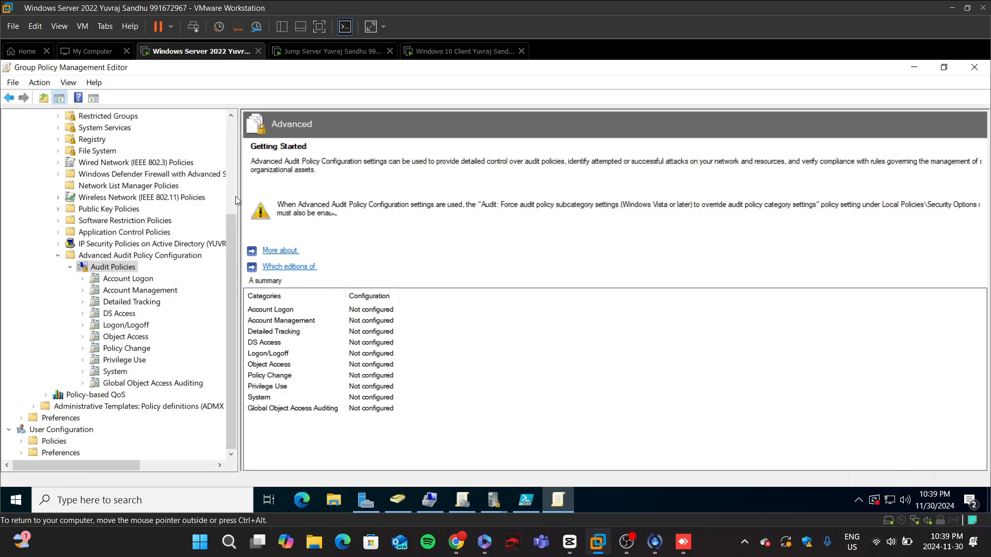
{"action": "left_click", "coordinate": [128, 279]}
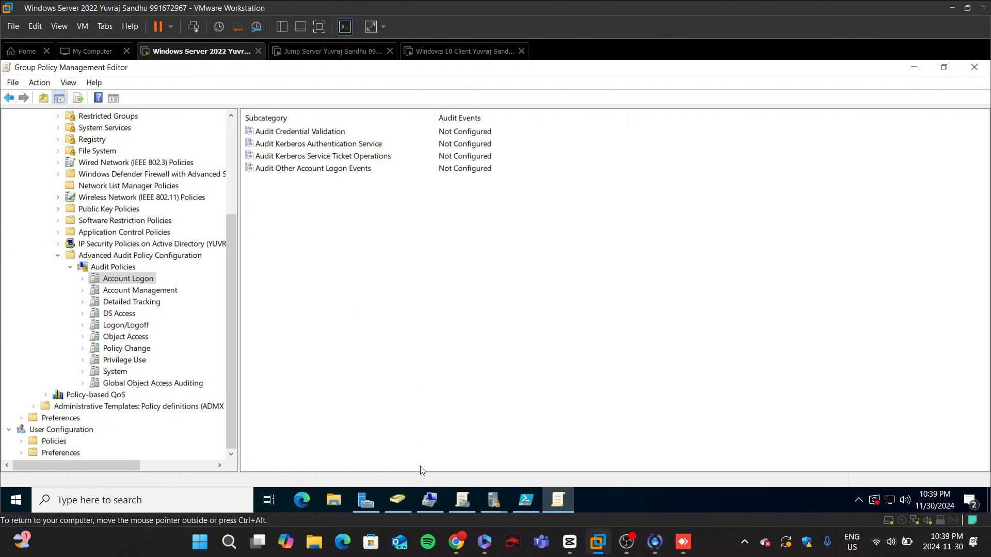
{"action": "left_click", "coordinate": [455, 536]}
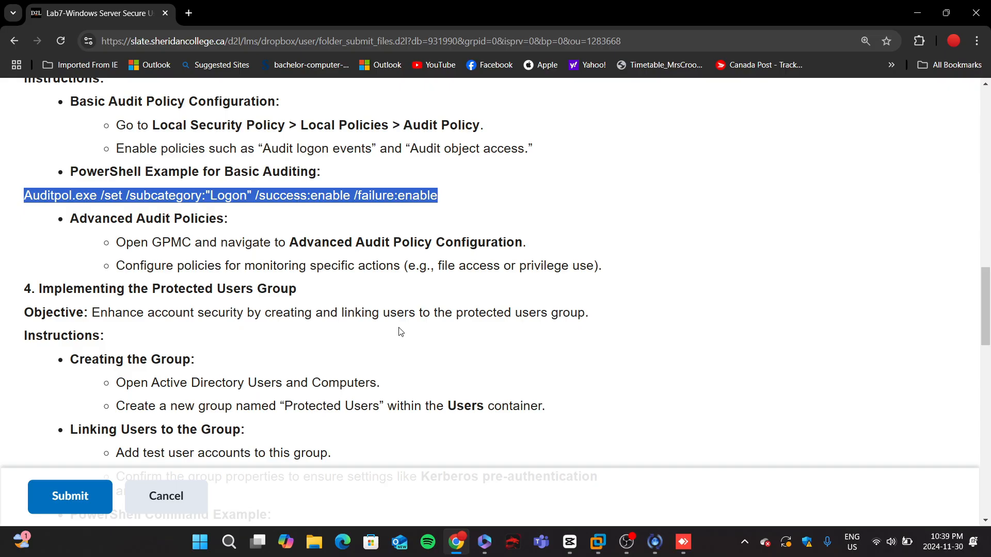
{"action": "left_click", "coordinate": [456, 542]}
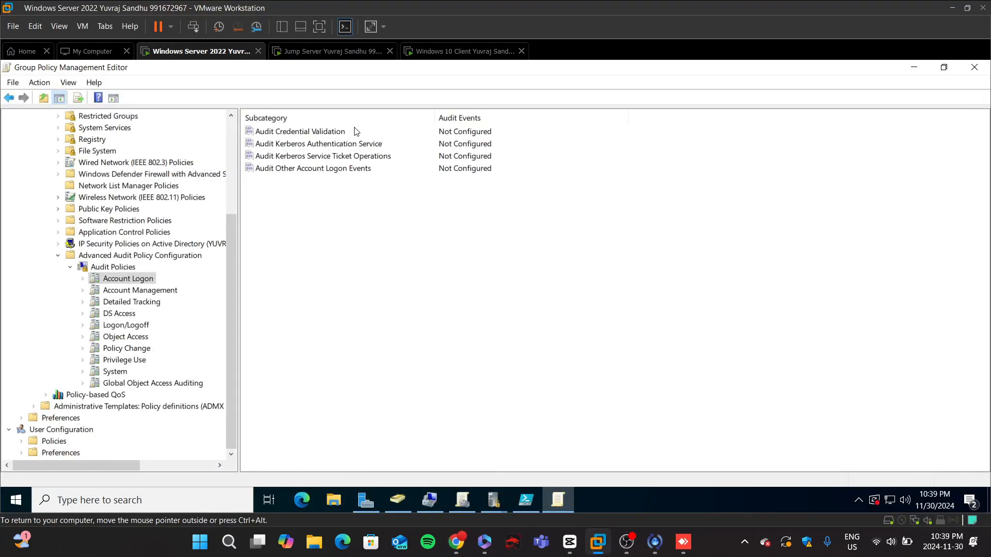
{"action": "left_click", "coordinate": [120, 292]}
{"action": "left_click", "coordinate": [120, 303]}
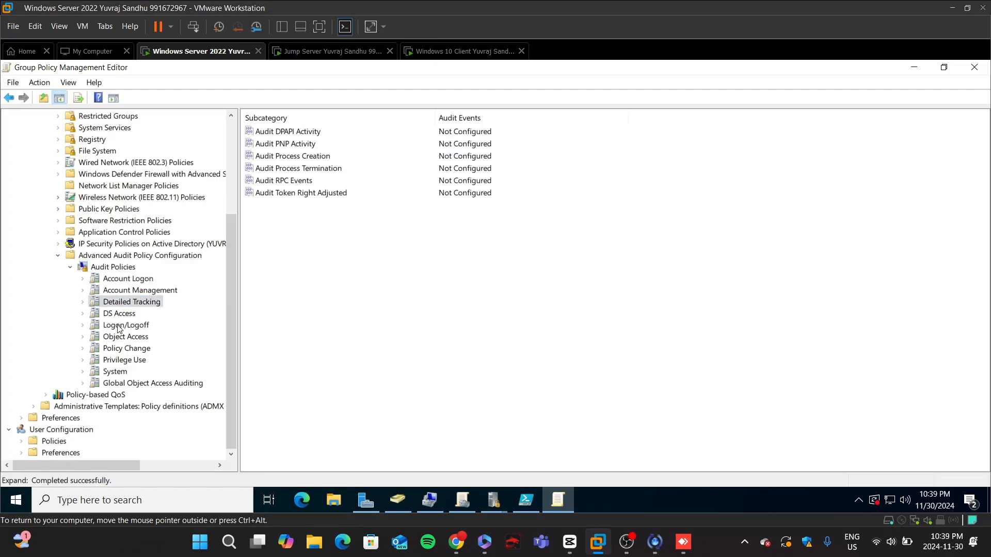
Step: Configure Audit Logon under Logon/Logoff to audit both Success and Failure events
{"action": "left_click", "coordinate": [120, 326]}
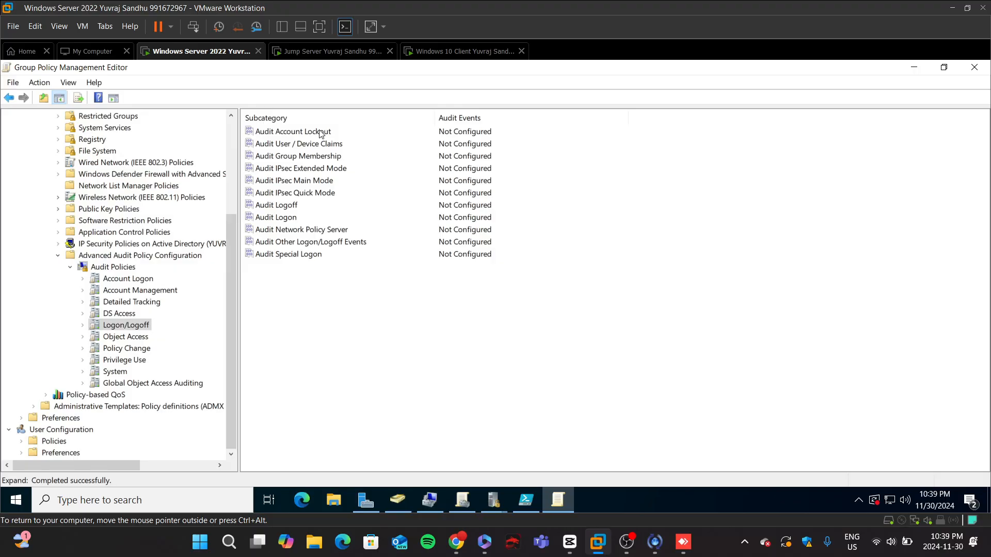
{"action": "left_click", "coordinate": [285, 219]}
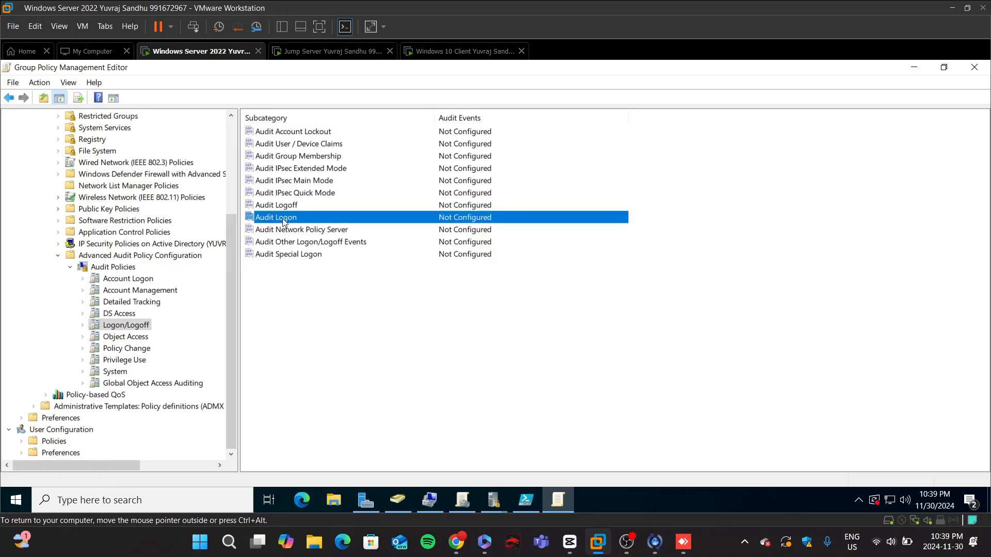
{"action": "double_click", "coordinate": [283, 220]}
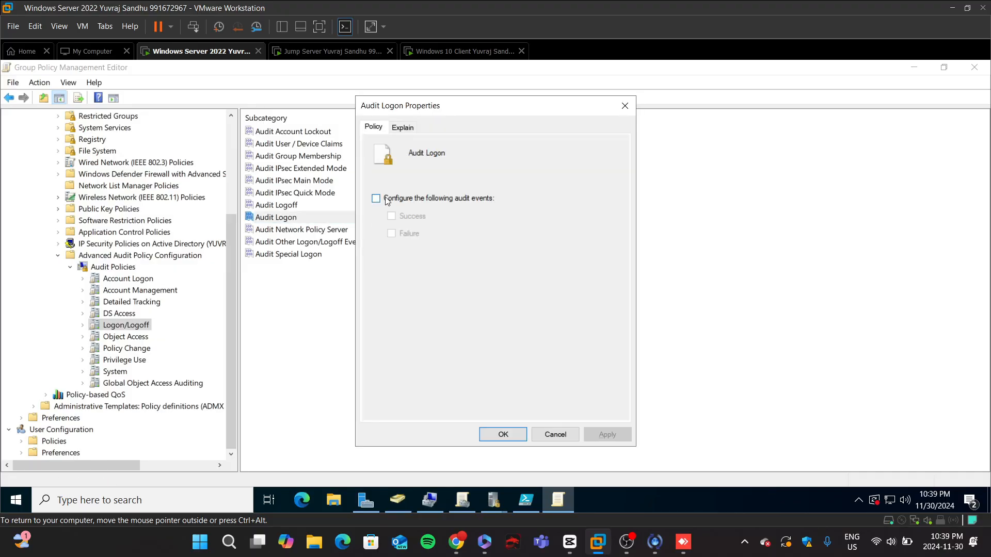
{"action": "left_click", "coordinate": [385, 197]}
{"action": "left_click", "coordinate": [391, 217]}
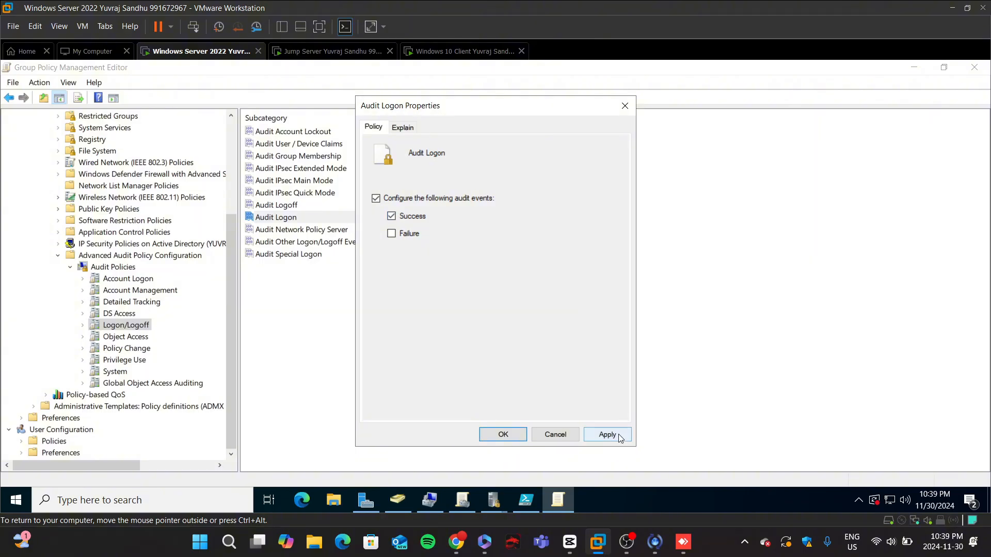
{"action": "left_click", "coordinate": [619, 436]}
{"action": "left_click", "coordinate": [392, 233]}
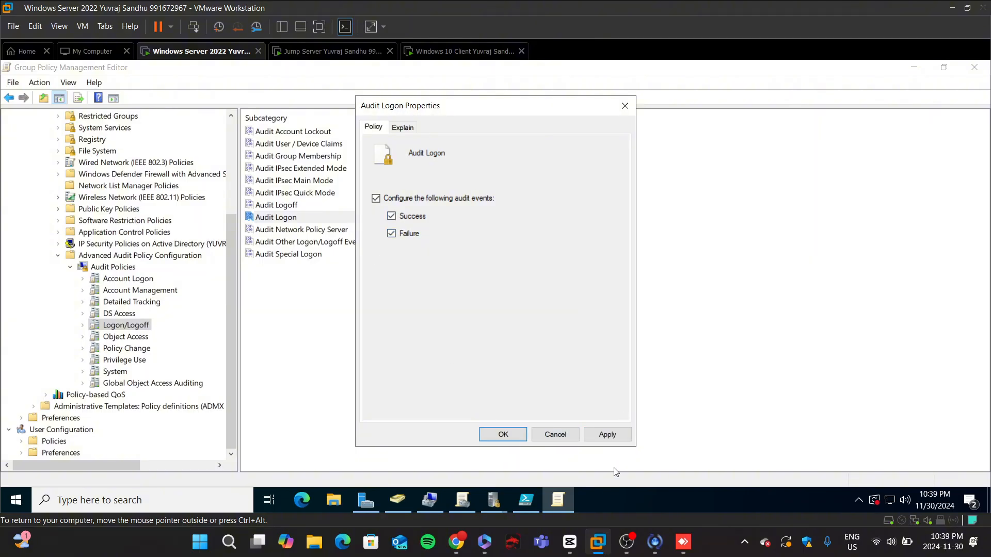
{"action": "left_click", "coordinate": [619, 436]}
{"action": "left_click", "coordinate": [497, 435]}
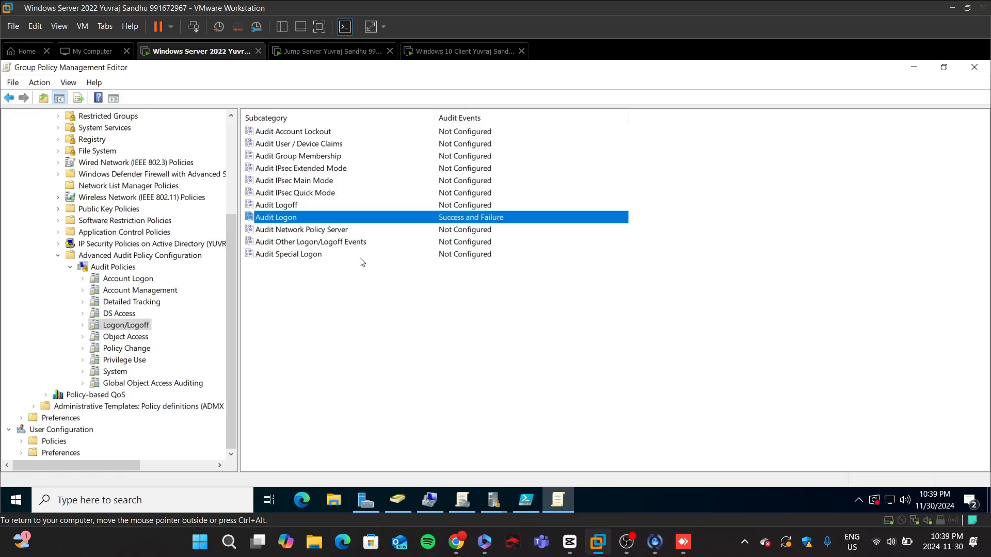
Step: Configure Audit Logoff to audit both Success and Failure events
{"action": "double_click", "coordinate": [292, 207]}
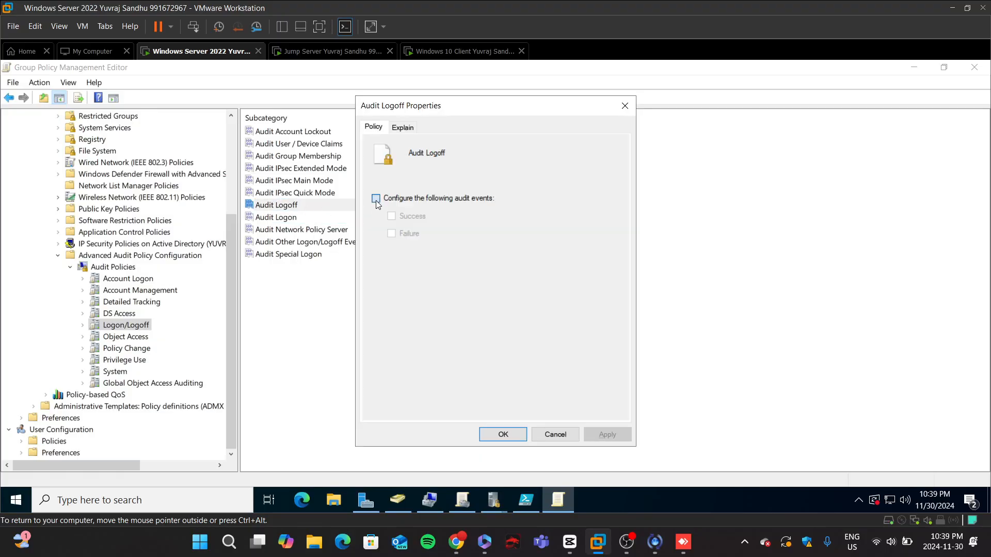
{"action": "left_click", "coordinate": [376, 199]}
{"action": "left_click", "coordinate": [391, 216]}
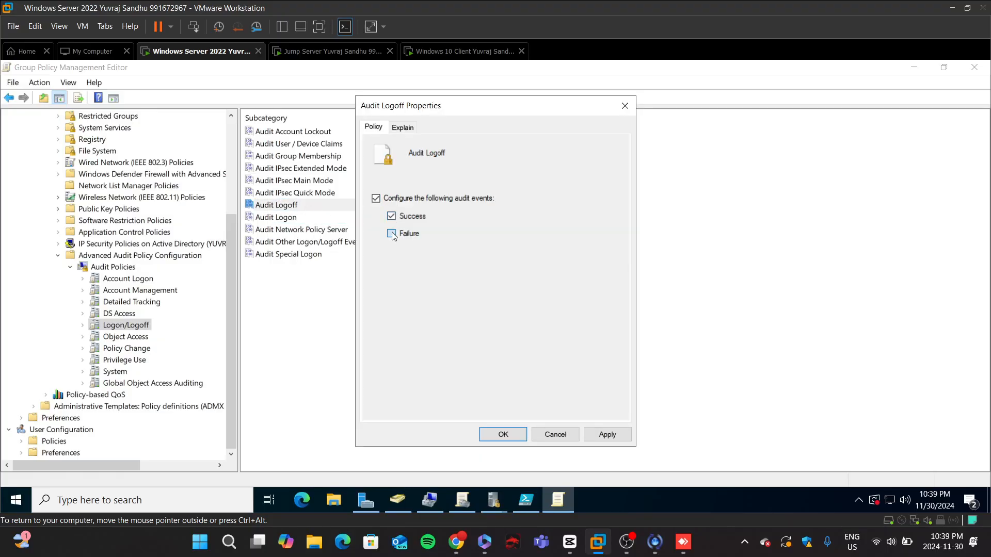
{"action": "left_click", "coordinate": [391, 234]}
{"action": "left_click", "coordinate": [615, 437]}
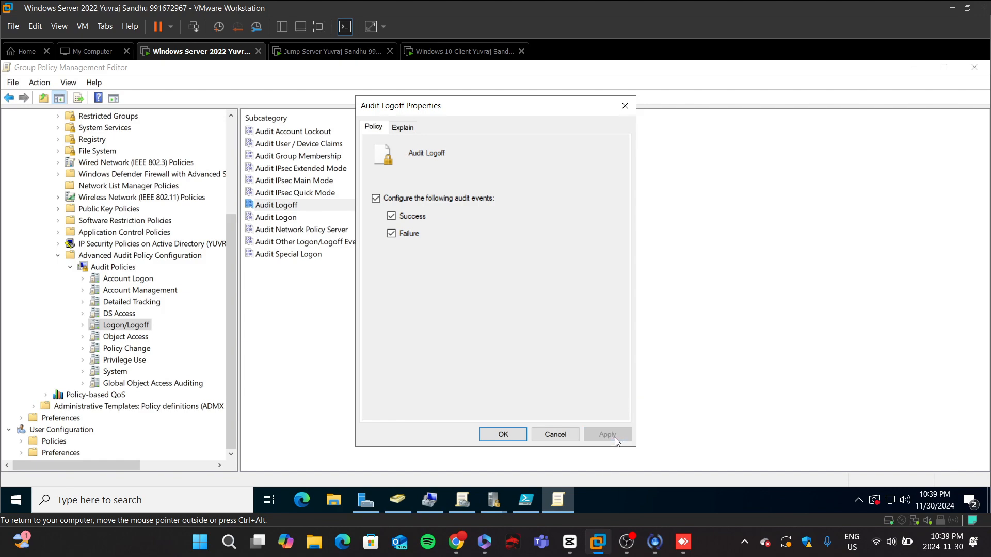
{"action": "left_click", "coordinate": [519, 435]}
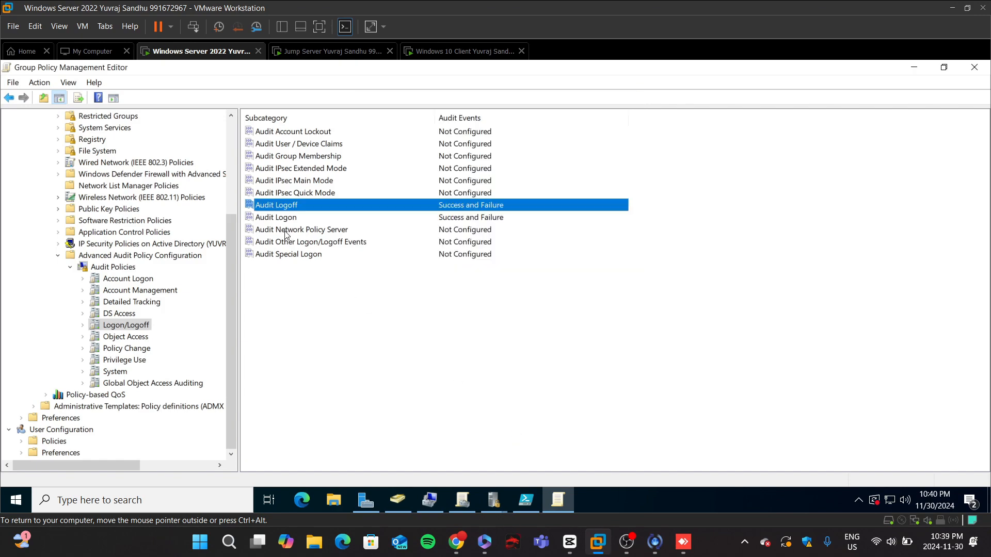
Step: Configure Audit Account Lockout to audit both Success and Failure events
{"action": "double_click", "coordinate": [301, 132]}
{"action": "left_click", "coordinate": [376, 198]}
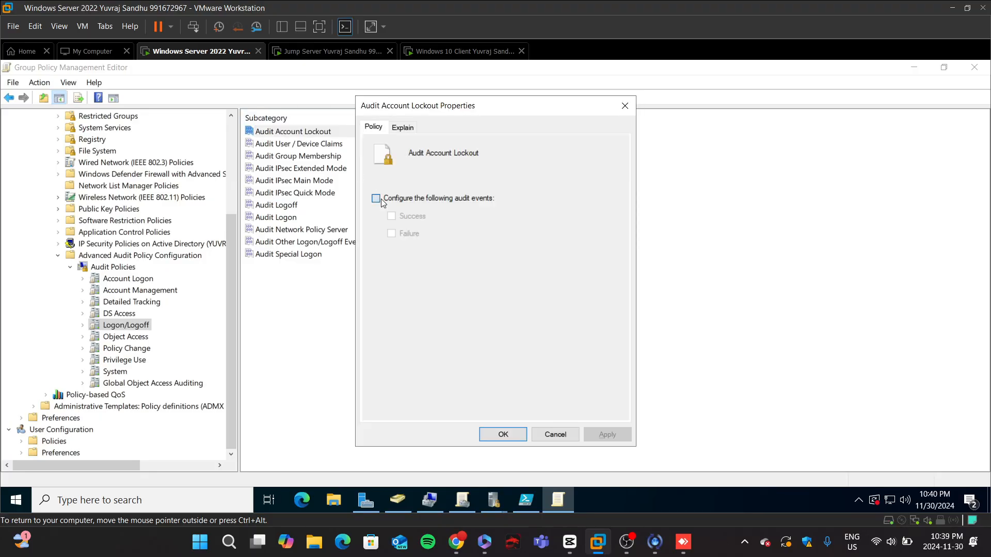
{"action": "left_click", "coordinate": [392, 216]}
{"action": "left_click", "coordinate": [392, 233]}
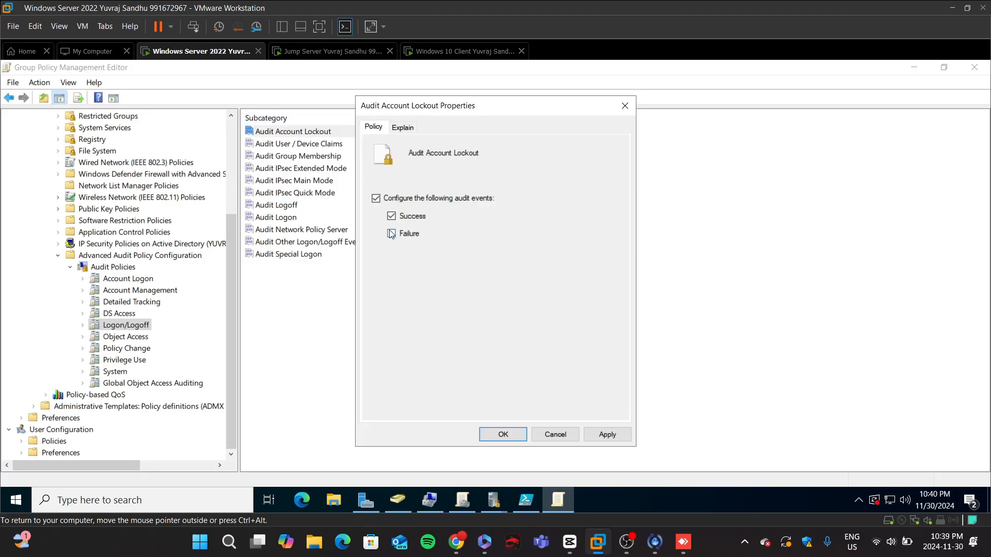
{"action": "left_click", "coordinate": [618, 434]}
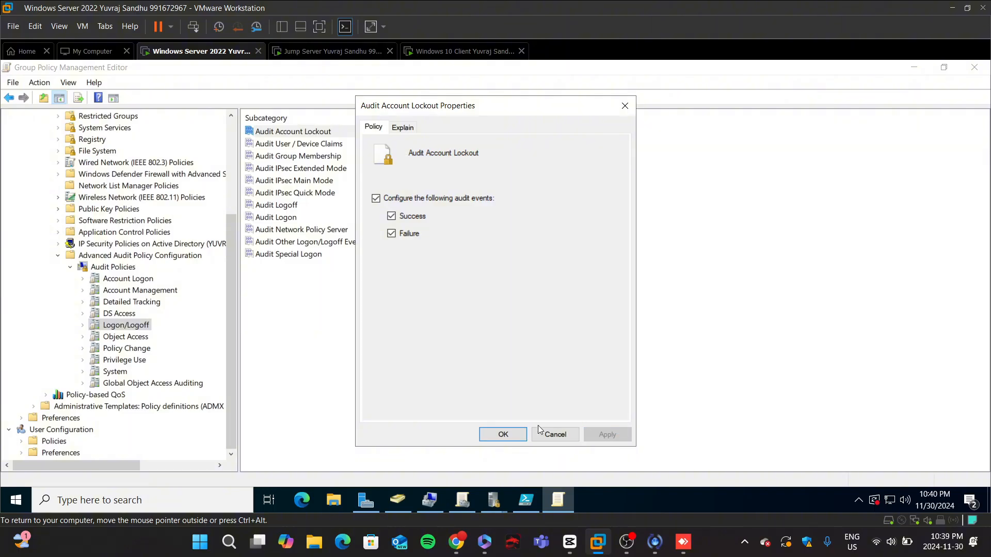
{"action": "left_click", "coordinate": [504, 435]}
Step: Configure Audit Non Sensitive Privilege Use under Privilege Use to audit Success and Failure events
{"action": "left_click", "coordinate": [124, 360]}
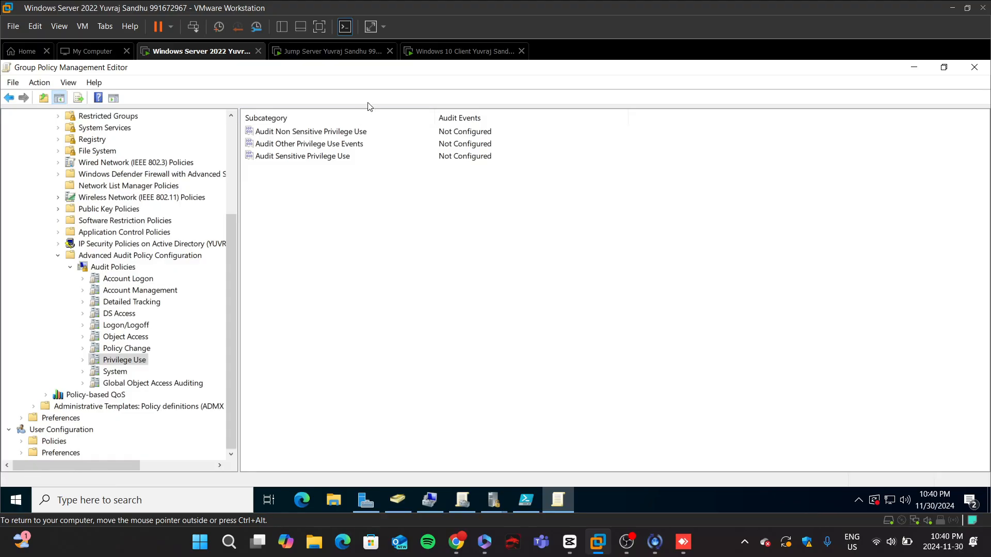
{"action": "double_click", "coordinate": [361, 132]}
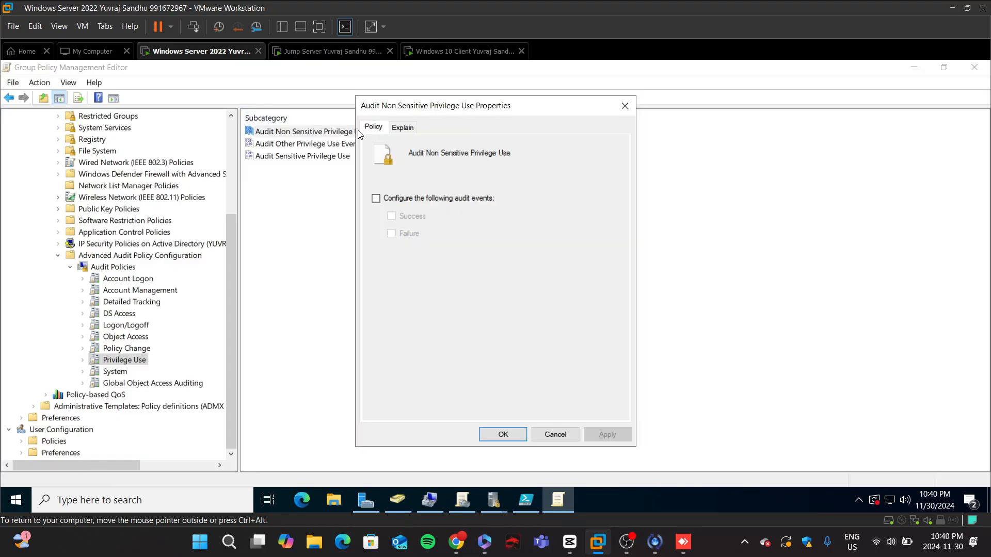
{"action": "left_click", "coordinate": [388, 200]}
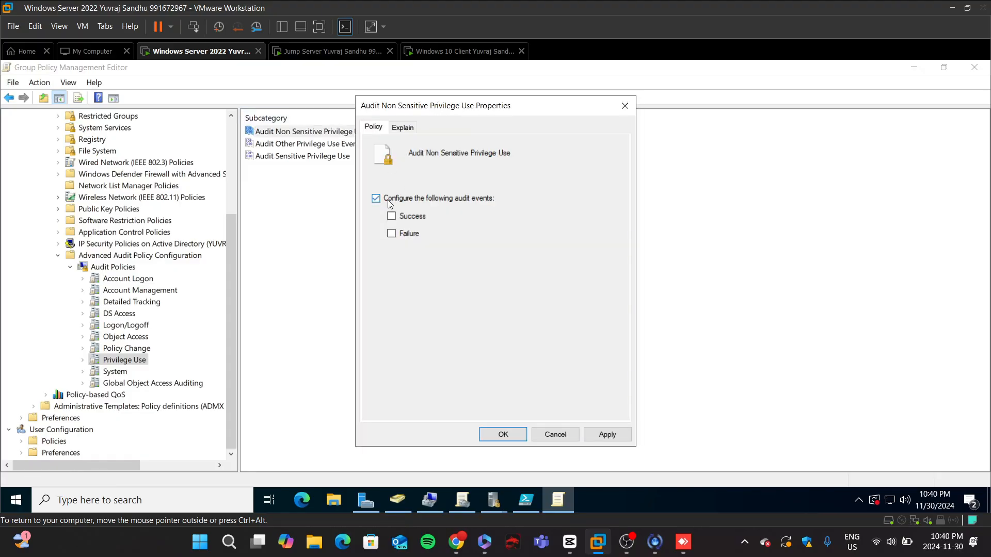
{"action": "left_click", "coordinate": [392, 235]}
{"action": "left_click", "coordinate": [605, 435]}
{"action": "left_click", "coordinate": [524, 434]}
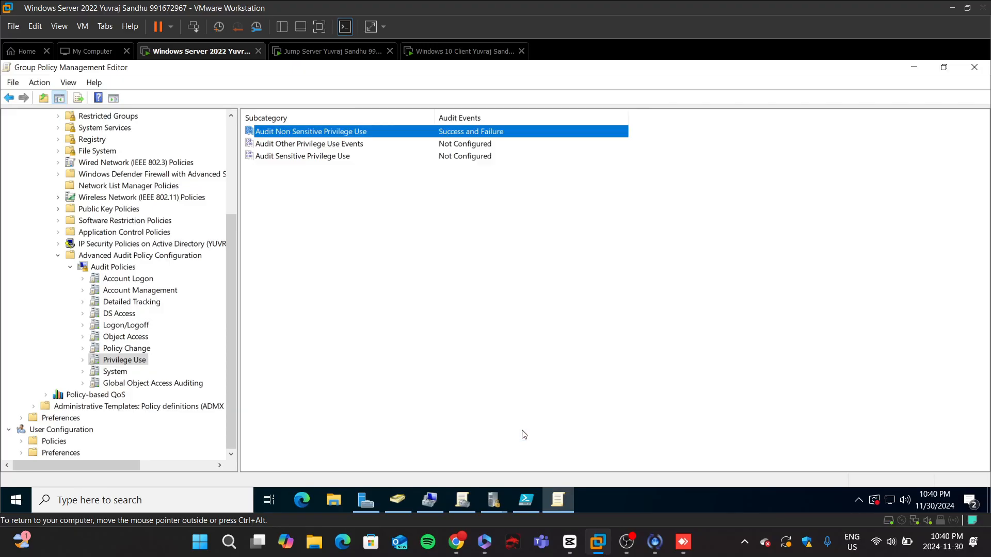
Step: Configure Audit Other Privilege Use Events to audit both Success and Failure events
{"action": "double_click", "coordinate": [335, 144]}
{"action": "left_click", "coordinate": [376, 198]}
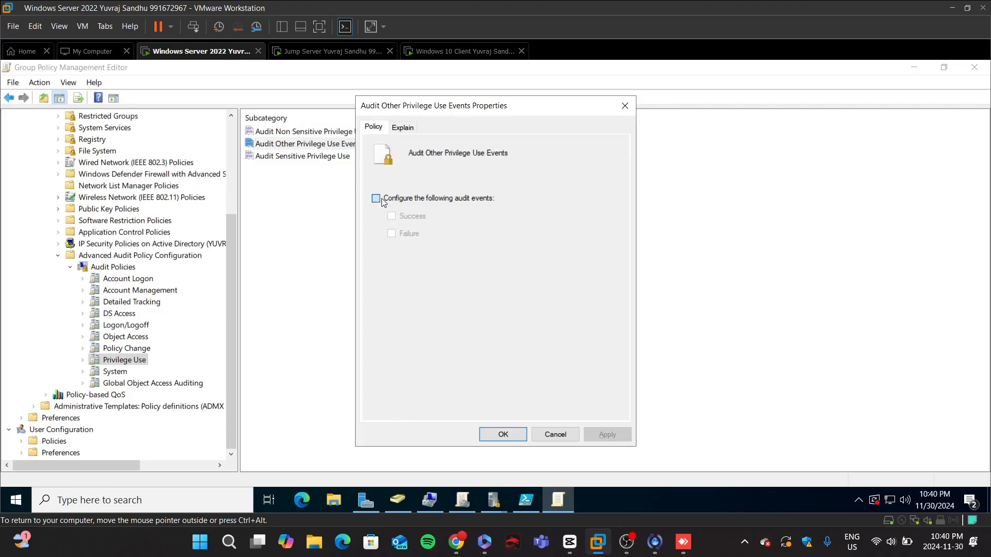
{"action": "left_click", "coordinate": [390, 216]}
{"action": "left_click", "coordinate": [392, 233]}
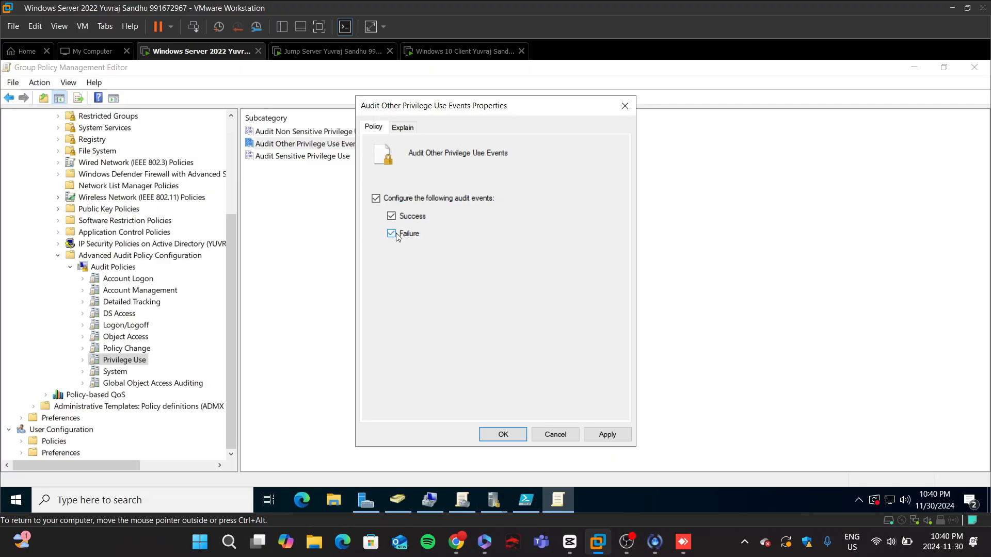
{"action": "left_click", "coordinate": [607, 435]}
{"action": "left_click", "coordinate": [516, 428]}
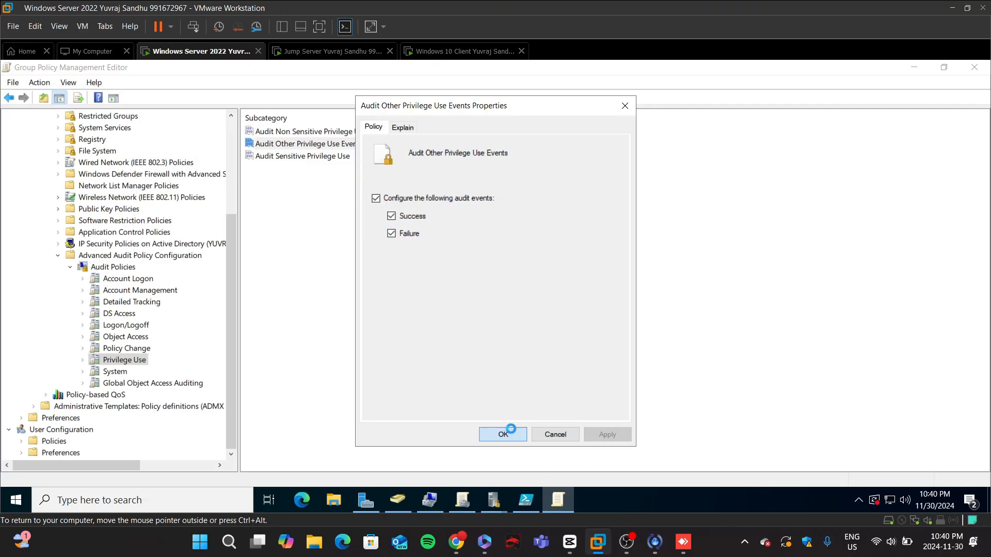
Step: Configure Audit Sensitive Privilege Use to audit both Success and Failure events
{"action": "double_click", "coordinate": [289, 156]}
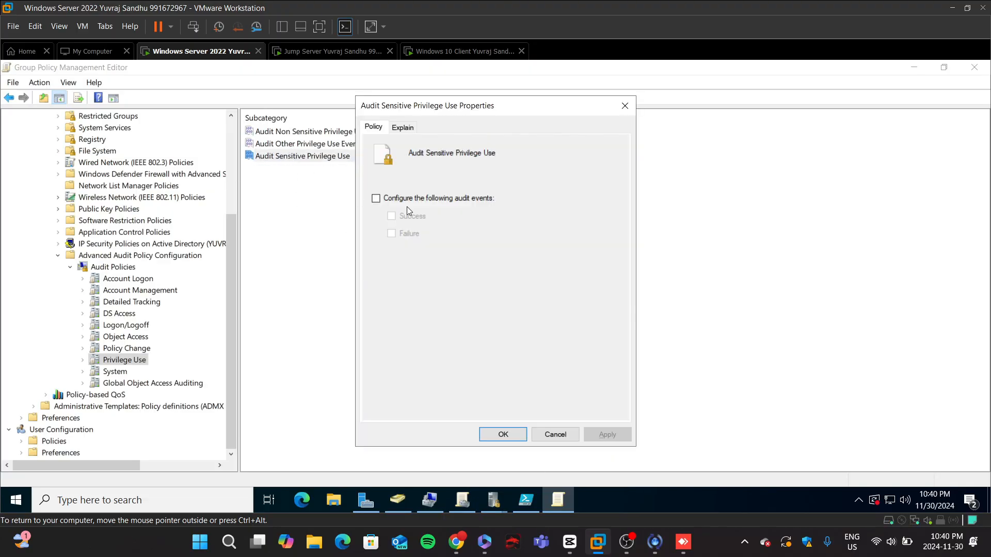
{"action": "left_click", "coordinate": [376, 198]}
{"action": "left_click", "coordinate": [391, 215]}
{"action": "left_click", "coordinate": [391, 234]}
{"action": "left_click", "coordinate": [618, 435]}
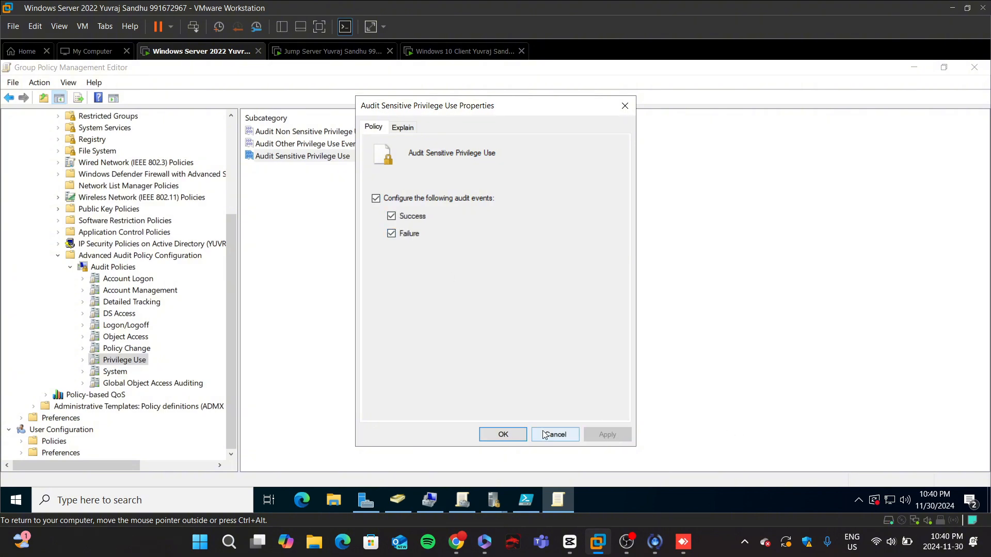
{"action": "left_click", "coordinate": [502, 434]}
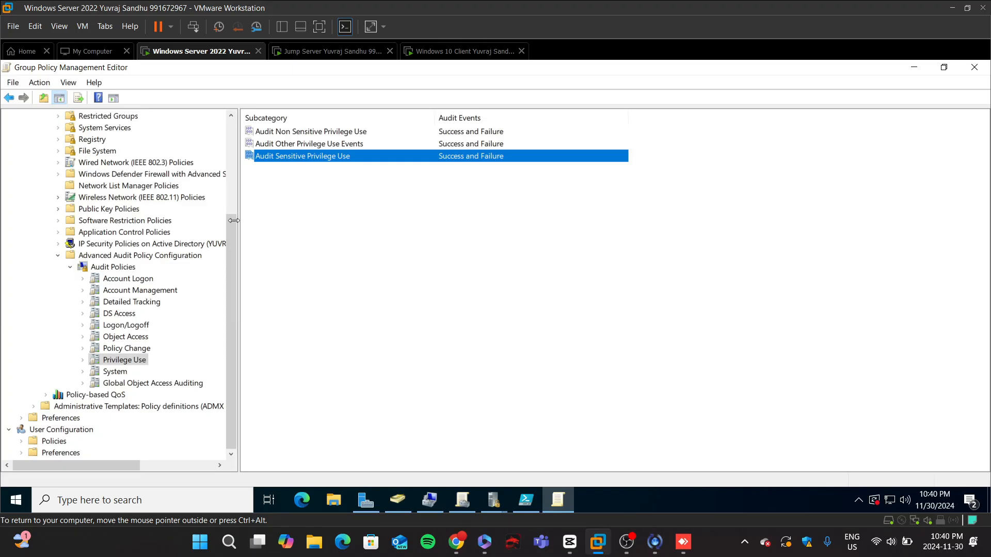
Step: Configure Audit File System under Object Access to audit both Success and Failure events
{"action": "left_click", "coordinate": [133, 338]}
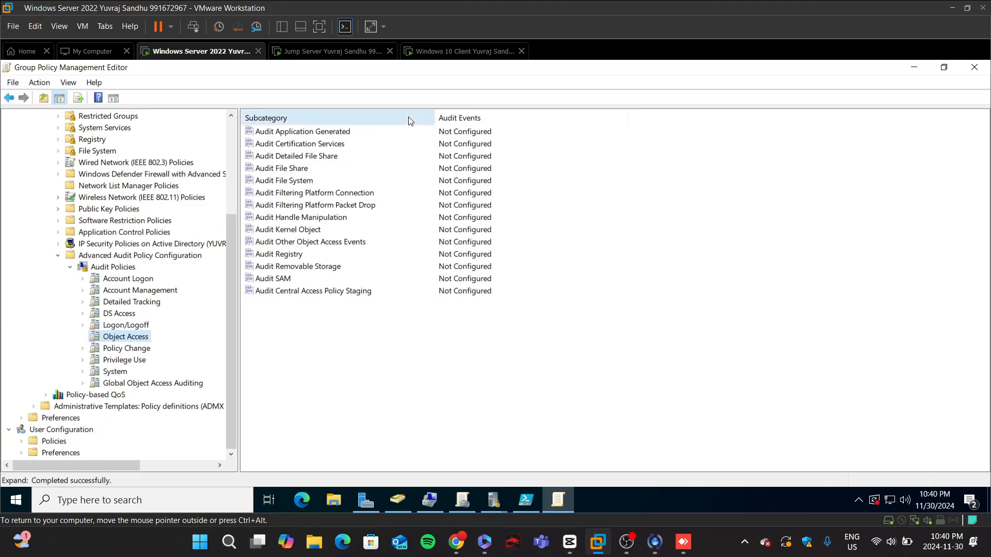
{"action": "double_click", "coordinate": [305, 181]}
{"action": "left_click", "coordinate": [376, 199]}
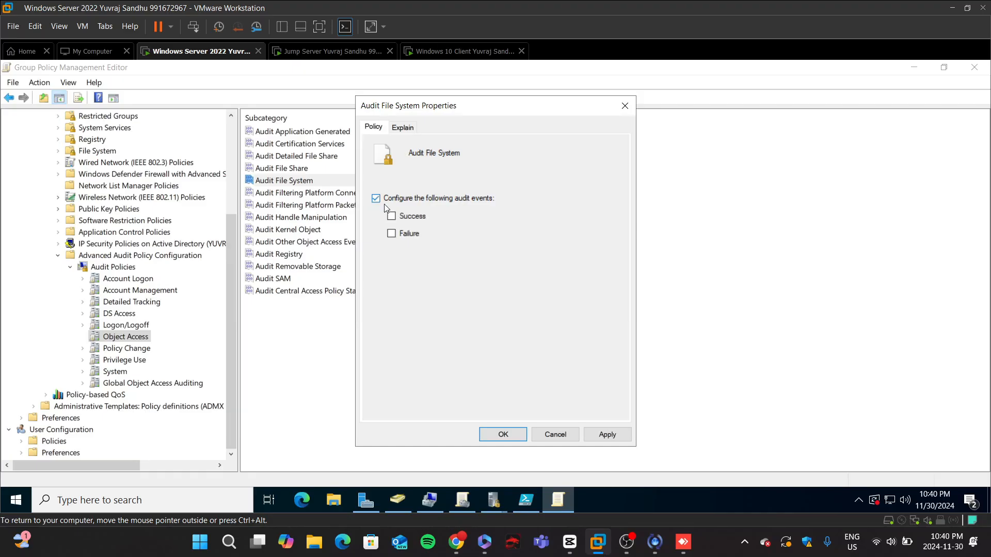
{"action": "left_click", "coordinate": [391, 215]}
{"action": "left_click", "coordinate": [391, 233]}
{"action": "left_click", "coordinate": [603, 434]}
{"action": "left_click", "coordinate": [503, 435]}
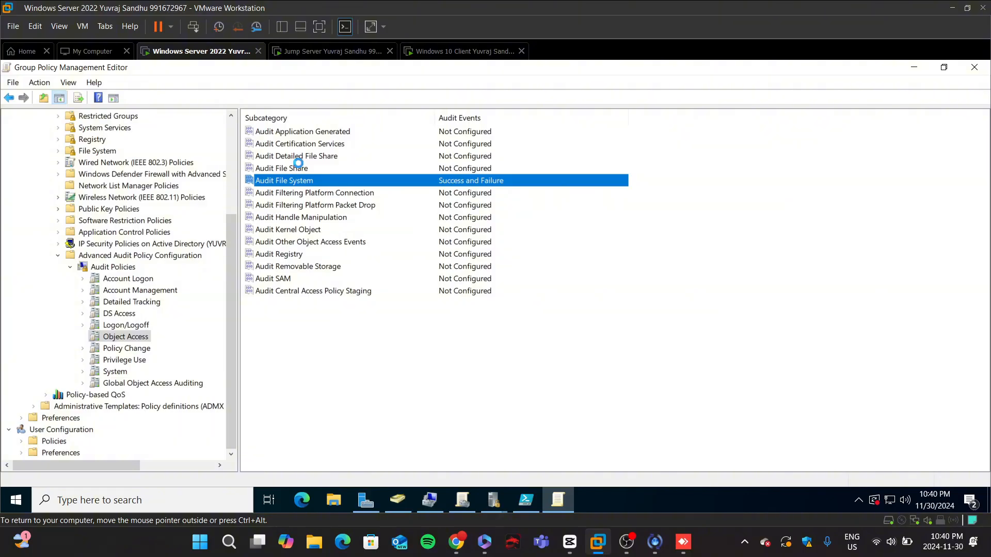
Step: Configure Audit File Share under Object Access to audit both Success and Failure events
{"action": "left_click", "coordinate": [298, 168]}
{"action": "double_click", "coordinate": [309, 173]}
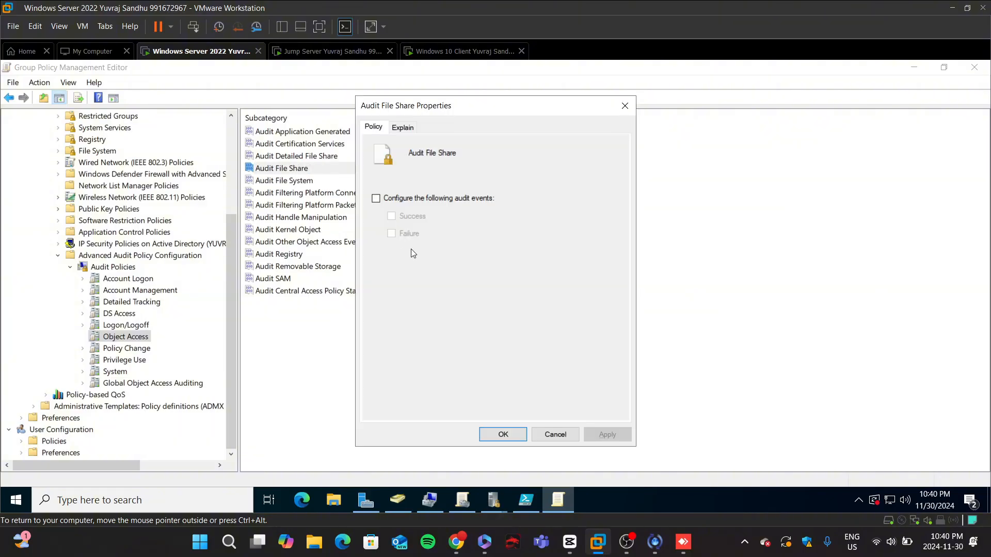
{"action": "left_click", "coordinate": [376, 198]}
{"action": "left_click", "coordinate": [392, 215]}
{"action": "left_click", "coordinate": [391, 233]}
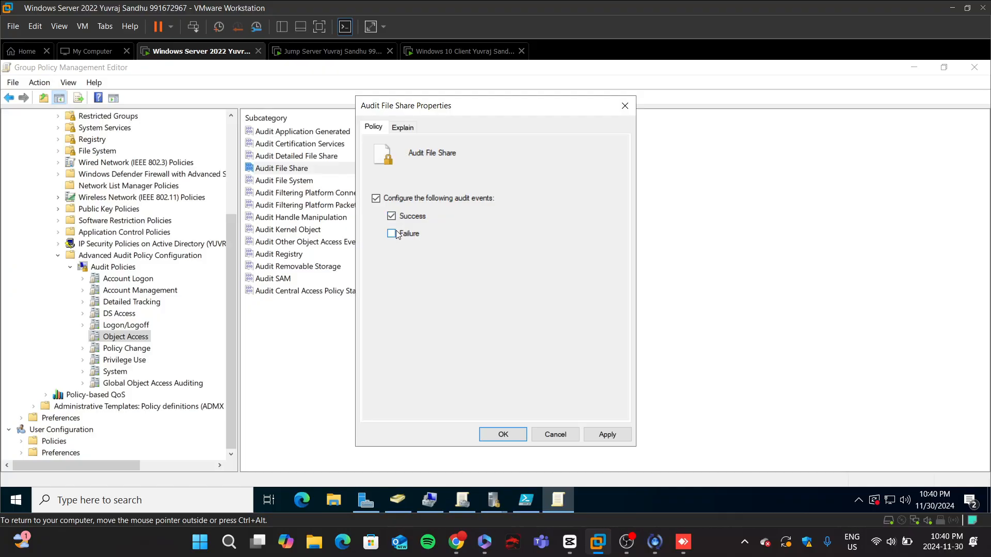
{"action": "left_click", "coordinate": [606, 434]}
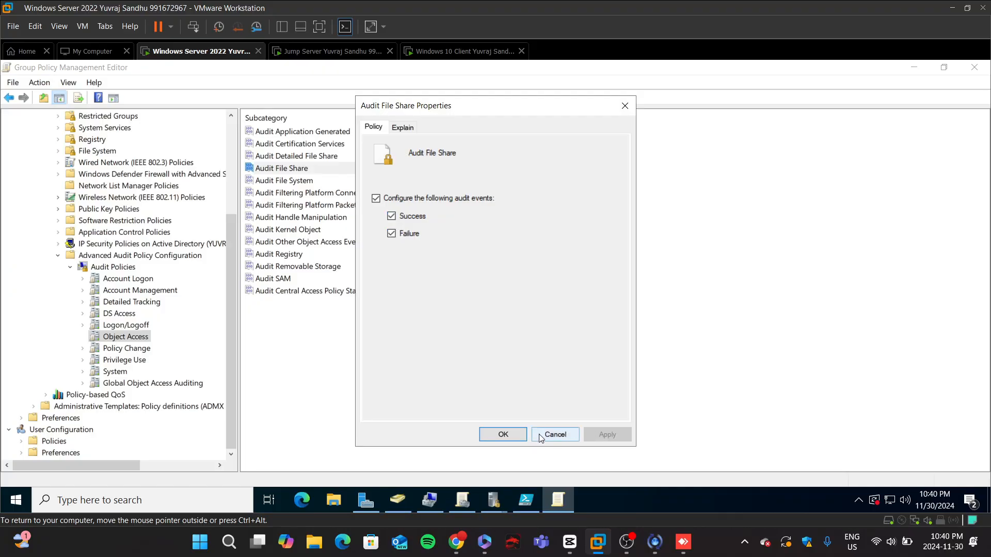
{"action": "left_click", "coordinate": [503, 435]}
Step: Switch to the browser and read the lab instructions for implementing the Protected Users group
{"action": "left_click", "coordinate": [456, 542]}
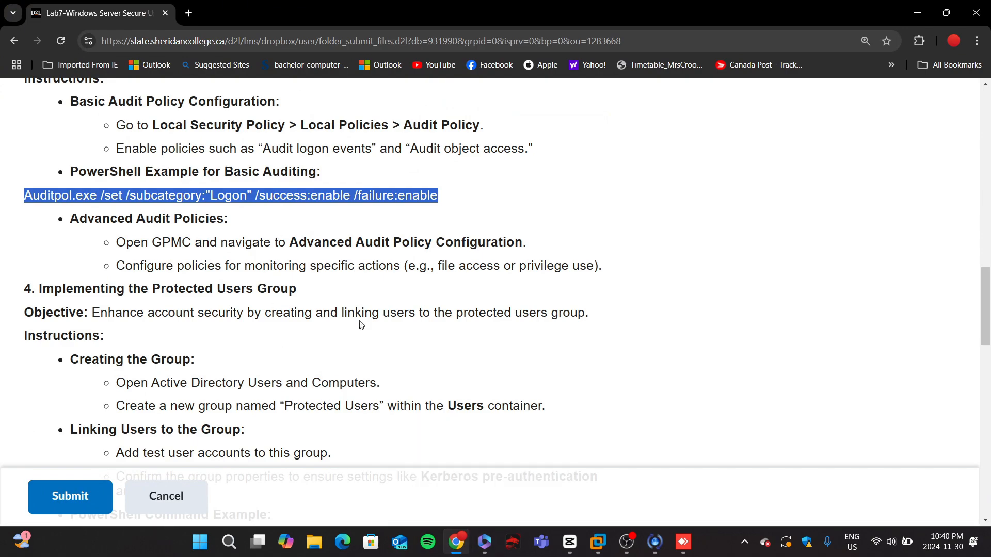
{"action": "left_click", "coordinate": [196, 239]}
{"action": "scroll", "coordinate": [201, 241], "scroll_direction": "down", "scroll_amount": 1}
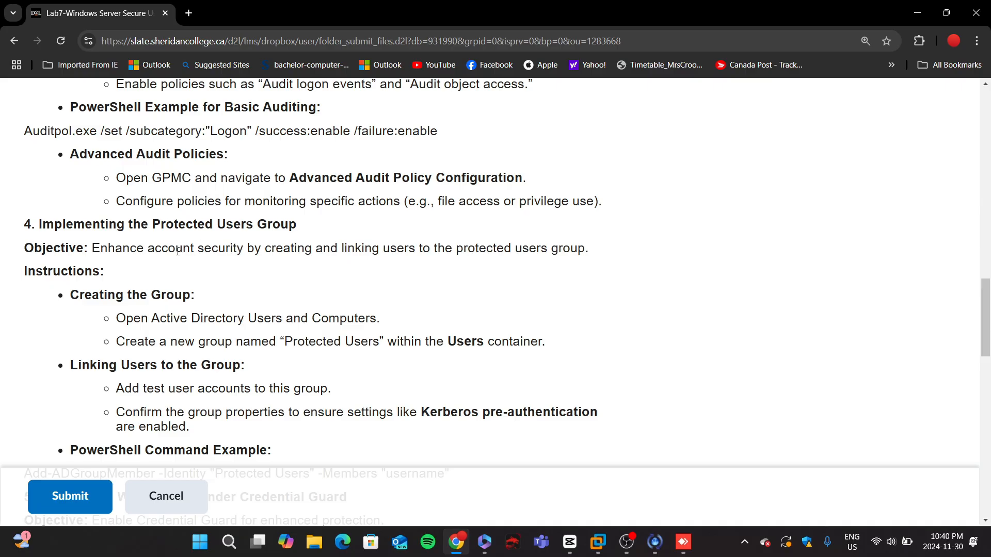
{"action": "scroll", "coordinate": [177, 251], "scroll_direction": "down", "scroll_amount": 2}
{"action": "scroll", "coordinate": [178, 256], "scroll_direction": "up", "scroll_amount": 1}
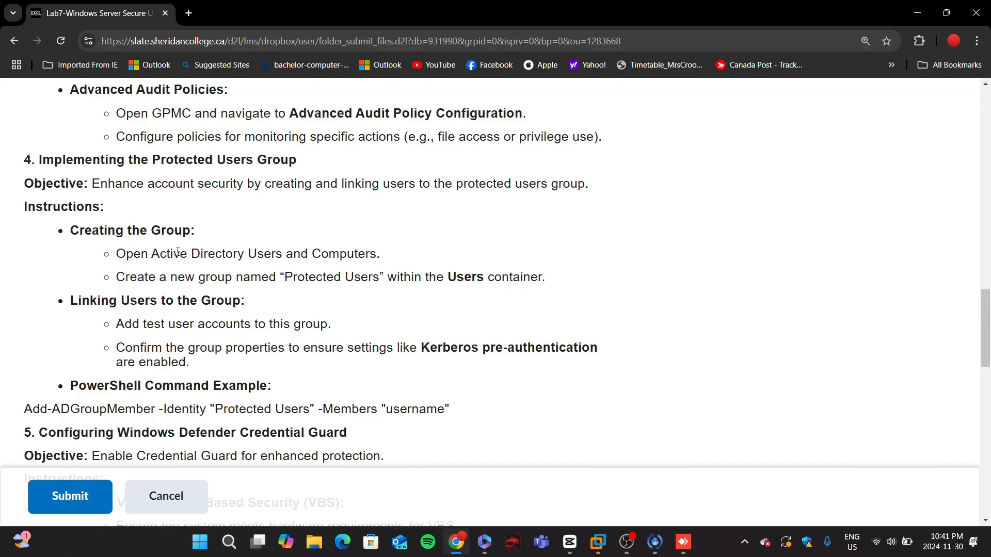
{"action": "scroll", "coordinate": [177, 252], "scroll_direction": "down", "scroll_amount": 1}
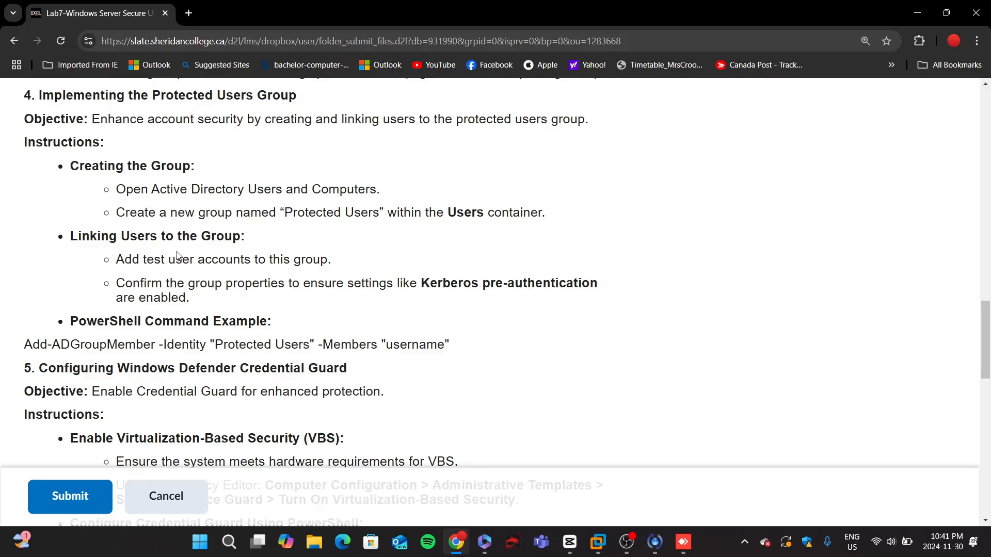
{"action": "scroll", "coordinate": [177, 255], "scroll_direction": "down", "scroll_amount": 2}
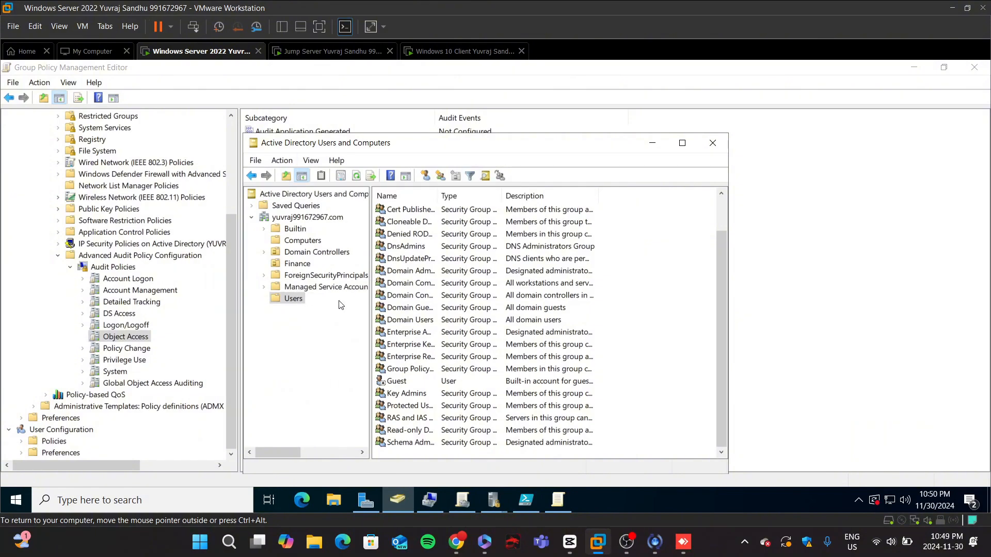
Step: Try to create a global security group named Protected Users in the Users container
{"action": "right_click", "coordinate": [623, 310]}
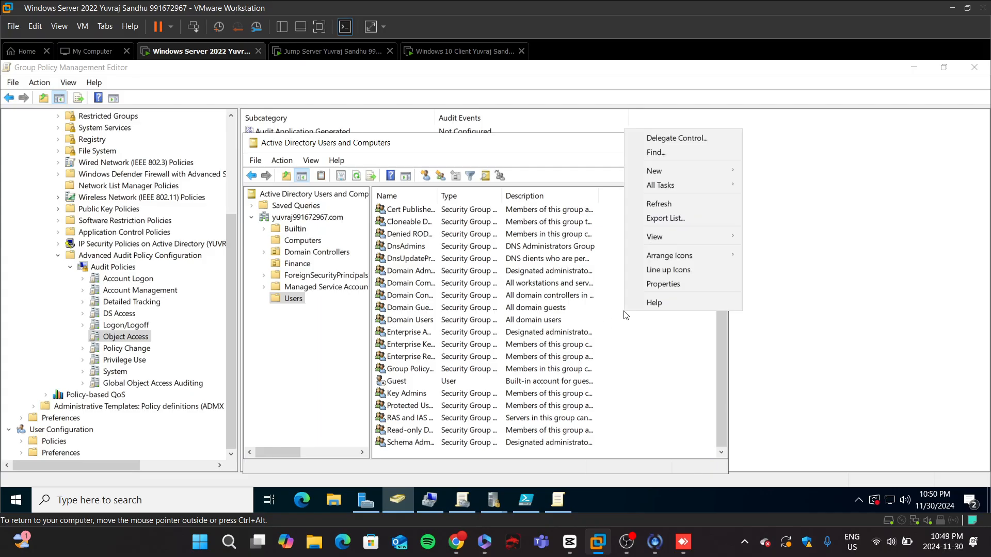
{"action": "mouse_move", "coordinate": [668, 170]}
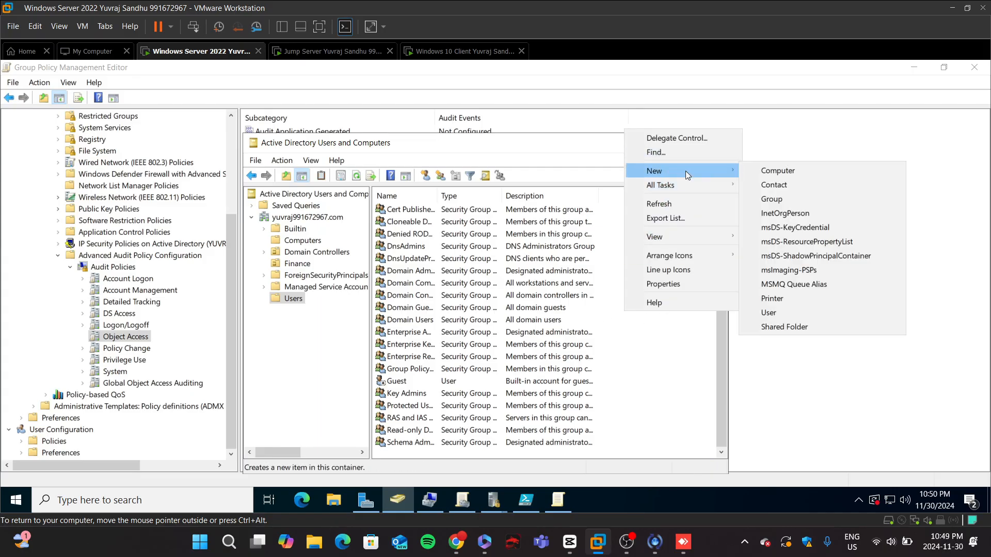
{"action": "left_click", "coordinate": [770, 199]}
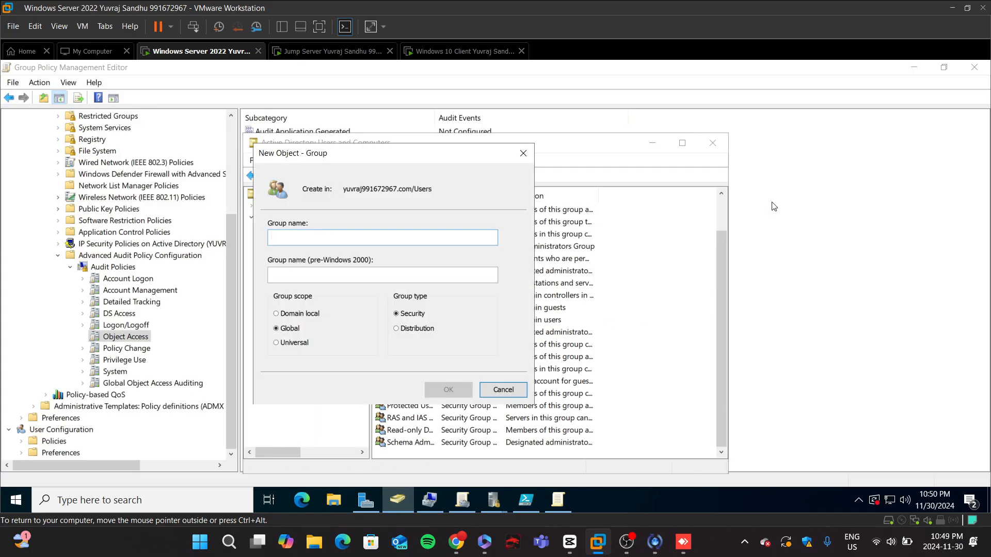
{"action": "type", "text": "Protec"}
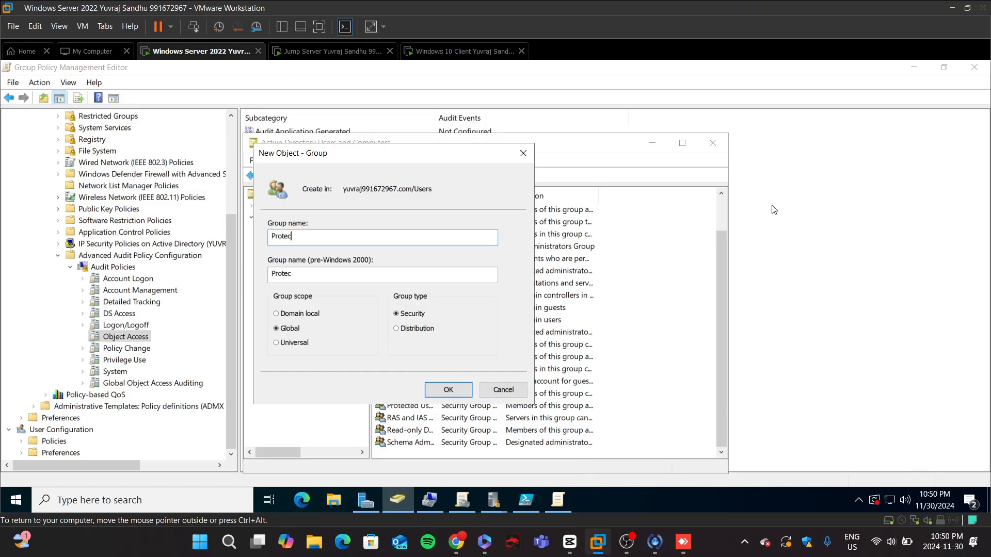
{"action": "type", "text": "ted Users"}
{"action": "key", "text": "Return"}
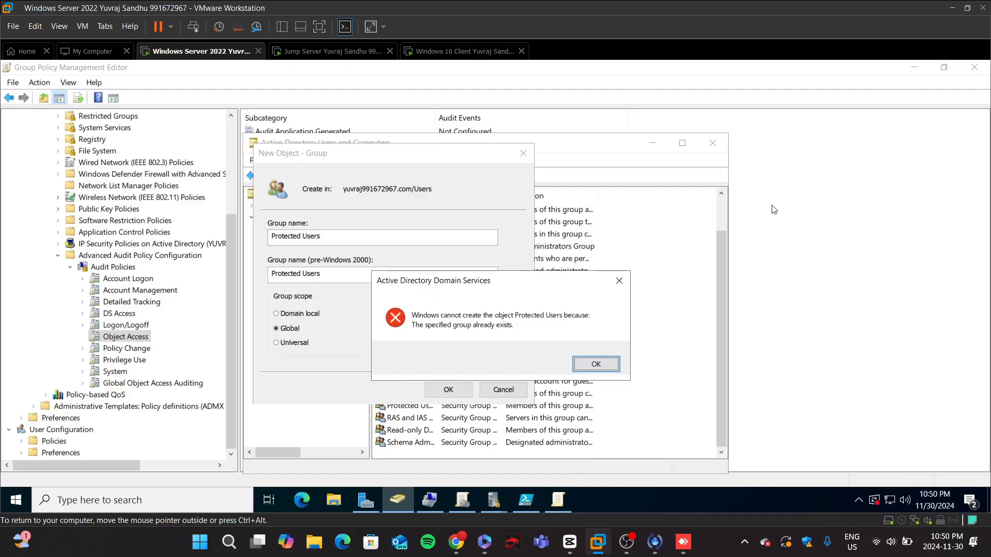
{"action": "left_click", "coordinate": [598, 371]}
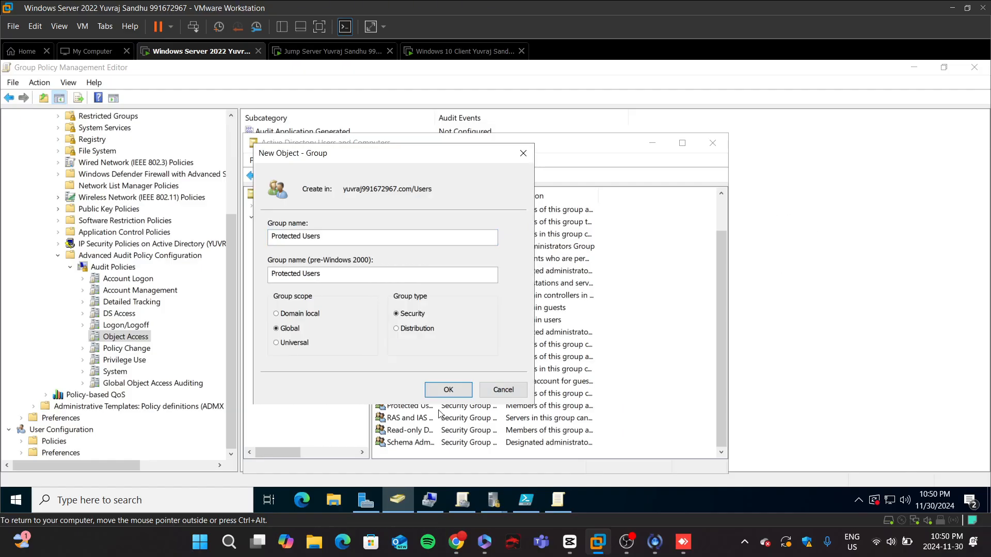
{"action": "left_click", "coordinate": [448, 390]}
{"action": "left_click", "coordinate": [605, 364]}
{"action": "left_click", "coordinate": [522, 155]}
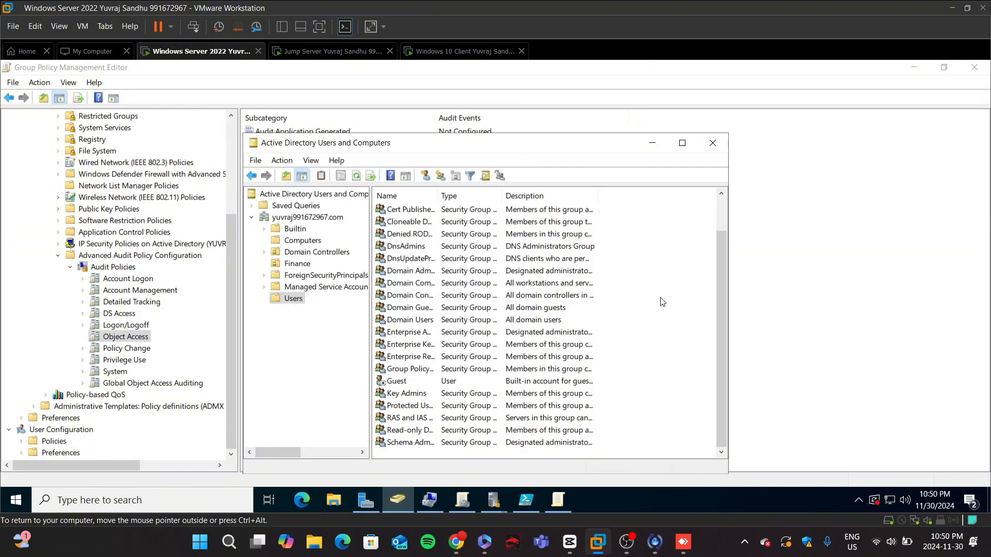
Step: Start a new user in the Users container with first name testuser1 and fill in its logon name
{"action": "right_click", "coordinate": [660, 300]}
{"action": "mouse_move", "coordinate": [694, 345]}
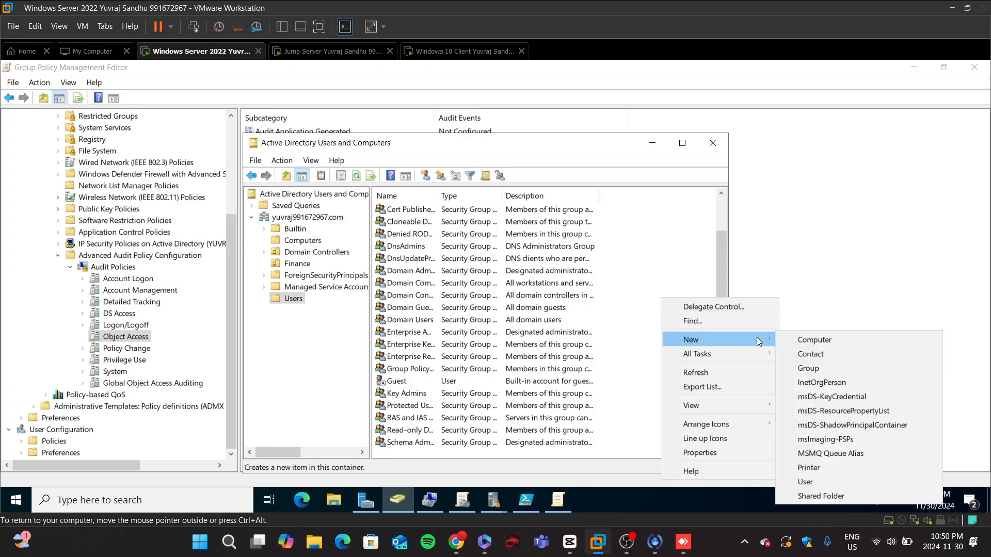
{"action": "left_click", "coordinate": [813, 480]}
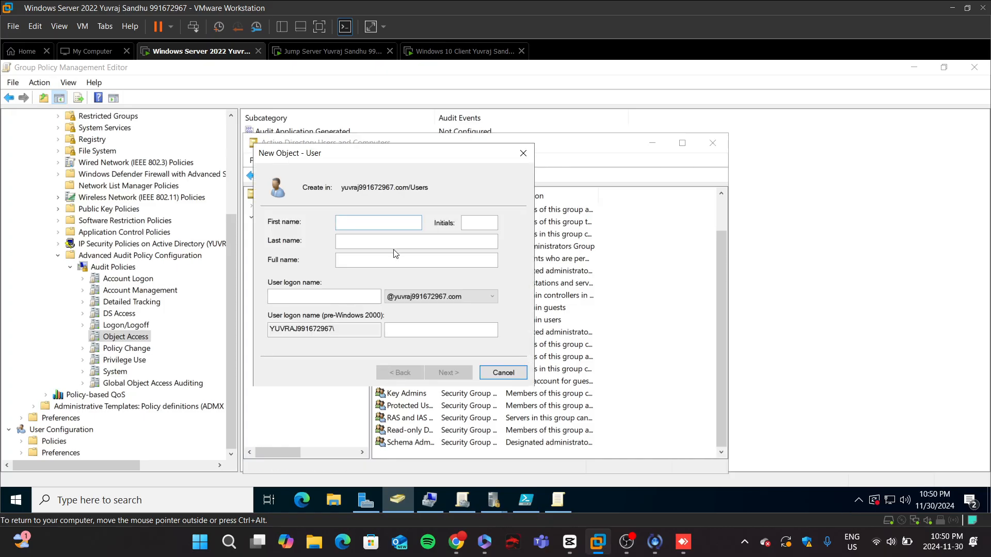
{"action": "type", "text": "testuser1"}
{"action": "left_click", "coordinate": [306, 300]}
{"action": "left_click", "coordinate": [306, 301]}
{"action": "type", "text": "test"}
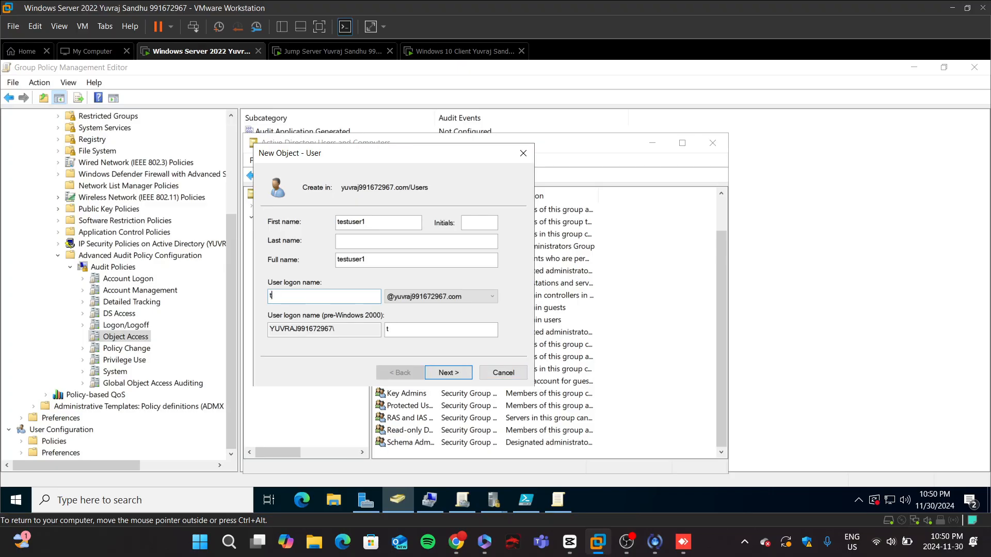
{"action": "type", "text": "user1"}
{"action": "left_click", "coordinate": [460, 374]}
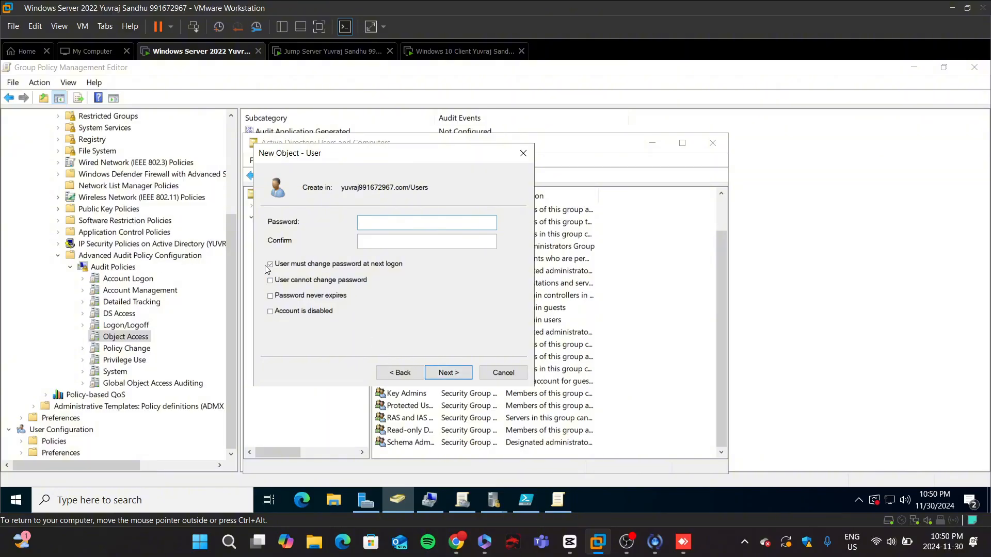
Step: Clear the change-password-at-next-logon option, enter and confirm testuser1's password, and finish creating the user
{"action": "left_click", "coordinate": [270, 264]}
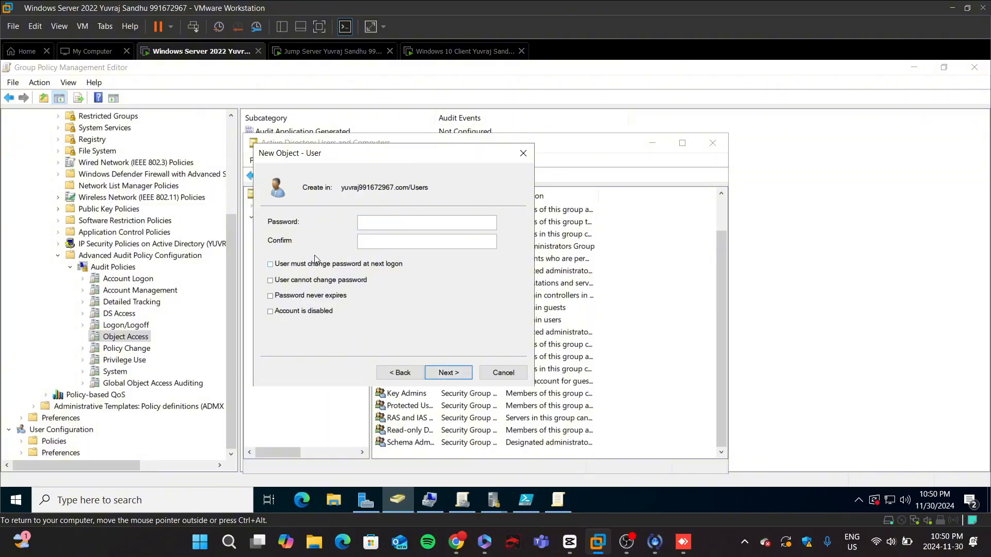
{"action": "left_click", "coordinate": [402, 225]}
{"action": "type", "text": "••••"}
{"action": "left_click", "coordinate": [458, 239]}
{"action": "type", "text": "•••"}
{"action": "left_click", "coordinate": [454, 374]}
{"action": "left_click", "coordinate": [447, 373]}
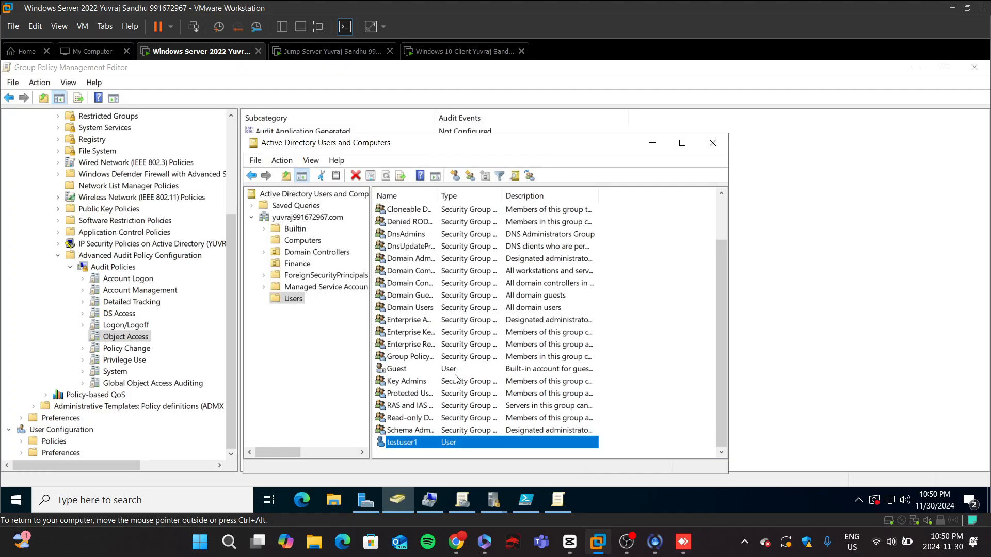
Step: Start another new user in the Users container with first name and logon name testuser2
{"action": "right_click", "coordinate": [634, 379]}
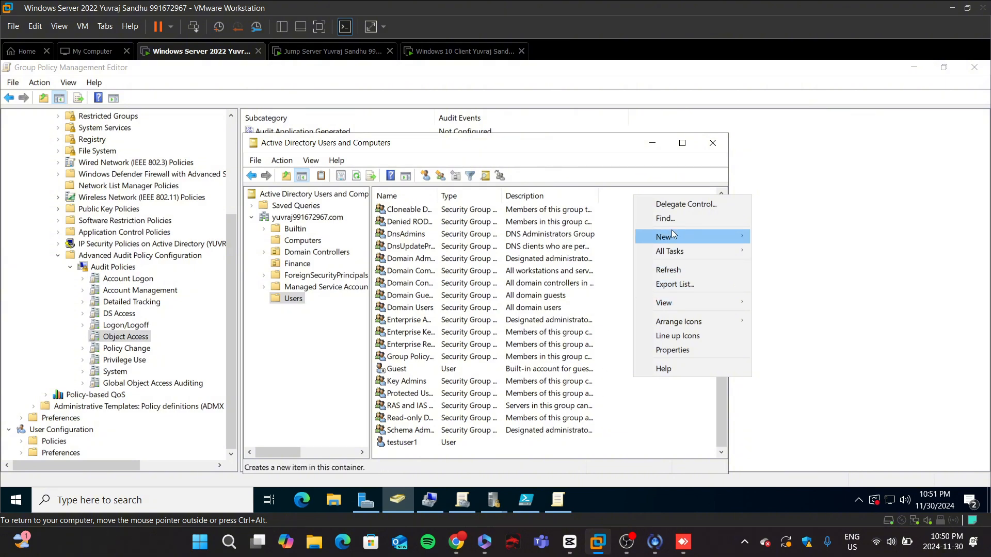
{"action": "mouse_move", "coordinate": [672, 235]}
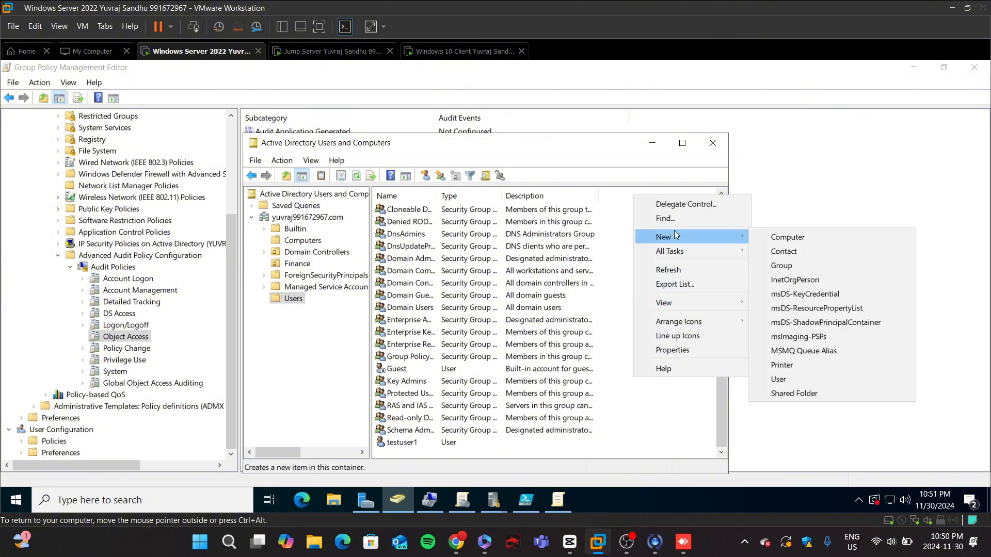
{"action": "left_click", "coordinate": [790, 381]}
{"action": "type", "text": "t"}
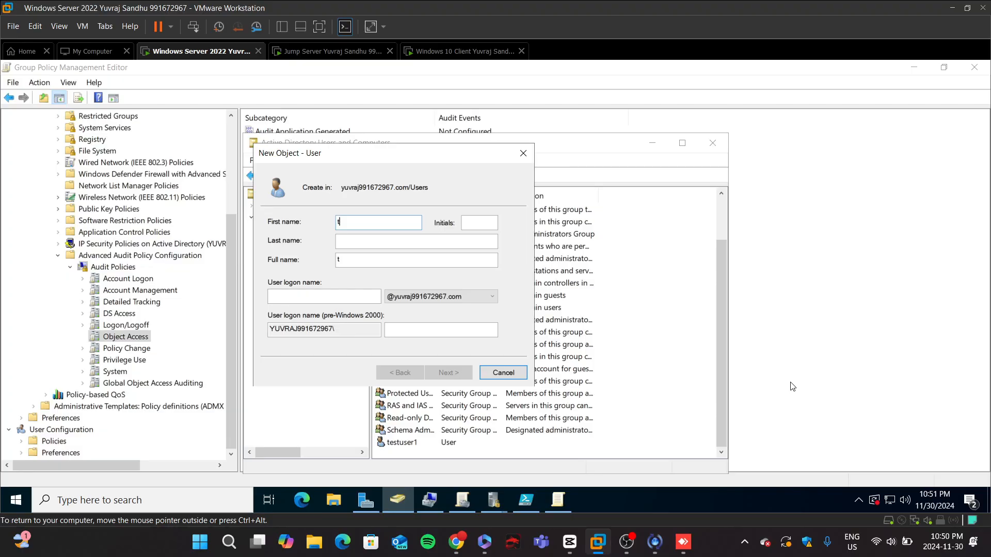
{"action": "type", "text": "estuser2"}
{"action": "left_click", "coordinate": [325, 290]}
{"action": "type", "text": "t"}
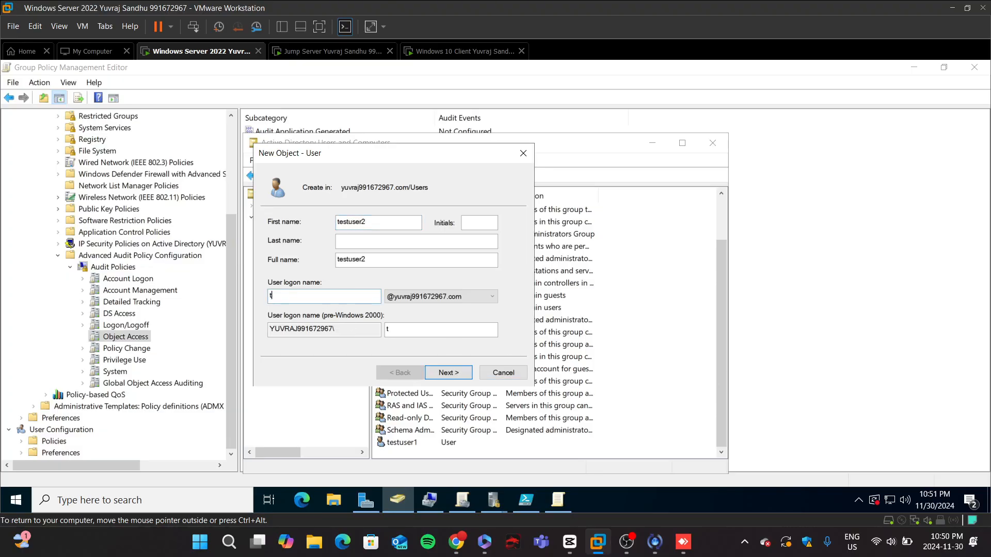
{"action": "type", "text": "estuser2"}
{"action": "left_click", "coordinate": [453, 374]}
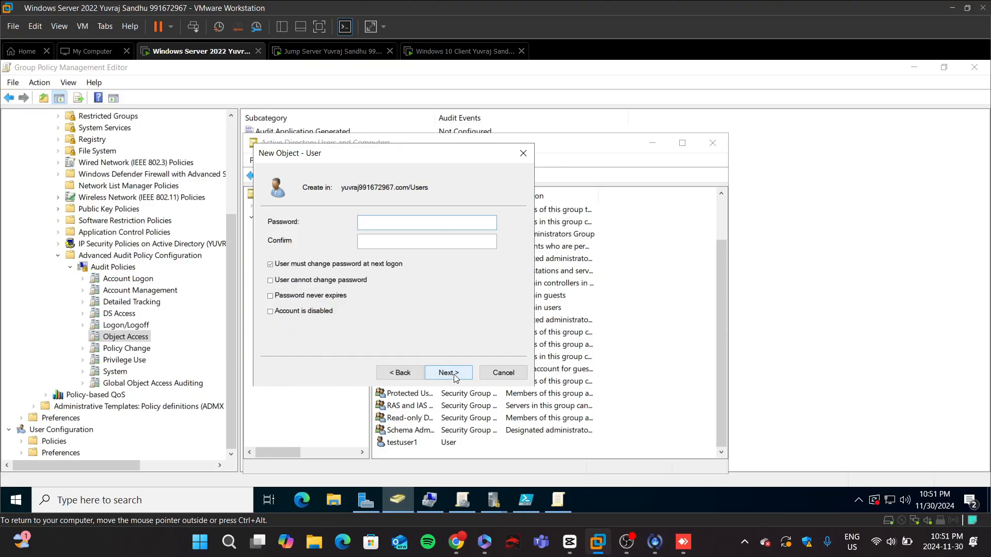
Step: Enter and confirm testuser2's password and finish creating the user
{"action": "type", "text": "@ssword"}
{"action": "left_click", "coordinate": [454, 236]}
{"action": "type", "text": "P@ssword"}
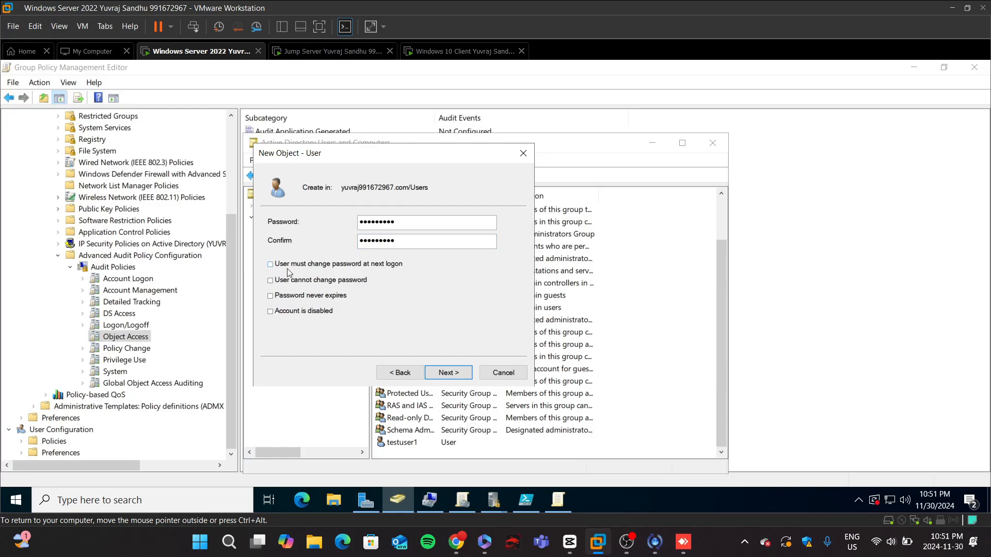
{"action": "left_click", "coordinate": [457, 372]}
{"action": "left_click", "coordinate": [457, 372]}
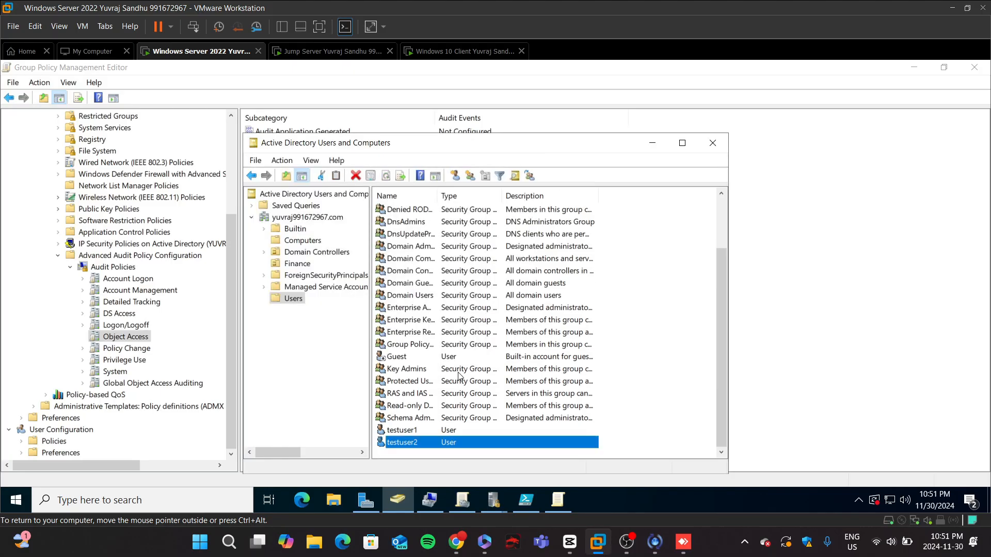
Step: Add testuser2 to the Protected Users group from its Member Of properties
{"action": "right_click", "coordinate": [449, 442]}
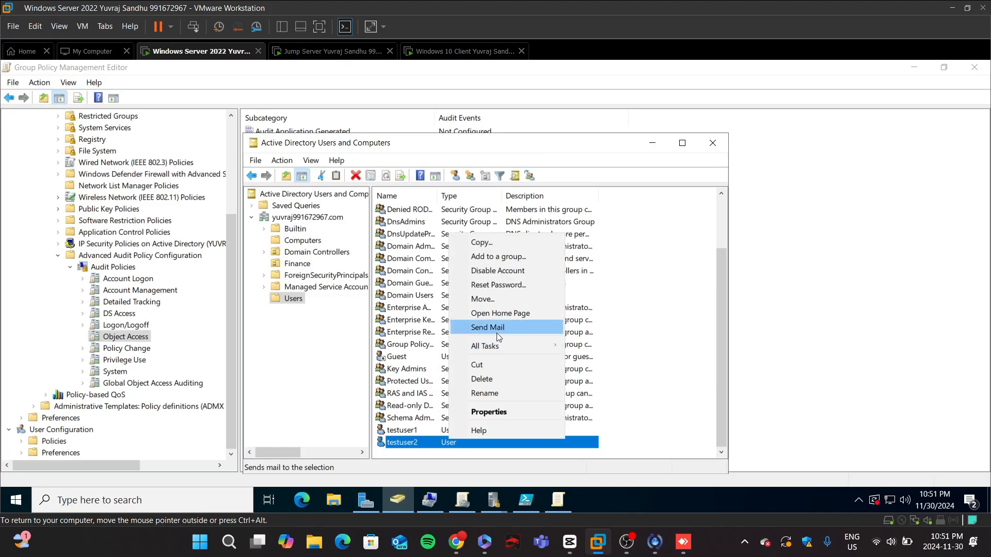
{"action": "left_click", "coordinate": [493, 411]}
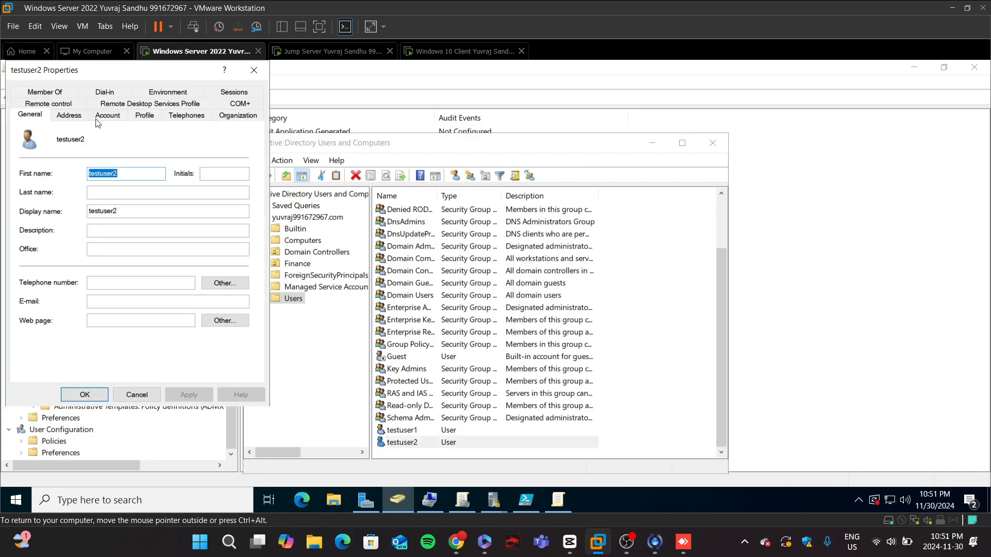
{"action": "left_click", "coordinate": [37, 98]}
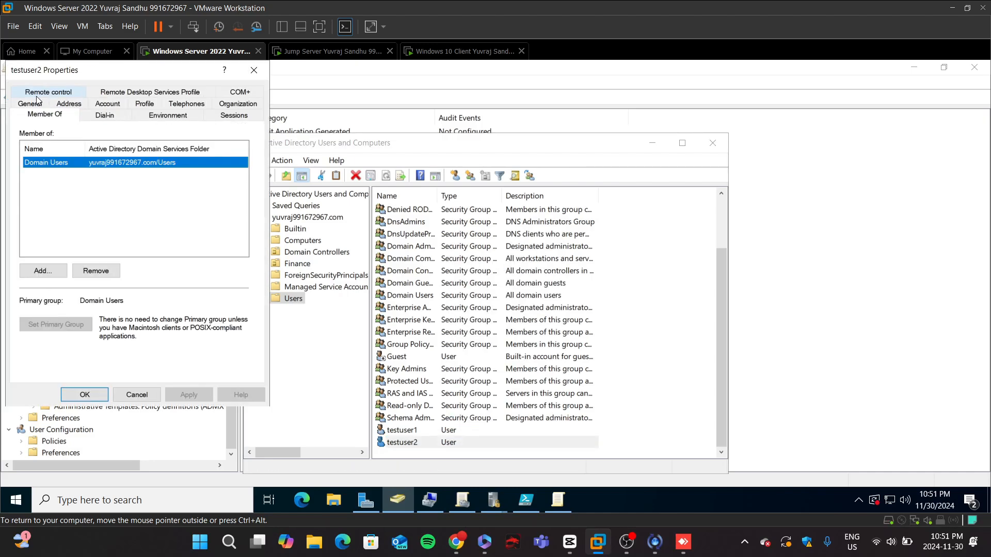
{"action": "left_click", "coordinate": [61, 270]}
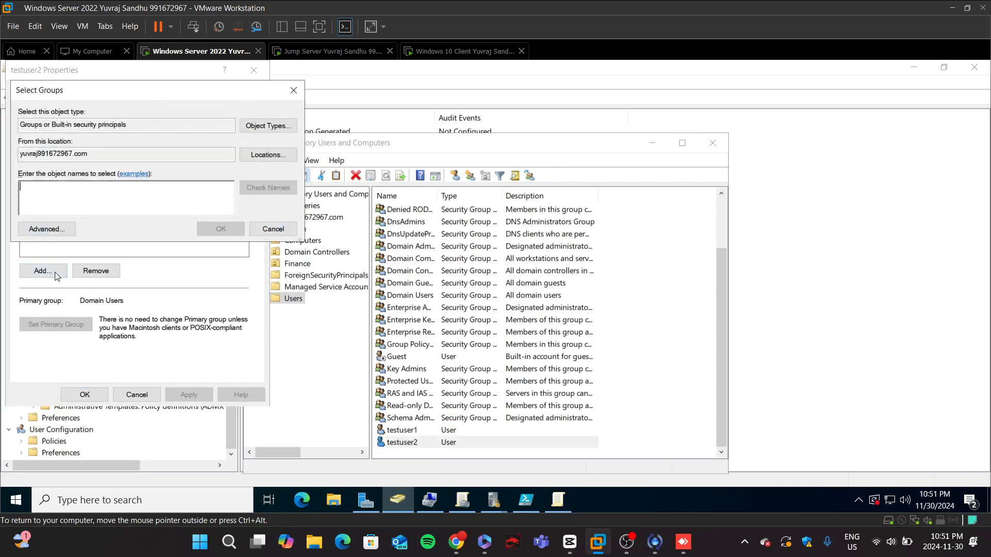
{"action": "left_click", "coordinate": [272, 228]}
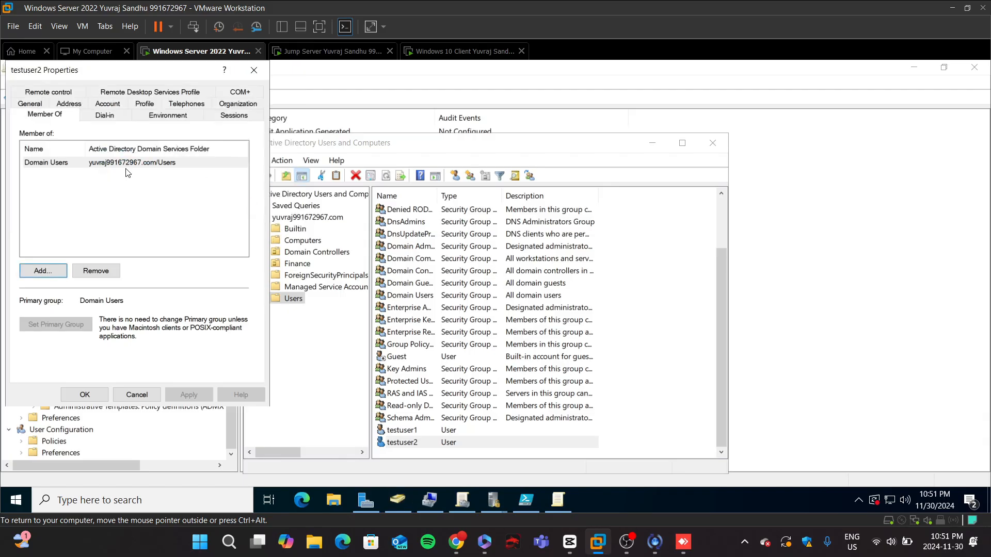
{"action": "left_click", "coordinate": [45, 271]}
{"action": "type", "text": "P"}
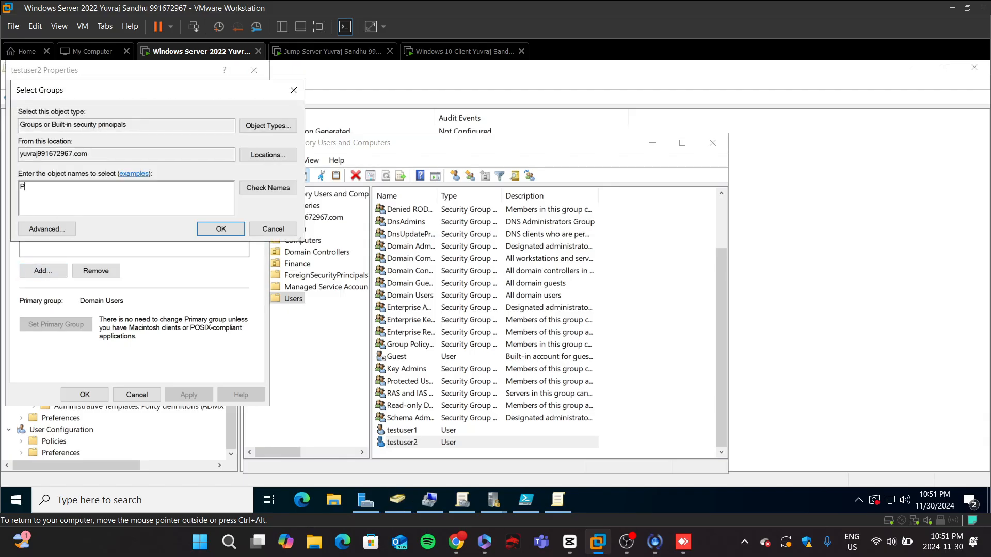
{"action": "type", "text": "rotected Users"}
{"action": "key", "text": "Return"}
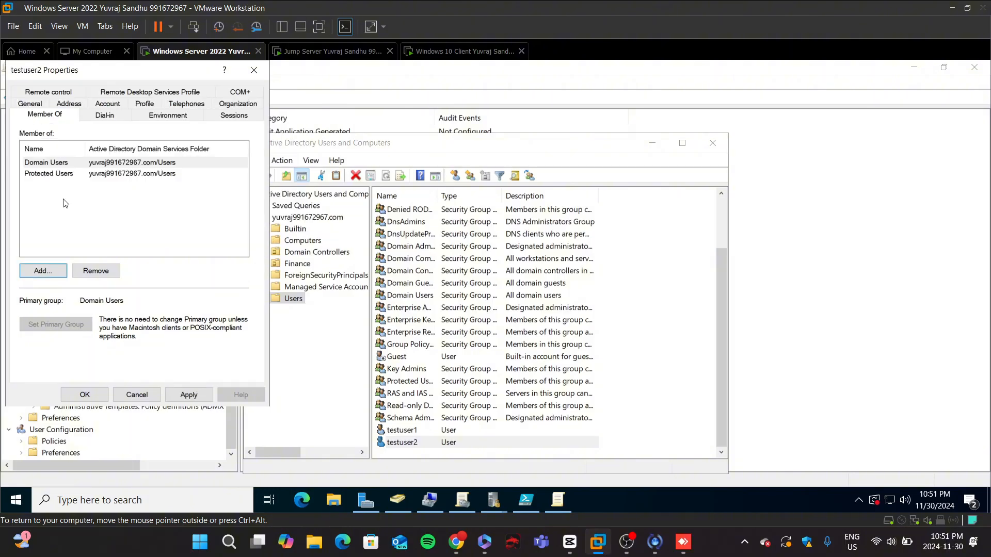
Step: Try to add testuser2 to the Protected Users group again, then apply and close its properties
{"action": "left_click", "coordinate": [58, 272]}
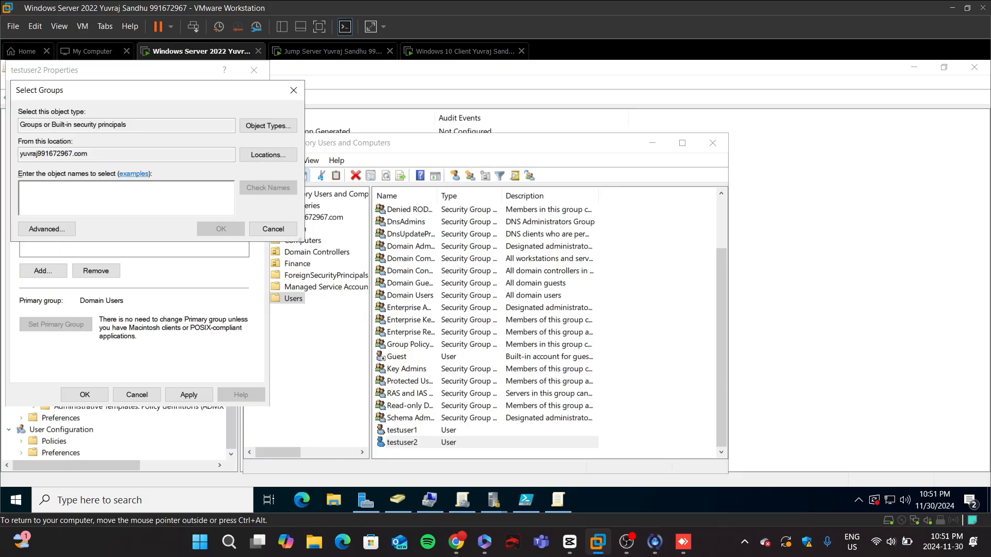
{"action": "type", "text": "Protected "}
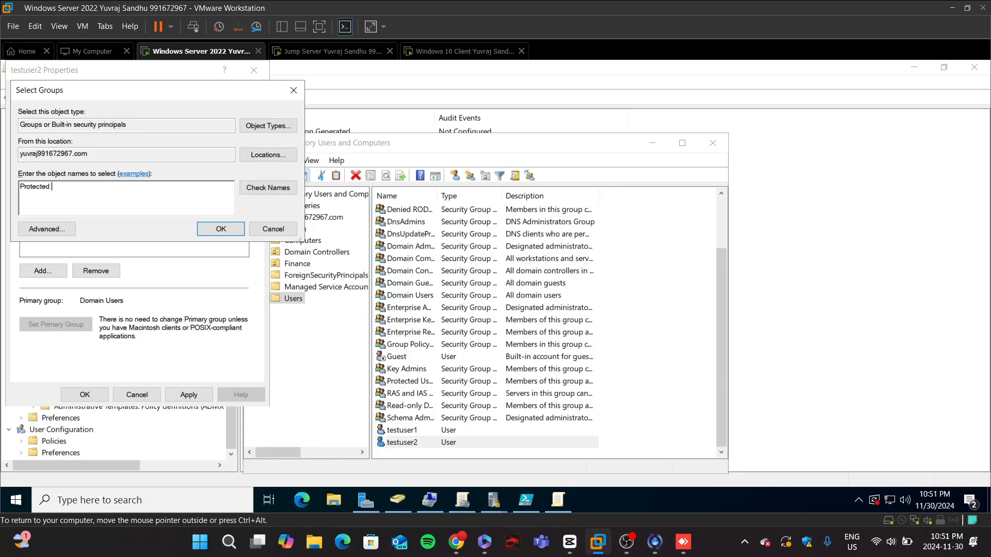
{"action": "type", "text": "Users"}
{"action": "key", "text": "Return"}
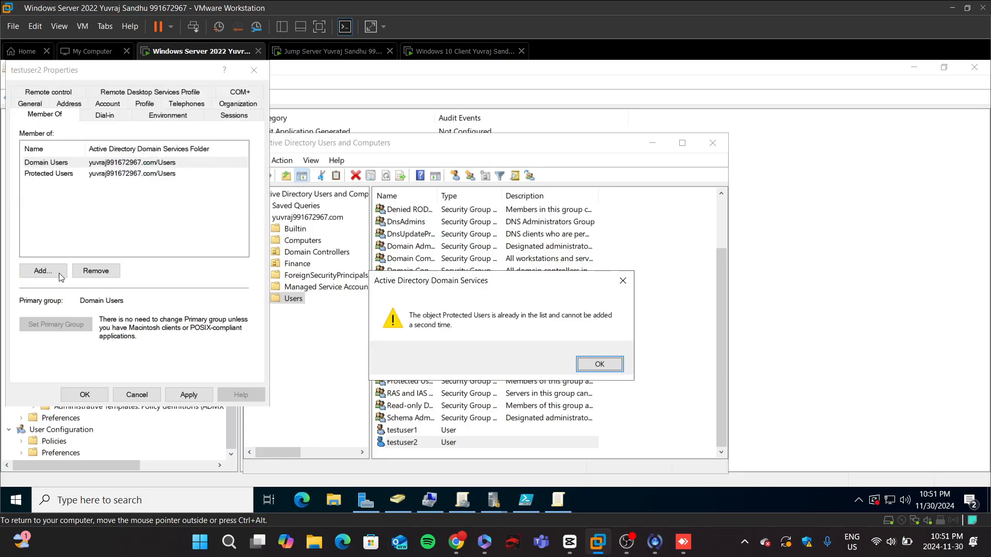
{"action": "left_click", "coordinate": [188, 397]}
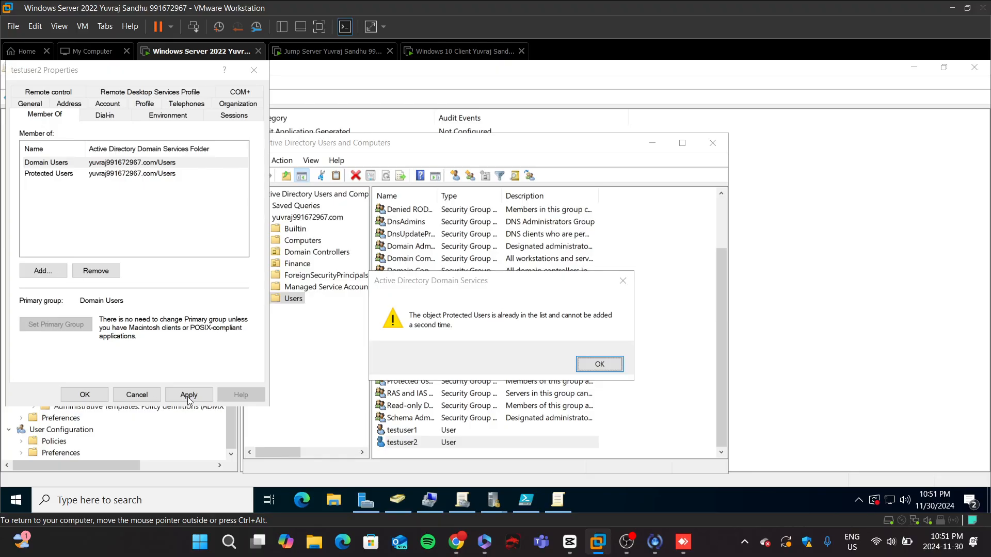
{"action": "left_click", "coordinate": [597, 365]}
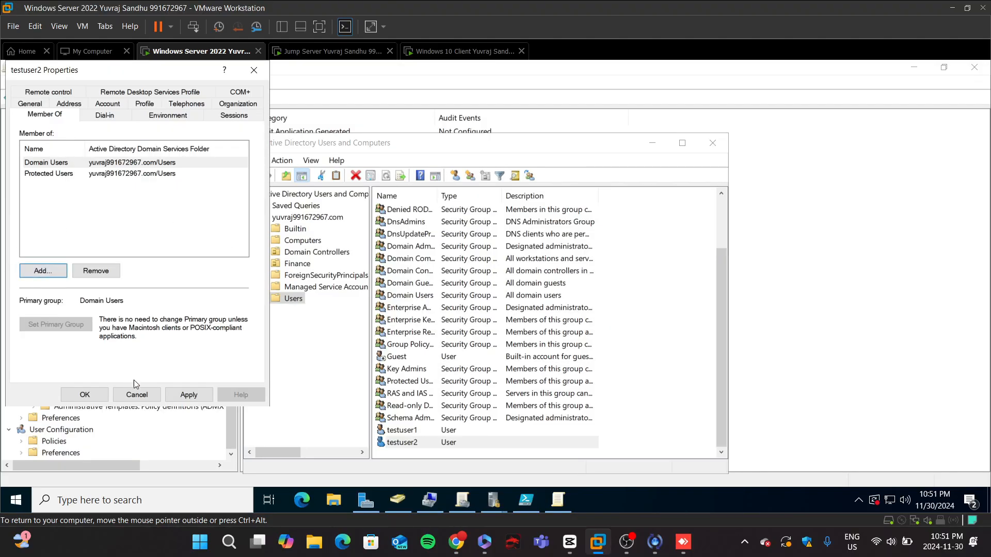
{"action": "left_click", "coordinate": [186, 396]}
{"action": "left_click", "coordinate": [84, 396]}
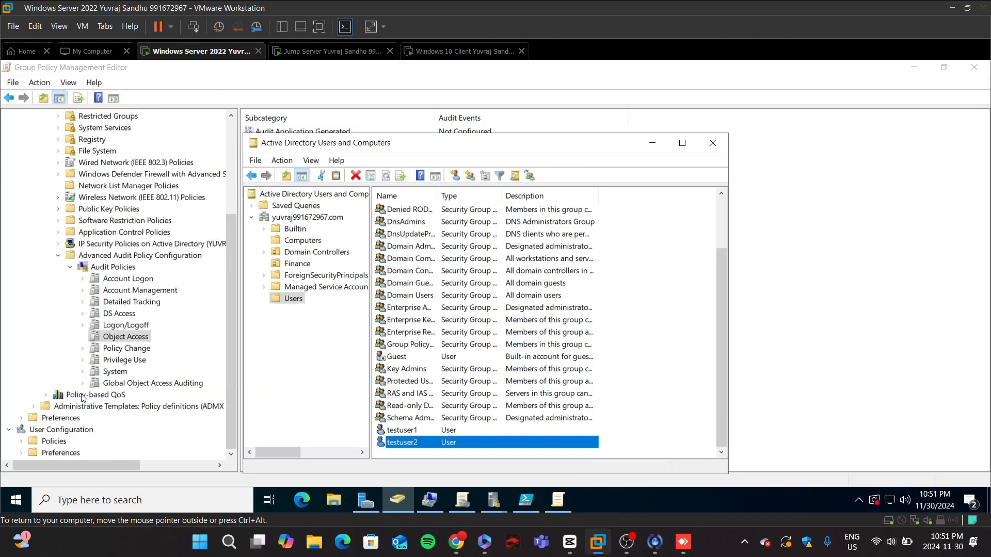
Step: Add testuser1 to the Protected Users group from its Member Of properties, then apply and close
{"action": "double_click", "coordinate": [453, 432]}
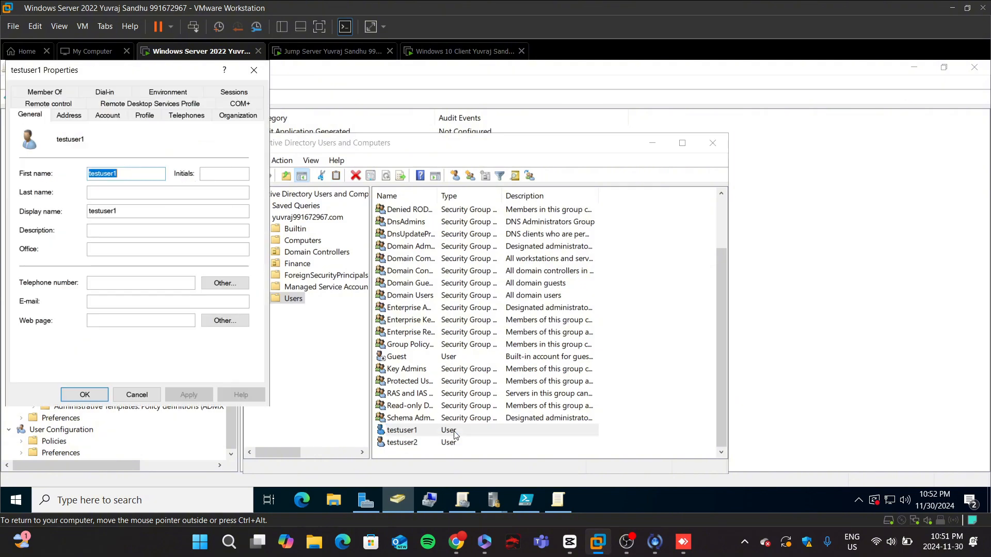
{"action": "left_click", "coordinate": [45, 92]}
{"action": "left_click", "coordinate": [61, 272]}
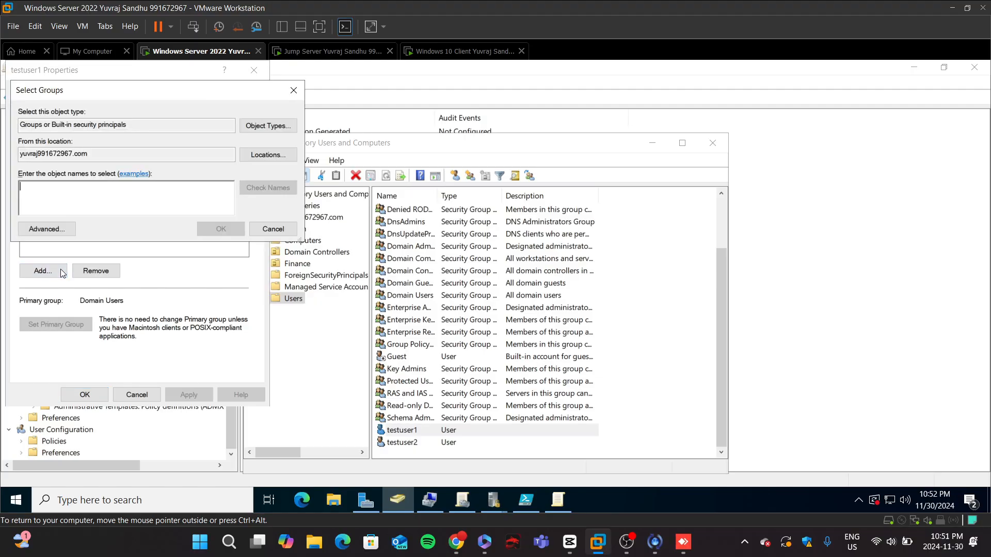
{"action": "type", "text": "Prot"}
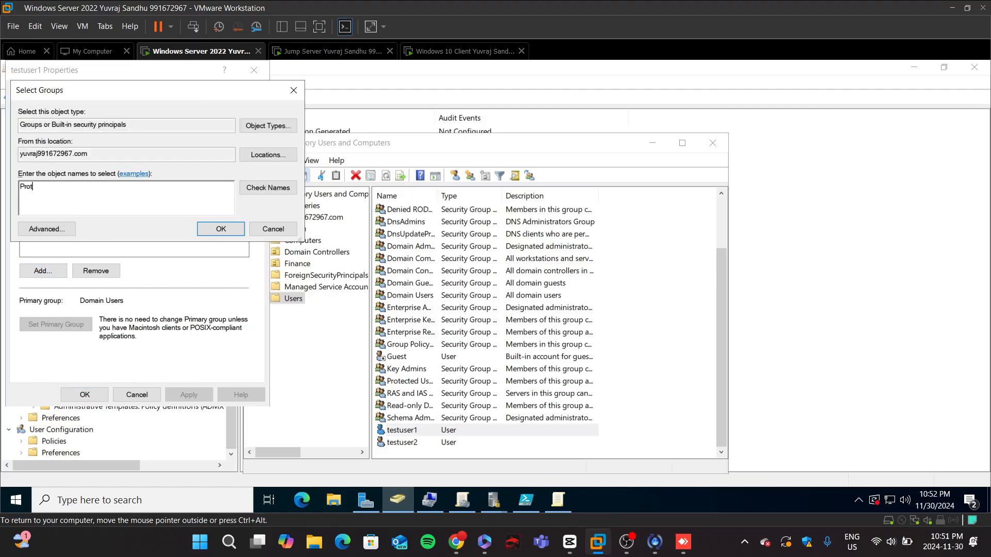
{"action": "type", "text": "ected us"}
{"action": "key", "text": "BackSpace"}
{"action": "key", "text": "BackSpace"}
{"action": "type", "text": "Users"}
{"action": "key", "text": "Return"}
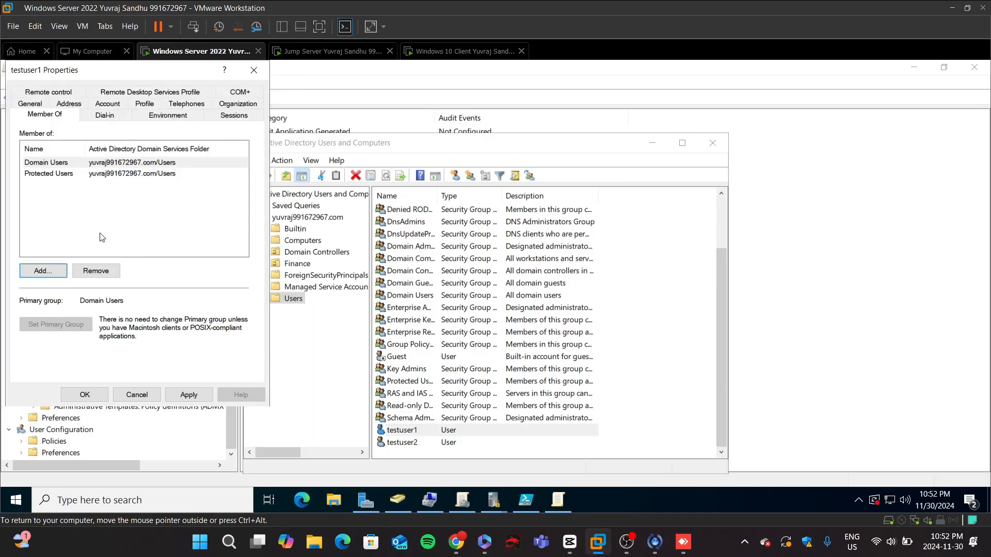
{"action": "left_click", "coordinate": [189, 394]}
{"action": "left_click", "coordinate": [85, 395]}
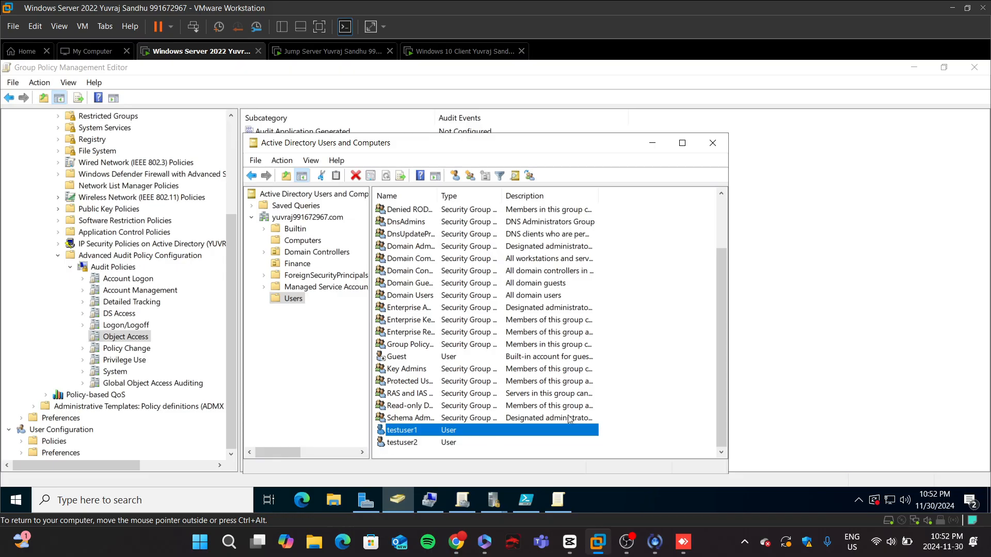
Step: Review the lab instructions for linking test users to the Protected Users group
{"action": "left_click", "coordinate": [456, 542]}
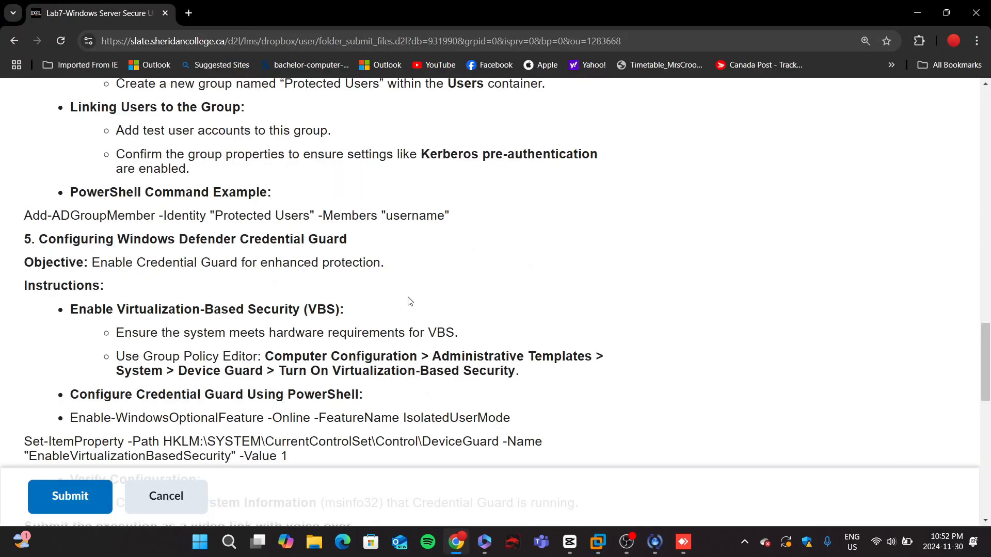
{"action": "scroll", "coordinate": [410, 302], "scroll_direction": "up", "scroll_amount": 1}
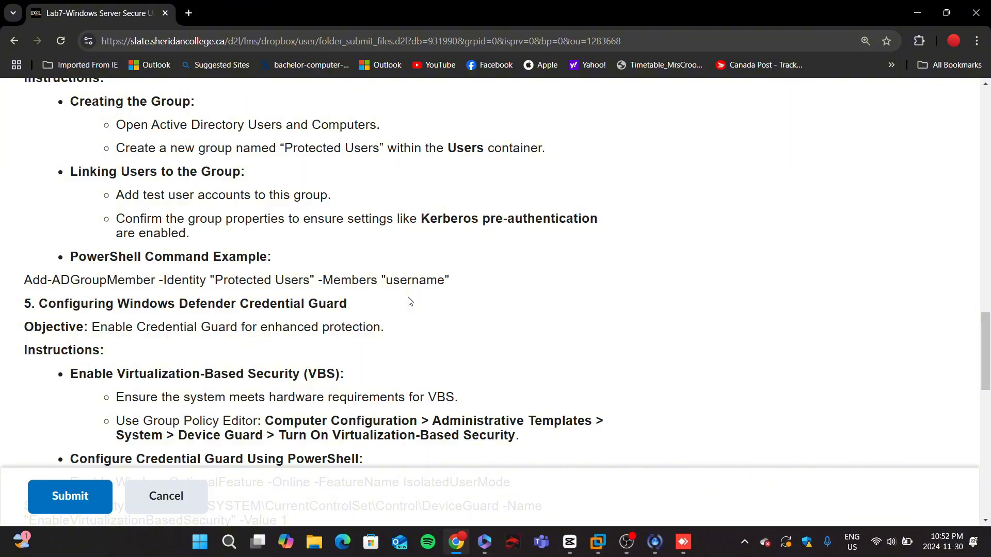
{"action": "left_click", "coordinate": [456, 544]}
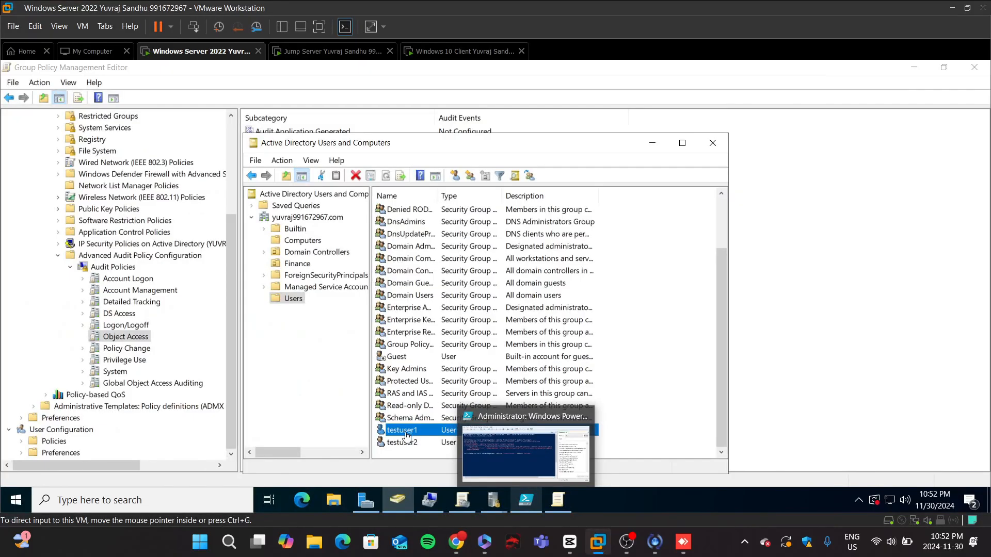
{"action": "left_click", "coordinate": [455, 551]}
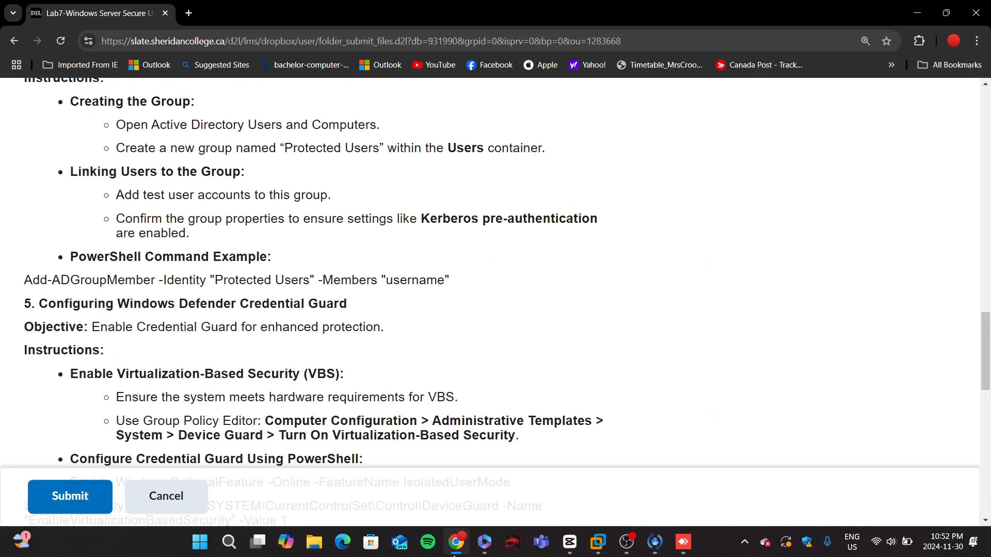
{"action": "left_click", "coordinate": [454, 553]}
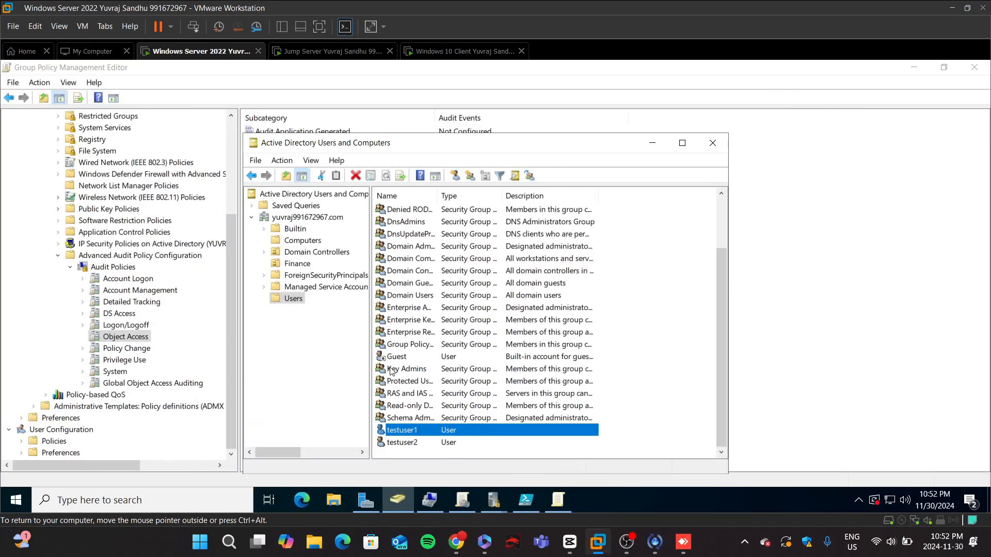
Step: Open the Protected Users group's properties and review its members, Member Of and Managed By details
{"action": "scroll", "coordinate": [395, 355], "scroll_direction": "up", "scroll_amount": 2}
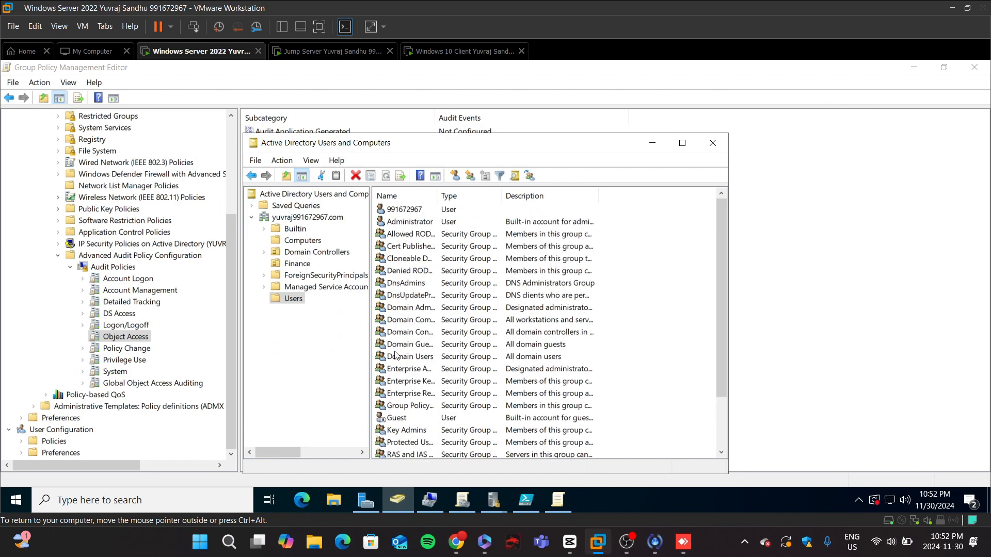
{"action": "scroll", "coordinate": [396, 355], "scroll_direction": "down", "scroll_amount": 2}
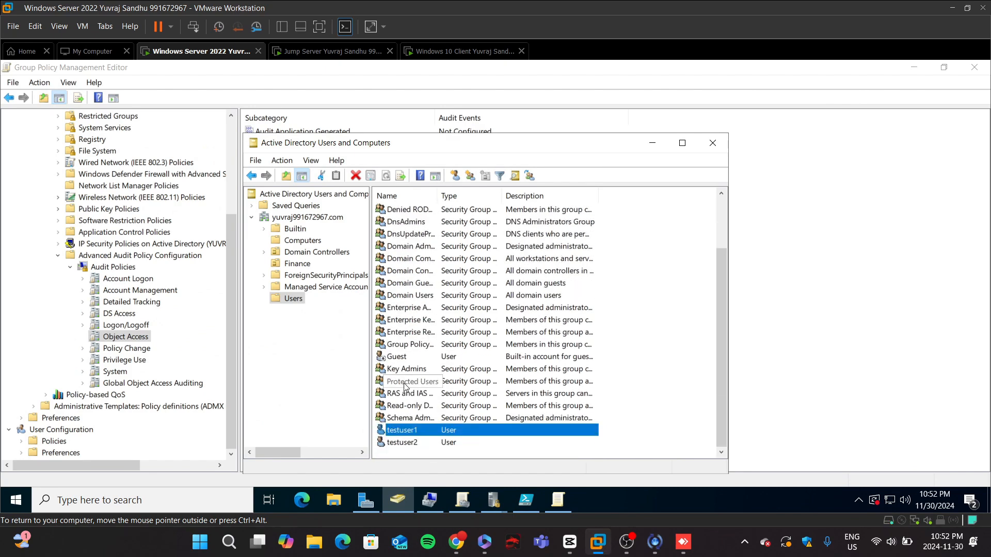
{"action": "left_click", "coordinate": [405, 385]}
{"action": "right_click", "coordinate": [405, 385]}
{"action": "left_click", "coordinate": [428, 354]}
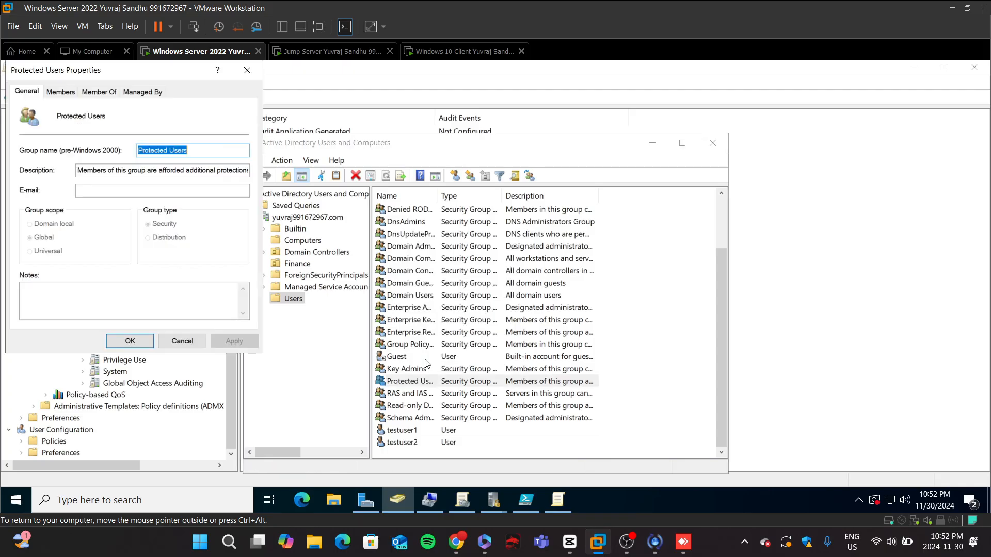
{"action": "left_click", "coordinate": [60, 95]}
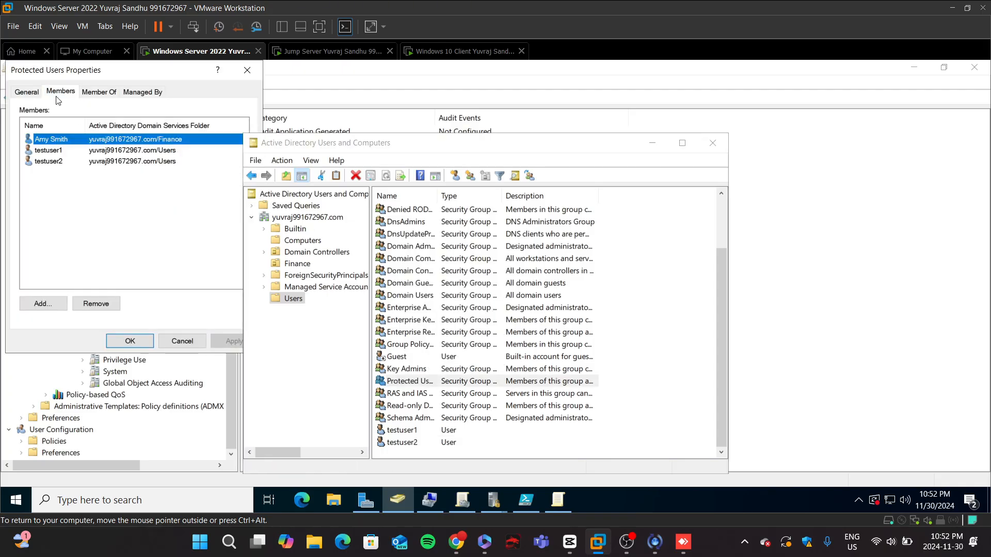
{"action": "left_click", "coordinate": [89, 96]}
{"action": "left_click", "coordinate": [146, 95]}
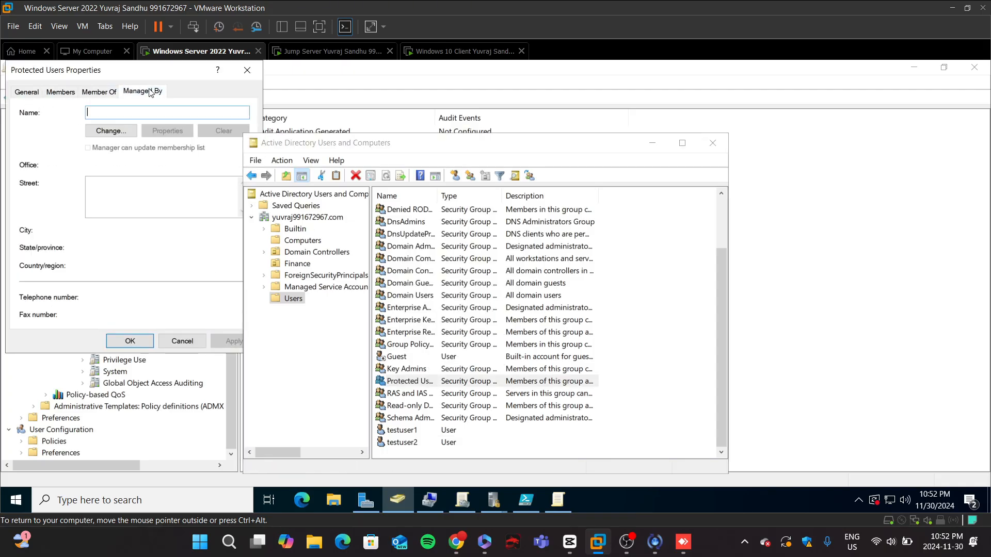
{"action": "left_click", "coordinate": [67, 93]}
{"action": "left_click", "coordinate": [30, 92]}
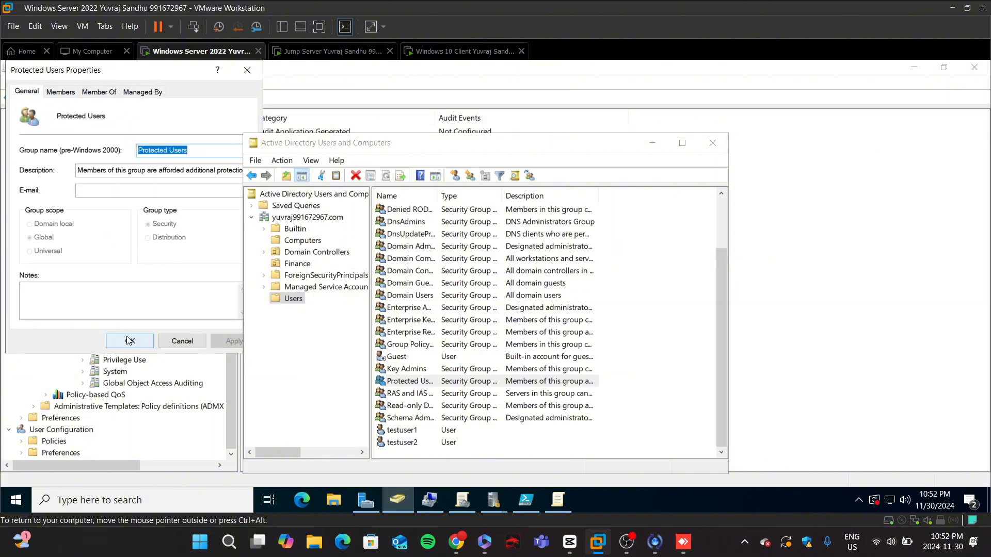
{"action": "left_click", "coordinate": [139, 346]}
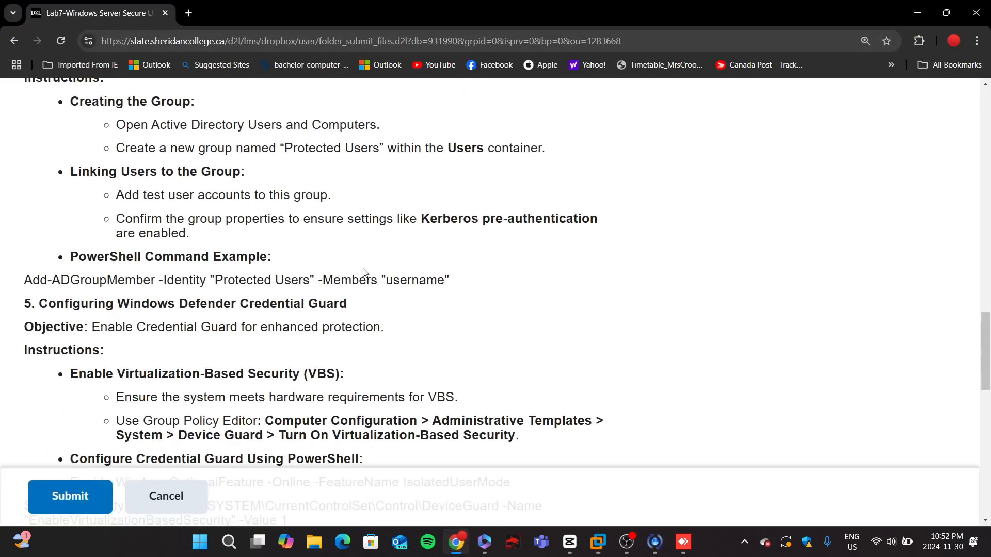
Step: Read the Credential Guard section of the lab instructions
{"action": "scroll", "coordinate": [13, 186], "scroll_direction": "down", "scroll_amount": 2}
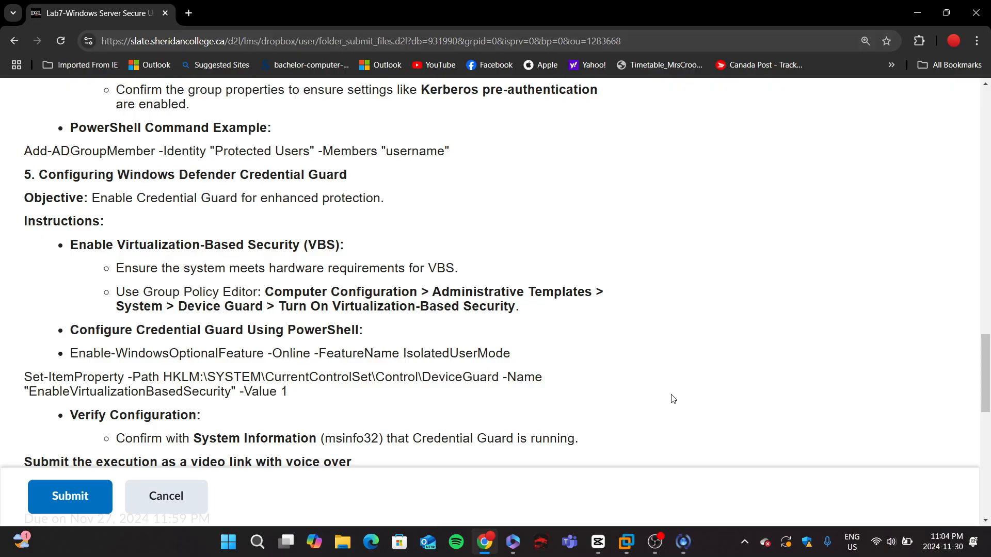
{"action": "scroll", "coordinate": [561, 239], "scroll_direction": "down", "scroll_amount": 1}
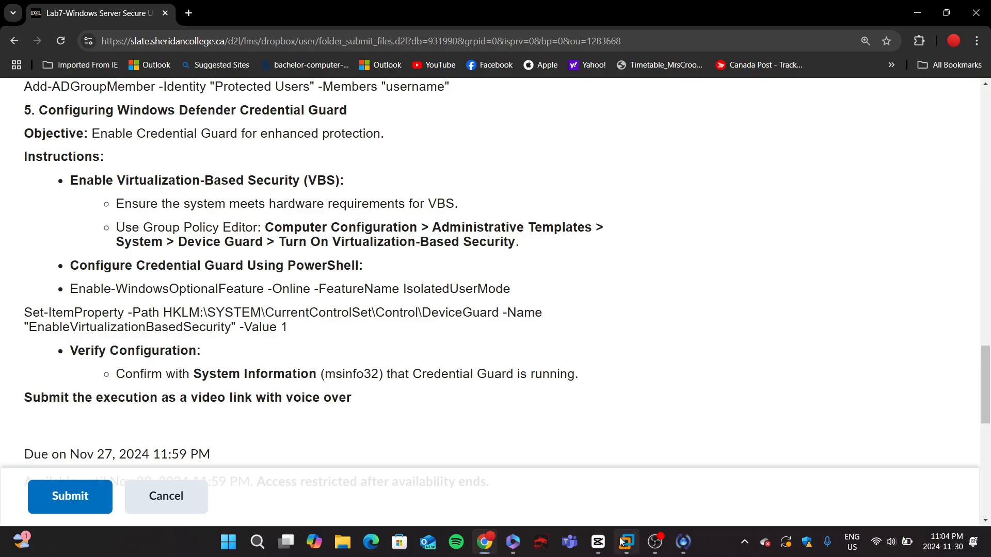
{"action": "mouse_move", "coordinate": [626, 542]}
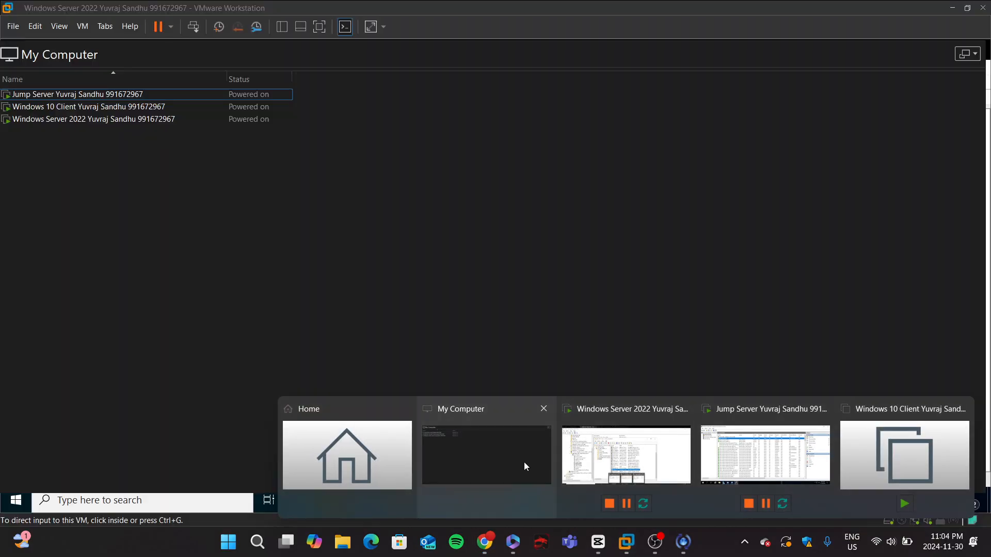
Step: Enable secure boot in the Windows 10 Client virtual machine's advanced settings
{"action": "left_click", "coordinate": [524, 464]}
{"action": "left_click", "coordinate": [133, 127]}
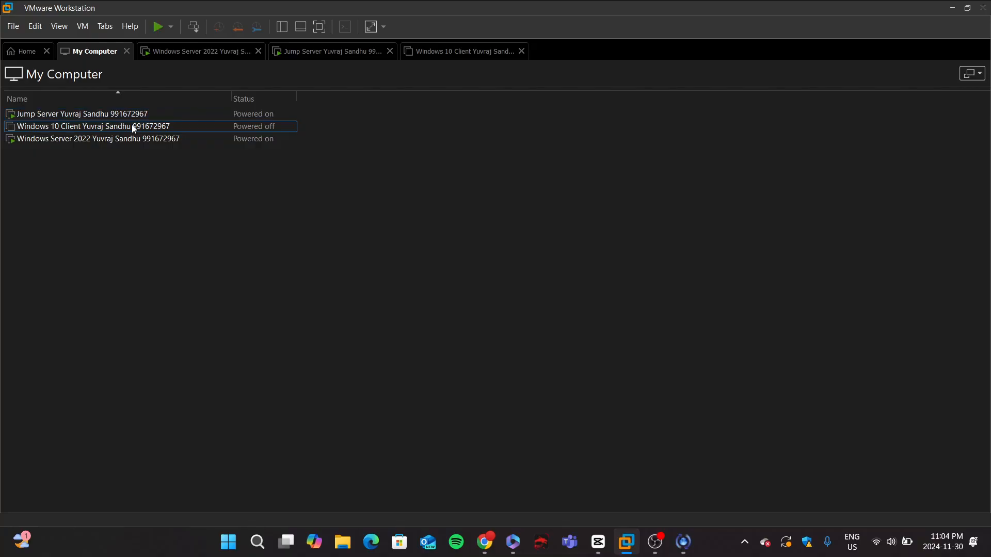
{"action": "right_click", "coordinate": [133, 126]}
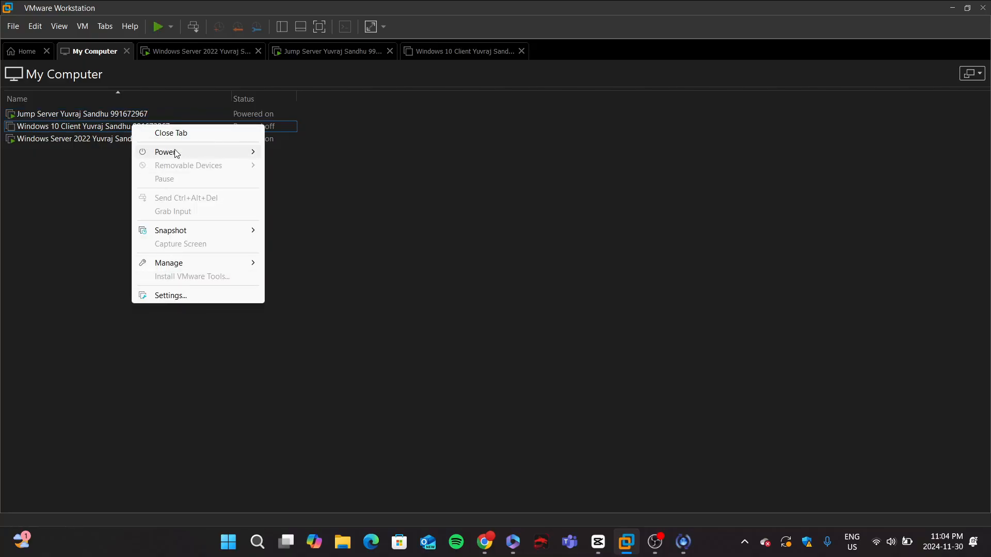
{"action": "left_click", "coordinate": [171, 296]}
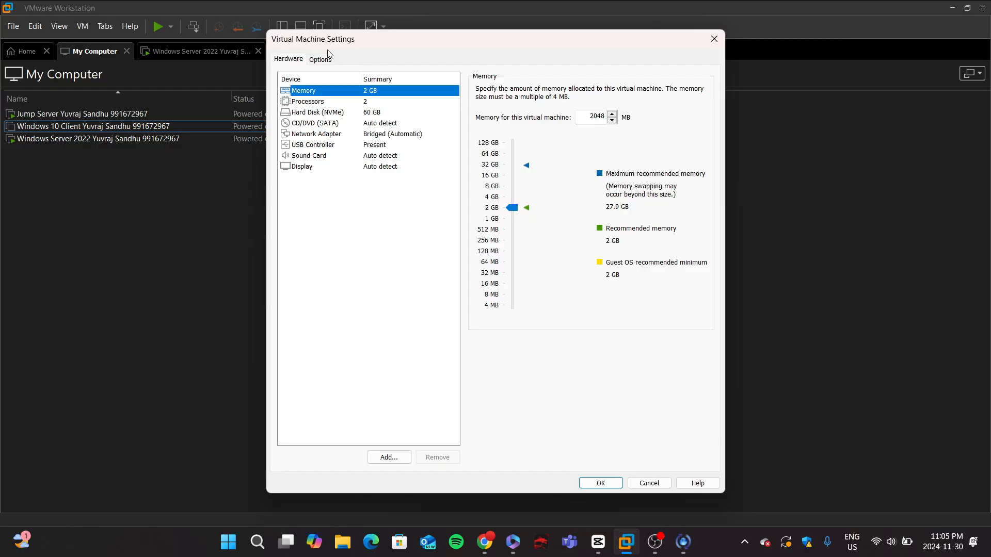
{"action": "left_click", "coordinate": [327, 63]}
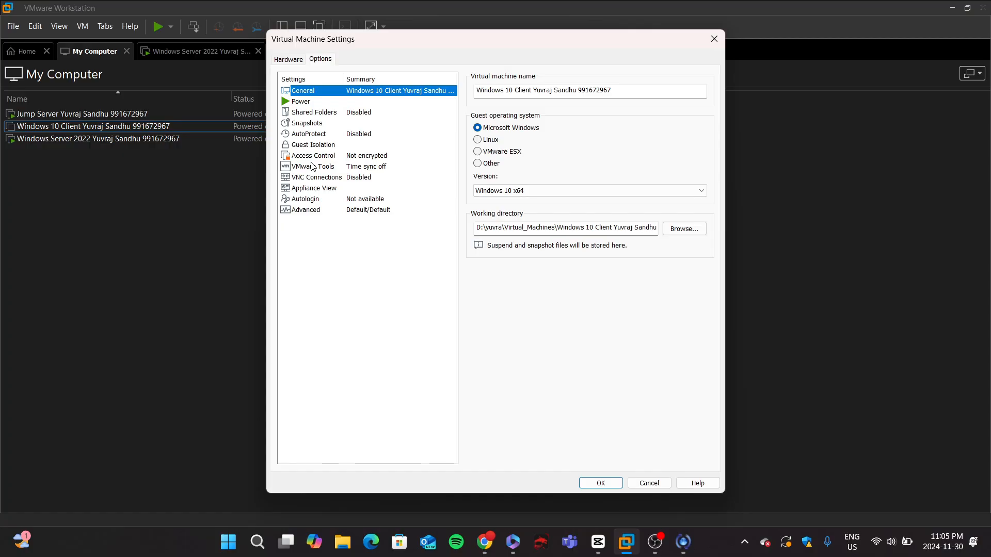
{"action": "left_click", "coordinate": [310, 112]}
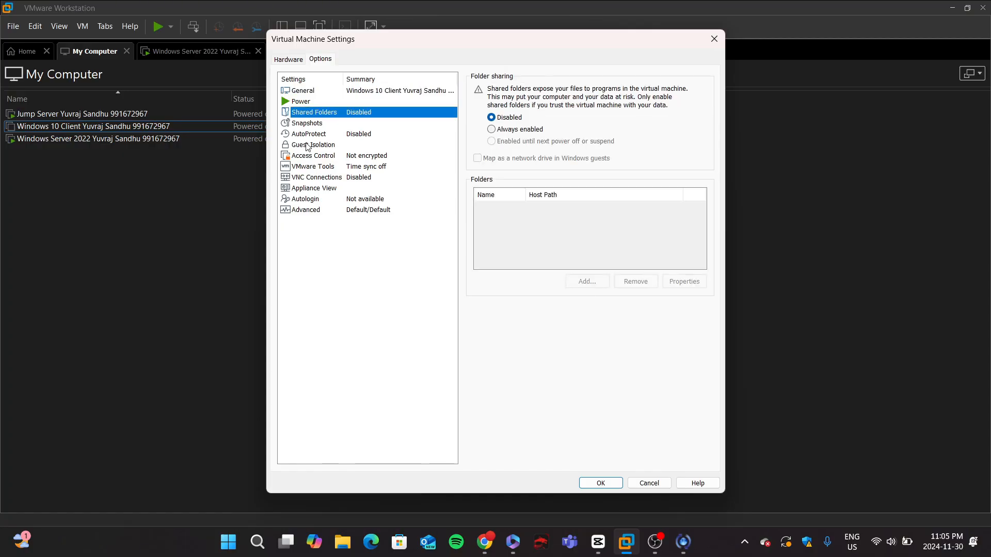
{"action": "left_click", "coordinate": [308, 146]}
{"action": "left_click", "coordinate": [306, 199]}
{"action": "left_click", "coordinate": [309, 209]}
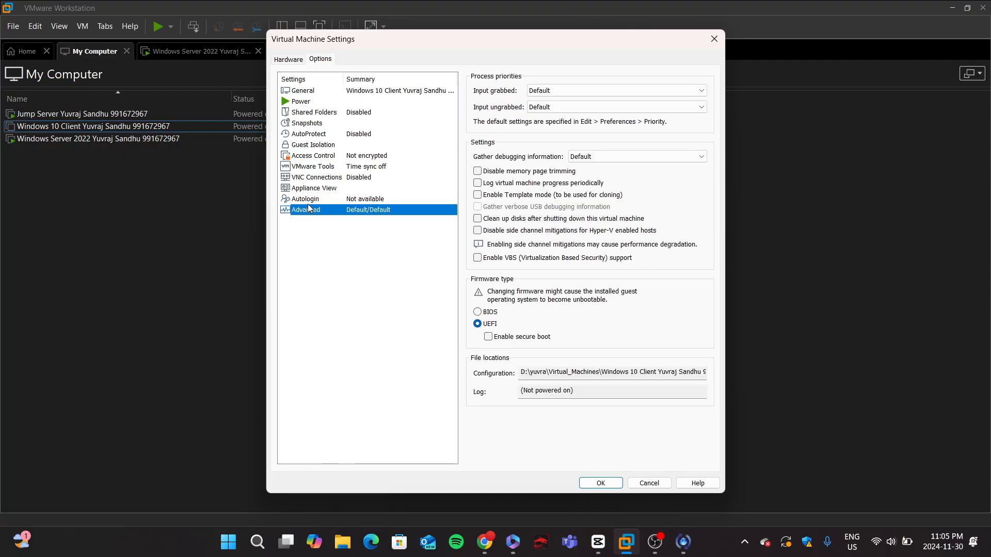
{"action": "left_click", "coordinate": [490, 338]}
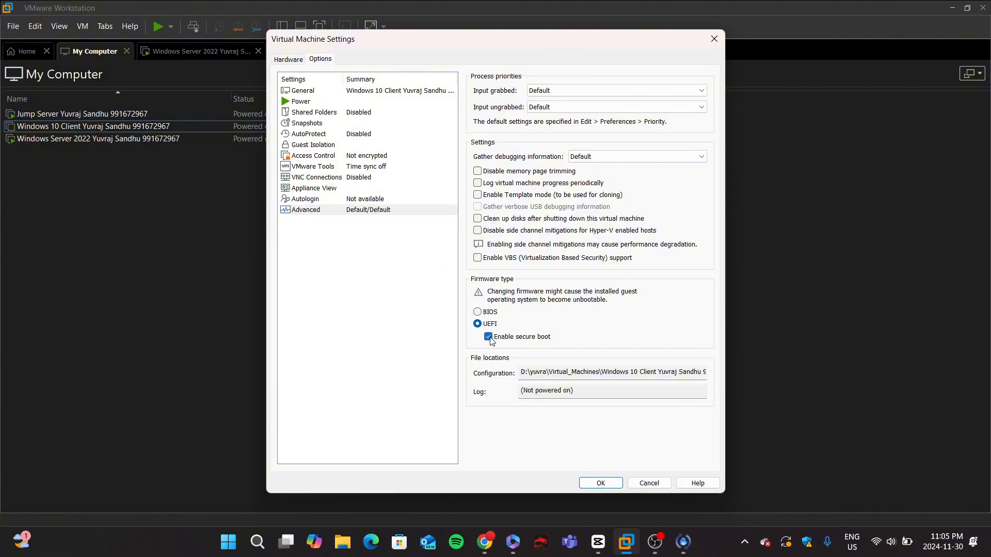
{"action": "left_click", "coordinate": [603, 482]}
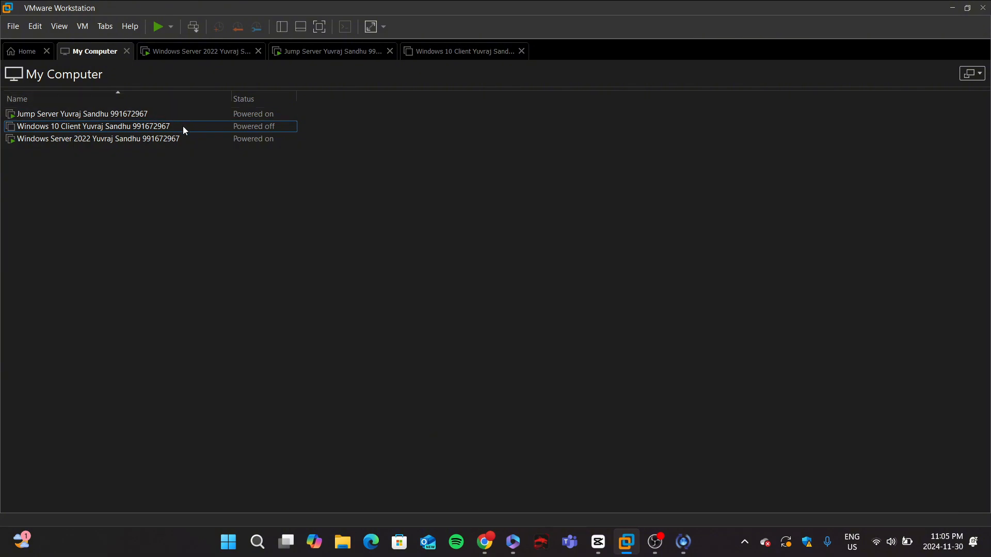
Step: Power on the Windows 10 Client virtual machine and accept the startup prompts
{"action": "right_click", "coordinate": [167, 127]}
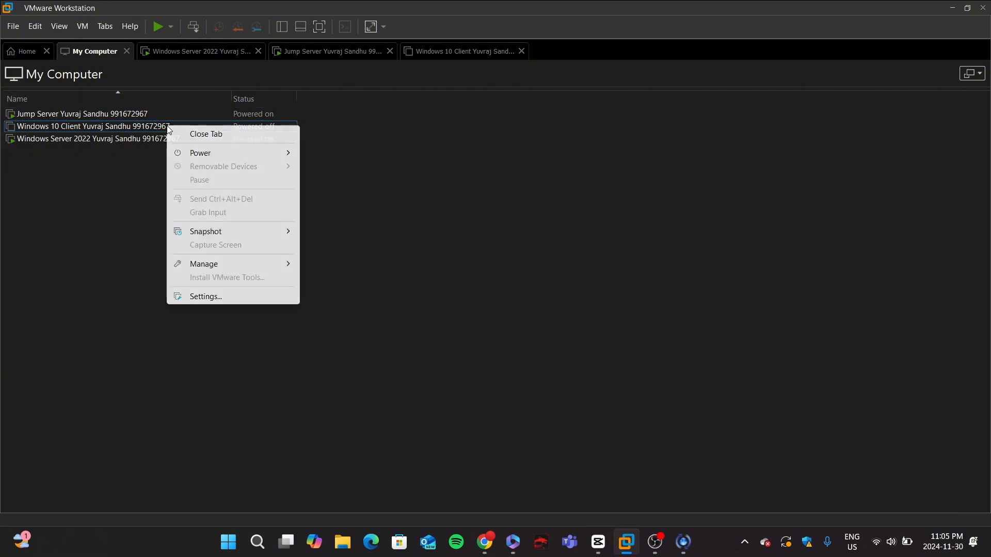
{"action": "double_click", "coordinate": [133, 126]}
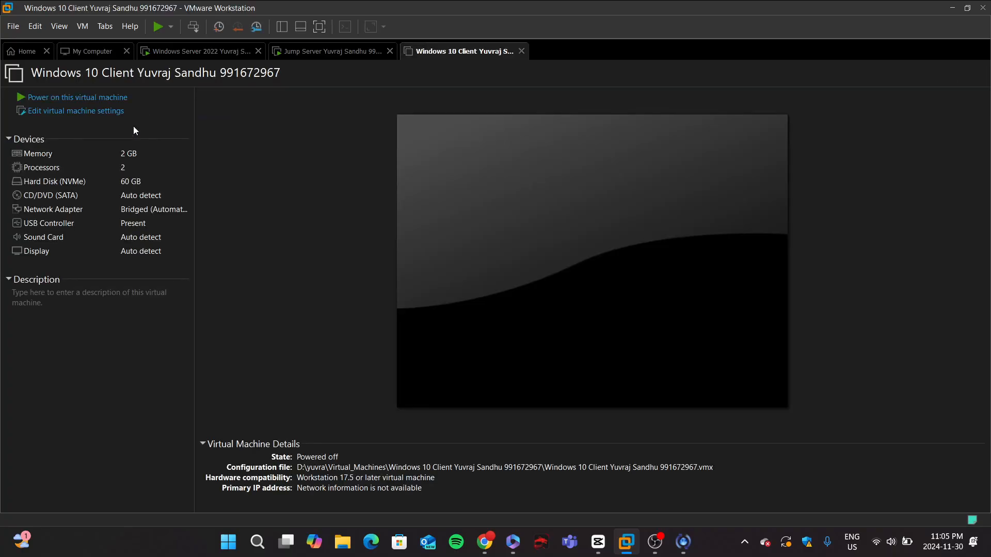
{"action": "left_click", "coordinate": [101, 103]}
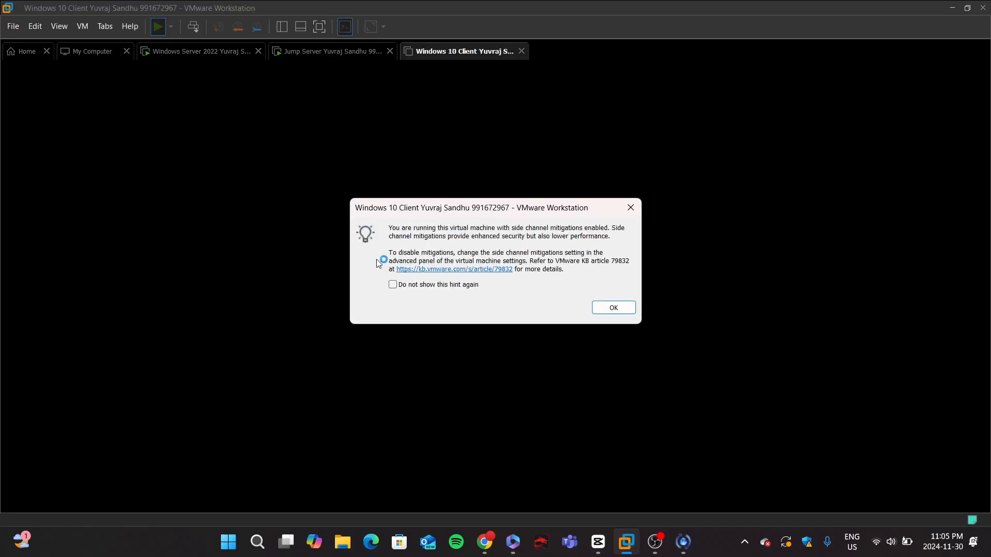
{"action": "left_click", "coordinate": [610, 308]}
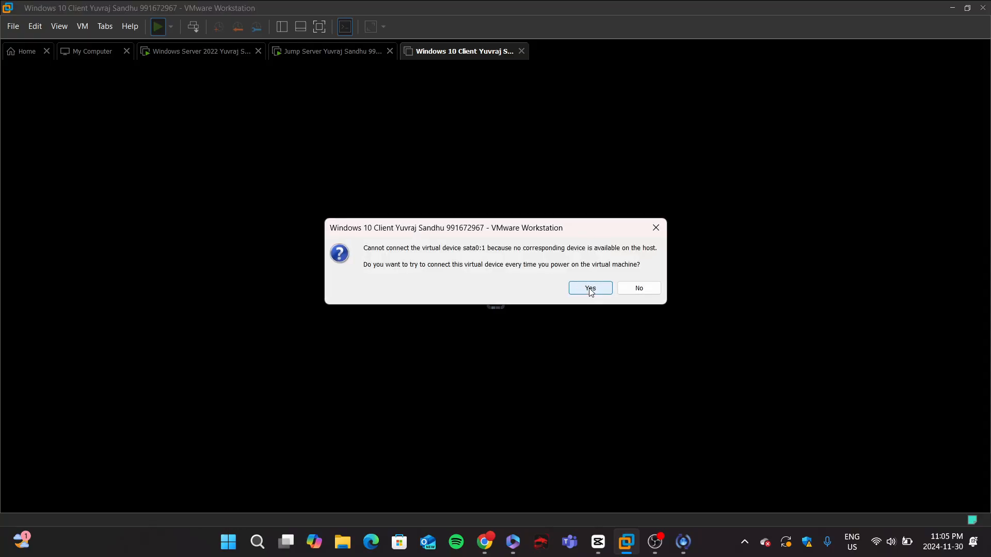
{"action": "left_click", "coordinate": [578, 292]}
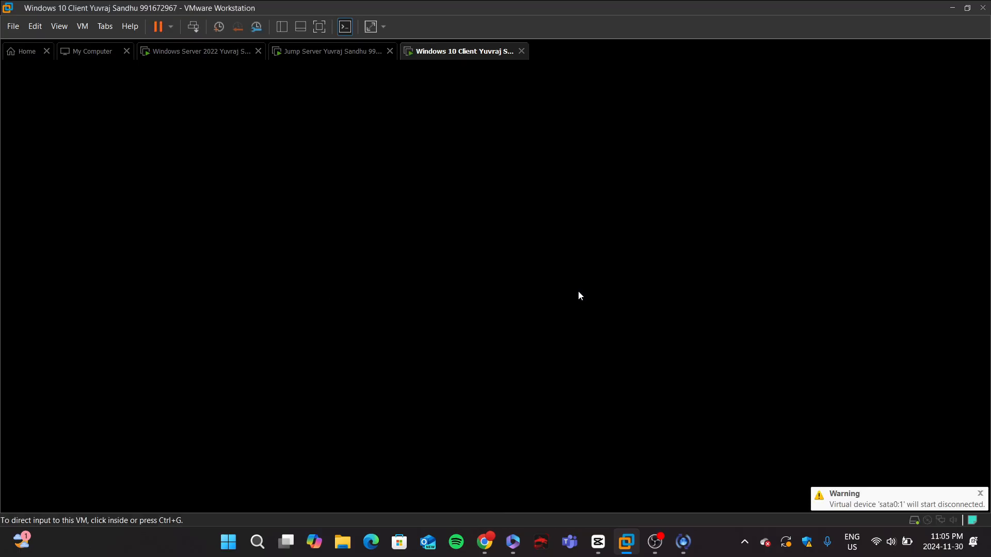
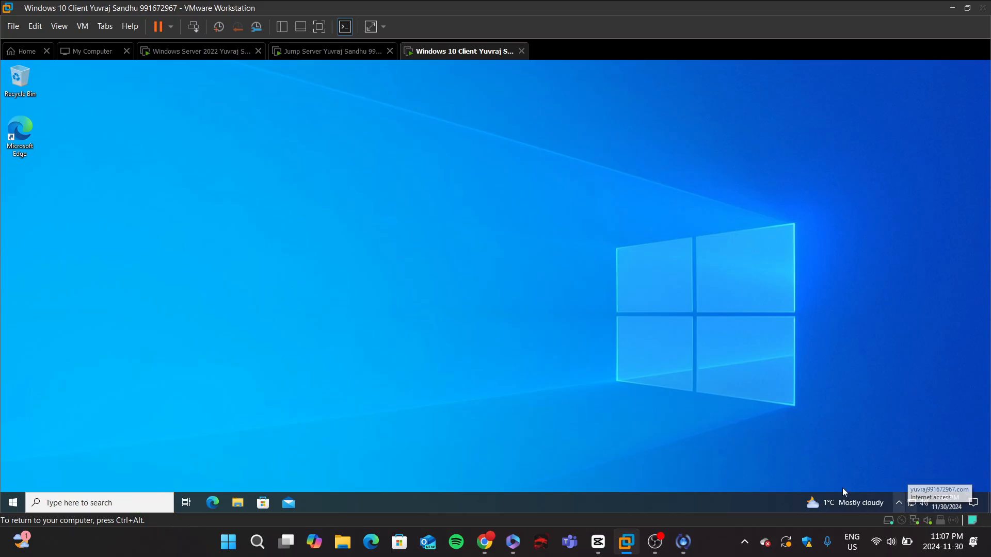
Step: Launch Windows PowerShell as administrator on the Windows 10 client and approve the elevation prompt
{"action": "left_click", "coordinate": [115, 503]}
{"action": "type", "text": "powershell"}
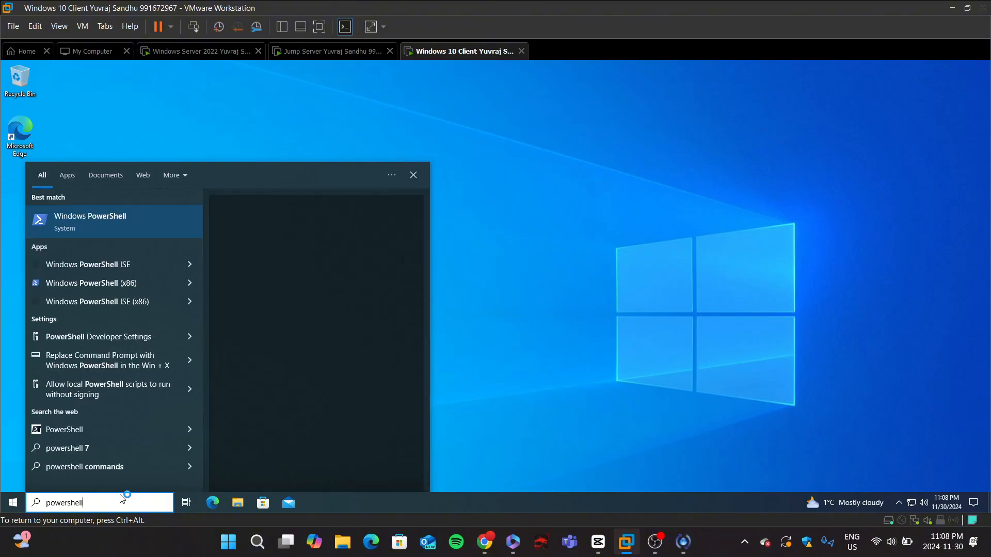
{"action": "left_click", "coordinate": [122, 238]}
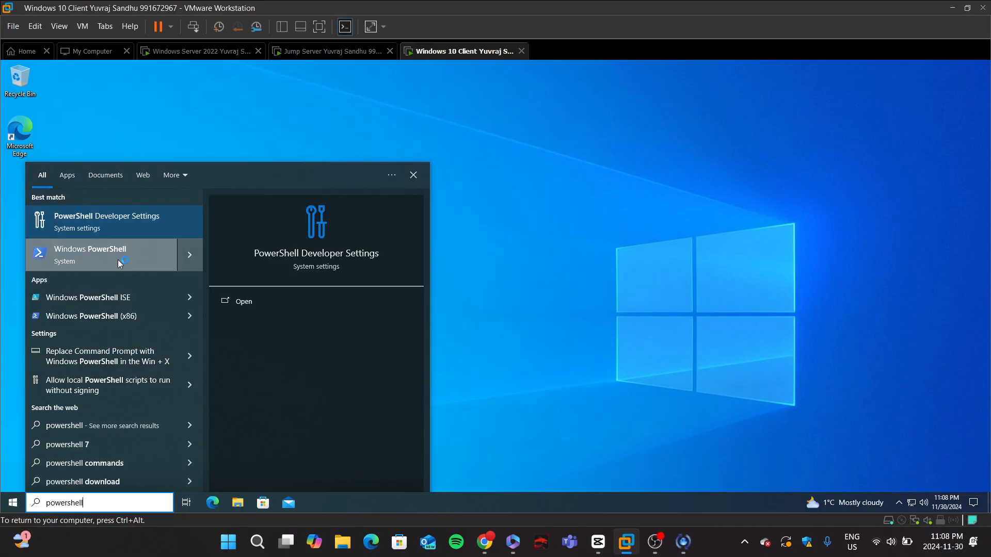
{"action": "right_click", "coordinate": [118, 259]}
{"action": "left_click", "coordinate": [157, 271]}
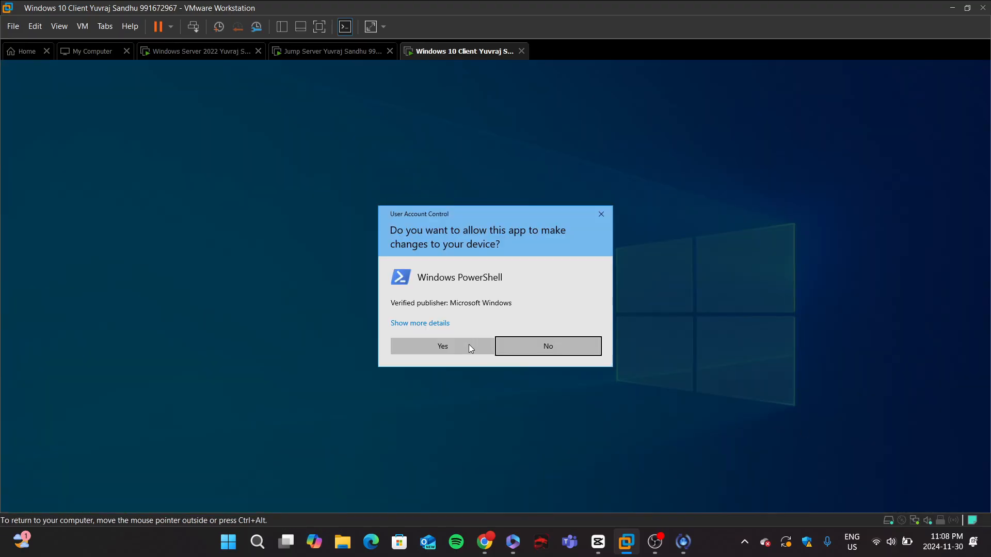
{"action": "left_click", "coordinate": [468, 345]}
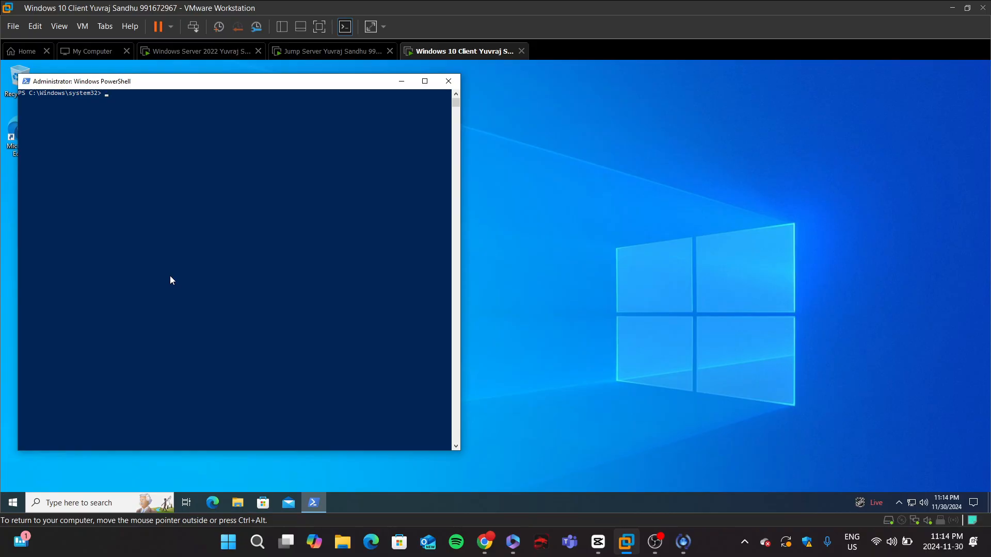
Step: Switch to the lab instructions in the browser, copy the Enable-WindowsOptionalFeature IsolatedUserMode command, and return to the VM
{"action": "key", "text": "ctrl+alt"}
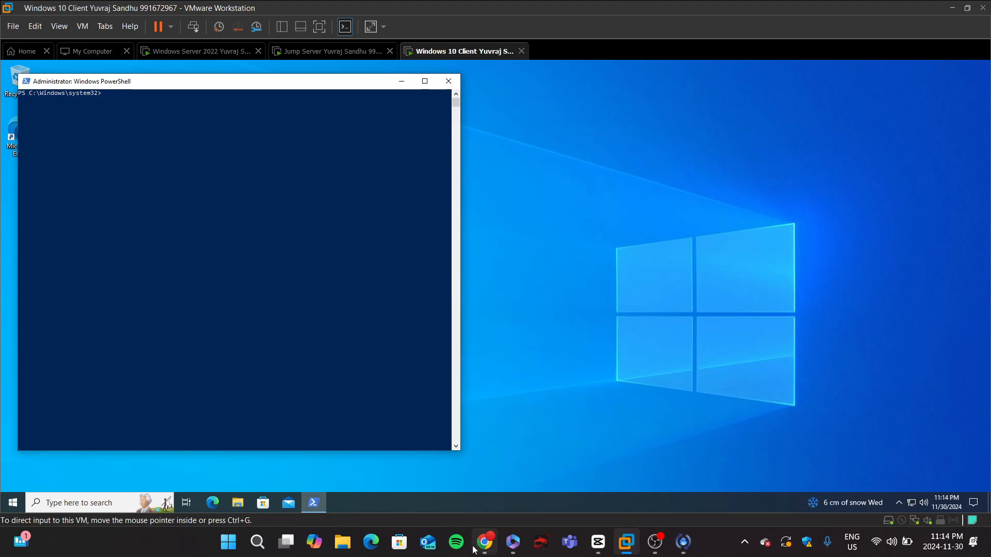
{"action": "key", "text": "alt+Tab"}
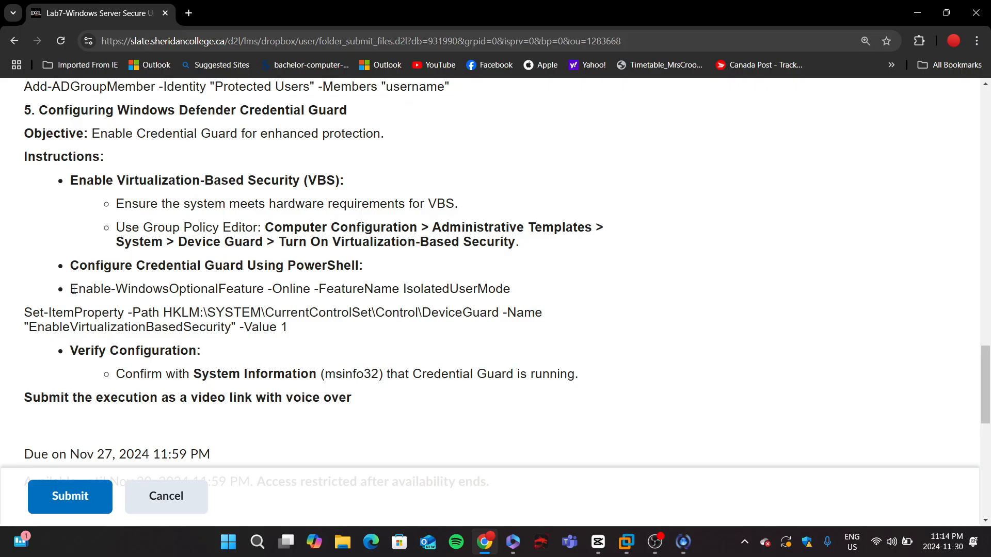
{"action": "left_click_drag", "start_coordinate": [71, 289], "coordinate": [511, 286]}
{"action": "right_click", "coordinate": [459, 286]}
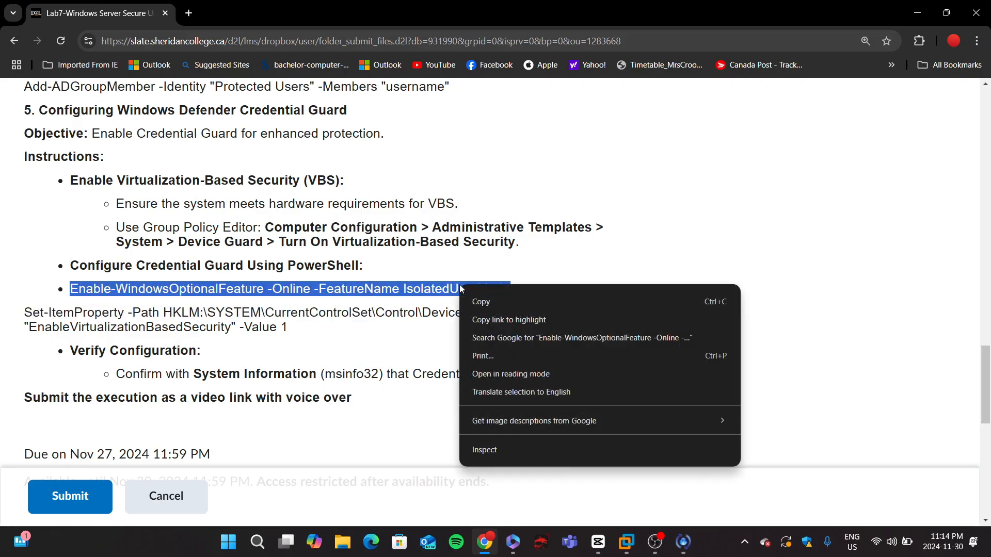
{"action": "left_click", "coordinate": [498, 307]}
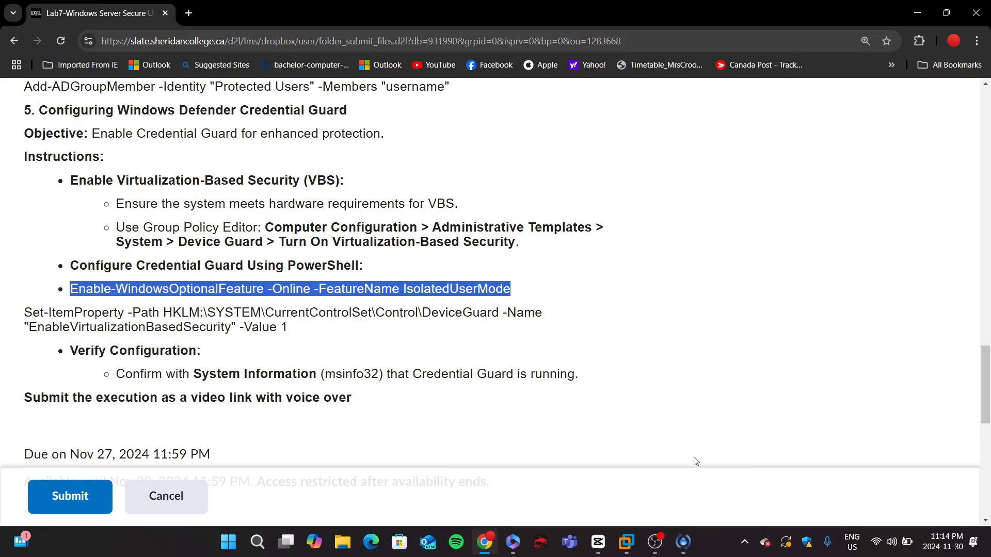
{"action": "mouse_move", "coordinate": [622, 540]}
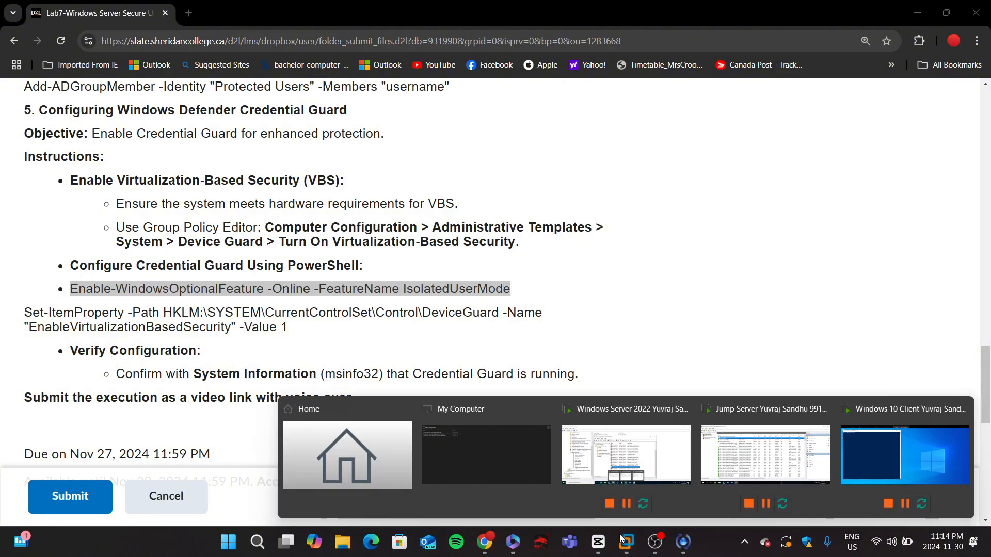
{"action": "left_click", "coordinate": [938, 448]}
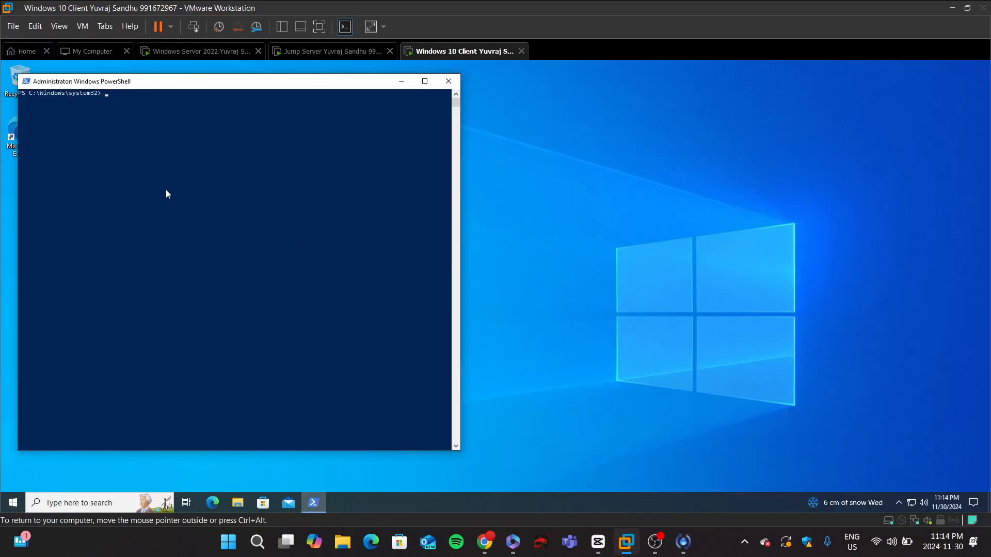
Step: Try to run the pasted Enable-WindowsOptionalFeature -Online -FeatureName IsolatedUserMode command twice in PowerShell
{"action": "right_click", "coordinate": [199, 215]}
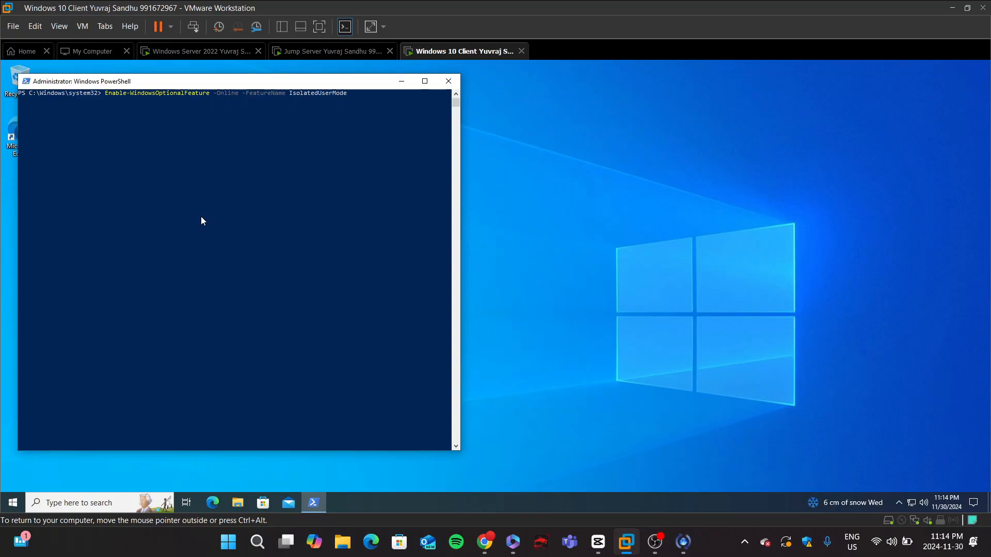
{"action": "key", "text": "Return"}
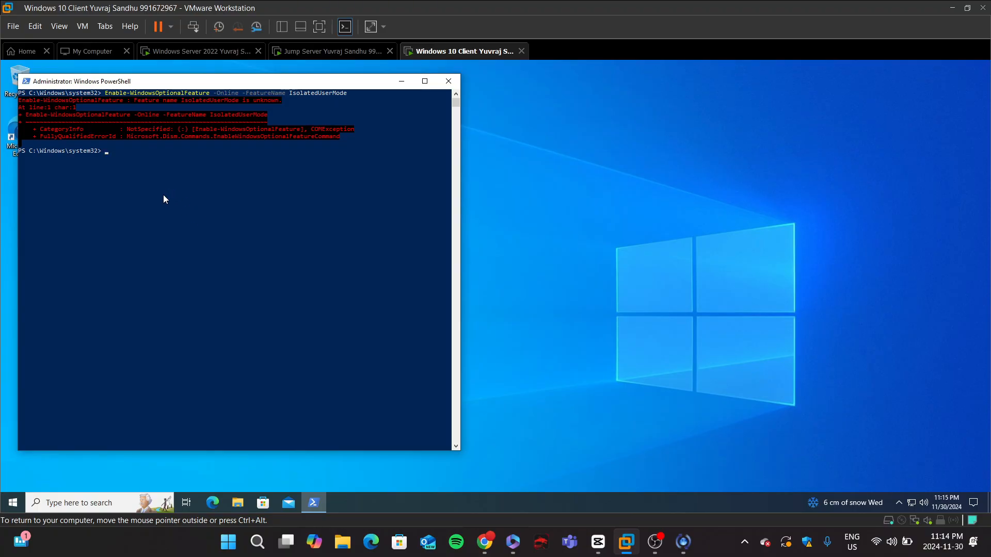
{"action": "key", "text": "Up"}
{"action": "key", "text": "Return"}
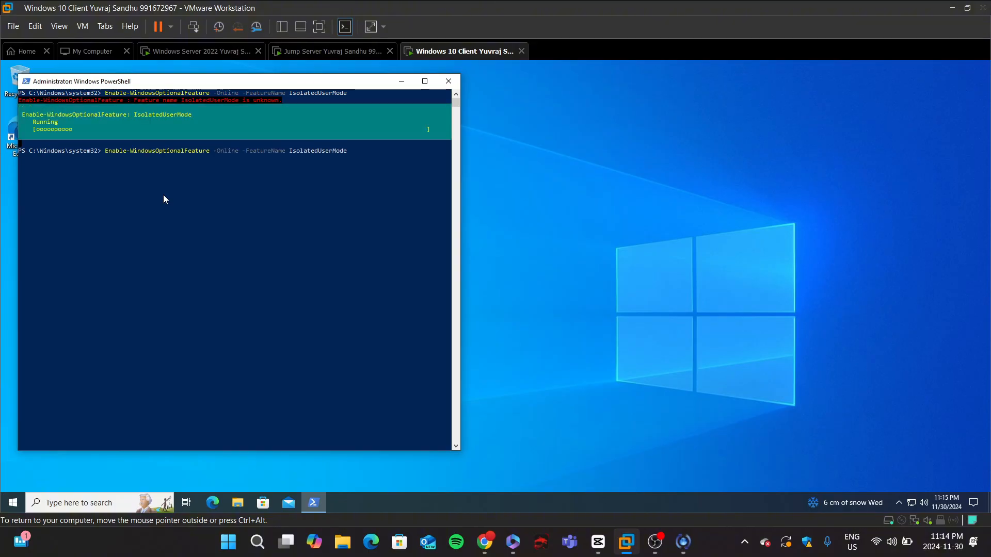
Step: Run dism.exe /Online /Enable-Feature /All /FeatureName:Microsoft-Hyper-V-All in the administrator PowerShell
{"action": "left_click_drag", "start_coordinate": [151, 209], "coordinate": [7, 155]}
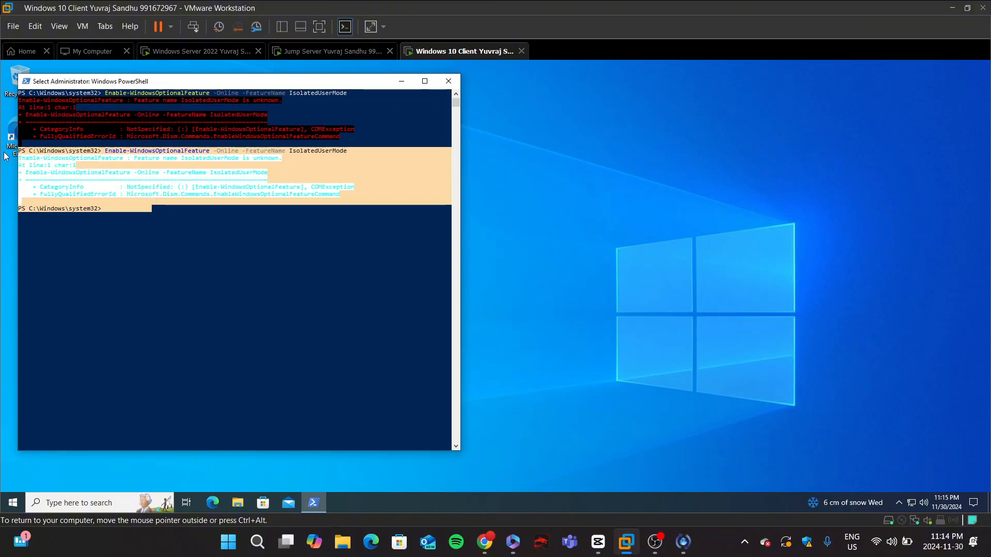
{"action": "left_click", "coordinate": [268, 252]}
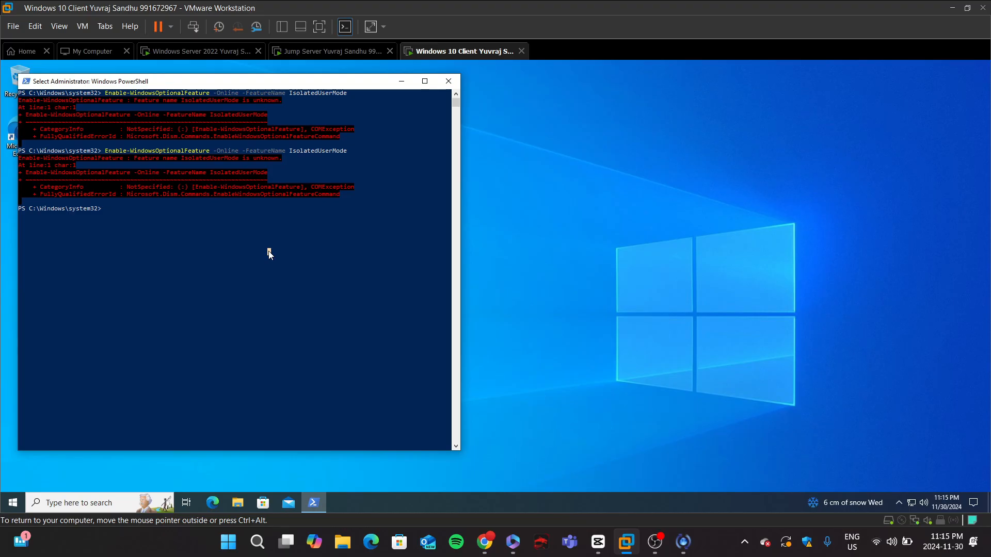
{"action": "key", "text": "Escape"}
{"action": "type", "text": "dism"}
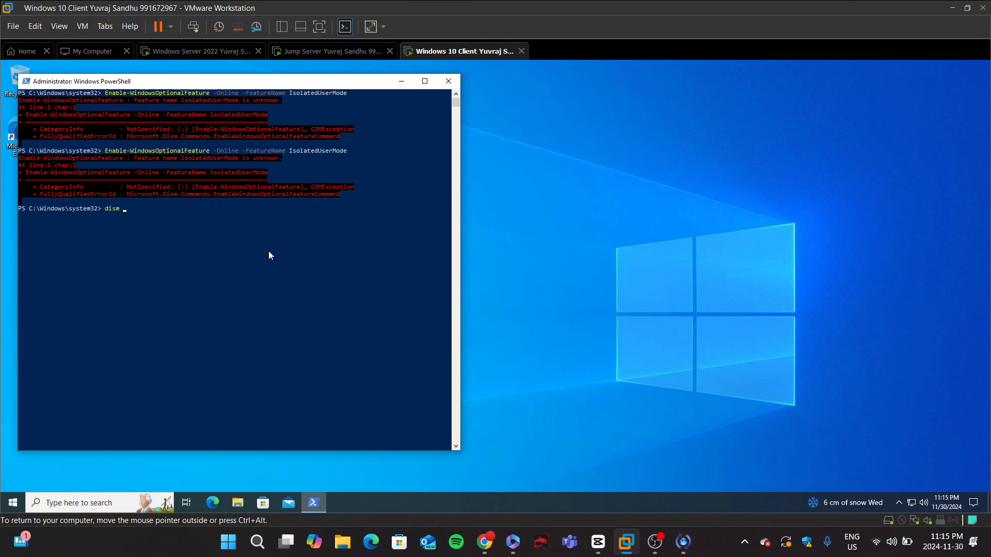
{"action": "type", "text": ".exe /Online /Enable-Feature /All /FeatureName"}
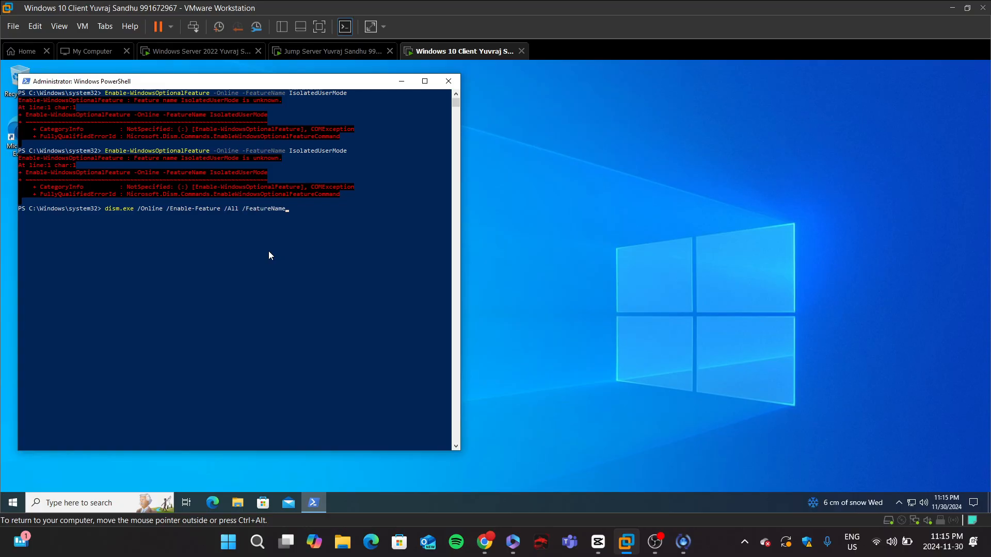
{"action": "type", "text": ":Microsoft-Hyper-V-All"}
{"action": "key", "text": "Return"}
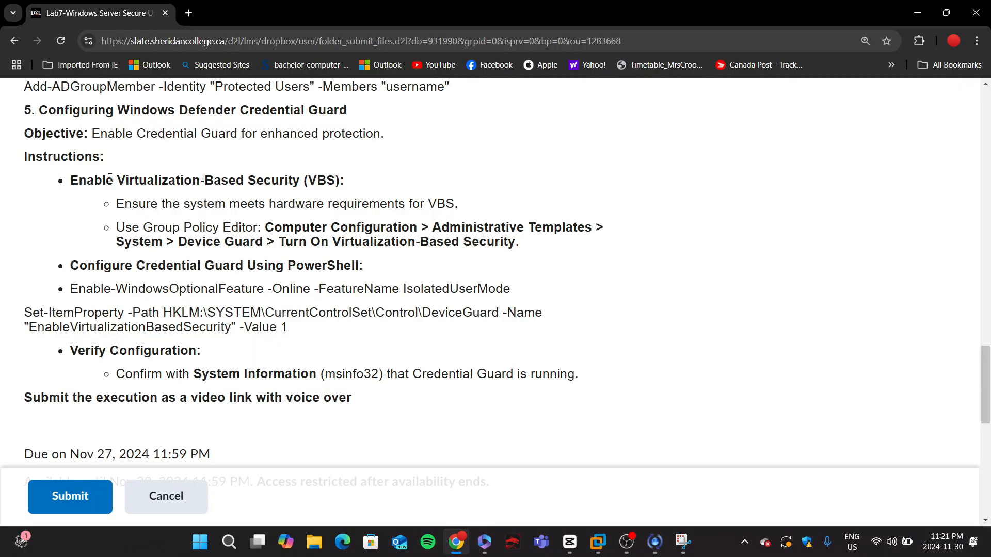
Step: Switch to the Windows Server 2022 virtual machine and unlock it by entering the account password
{"action": "scroll", "coordinate": [109, 177], "scroll_direction": "up", "scroll_amount": 1}
{"action": "scroll", "coordinate": [188, 230], "scroll_direction": "down", "scroll_amount": 1}
{"action": "mouse_move", "coordinate": [597, 545]}
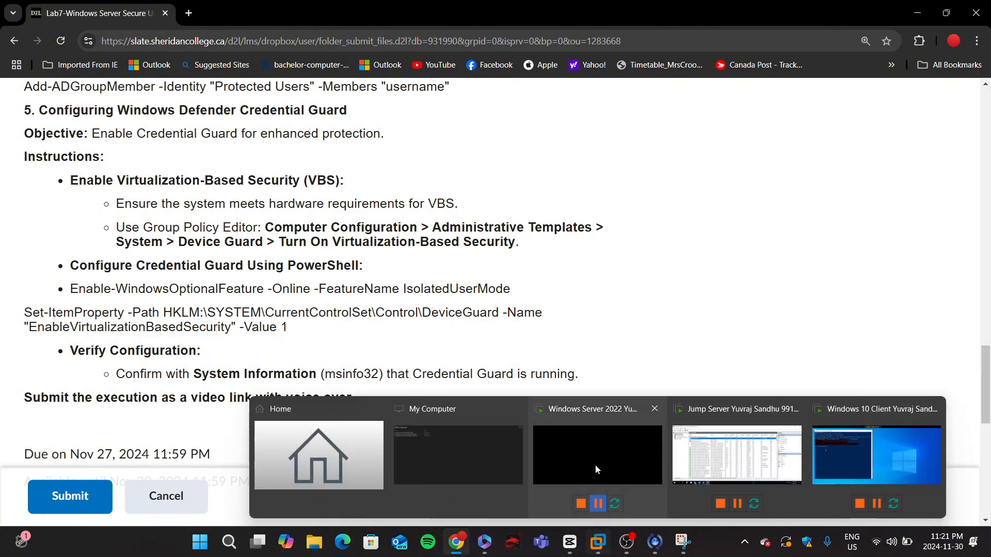
{"action": "left_click", "coordinate": [601, 440]}
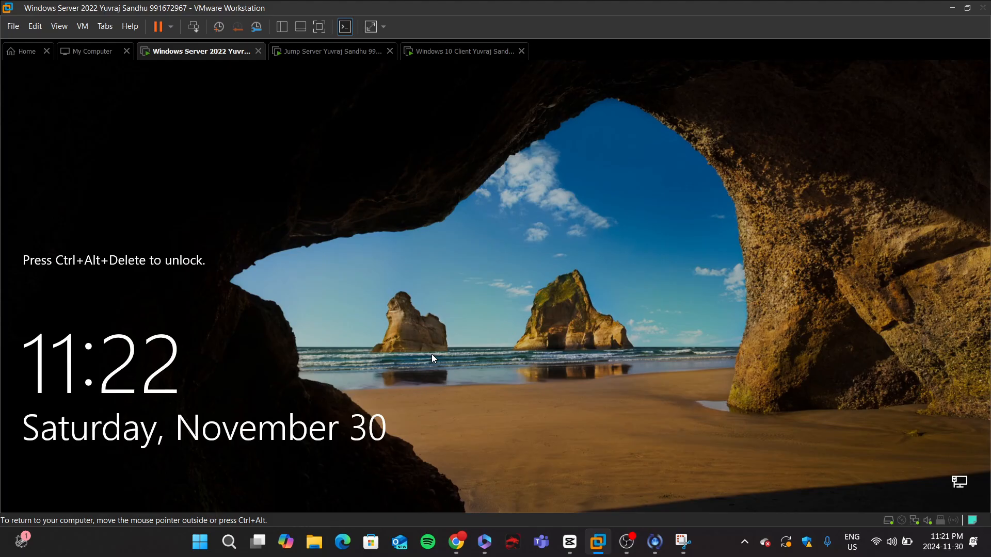
{"action": "left_click", "coordinate": [193, 27]}
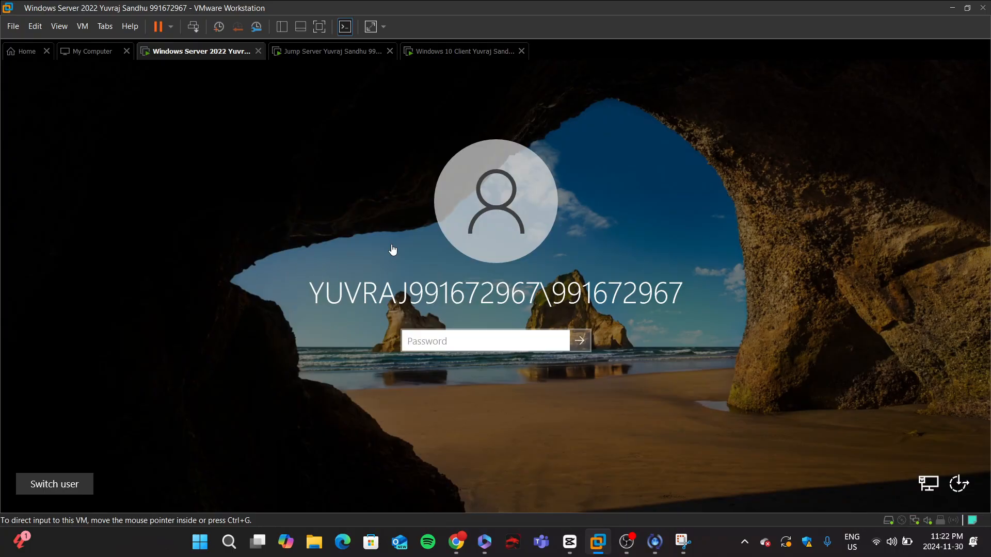
{"action": "left_click", "coordinate": [475, 346]}
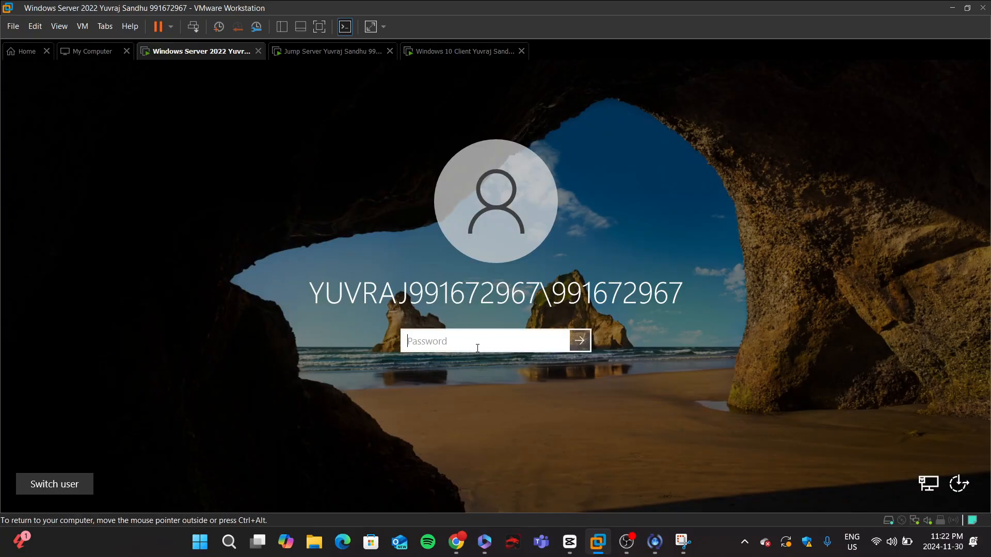
{"action": "type", "text": "••••••••"}
{"action": "key", "text": "Return"}
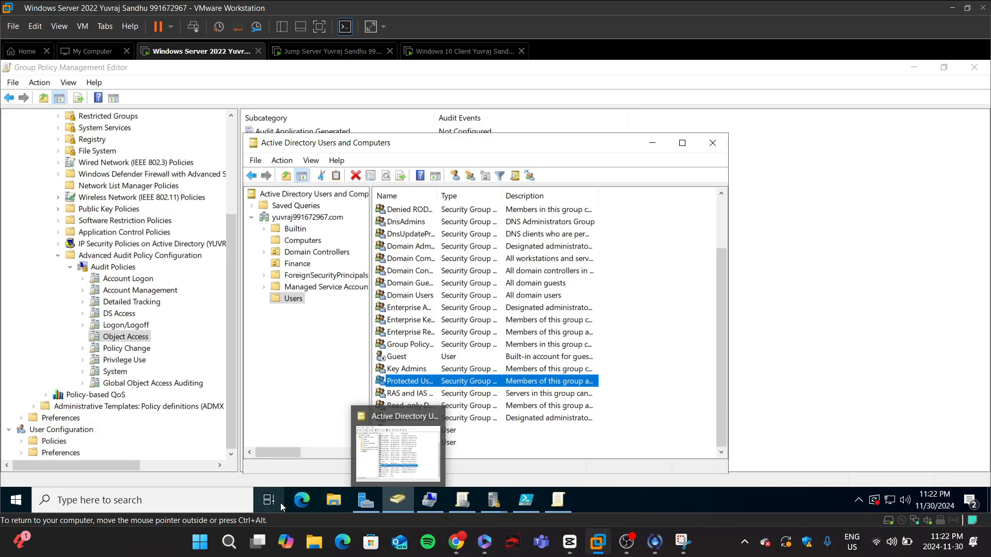
Step: In Group Policy Management, create a new GPO named Virtualization Based Security under Group Policy Objects
{"action": "left_click", "coordinate": [461, 501]}
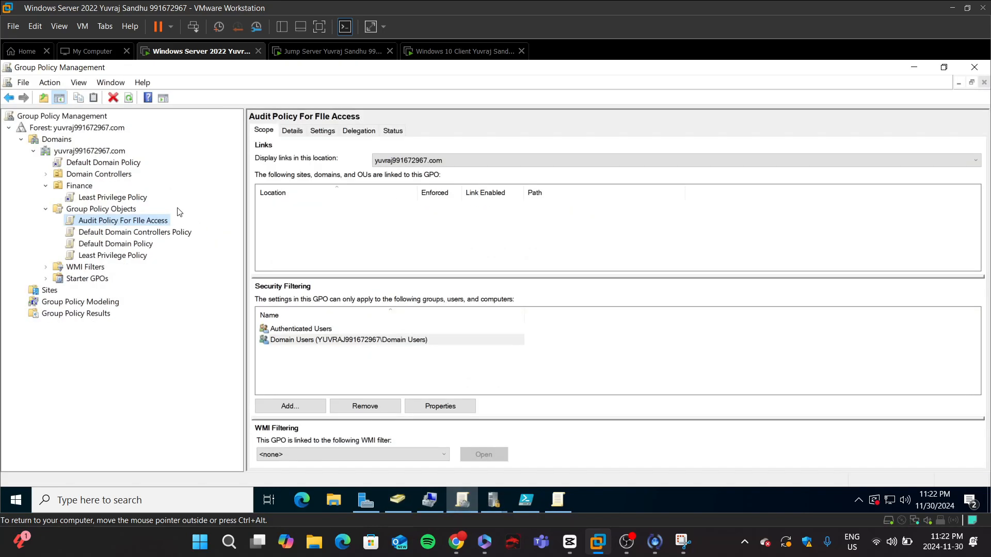
{"action": "left_click", "coordinate": [114, 210]}
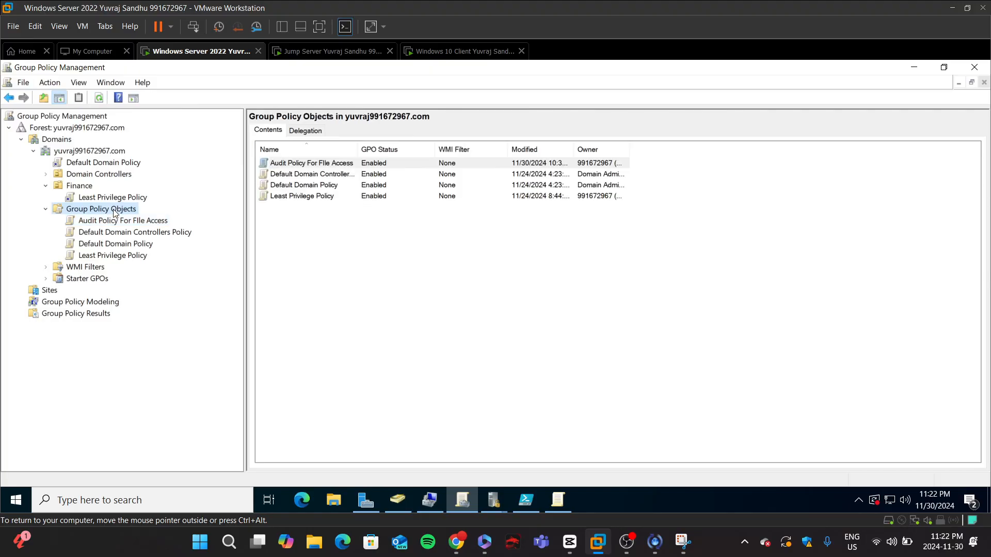
{"action": "right_click", "coordinate": [115, 211]}
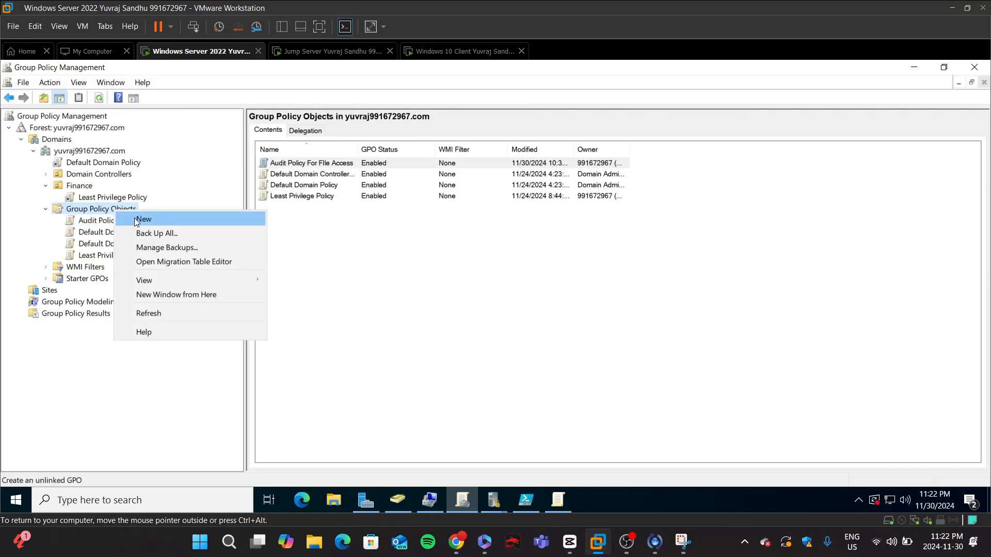
{"action": "left_click", "coordinate": [134, 218]}
{"action": "type", "text": "Virtu"}
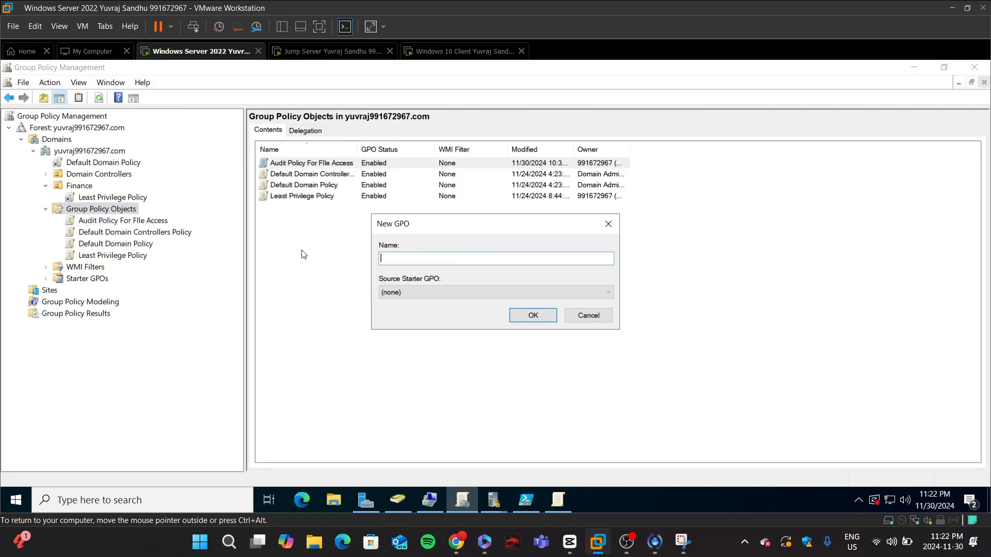
{"action": "type", "text": "alization Based Security"}
{"action": "key", "text": "Return"}
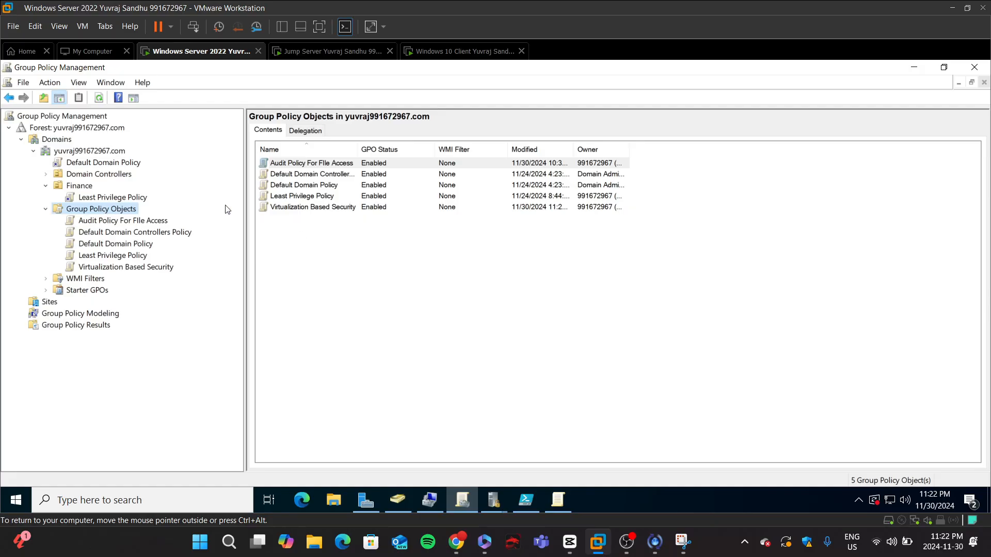
Step: Add Domain Users to the security filtering of the Virtualization Based Security GPO
{"action": "right_click", "coordinate": [297, 207]}
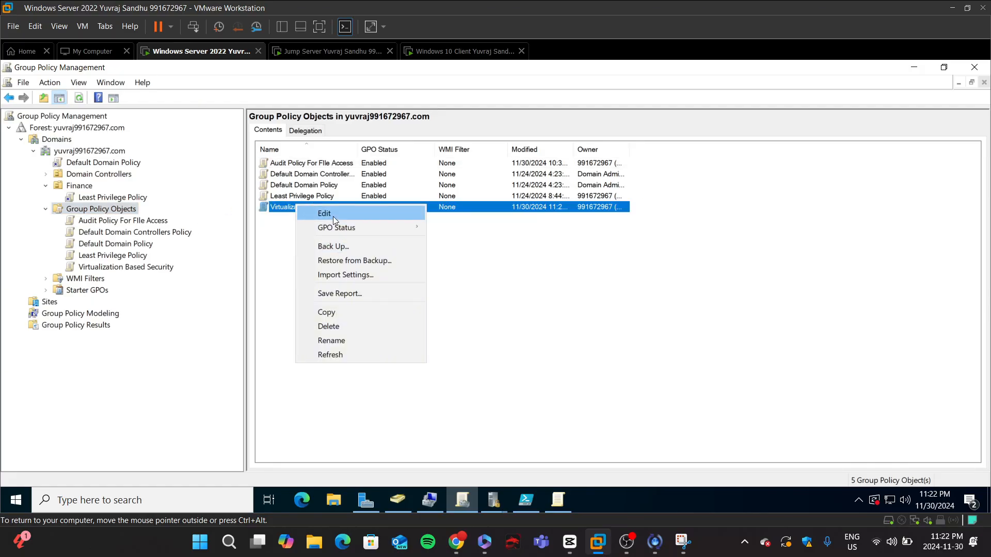
{"action": "left_click", "coordinate": [110, 256]}
{"action": "right_click", "coordinate": [110, 255]}
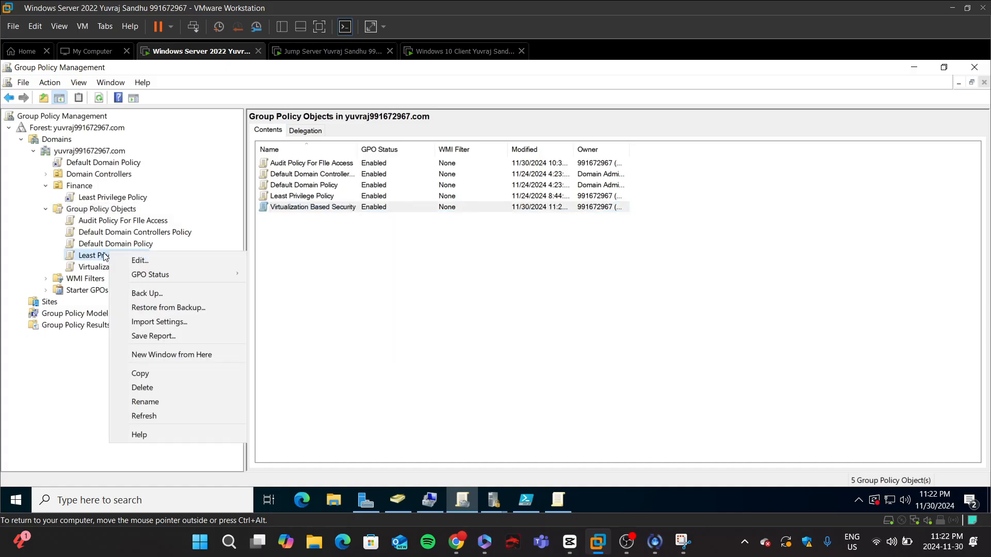
{"action": "left_click", "coordinate": [110, 256]}
{"action": "left_click", "coordinate": [110, 267]}
{"action": "right_click", "coordinate": [110, 266]}
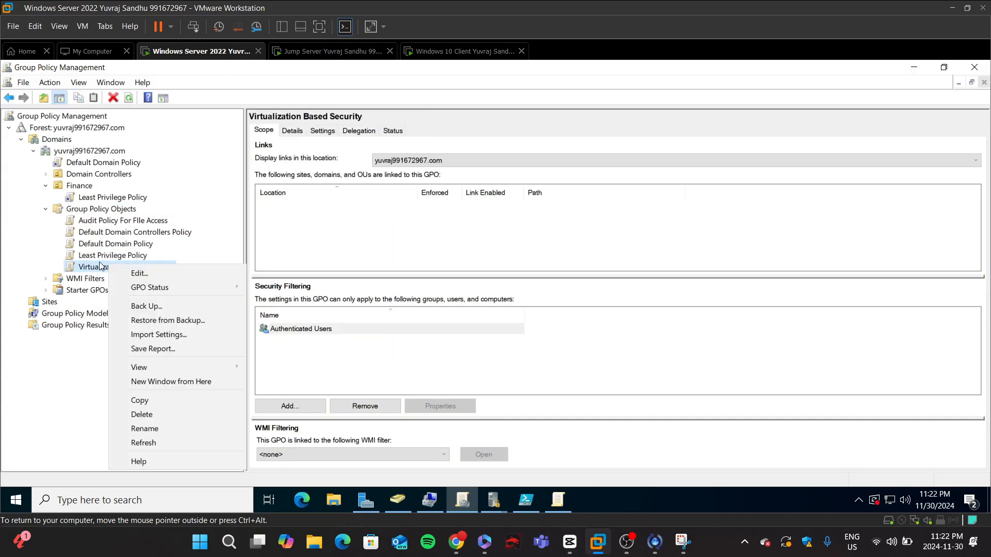
{"action": "left_click", "coordinate": [110, 267]}
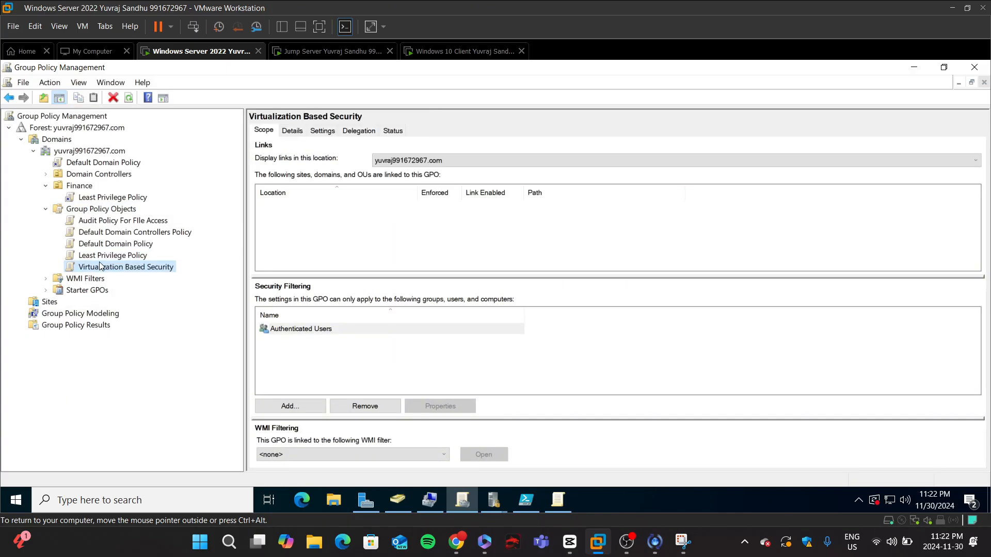
{"action": "left_click", "coordinate": [281, 407]}
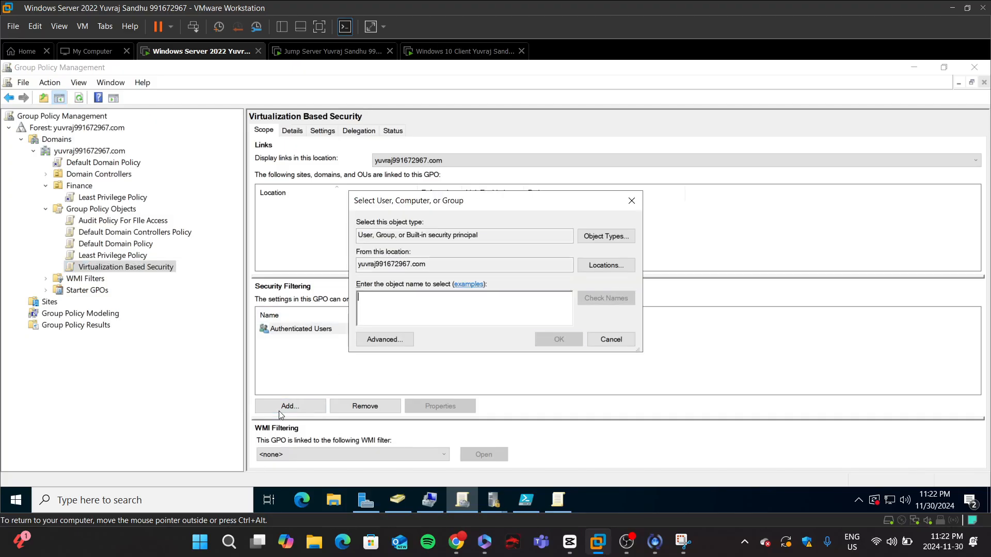
{"action": "type", "text": "Domain User"}
{"action": "key", "text": "Return"}
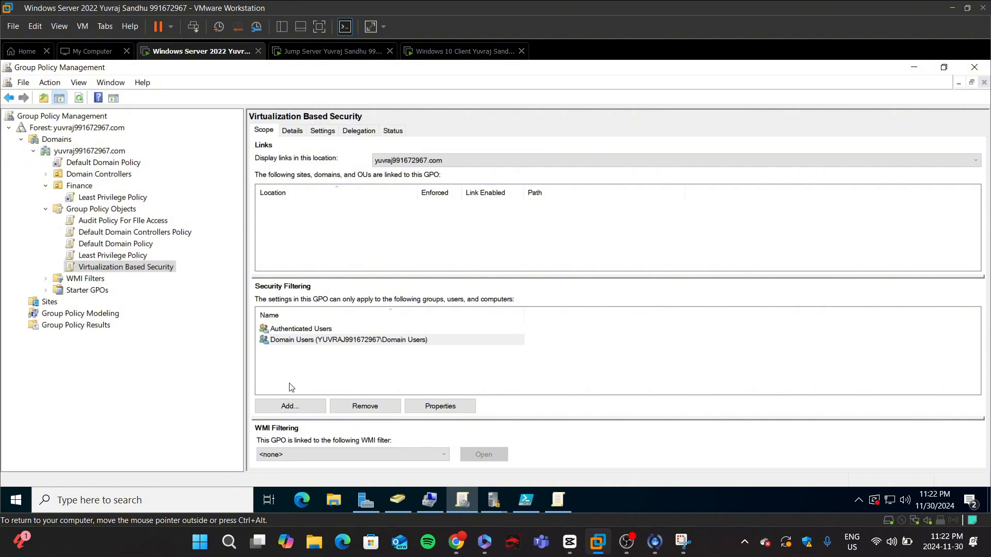
Step: Open the Virtualization Based Security GPO in the Group Policy Management Editor
{"action": "right_click", "coordinate": [116, 271]}
{"action": "key", "text": "Escape"}
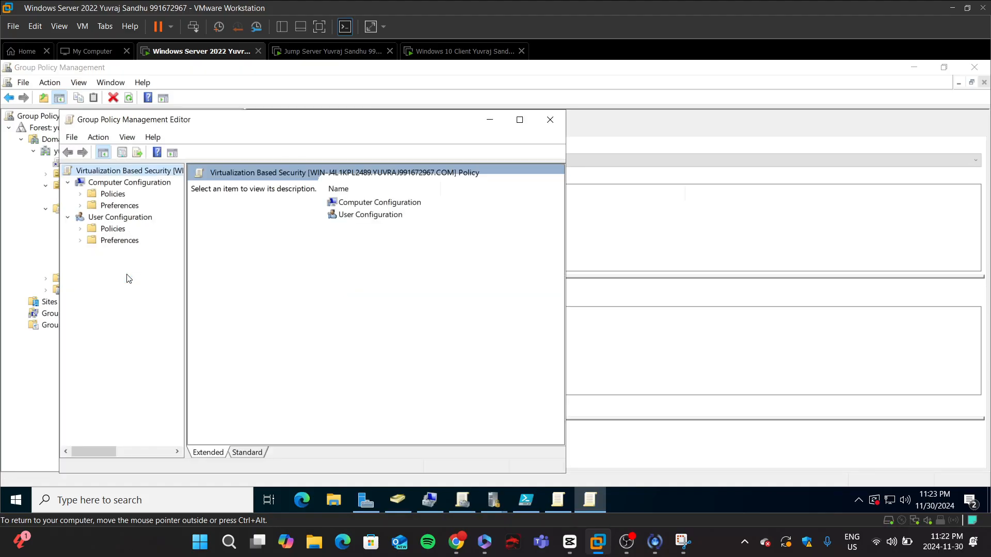
Step: Enable the Turn On Virtualization Based Security policy under Computer Configuration > Administrative Templates > System > Device Guard with Secure Boot and DMA Protection
{"action": "double_click", "coordinate": [371, 202]}
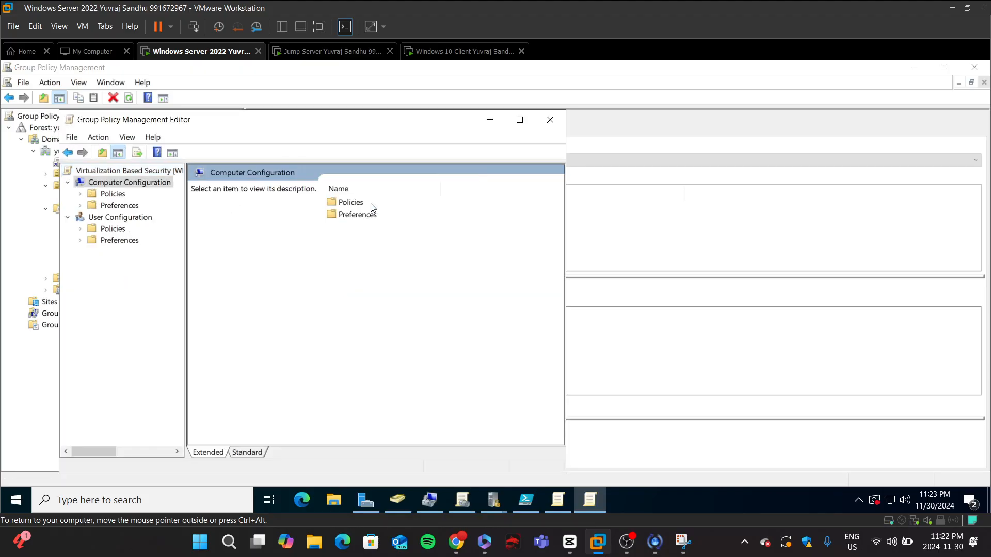
{"action": "double_click", "coordinate": [351, 203]}
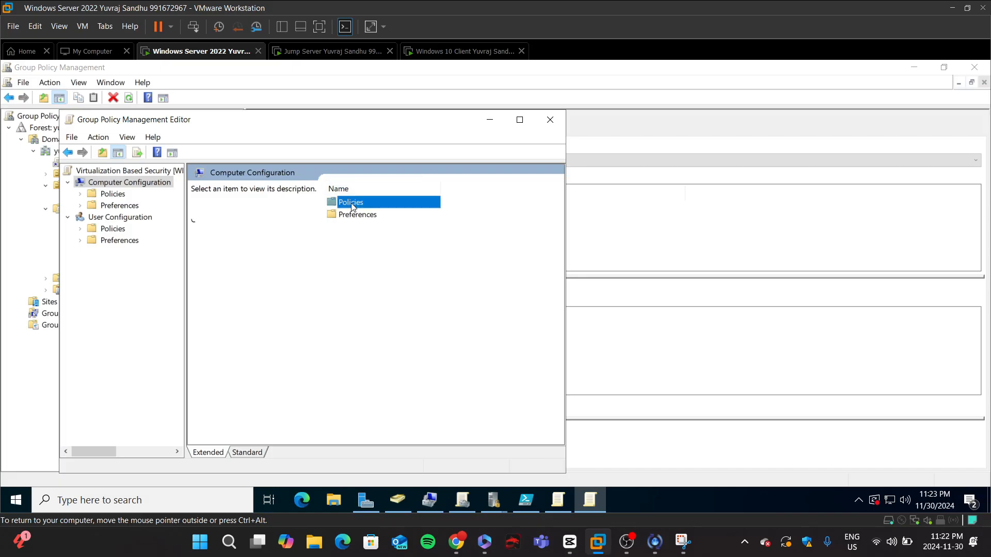
{"action": "double_click", "coordinate": [363, 227]}
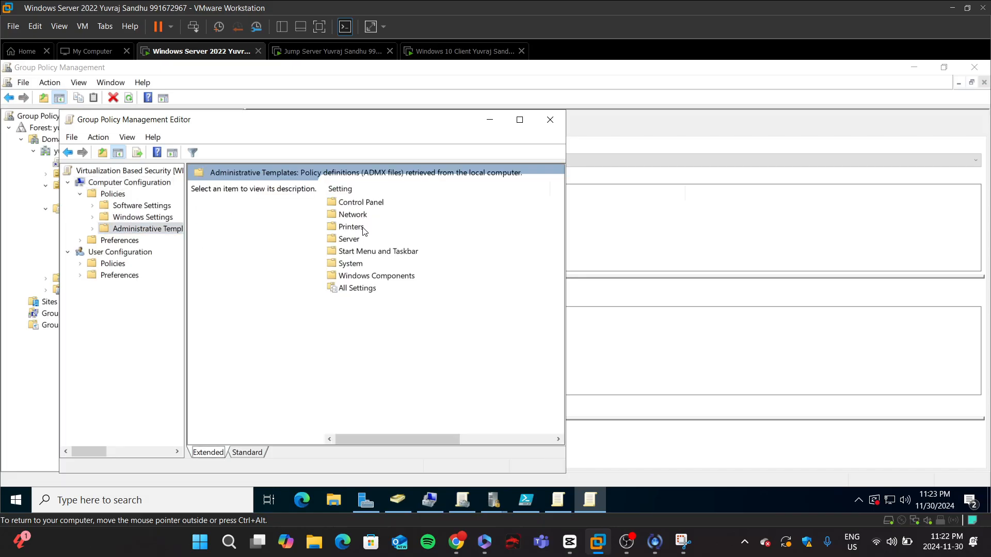
{"action": "scroll", "coordinate": [341, 269], "scroll_direction": "right", "scroll_amount": 1}
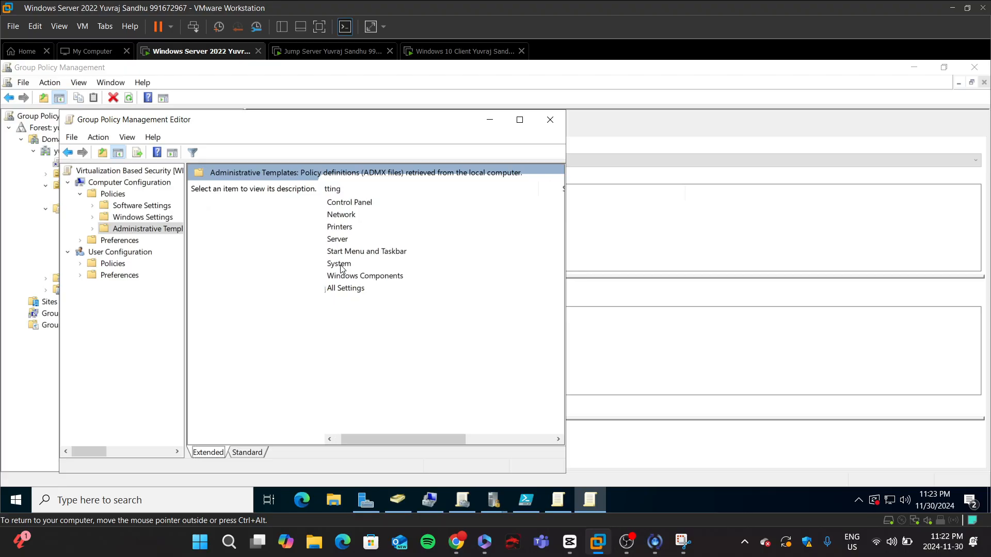
{"action": "scroll", "coordinate": [341, 269], "scroll_direction": "left", "scroll_amount": 1}
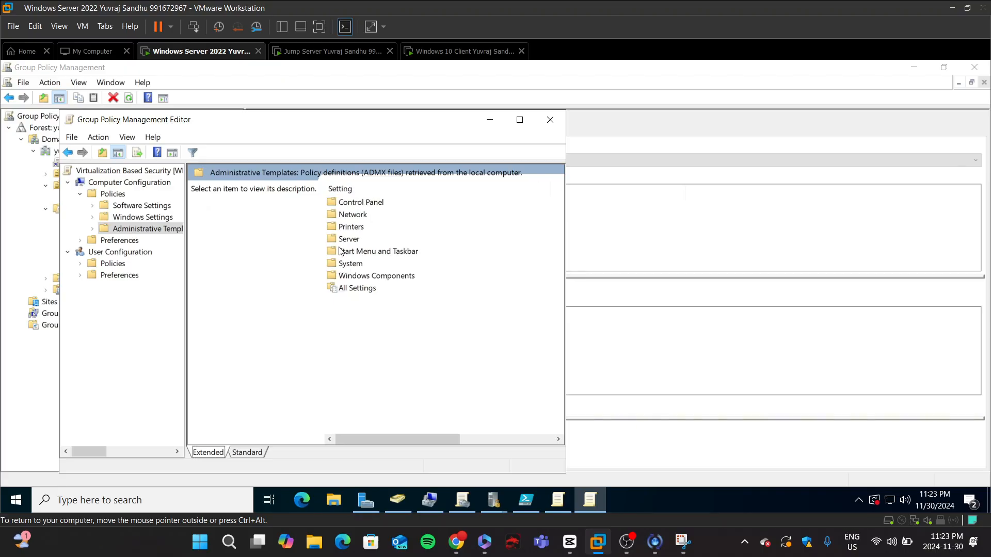
{"action": "double_click", "coordinate": [360, 265]}
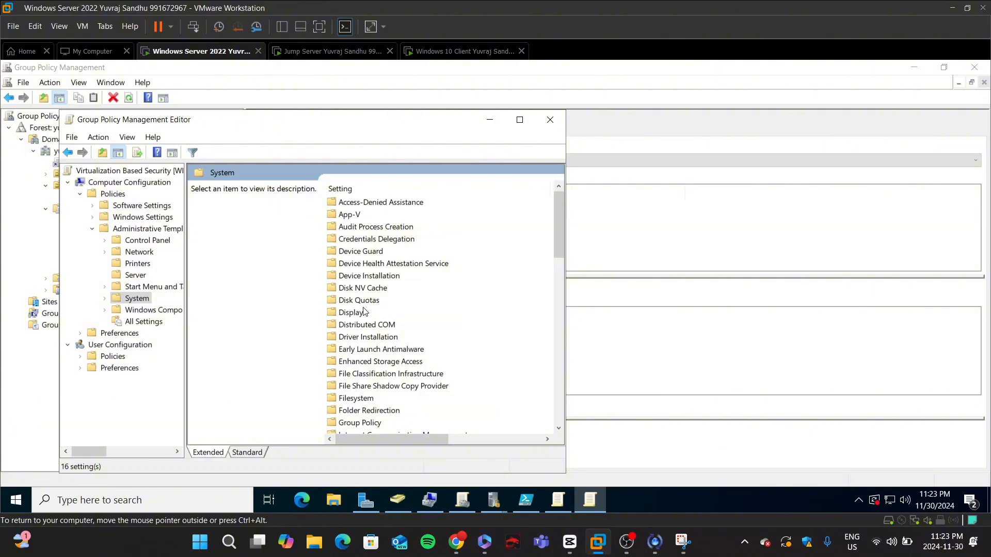
{"action": "double_click", "coordinate": [349, 256]}
{"action": "left_click", "coordinate": [367, 217]}
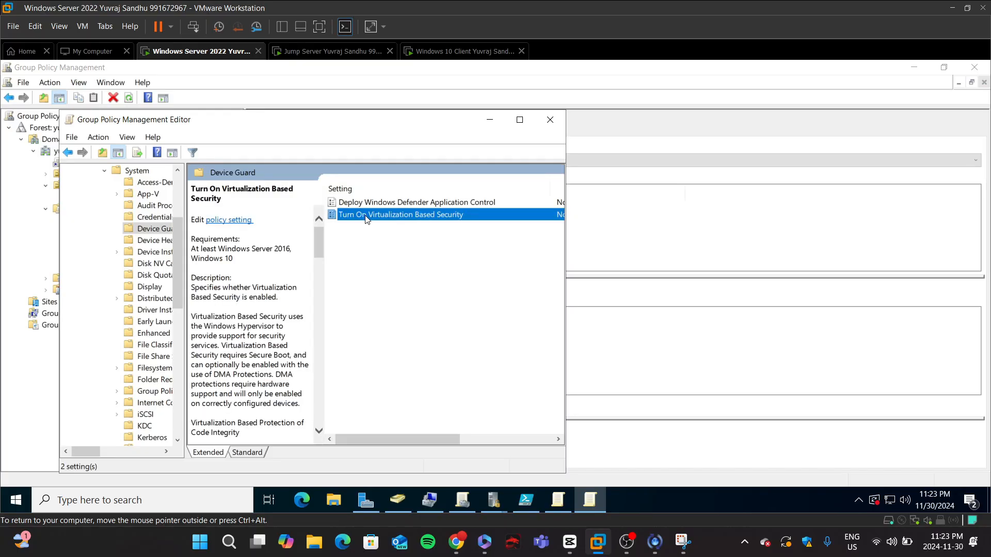
{"action": "double_click", "coordinate": [367, 217]}
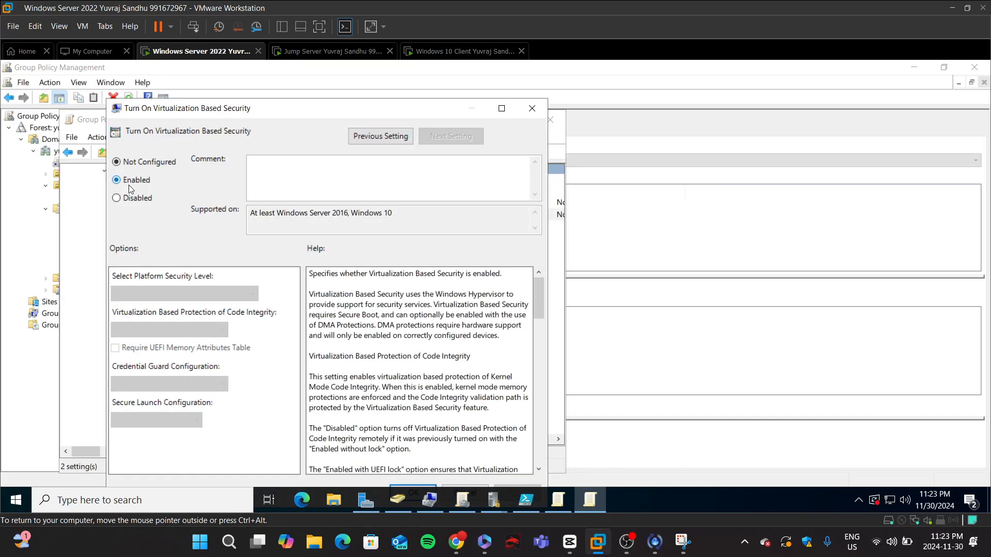
{"action": "left_click", "coordinate": [128, 185]}
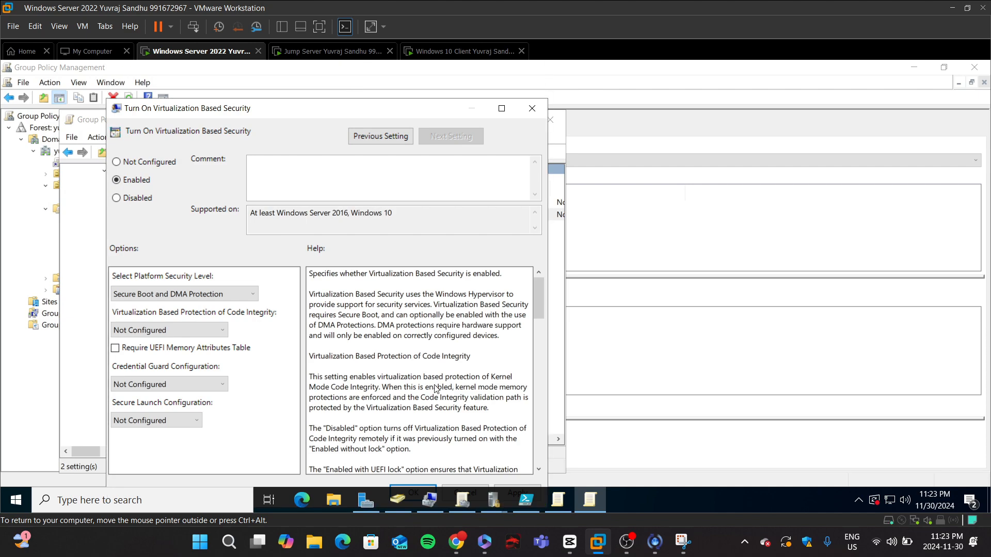
{"action": "left_click_drag", "start_coordinate": [475, 118], "coordinate": [504, 78]}
{"action": "left_click", "coordinate": [586, 472]}
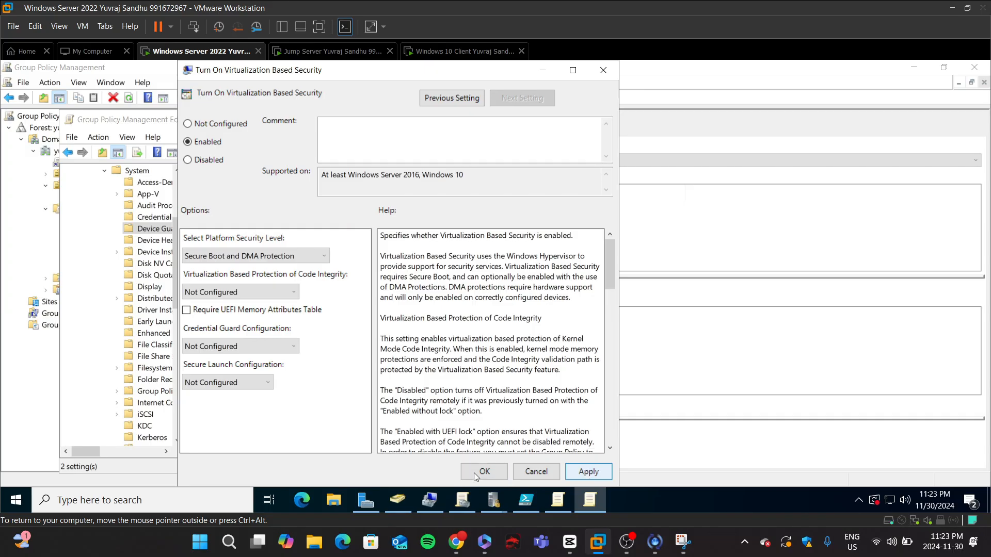
{"action": "left_click", "coordinate": [483, 472]}
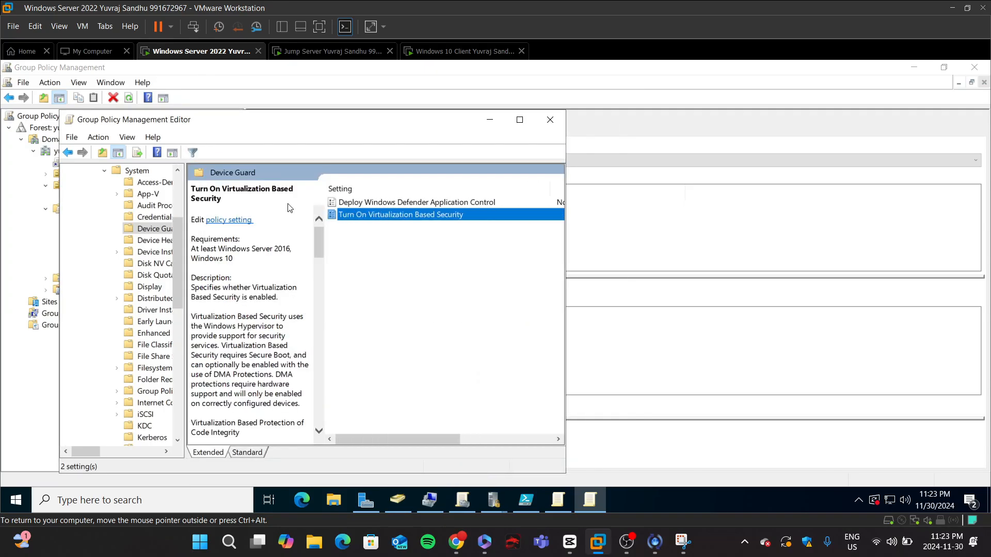
{"action": "left_click", "coordinate": [550, 119]}
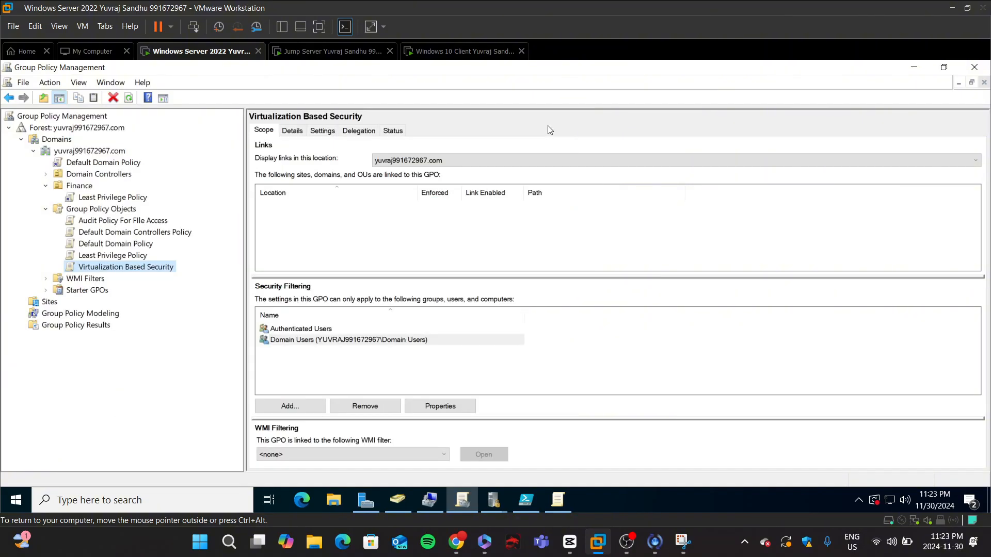
Step: Switch to the Windows 10 client VM and force a Group Policy update with gpupdate /force in PowerShell
{"action": "left_click", "coordinate": [472, 51]}
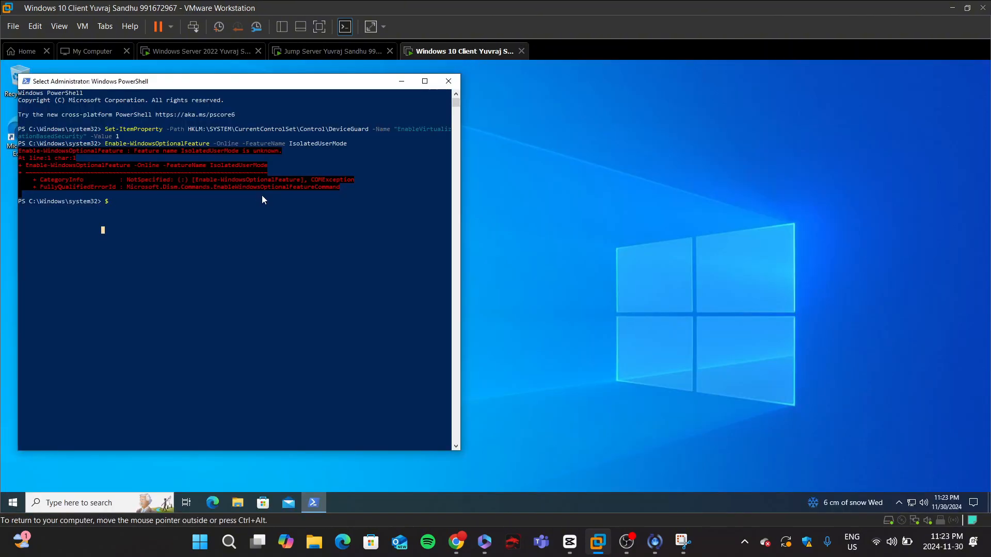
{"action": "key", "text": "Escape"}
{"action": "type", "text": "gpupdate /"}
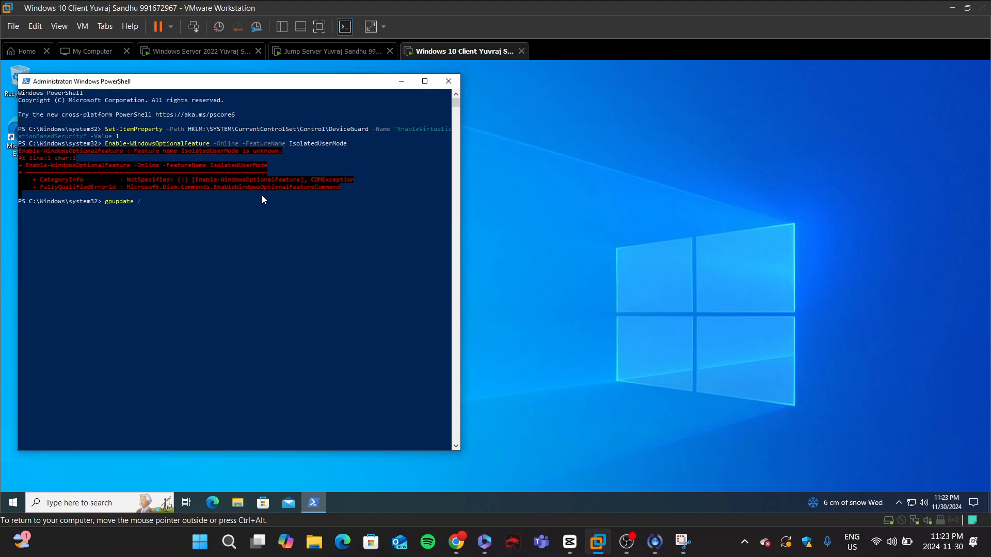
{"action": "type", "text": "force"}
{"action": "key", "text": "Return"}
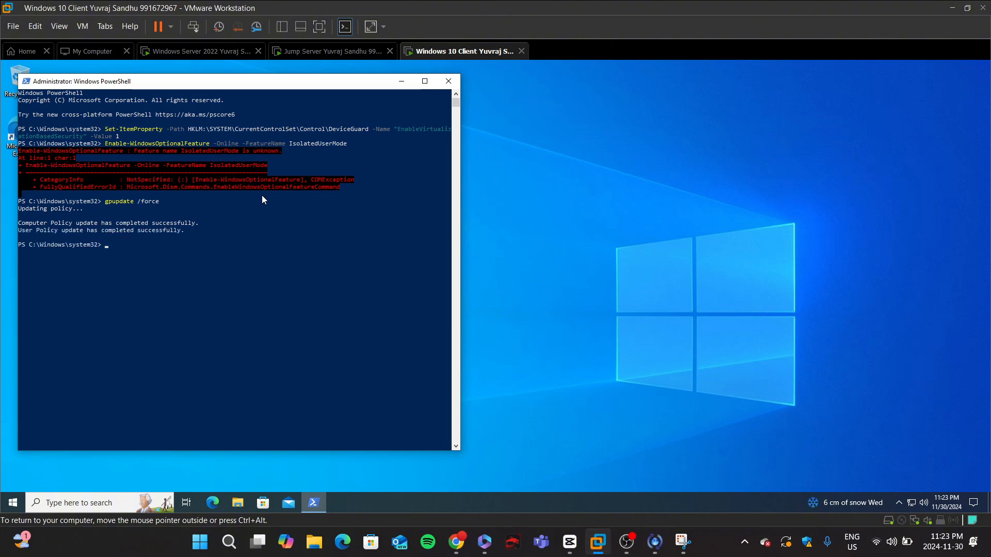
Step: Rerun the Enable-WindowsOptionalFeature -Online -FeatureName IsolatedUserMode command
{"action": "key", "text": "Up"}
{"action": "key", "text": "Up"}
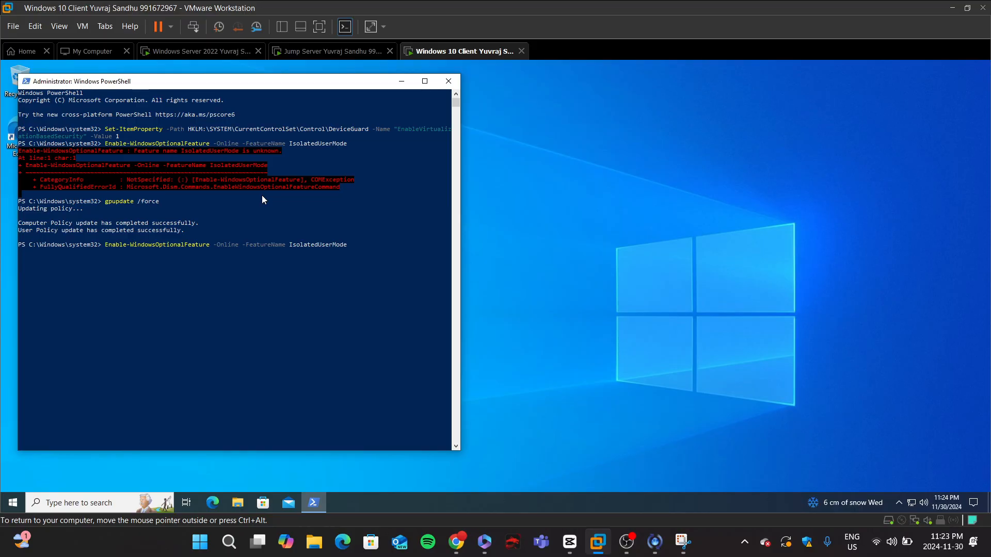
{"action": "key", "text": "Return"}
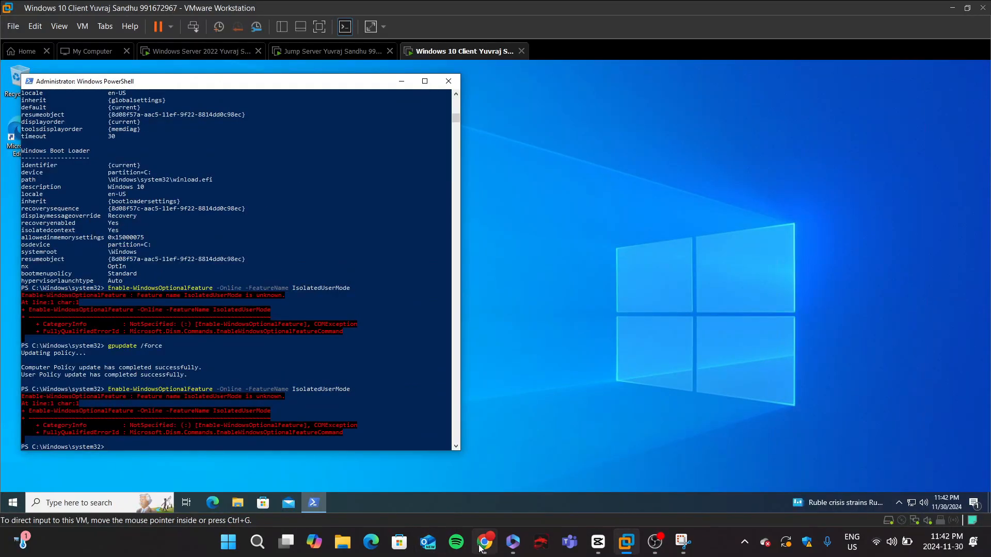
Step: Read the Device Guard article's section on enabling the Hyper-V Hypervisor and Isolated User Mode Windows features
{"action": "left_click", "coordinate": [480, 545]}
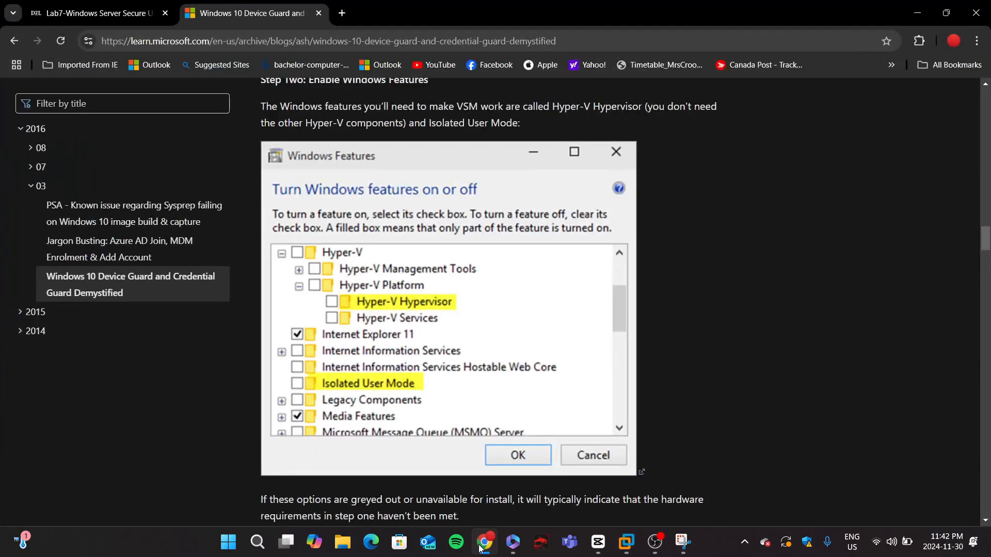
{"action": "scroll", "coordinate": [382, 260], "scroll_direction": "up", "scroll_amount": 6}
{"action": "scroll", "coordinate": [382, 259], "scroll_direction": "down", "scroll_amount": 5}
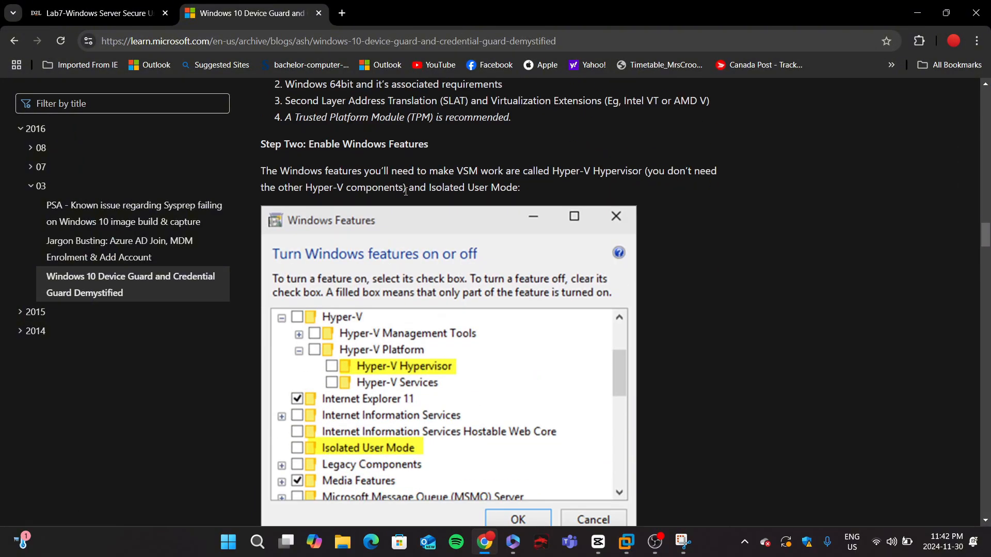
{"action": "scroll", "coordinate": [382, 259], "scroll_direction": "down", "scroll_amount": 2}
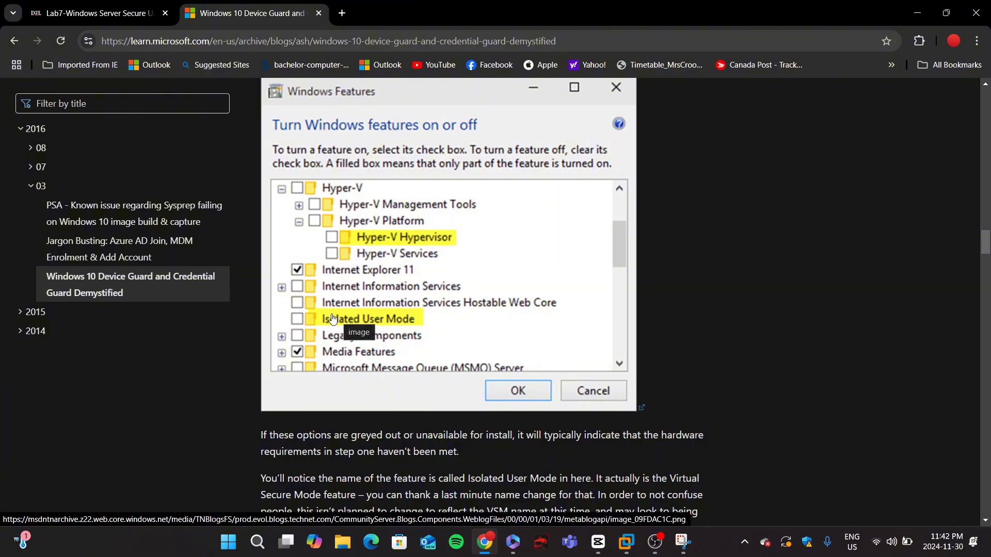
{"action": "scroll", "coordinate": [330, 350], "scroll_direction": "down", "scroll_amount": 2}
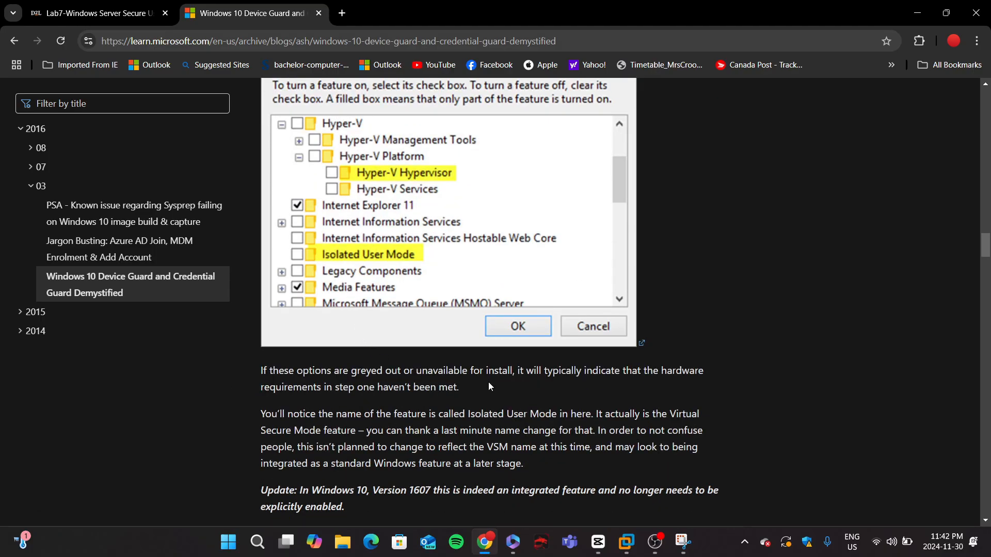
{"action": "scroll", "coordinate": [467, 273], "scroll_direction": "up", "scroll_amount": 1}
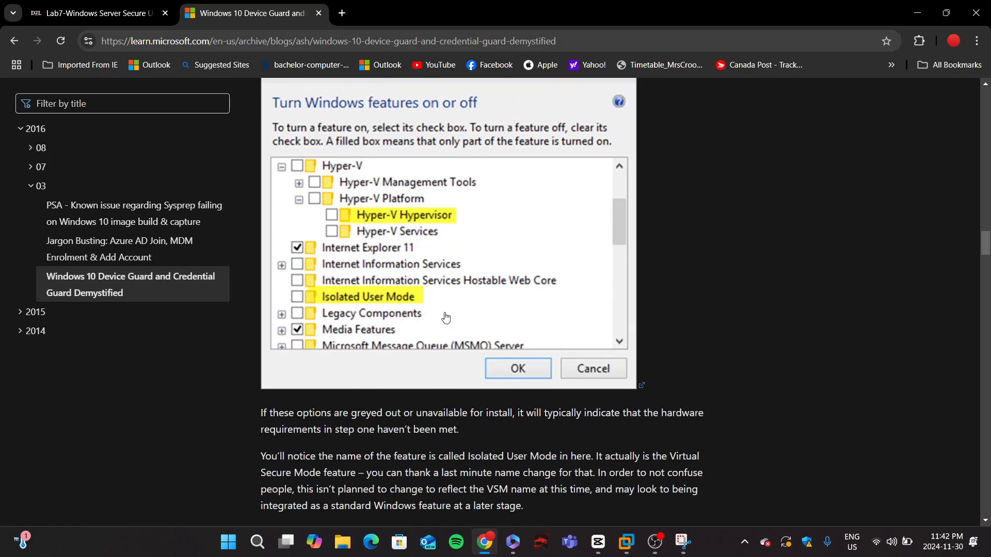
{"action": "left_click", "coordinate": [484, 542]}
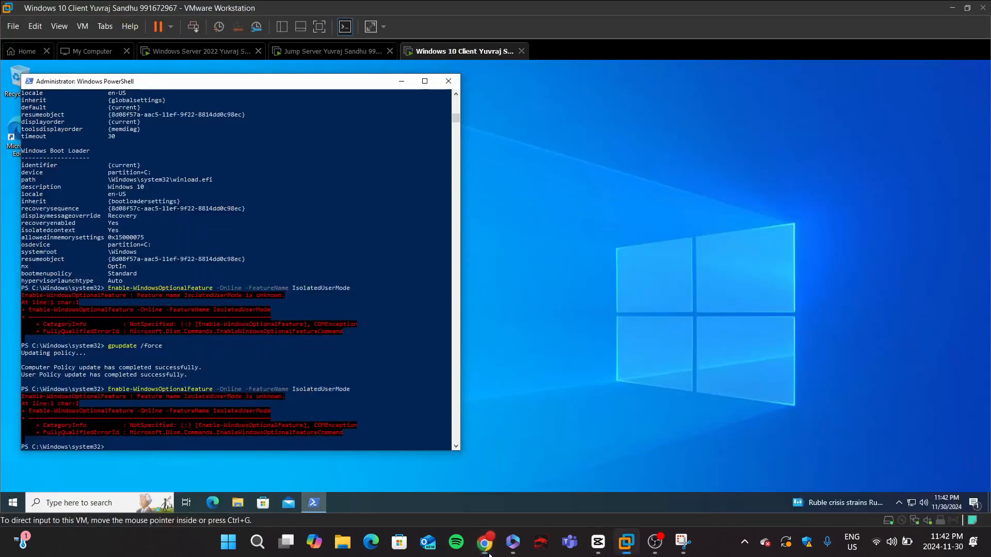
Step: Open Turn Windows features on or off from the search and browse the list of Windows features
{"action": "left_click", "coordinate": [94, 503]}
{"action": "type", "text": "add"}
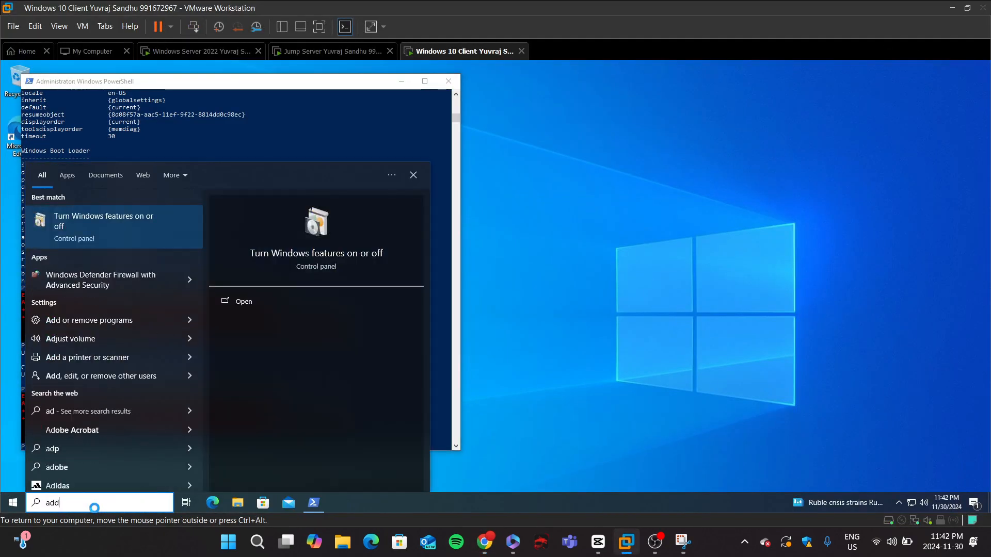
{"action": "key", "text": "Return"}
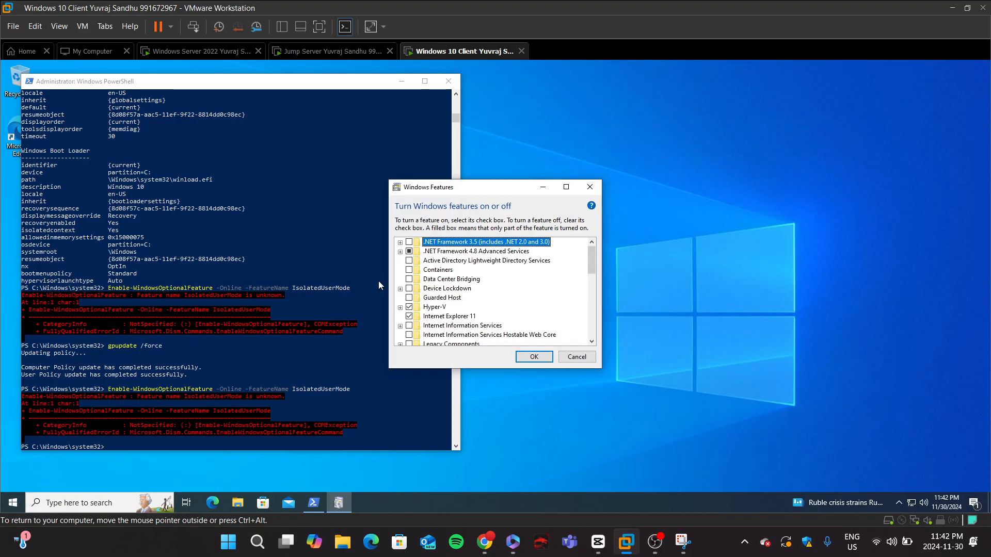
{"action": "scroll", "coordinate": [412, 283], "scroll_direction": "down", "scroll_amount": 4}
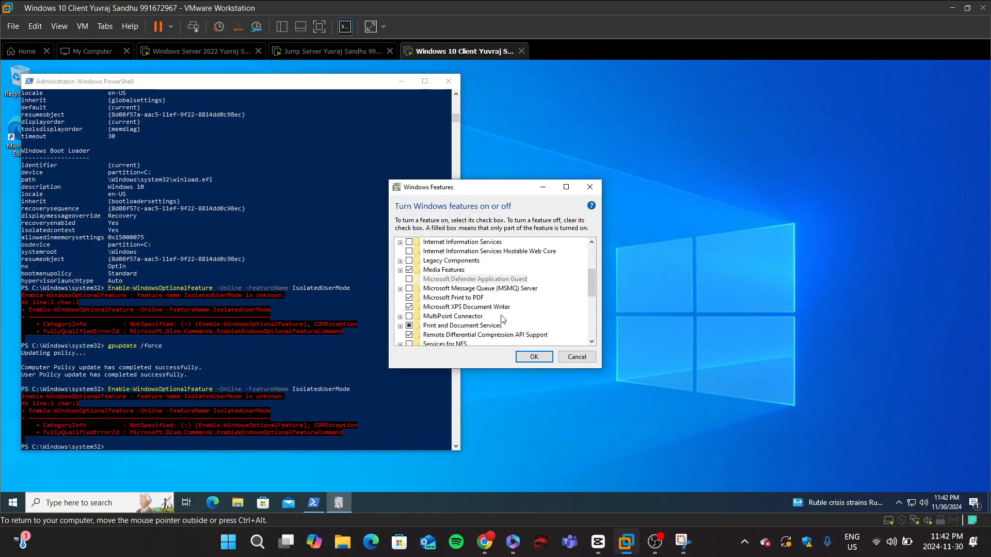
{"action": "scroll", "coordinate": [464, 307], "scroll_direction": "up", "scroll_amount": 3}
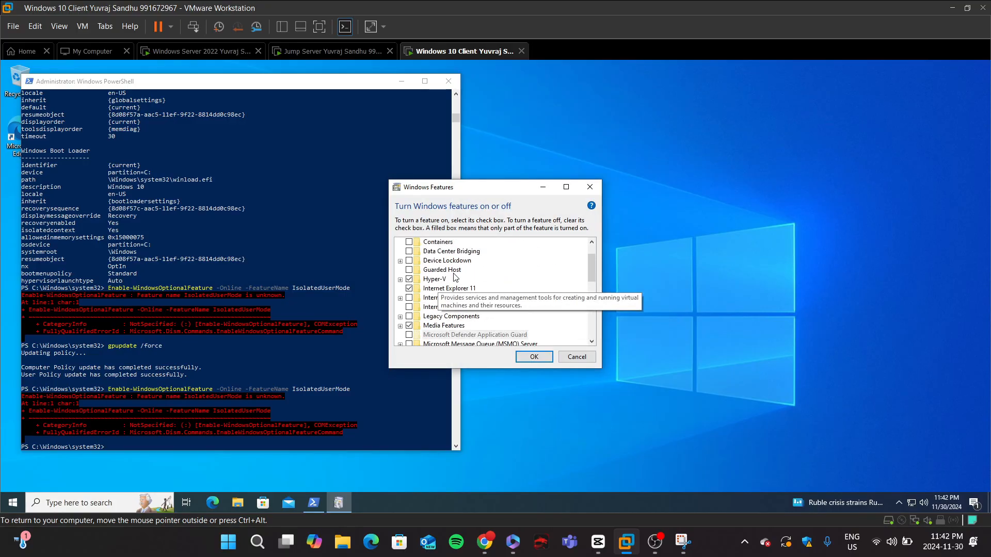
{"action": "scroll", "coordinate": [447, 303], "scroll_direction": "down", "scroll_amount": 3}
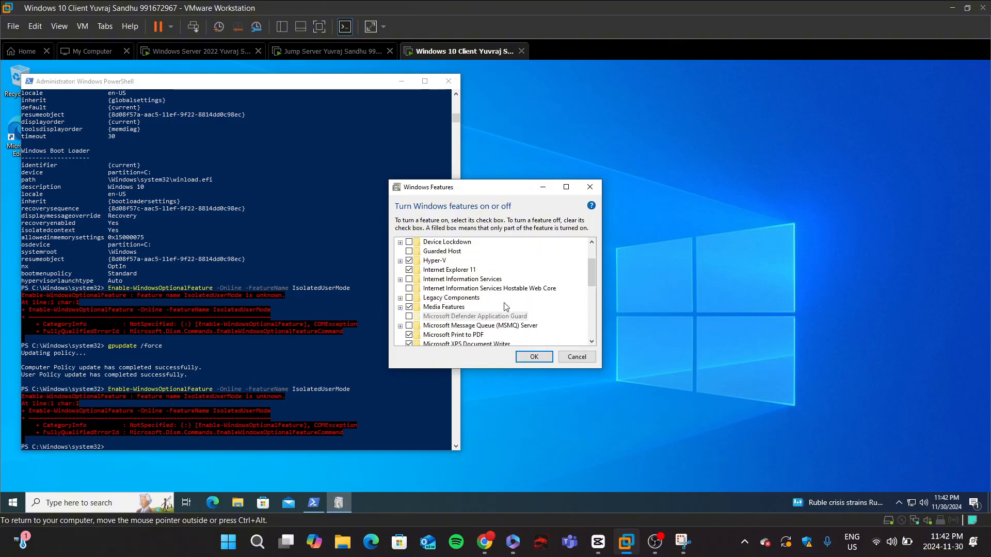
Step: Compare the article's required features with the Windows Features list and close the dialog
{"action": "left_click", "coordinate": [485, 541]}
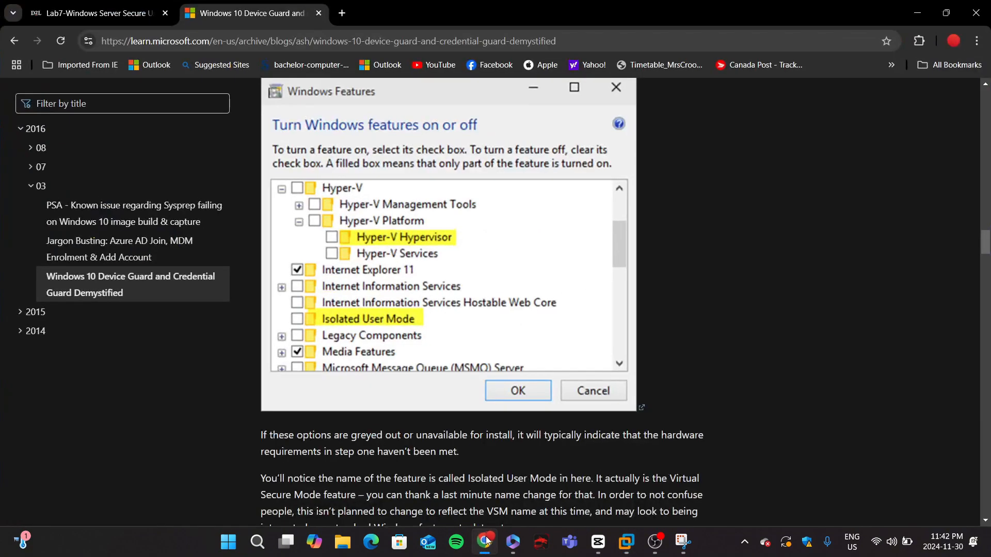
{"action": "left_click", "coordinate": [486, 541]}
{"action": "scroll", "coordinate": [484, 282], "scroll_direction": "down", "scroll_amount": 5}
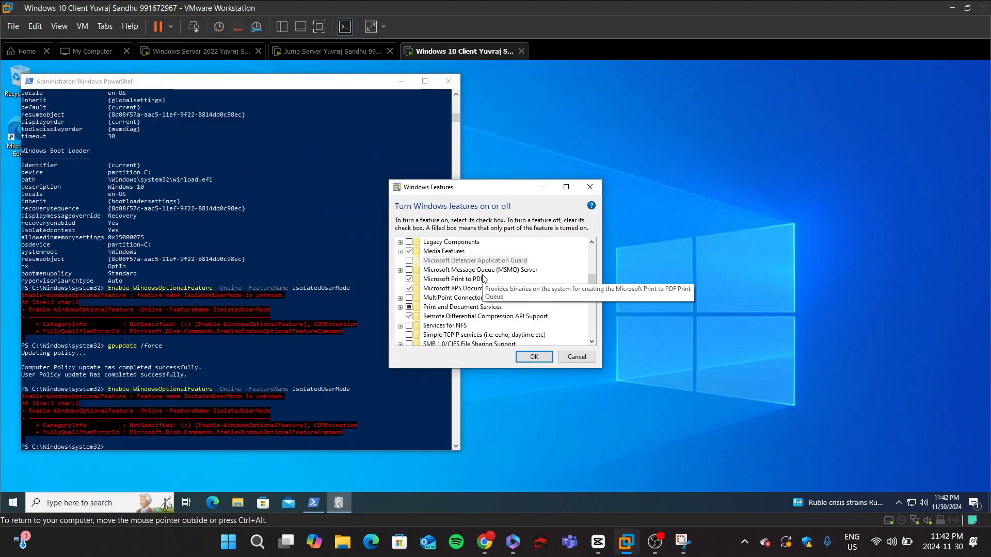
{"action": "scroll", "coordinate": [483, 286], "scroll_direction": "down", "scroll_amount": 2}
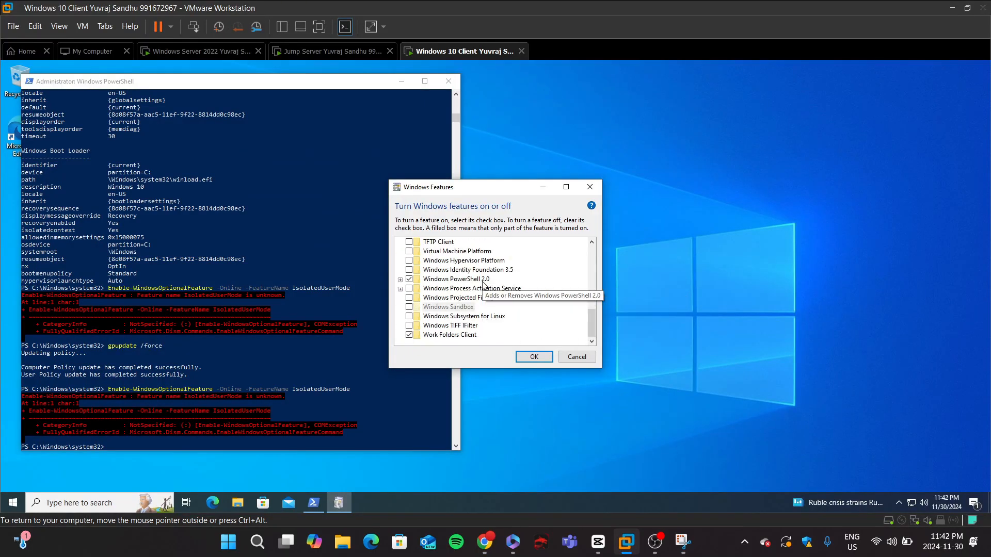
{"action": "scroll", "coordinate": [484, 285], "scroll_direction": "up", "scroll_amount": 6}
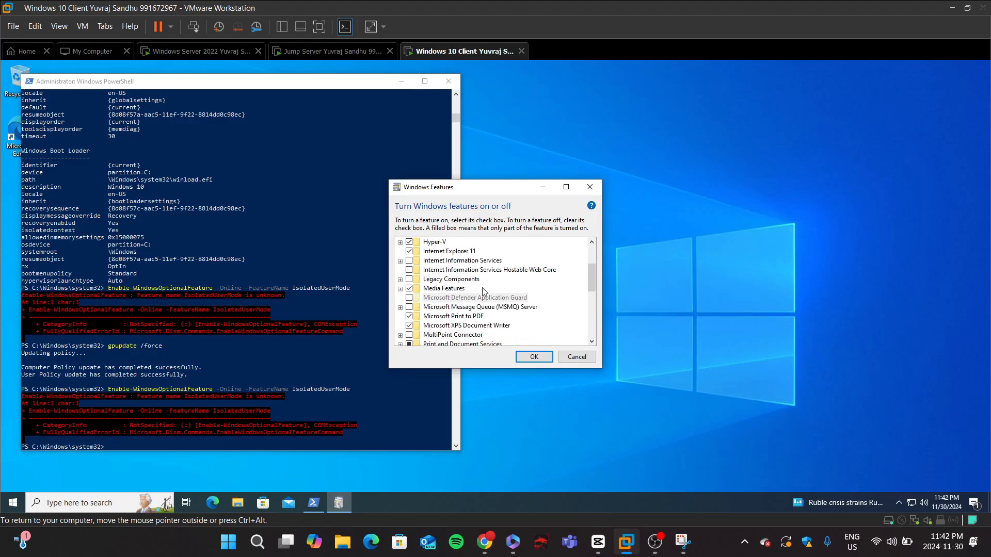
{"action": "scroll", "coordinate": [483, 291], "scroll_direction": "up", "scroll_amount": 3}
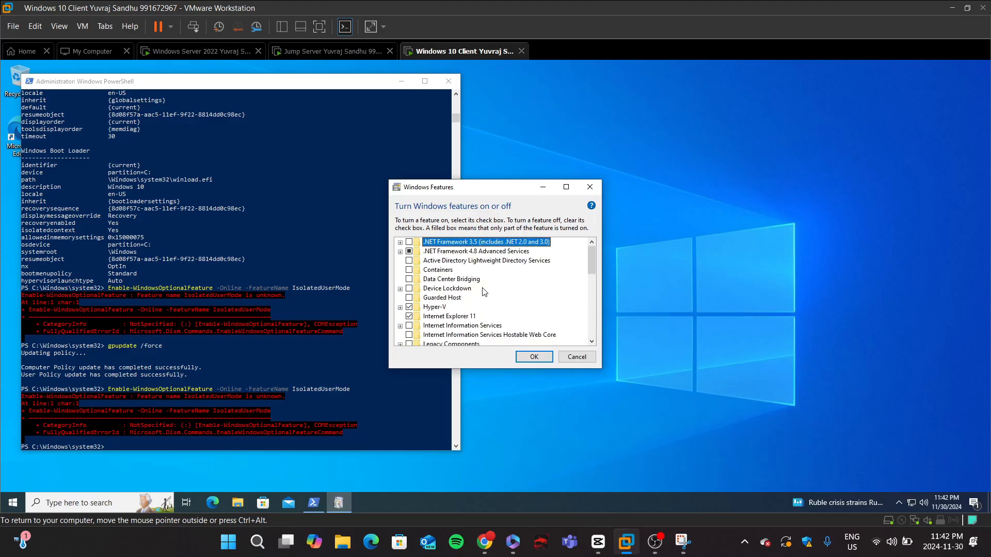
{"action": "scroll", "coordinate": [483, 292], "scroll_direction": "down", "scroll_amount": 1}
{"action": "left_click", "coordinate": [534, 356]}
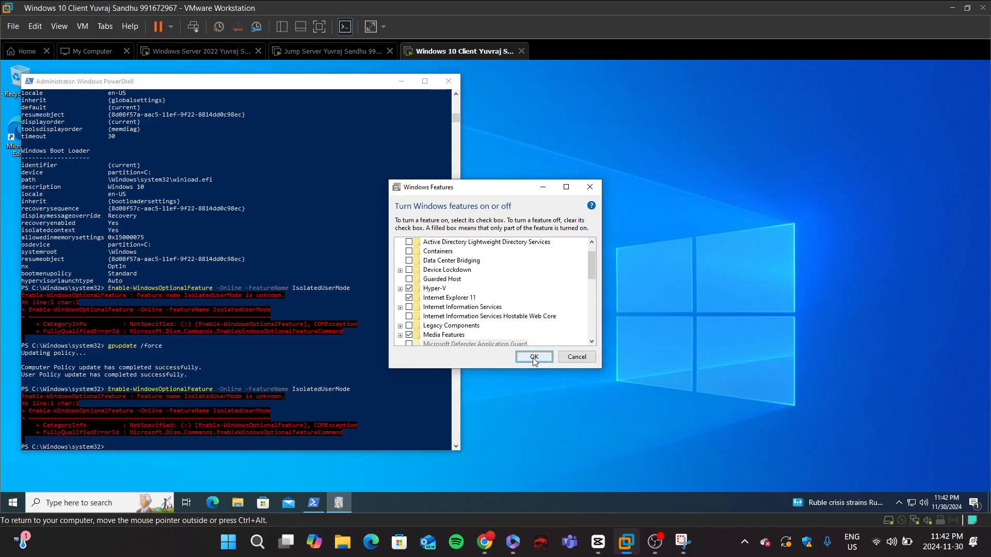
{"action": "mouse_move", "coordinate": [489, 546]}
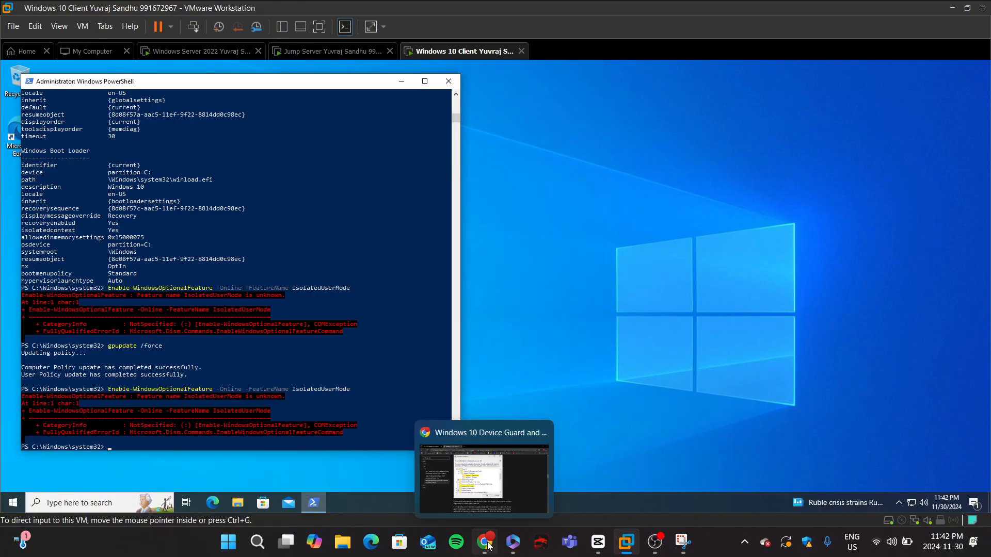
Step: Scroll through the PowerShell window's output to review the earlier commands and their errors
{"action": "scroll", "coordinate": [212, 266], "scroll_direction": "up", "scroll_amount": 17}
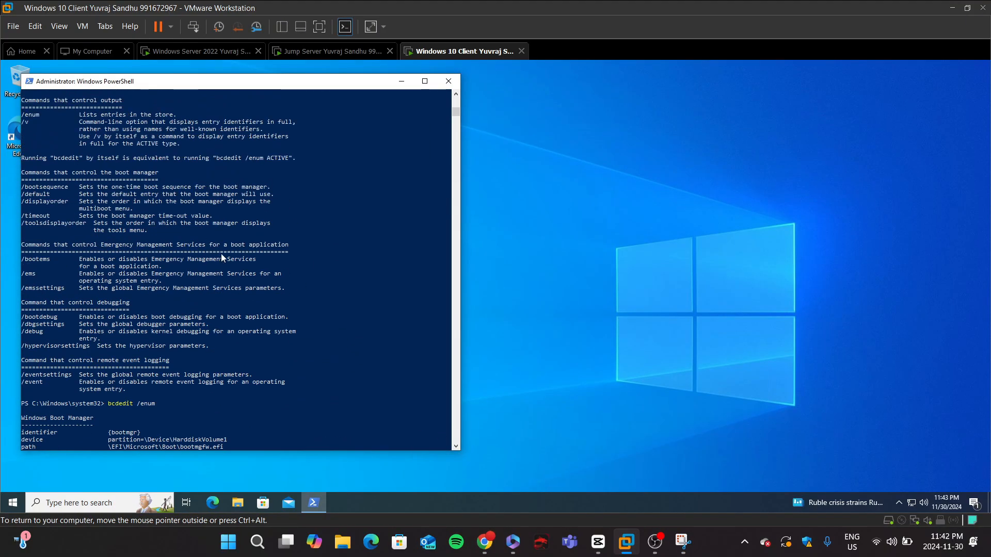
{"action": "scroll", "coordinate": [221, 258], "scroll_direction": "up", "scroll_amount": 20}
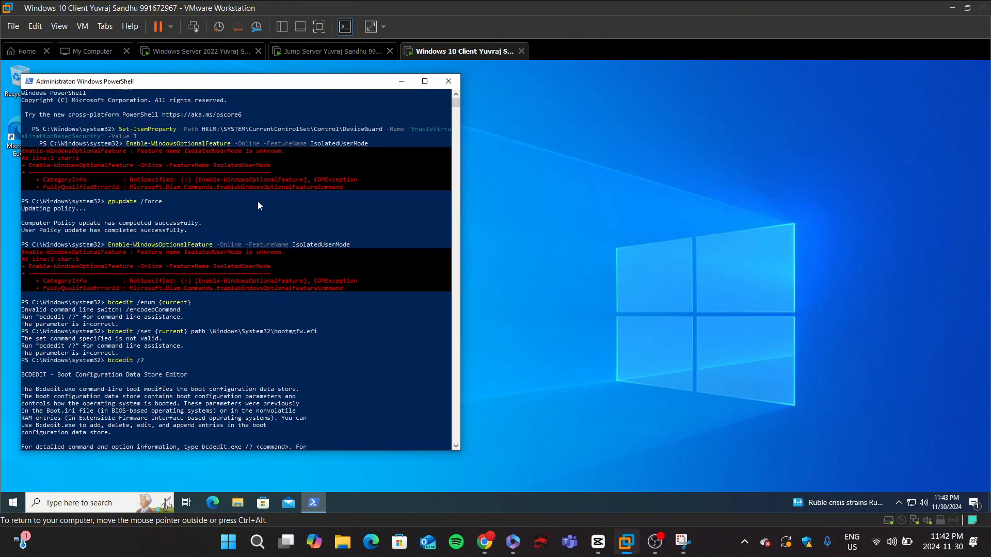
{"action": "scroll", "coordinate": [284, 221], "scroll_direction": "down", "scroll_amount": 20}
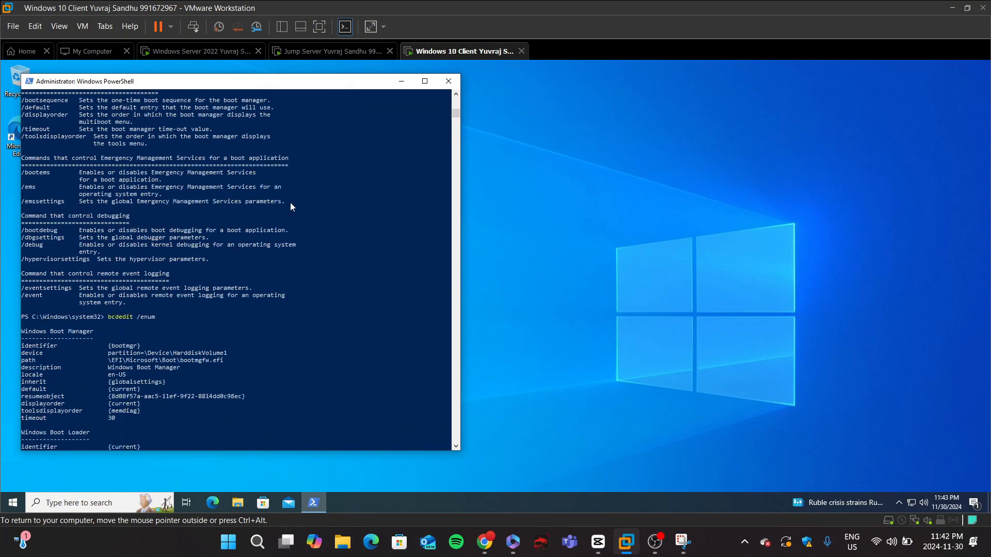
{"action": "scroll", "coordinate": [293, 199], "scroll_direction": "down", "scroll_amount": 20}
{"action": "scroll", "coordinate": [284, 333], "scroll_direction": "up", "scroll_amount": 15}
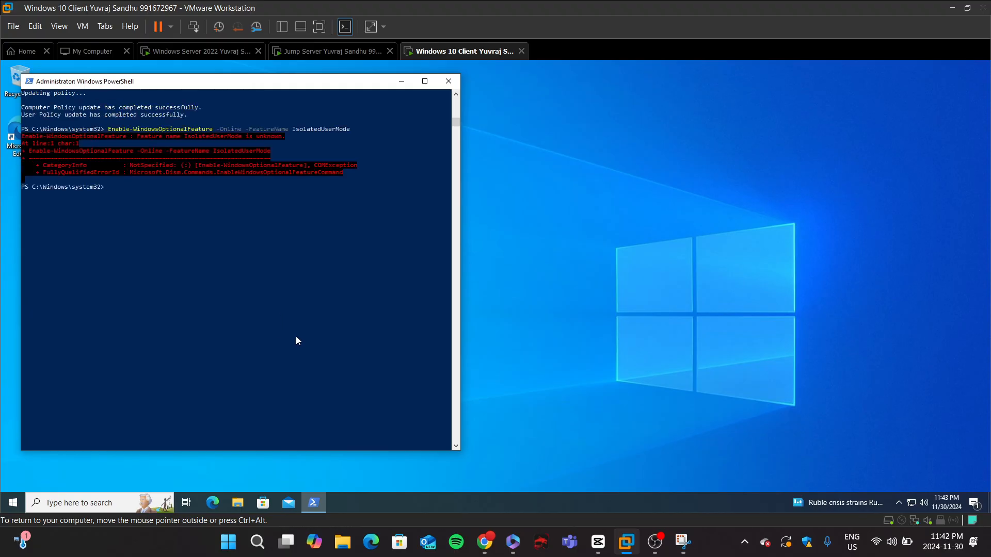
Step: Switch to the Lab7 assignment page in the browser and read through its section instructions
{"action": "left_click", "coordinate": [476, 555]}
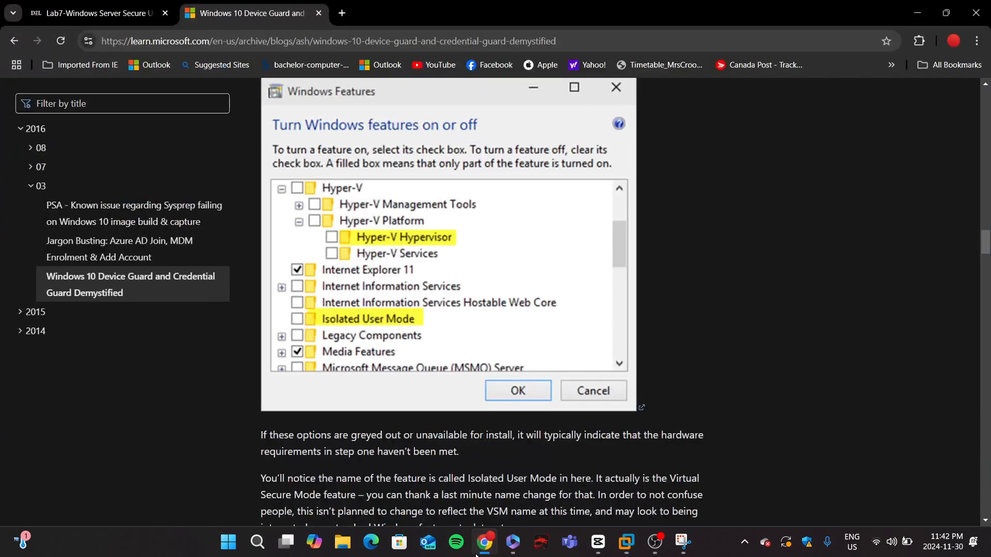
{"action": "left_click", "coordinate": [64, 14]}
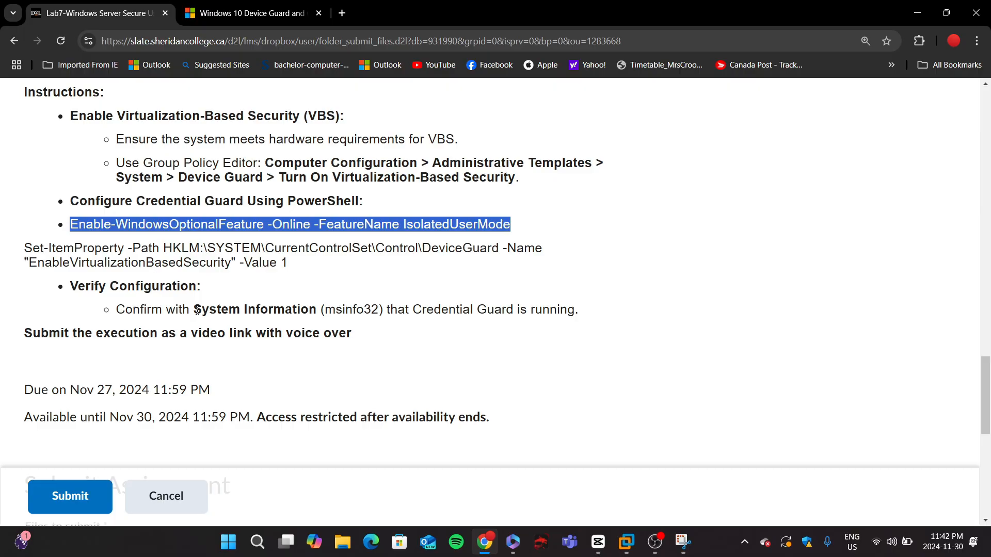
{"action": "scroll", "coordinate": [197, 310], "scroll_direction": "up", "scroll_amount": 20}
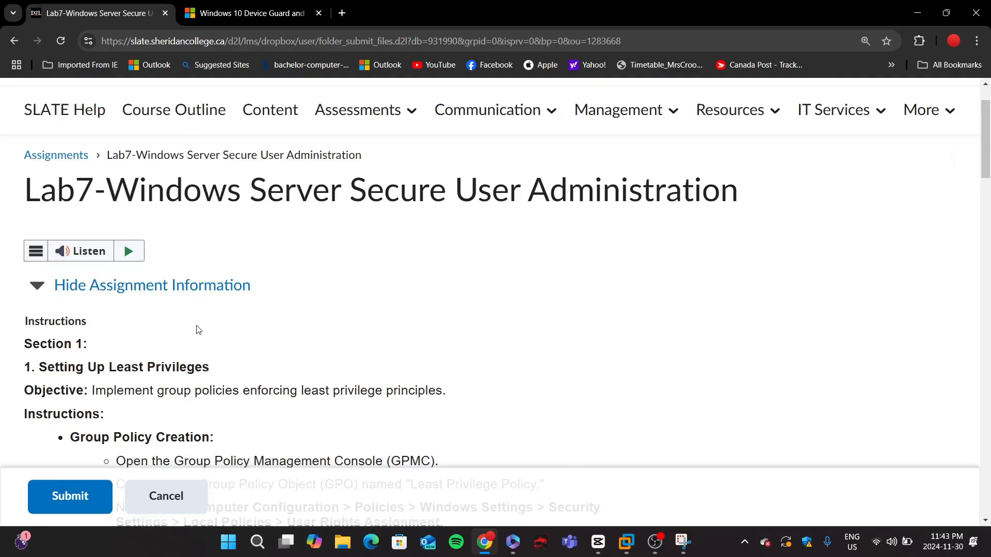
{"action": "scroll", "coordinate": [197, 316], "scroll_direction": "down", "scroll_amount": 4}
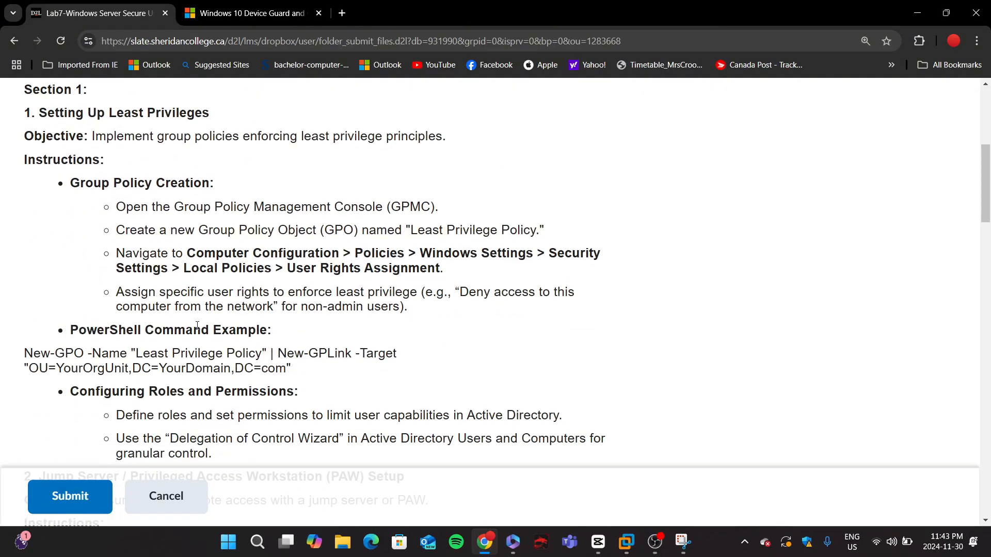
{"action": "scroll", "coordinate": [197, 325], "scroll_direction": "up", "scroll_amount": 2}
{"action": "scroll", "coordinate": [197, 330], "scroll_direction": "down", "scroll_amount": 9}
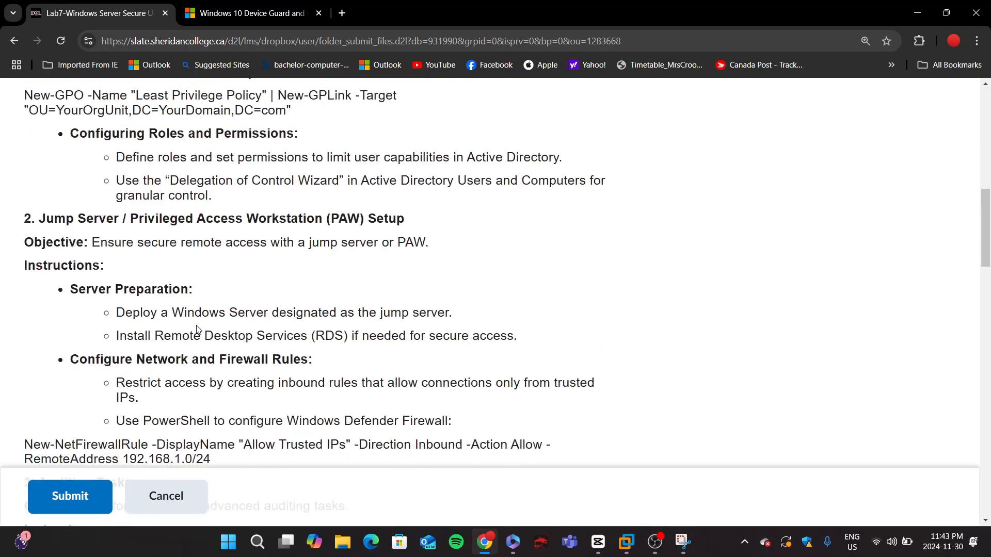
{"action": "scroll", "coordinate": [200, 322], "scroll_direction": "up", "scroll_amount": 1}
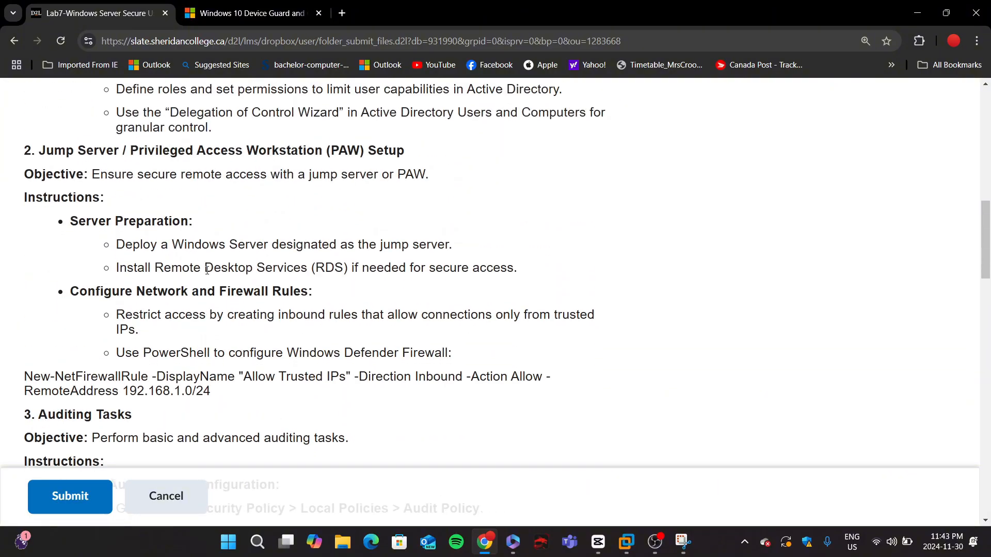
{"action": "scroll", "coordinate": [207, 300], "scroll_direction": "down", "scroll_amount": 4}
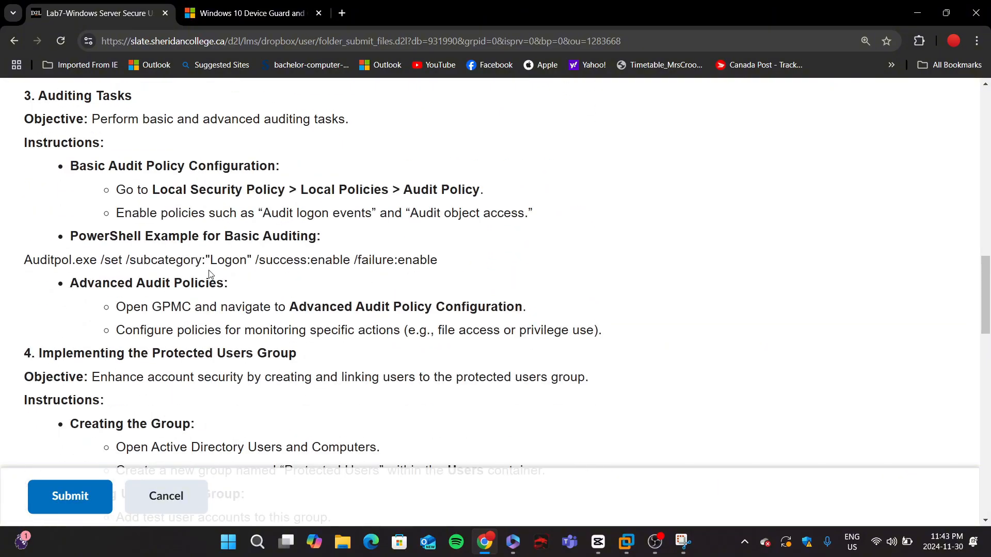
{"action": "scroll", "coordinate": [209, 273], "scroll_direction": "up", "scroll_amount": 1}
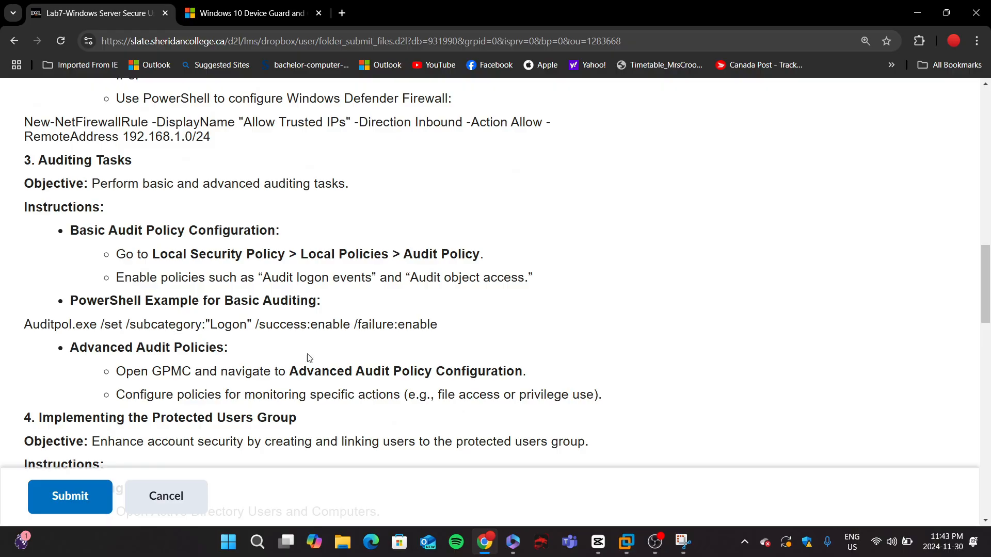